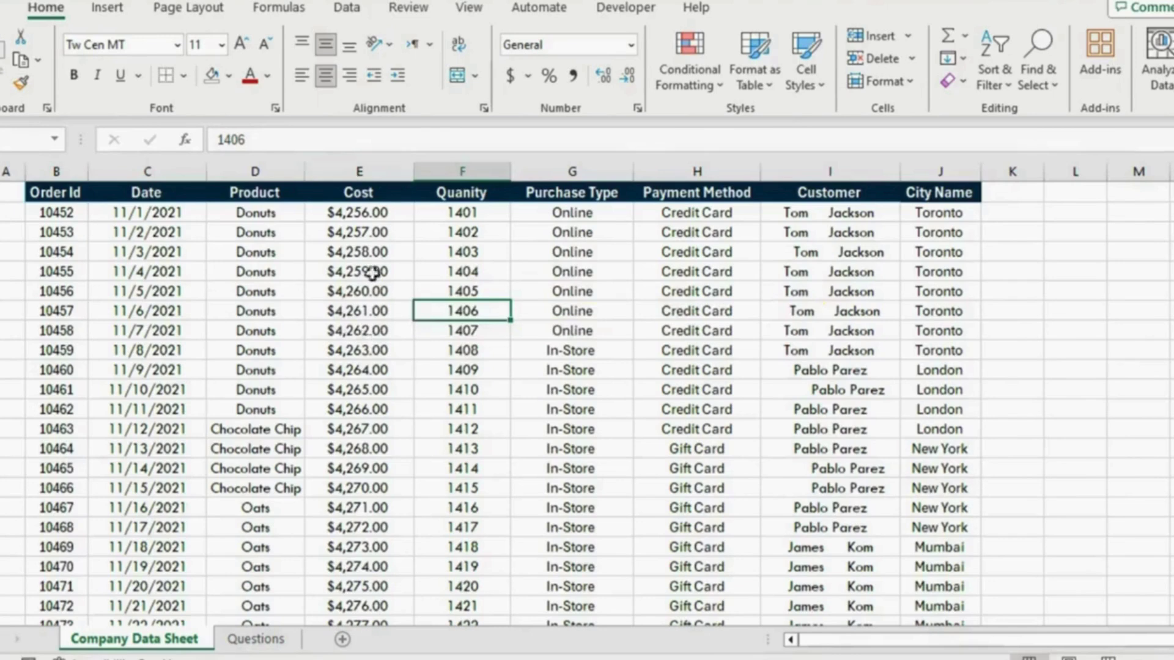
Step: Convert the company order data range into a table with a header row
left_click(278, 170)
left_click(622, 330)
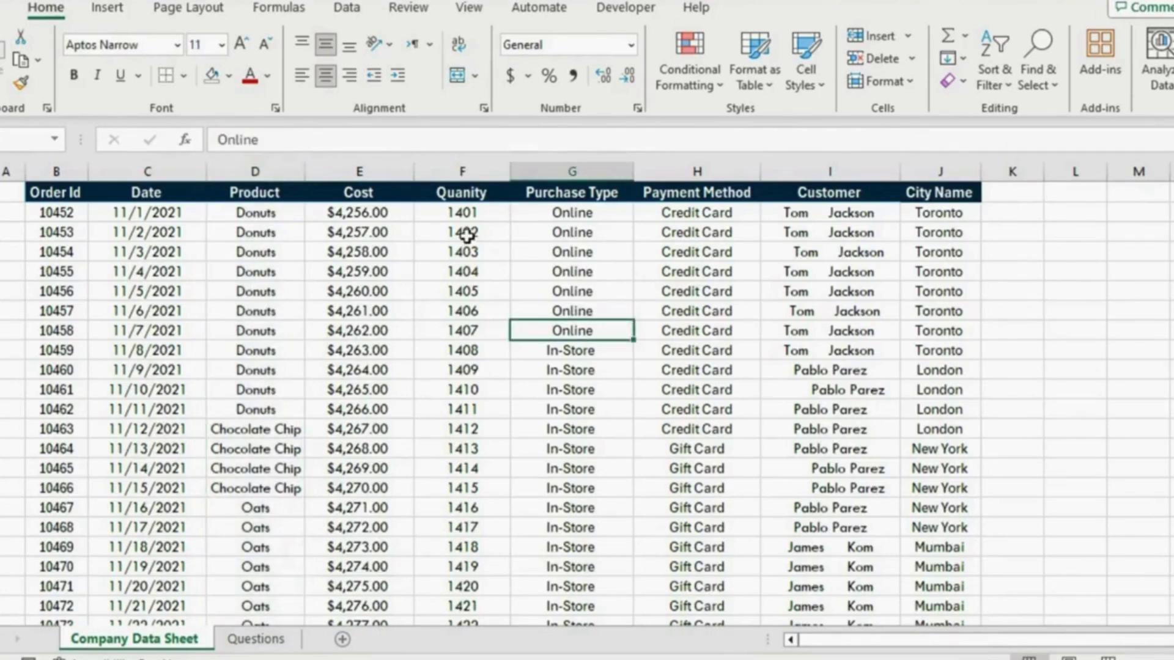
key("ctrl+t")
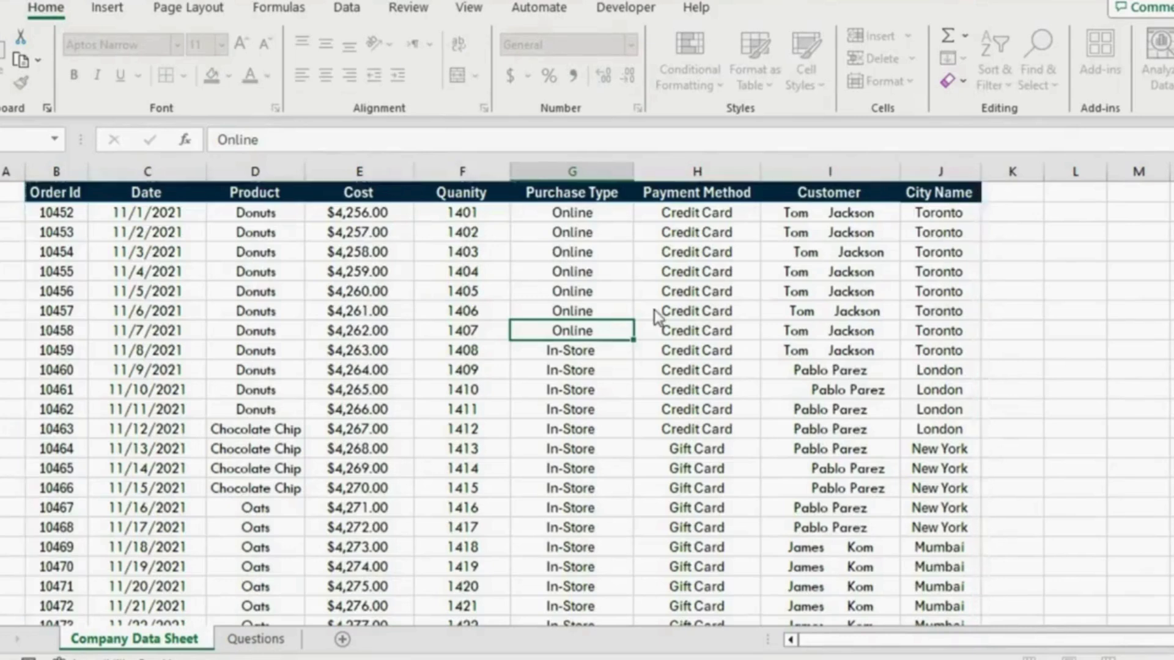
key("Return")
left_click(807, 271)
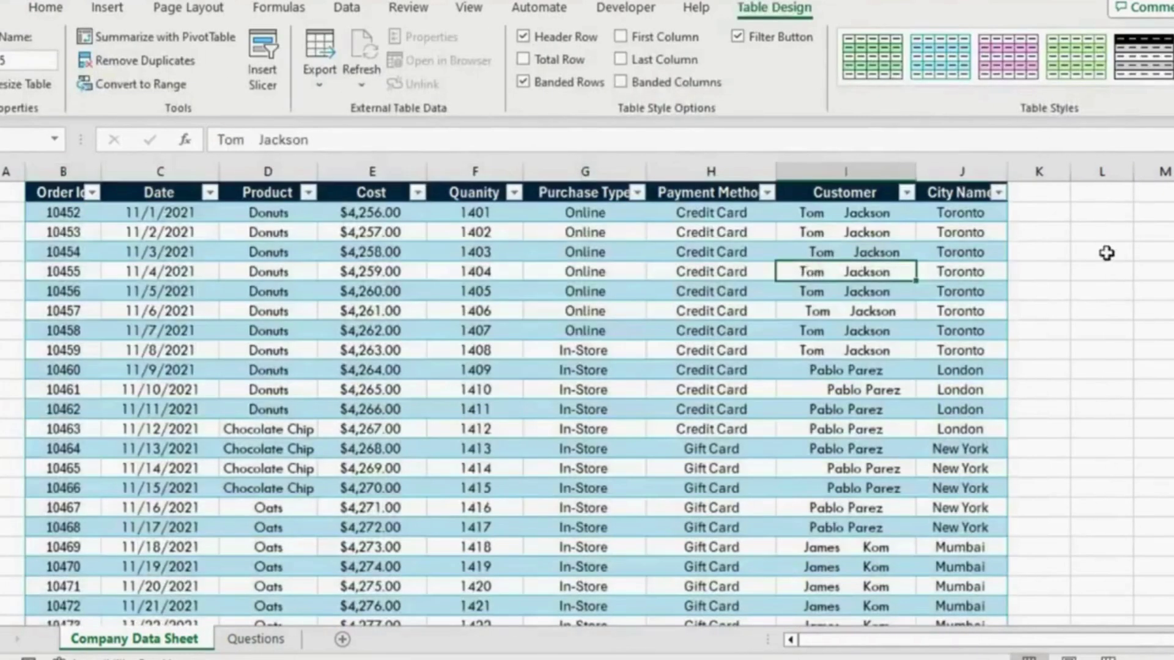
Step: Add a column beside City Name that cleans the customer names with =TRIM(I:I), and widen it to fit
left_click(888, 160)
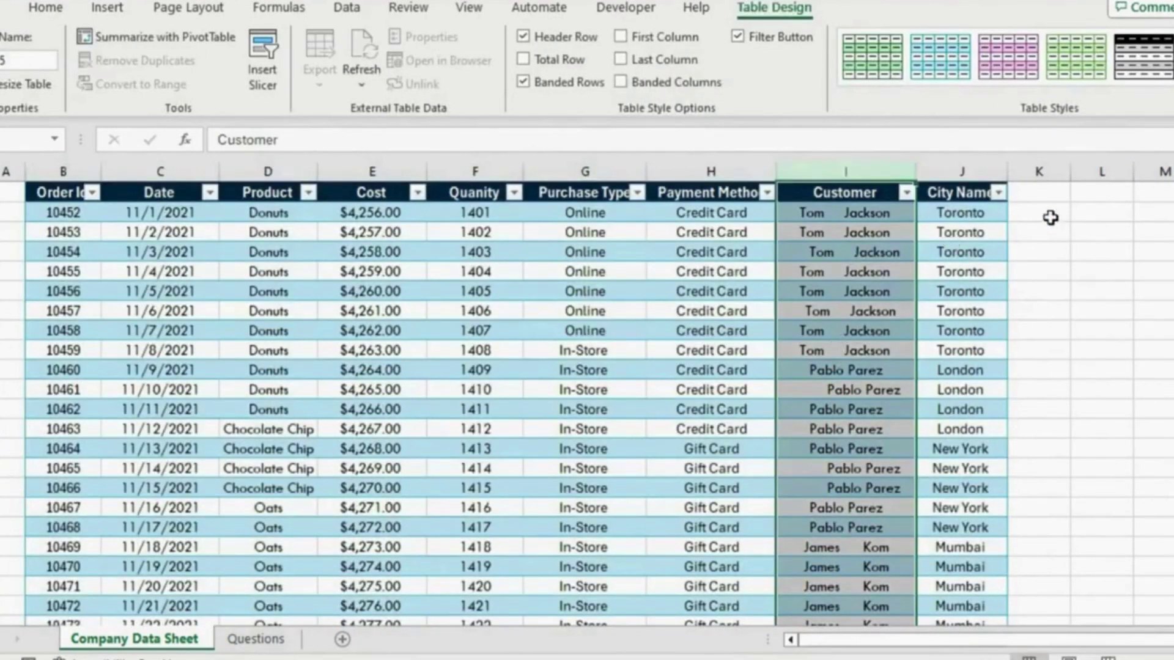
left_click(1048, 212)
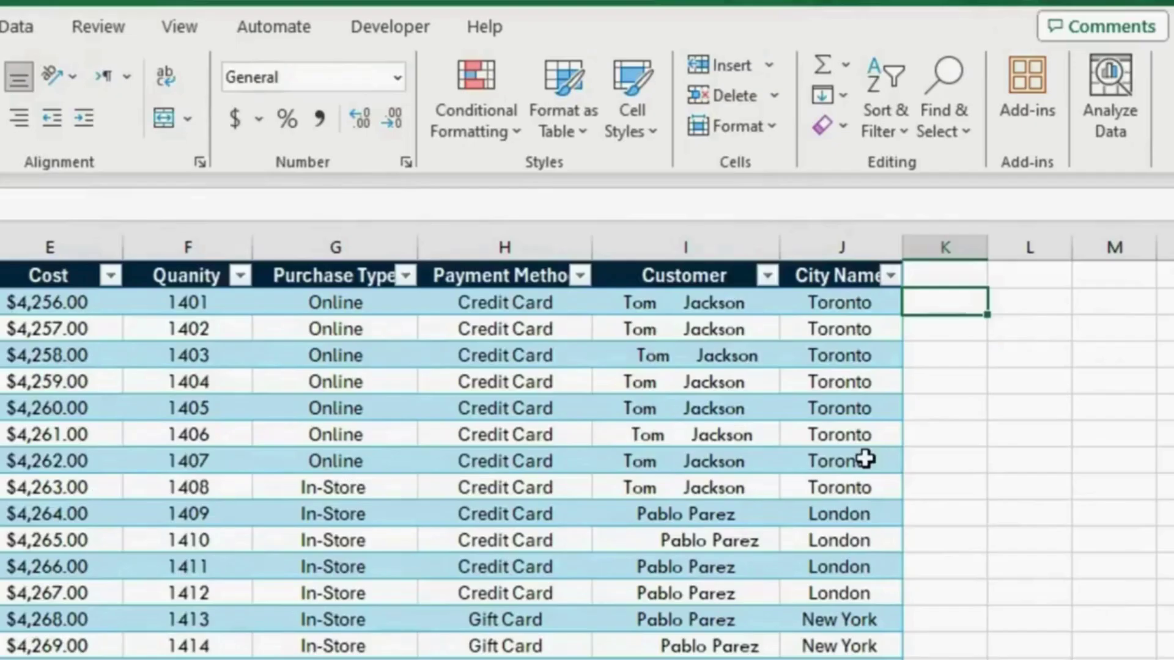
type("=")
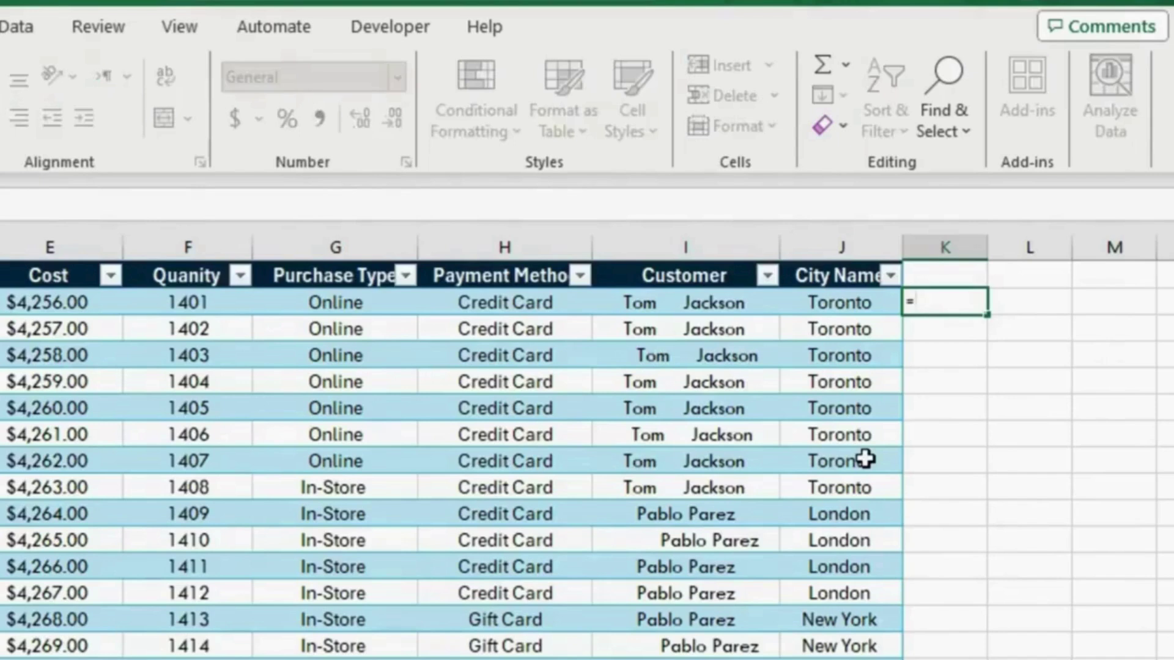
type("trim(")
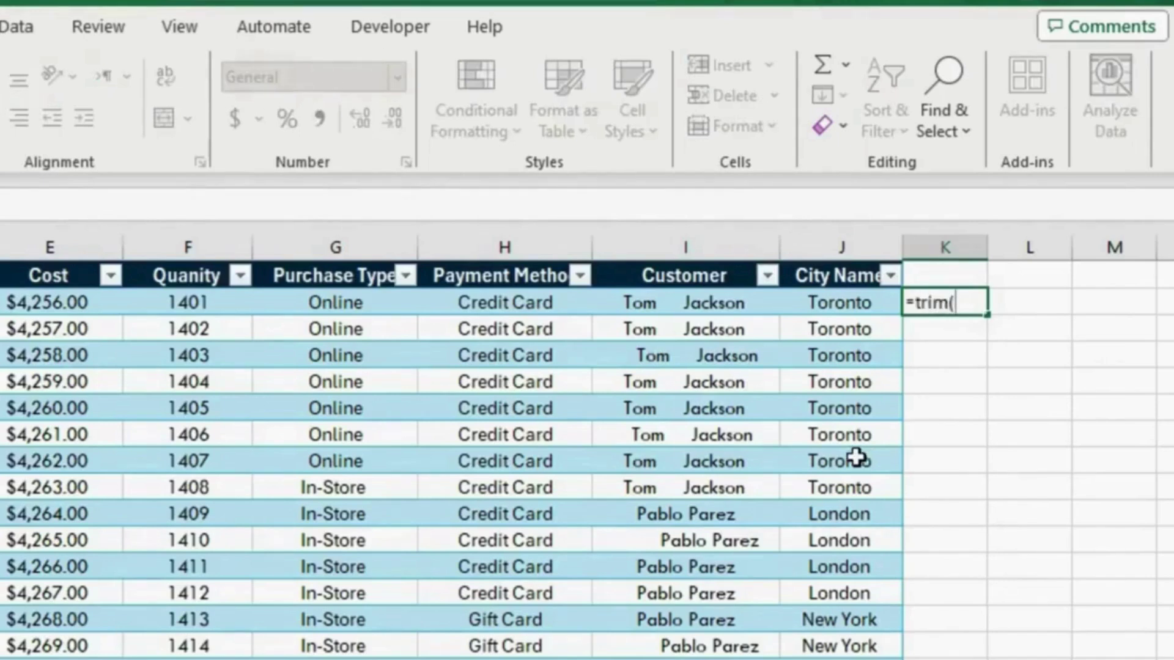
left_click(667, 246)
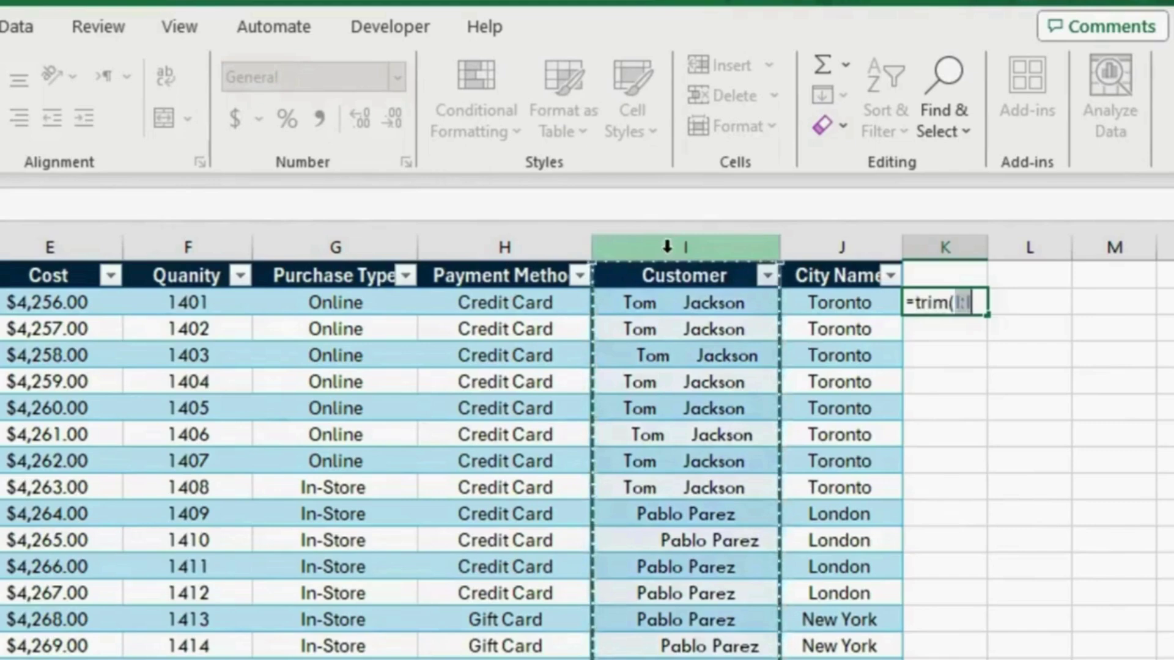
type(")")
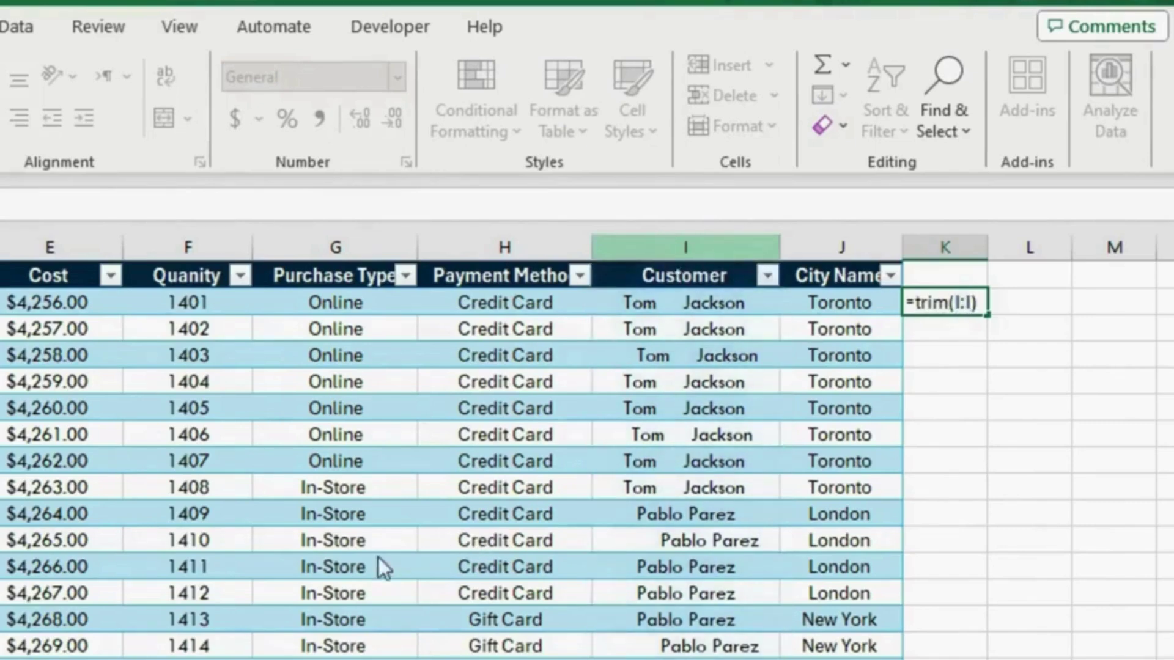
key("Return")
left_click_drag(1071, 171, 1118, 171)
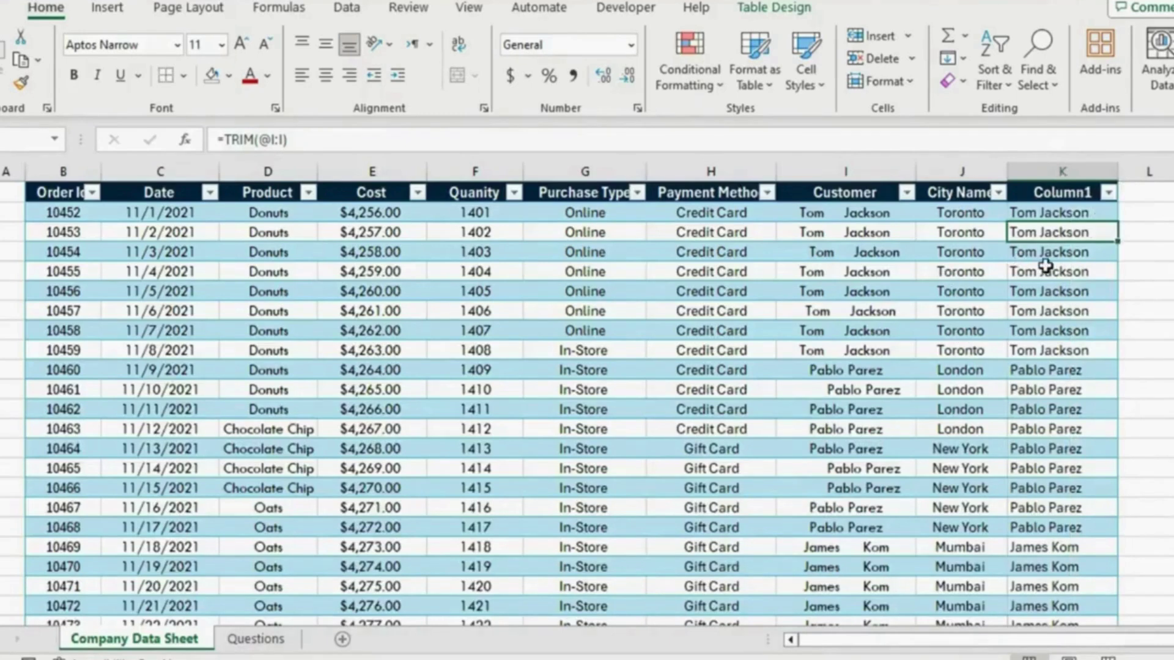
Step: Replace the TRIM formulas throughout Column1 with their plain values
left_click(1041, 212)
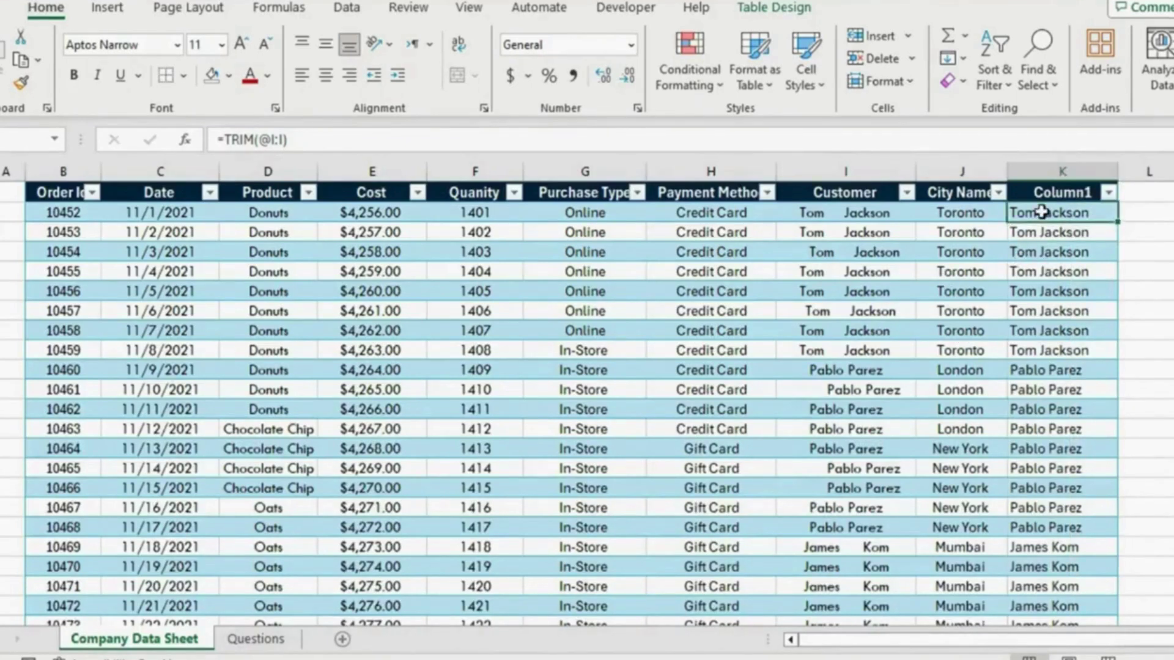
key("ctrl+shift+Down")
key("ctrl+c")
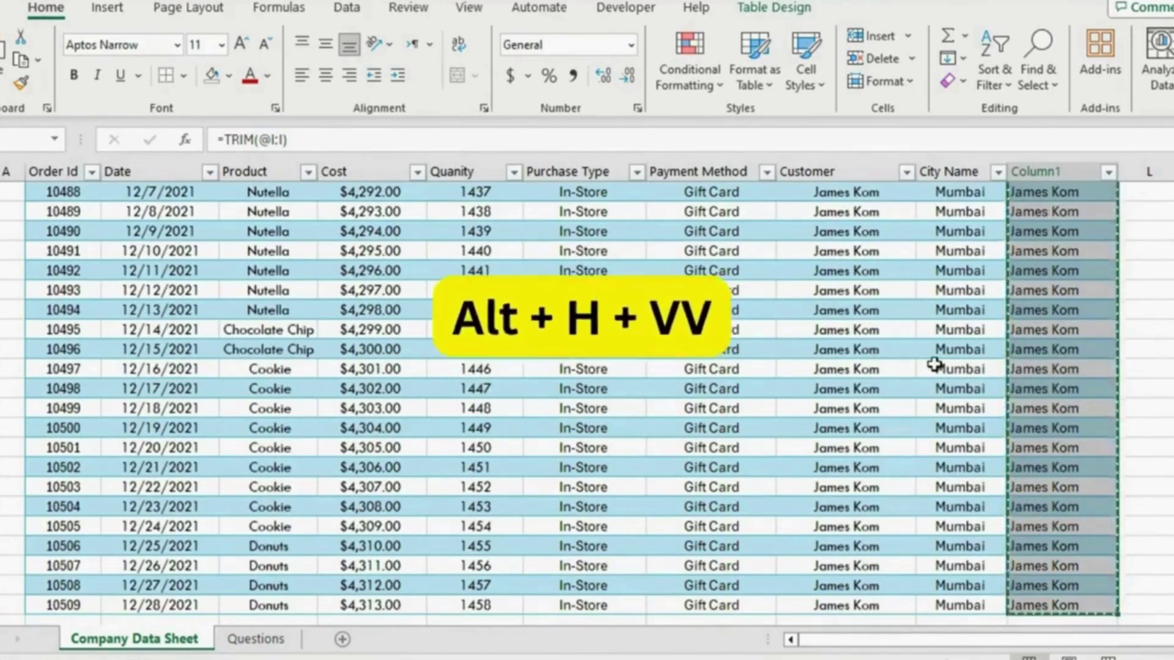
key("alt+h")
key("v")
key("v")
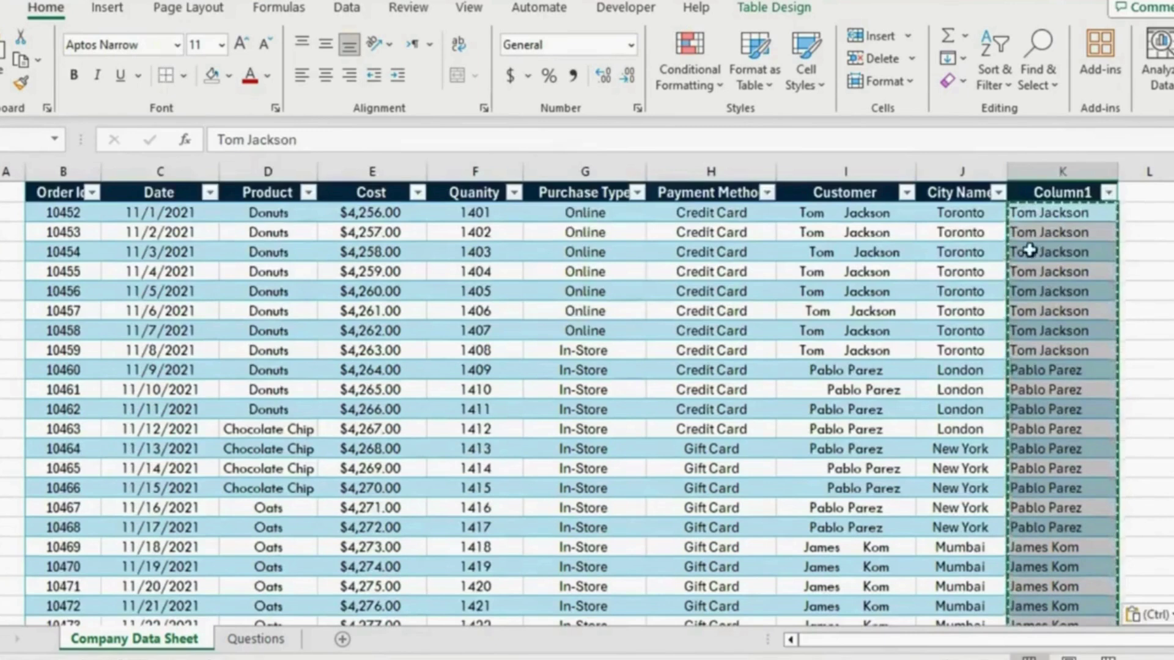
Step: Delete the original Customer column with the irregularly spaced names
left_click(961, 291)
left_click(860, 172)
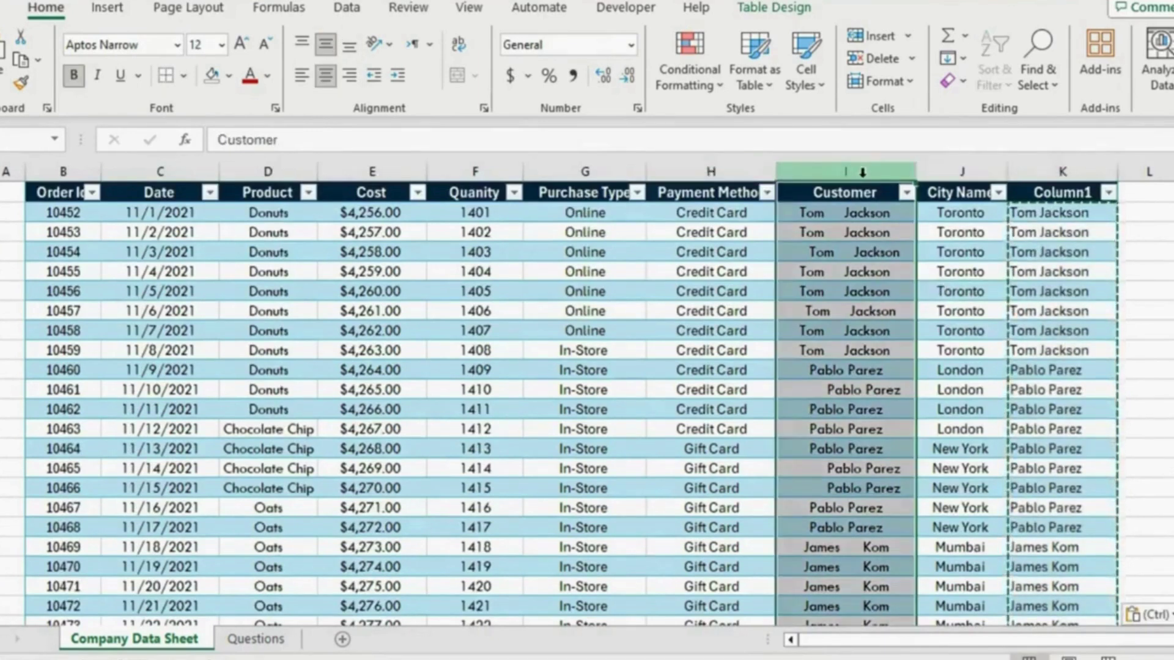
key("ctrl+minus")
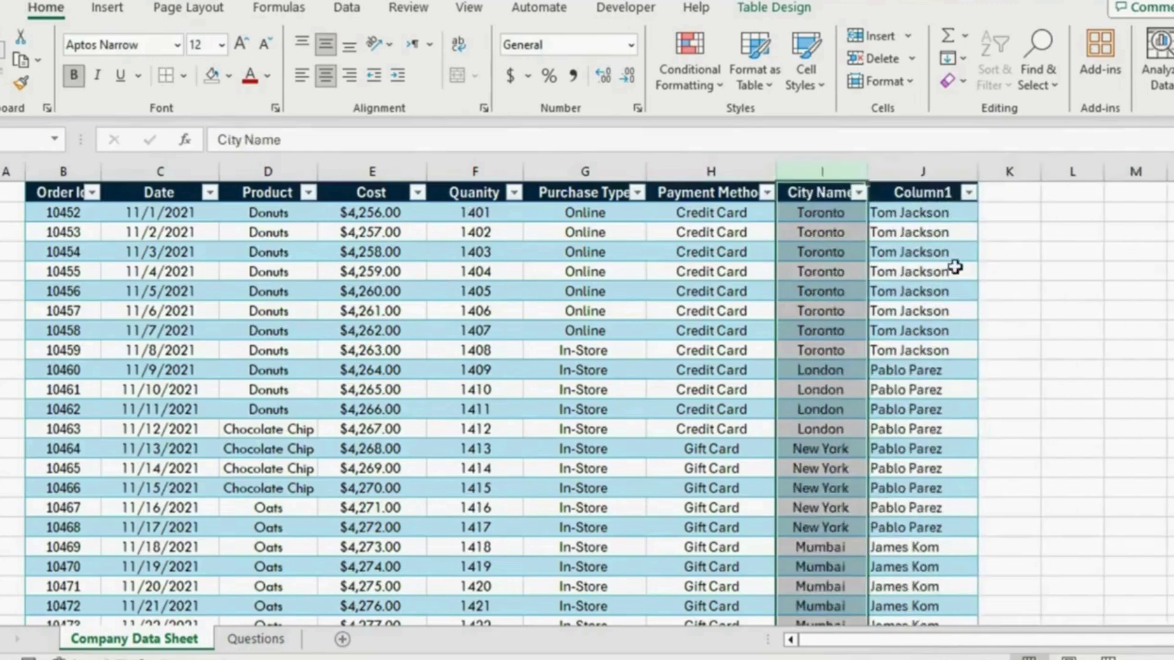
left_click(909, 270)
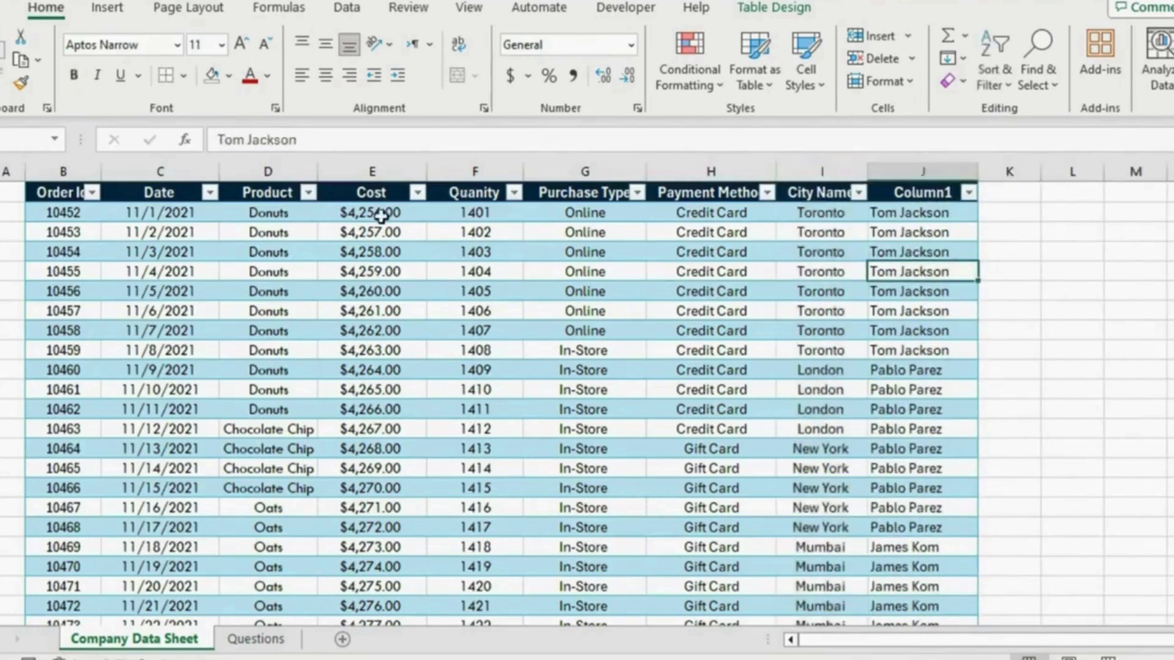
left_click(361, 214)
left_click(376, 271)
left_click(356, 370)
left_click(359, 465)
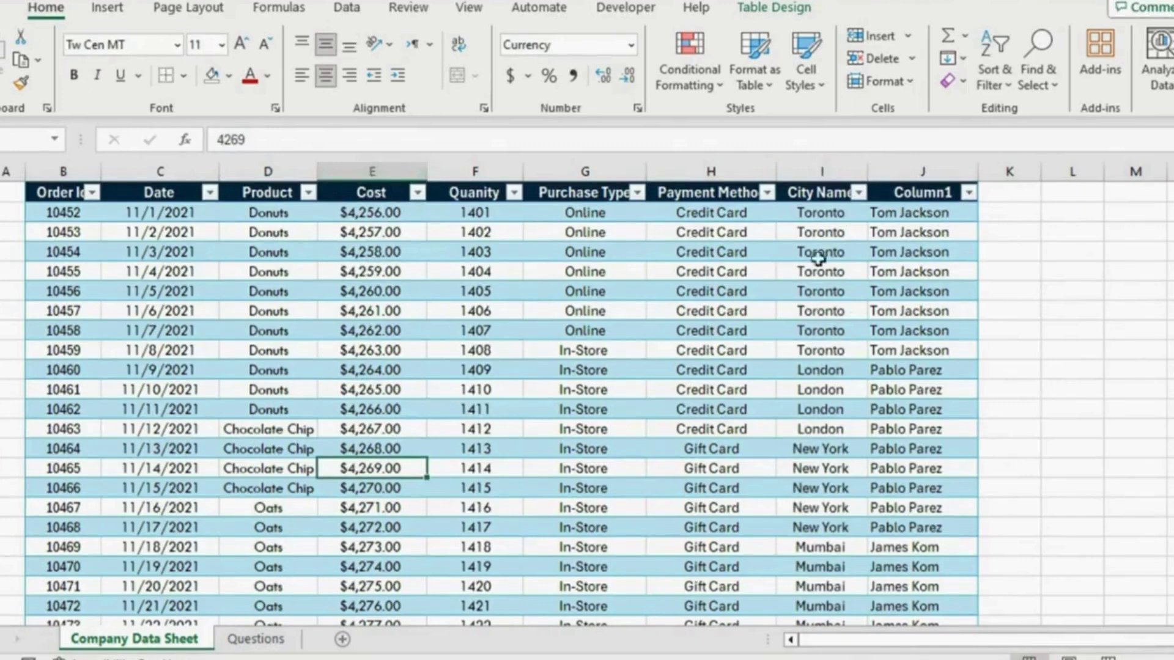
Step: Add a column after Column1 that rounds each cost up to zero decimals with =ROUNDUP([@[Cost ]], 0)
left_click(1008, 212)
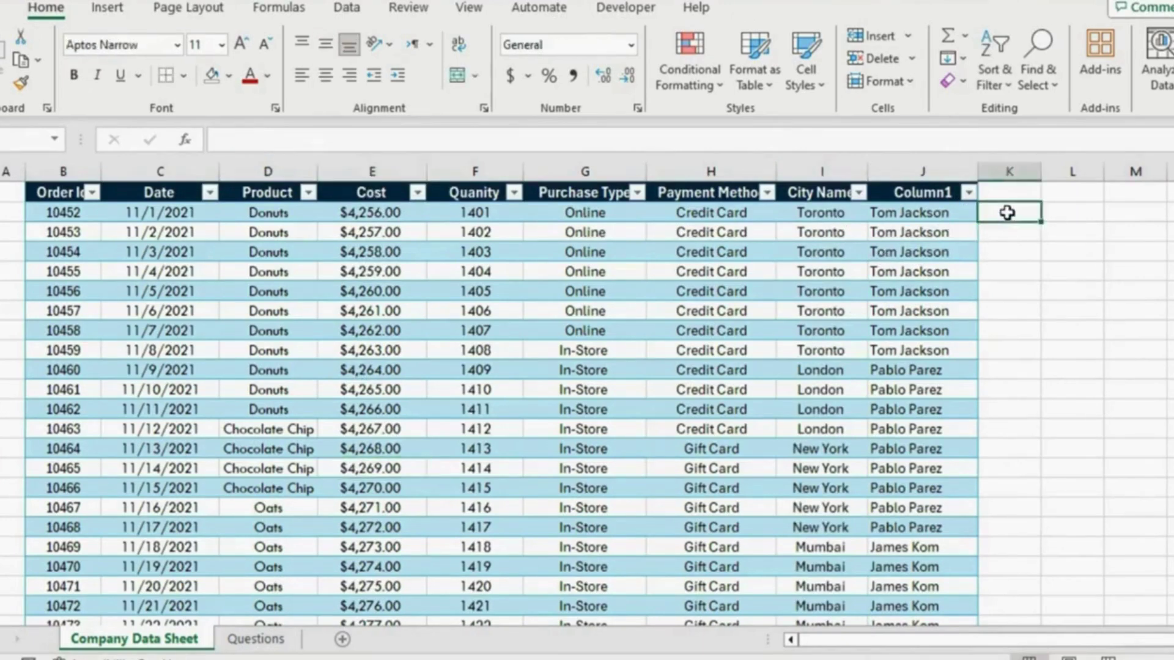
type("=")
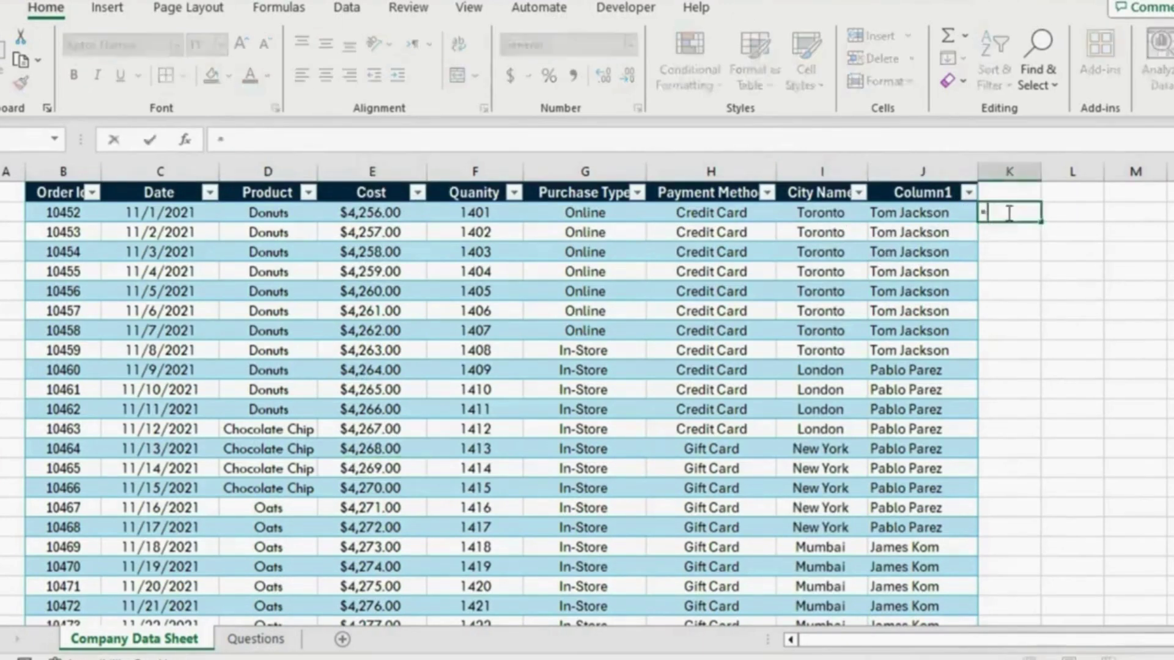
type("round")
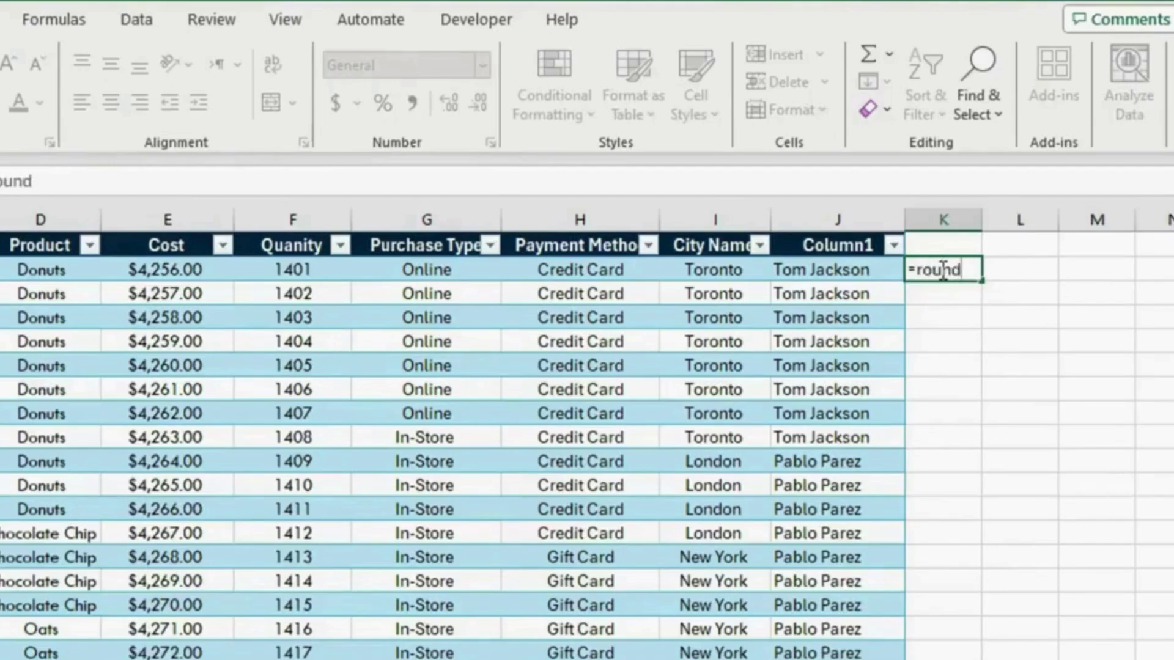
type("up(")
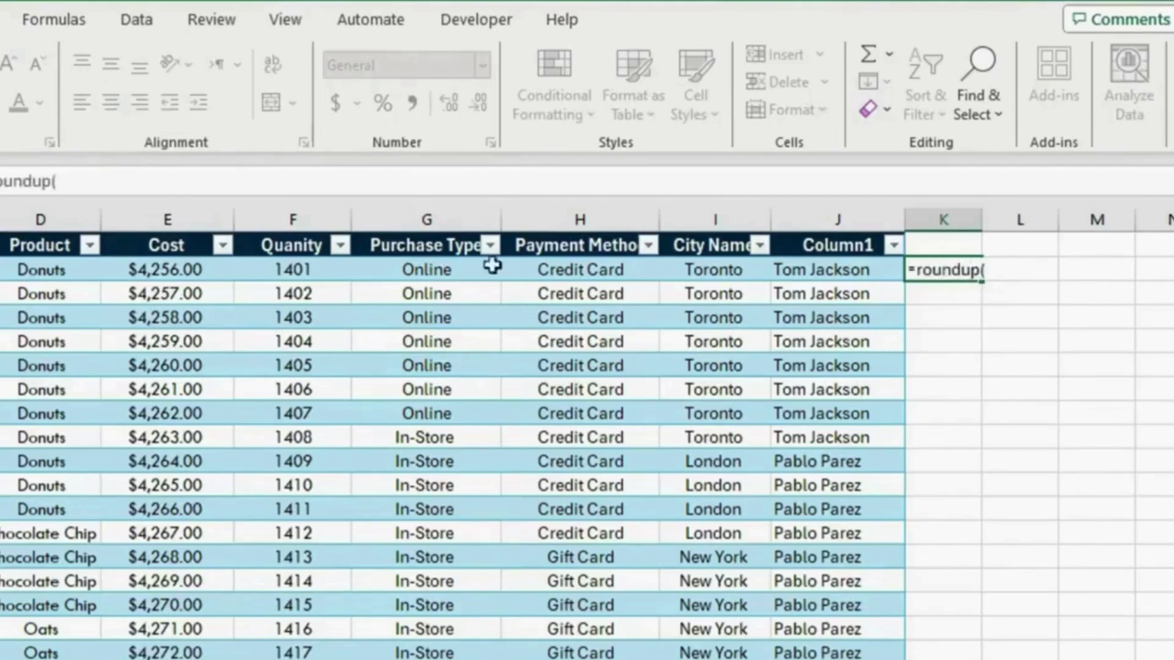
left_click(149, 270)
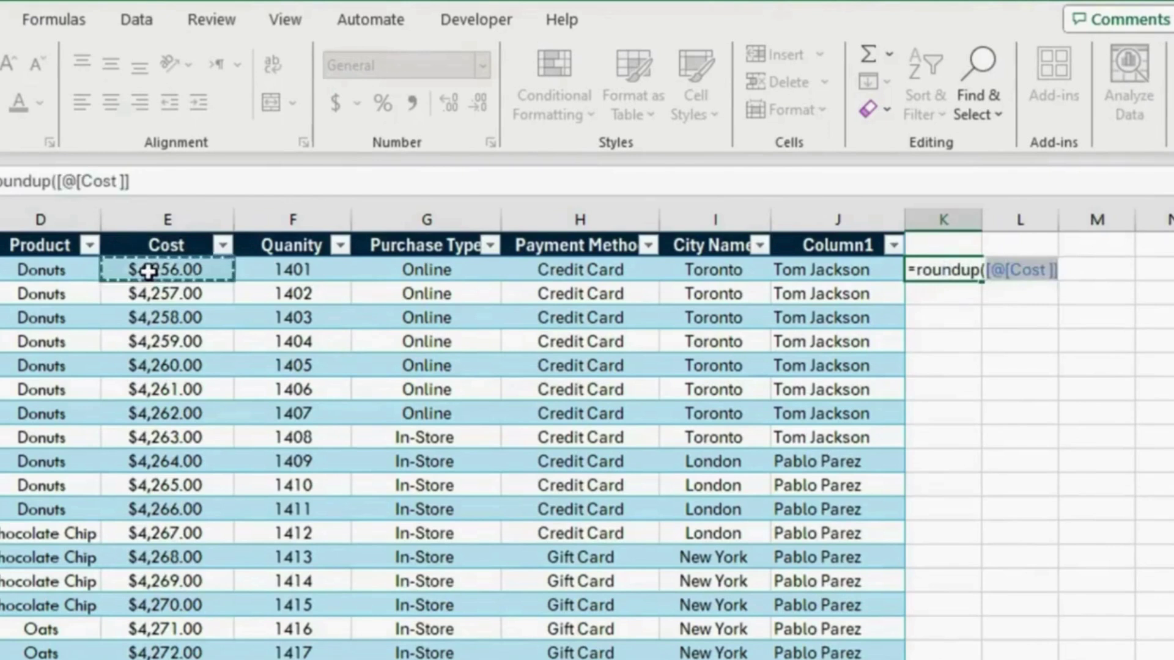
type(", 0")
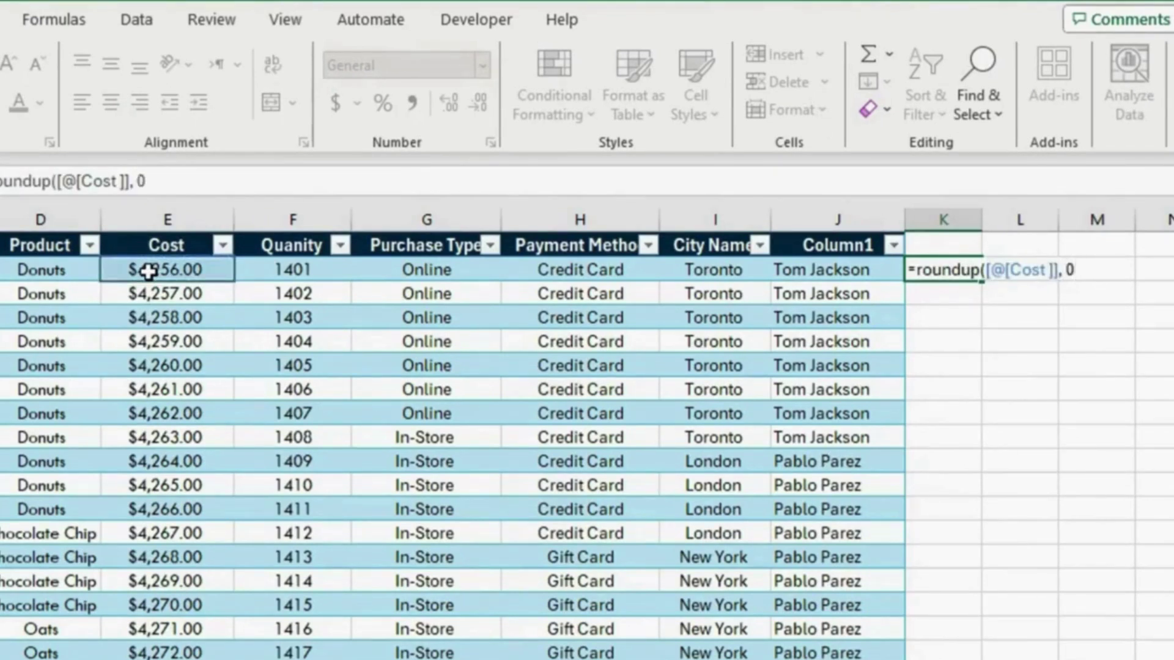
key("Return")
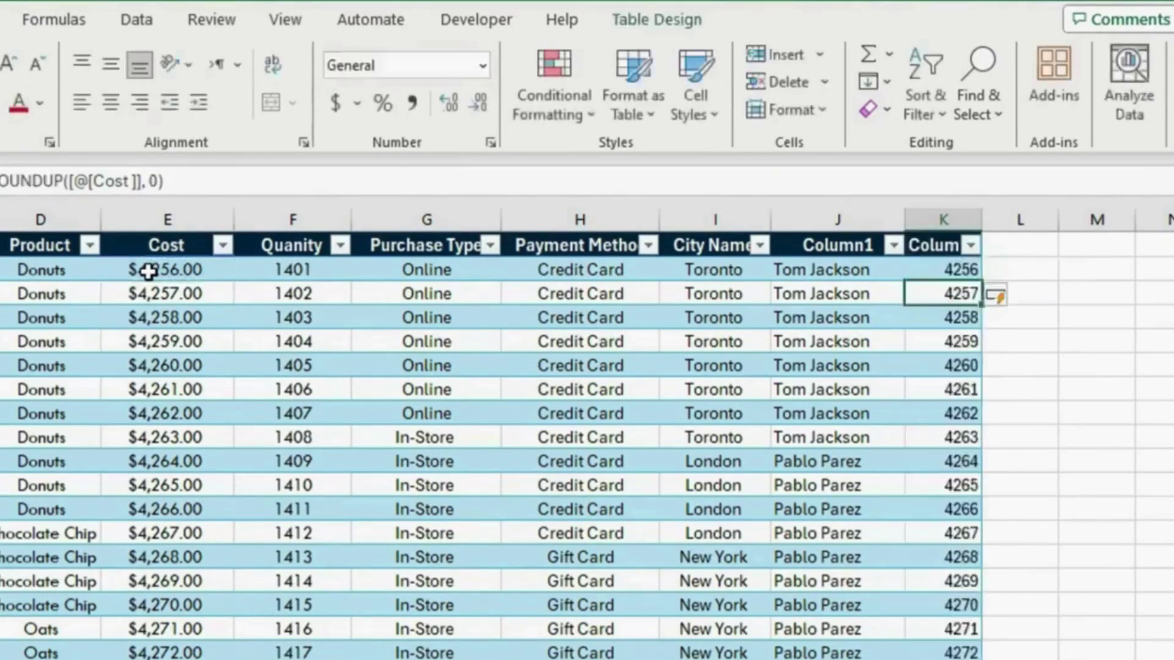
Step: Rename the header of the rounded values column to Cost
key("Up")
key("Up")
type("Cost")
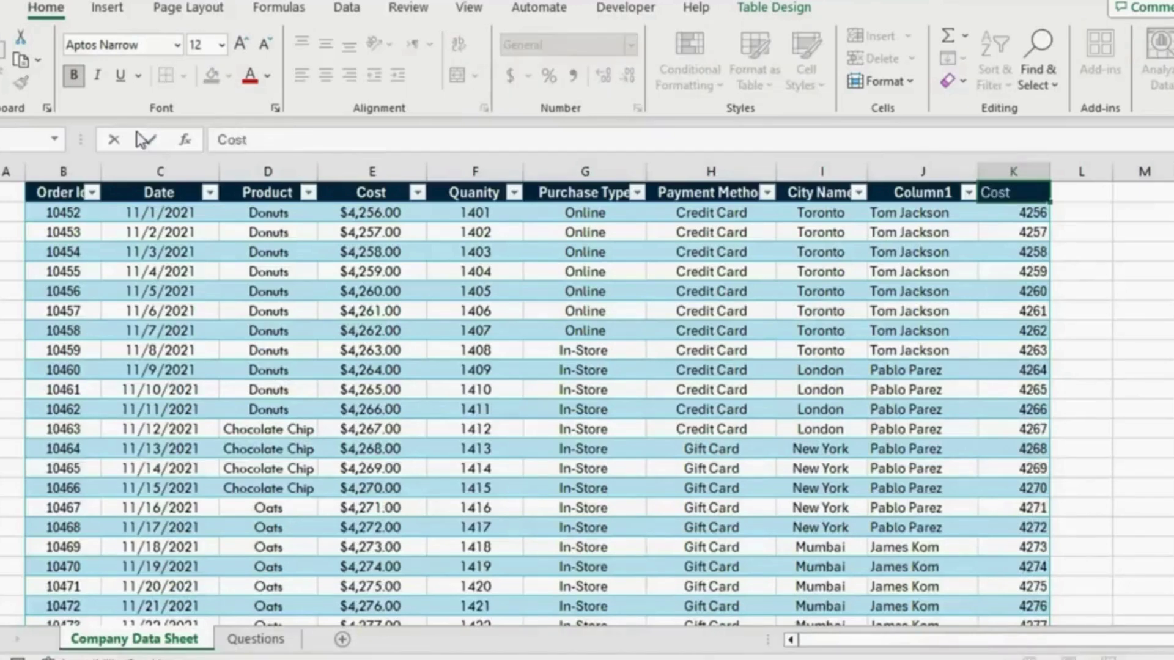
left_click(382, 252)
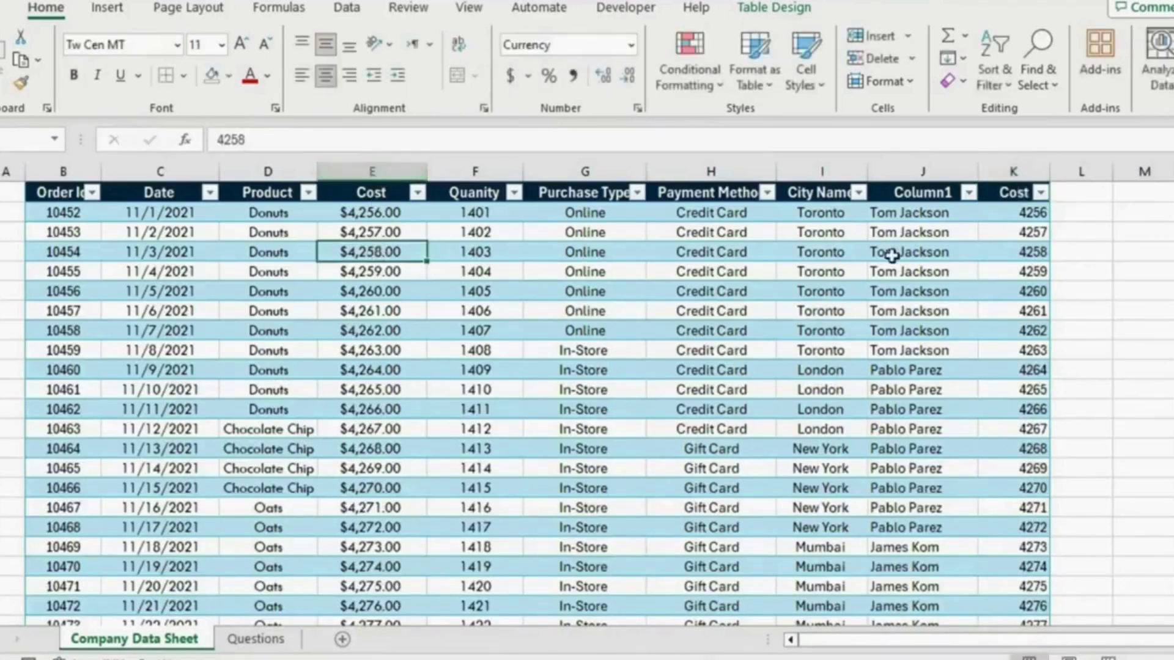
Step: Copy all the ROUNDUP results in column K, from the first data row to the last
left_click(1016, 210)
key("ctrl+shift+Down")
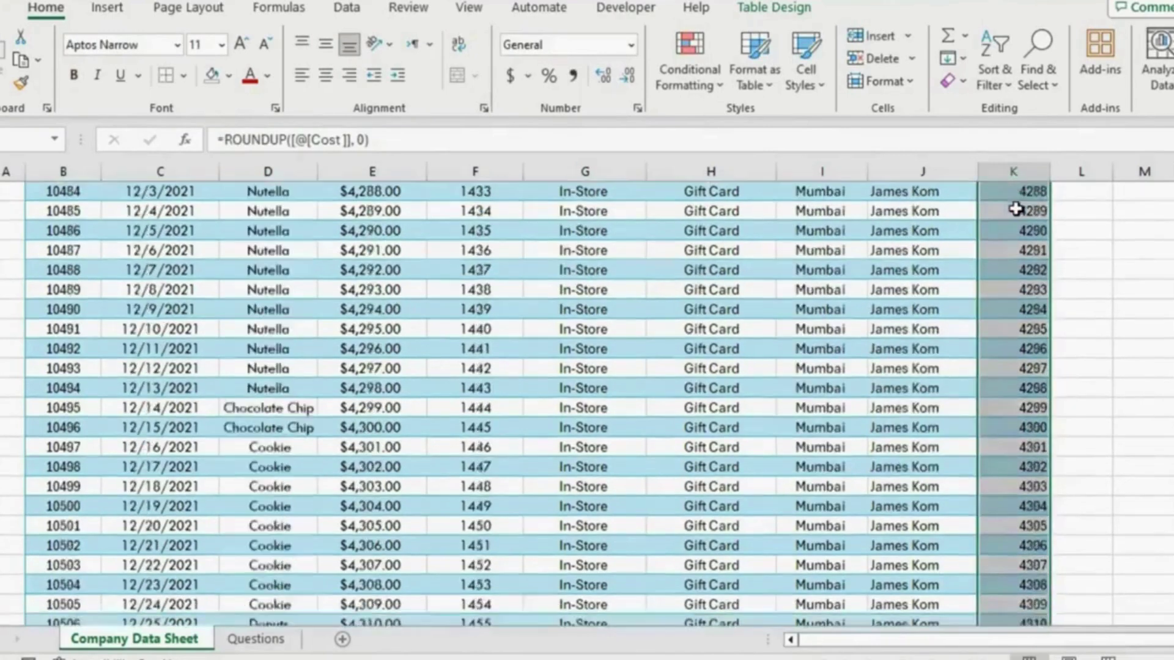
key("ctrl+c")
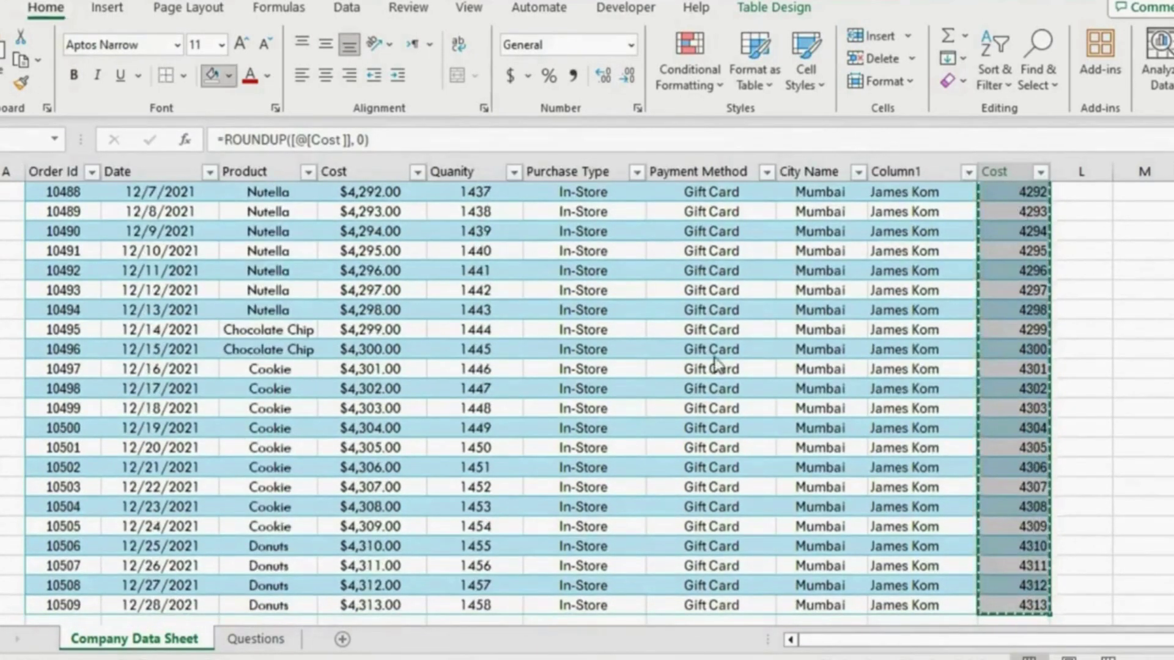
scroll(713, 358, "up", 12)
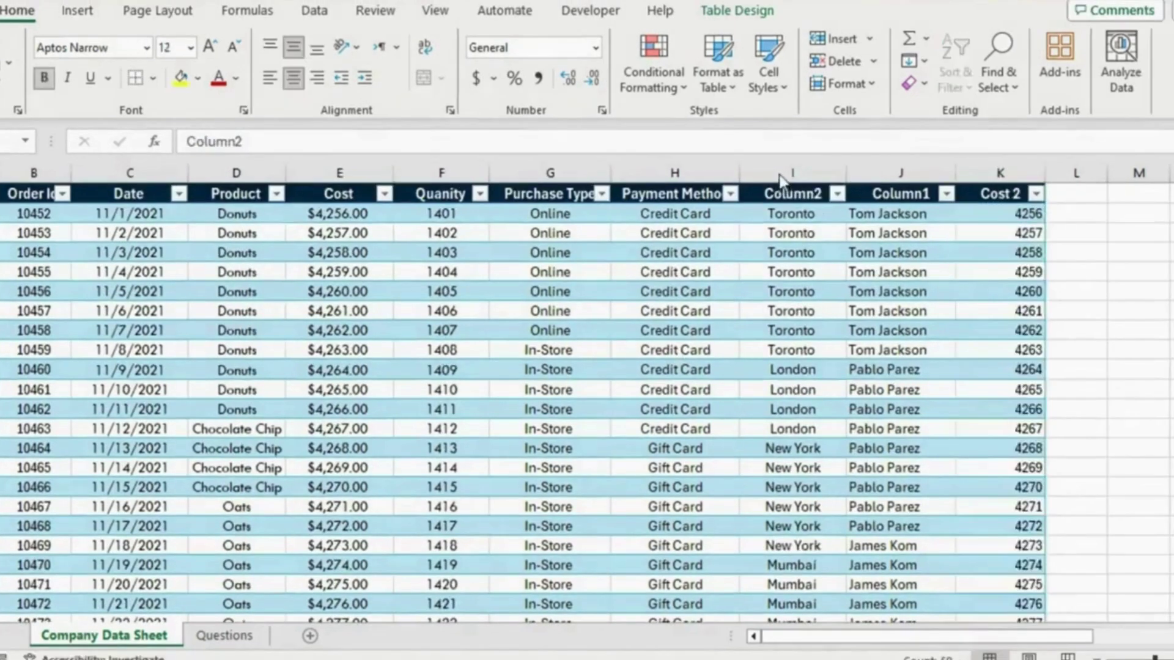
Step: Convert the city names in Column2 to the Geography data type
left_click(797, 170)
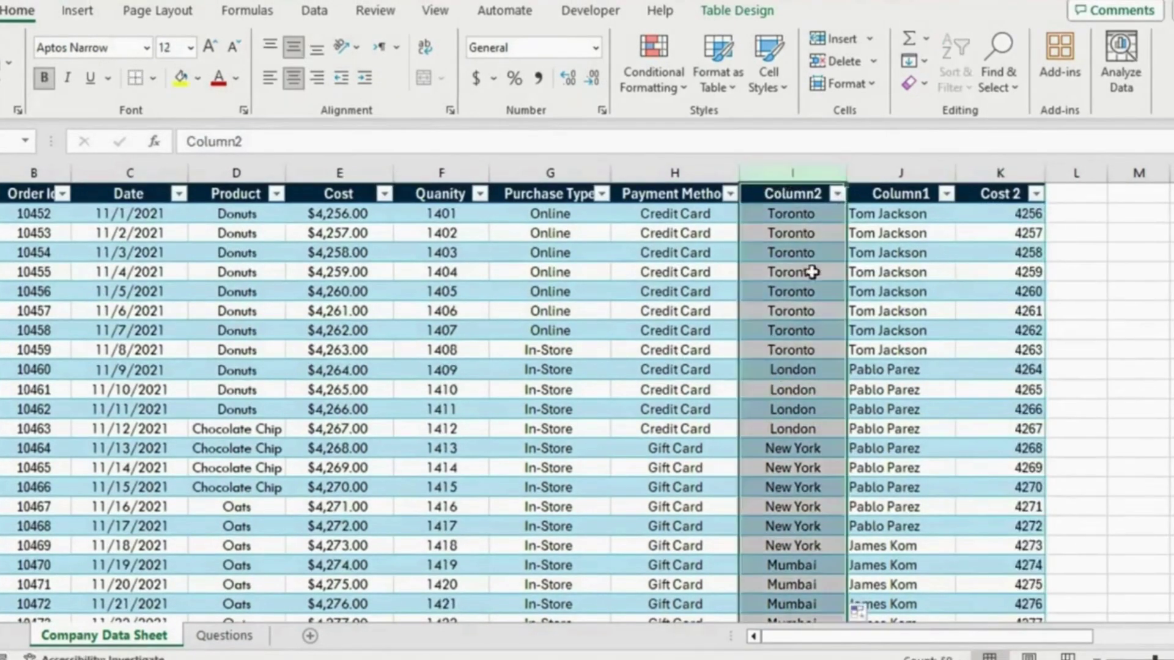
mouse_move(789, 291)
left_mouse_down()
mouse_move(774, 236)
mouse_move(788, 287)
left_mouse_up()
left_click(776, 228)
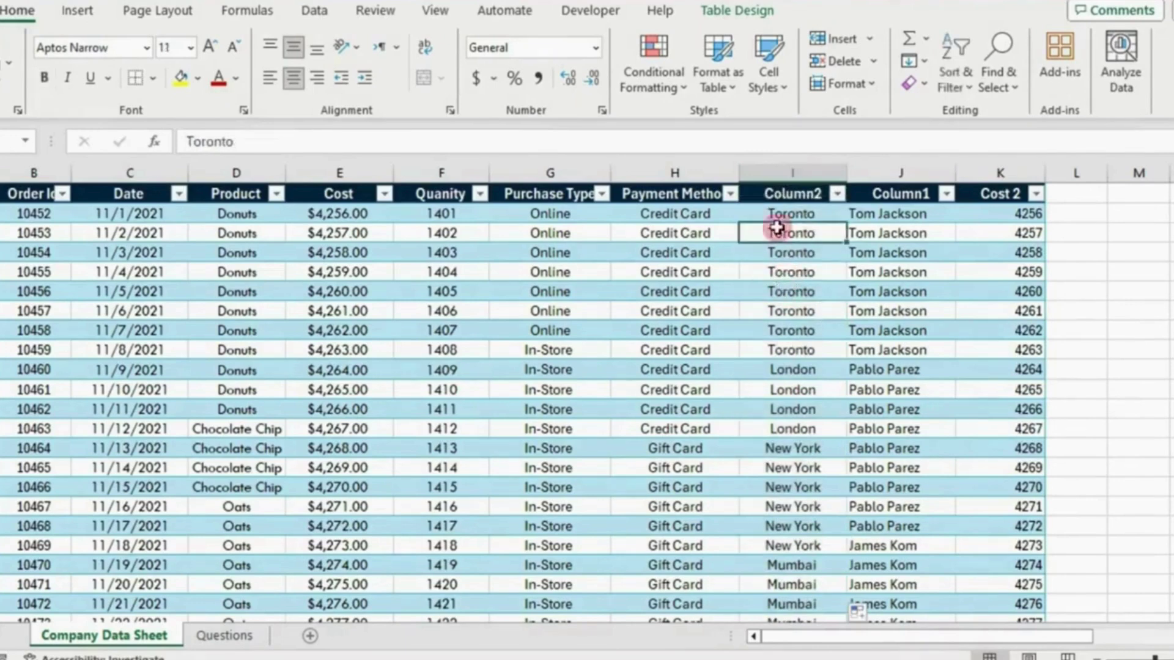
left_click(314, 17)
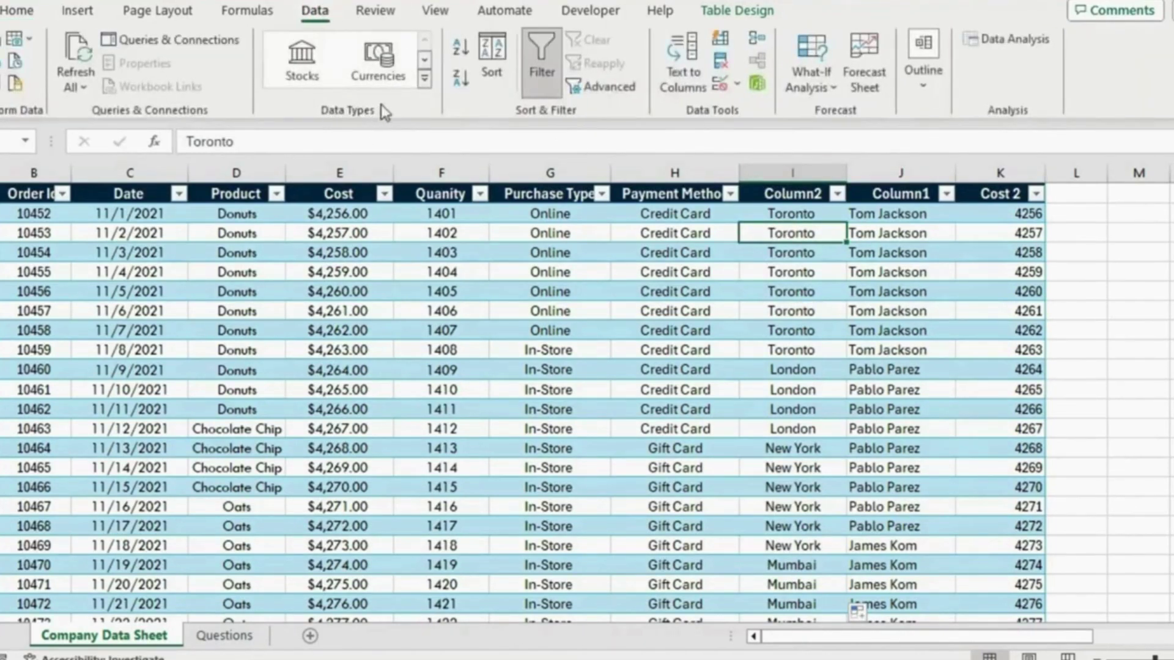
left_click(425, 78)
left_click(301, 211)
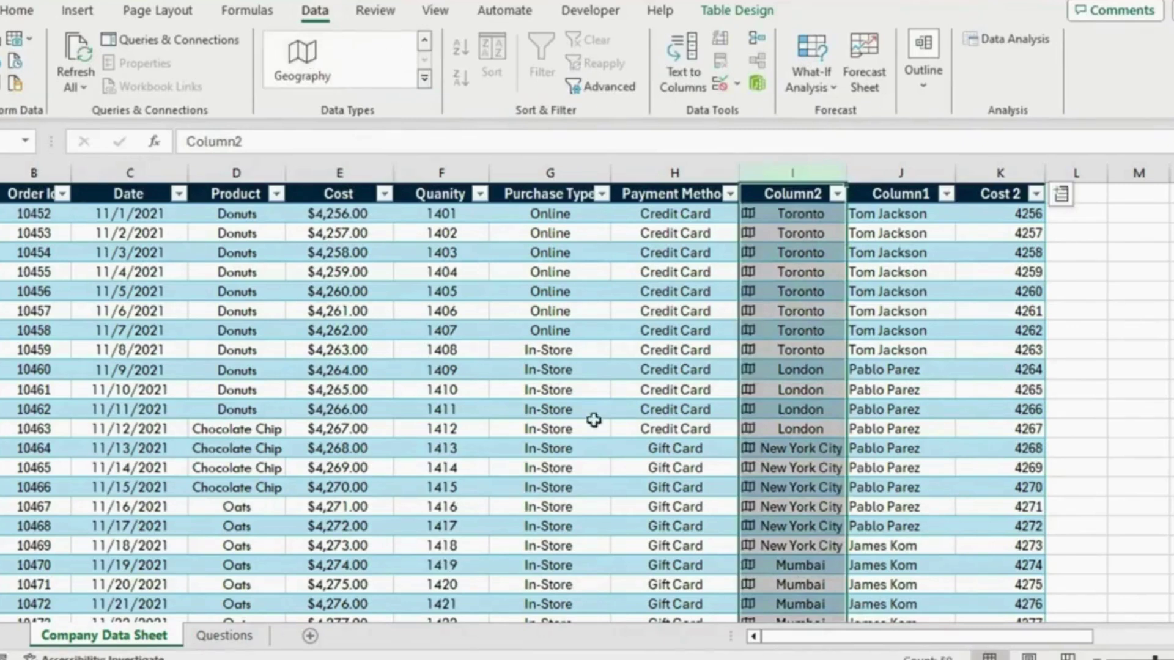
Step: Extract the Country/region field of the Column2 cities into a new table column and widen that column to fit its contents
left_click(771, 214)
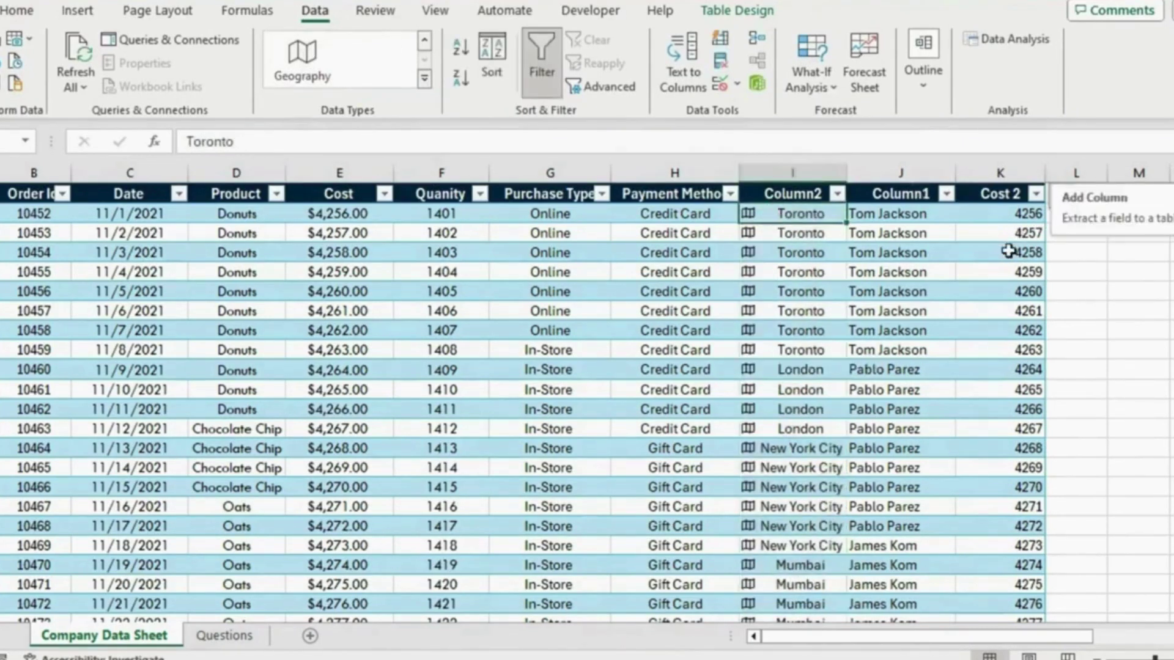
left_click(1062, 197)
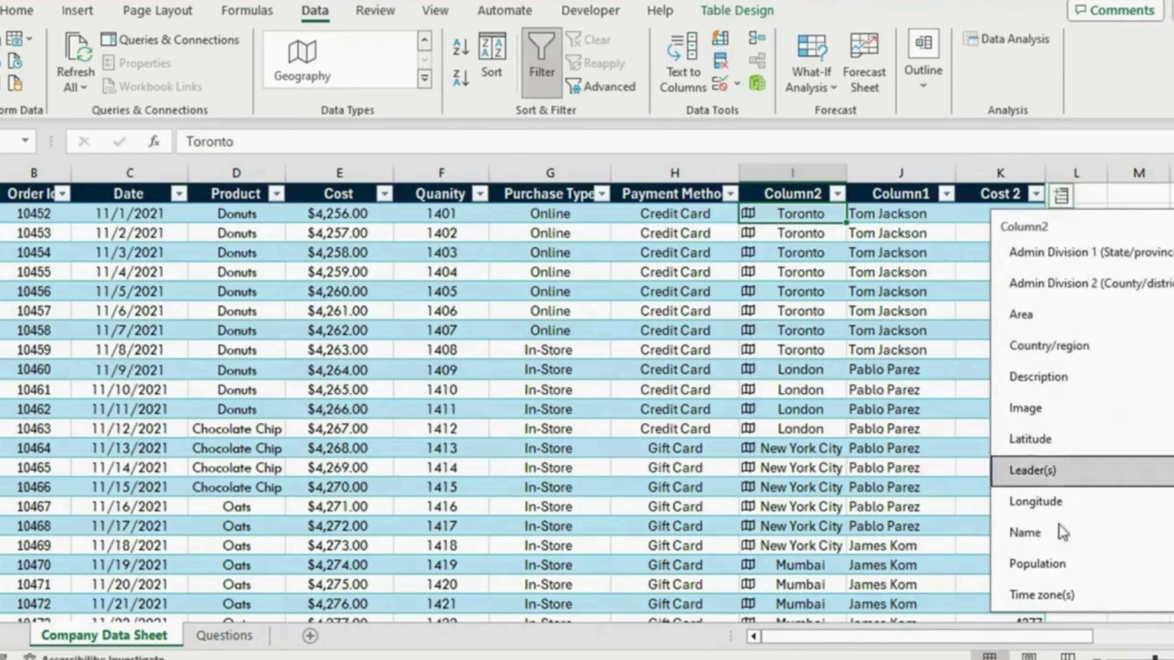
left_click(1034, 347)
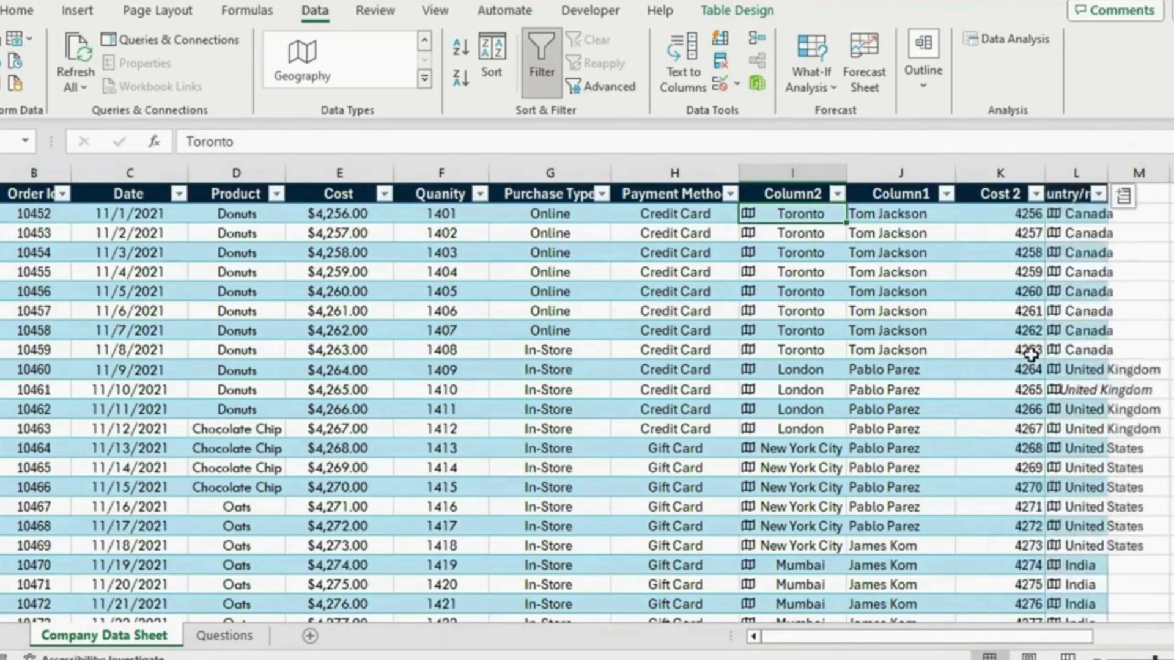
left_click_drag(1107, 173, 1173, 173)
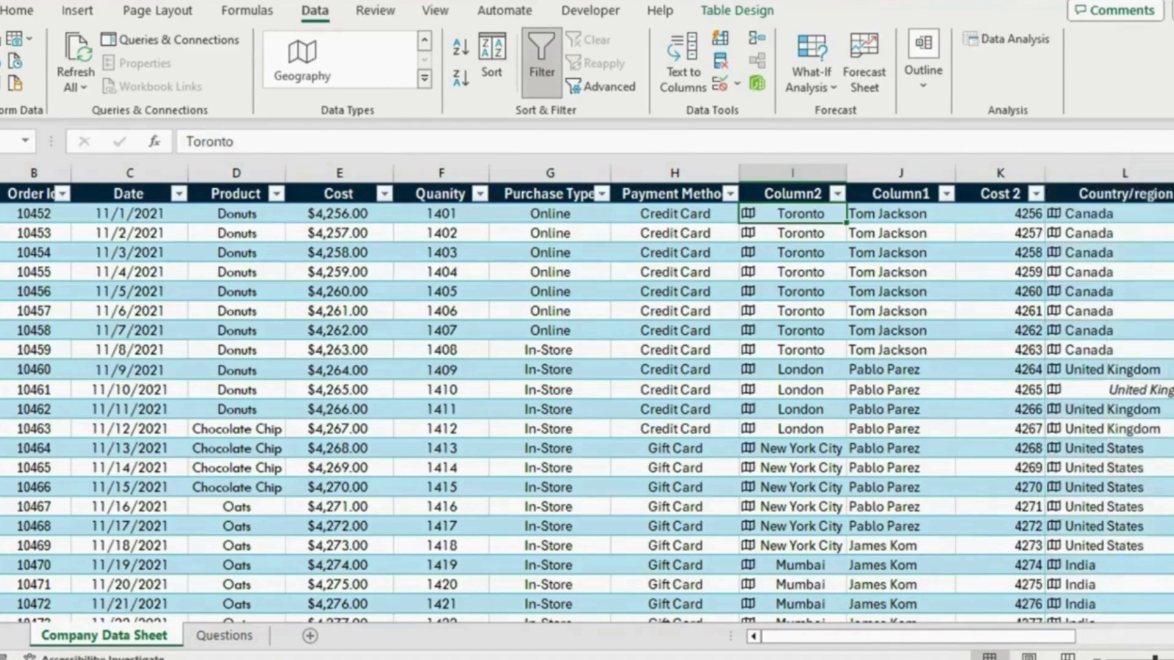
Step: Remove duplicate rows from the table, comparing all columns and treating the first row as headers
key("Left")
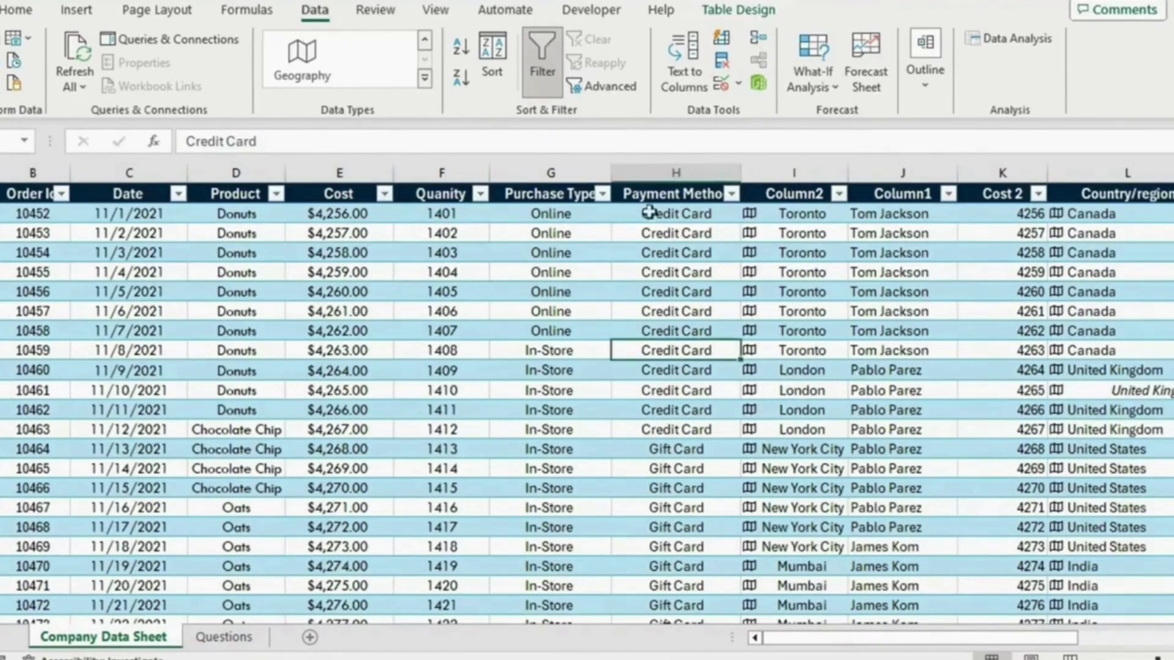
left_click(722, 64)
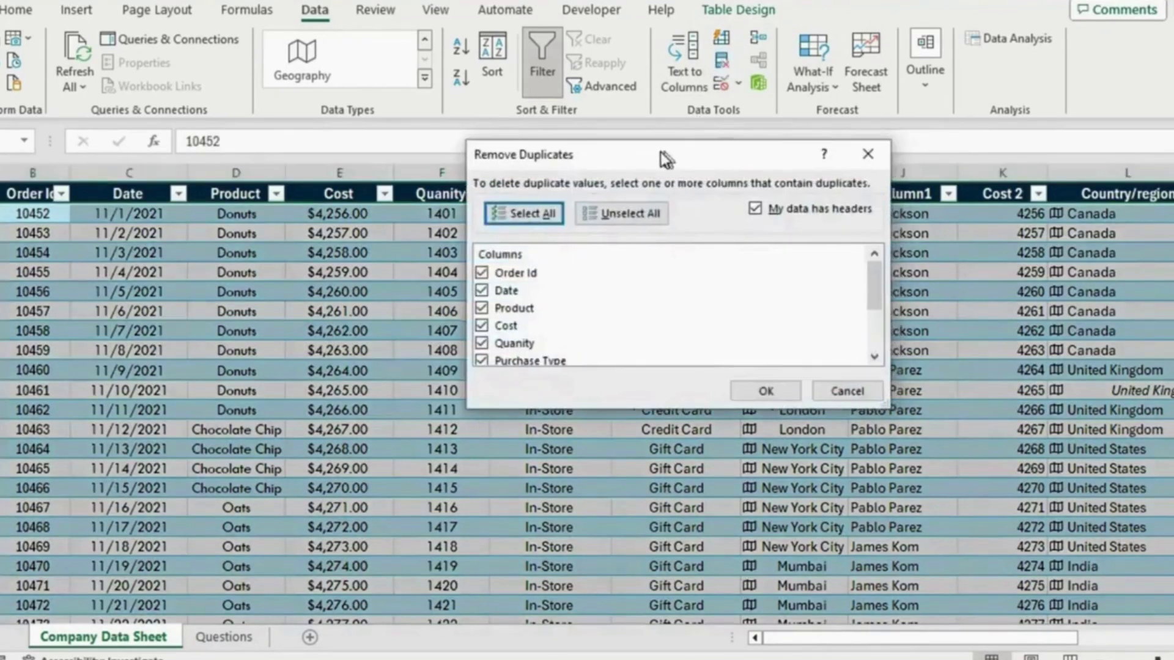
left_click_drag(665, 159, 621, 164)
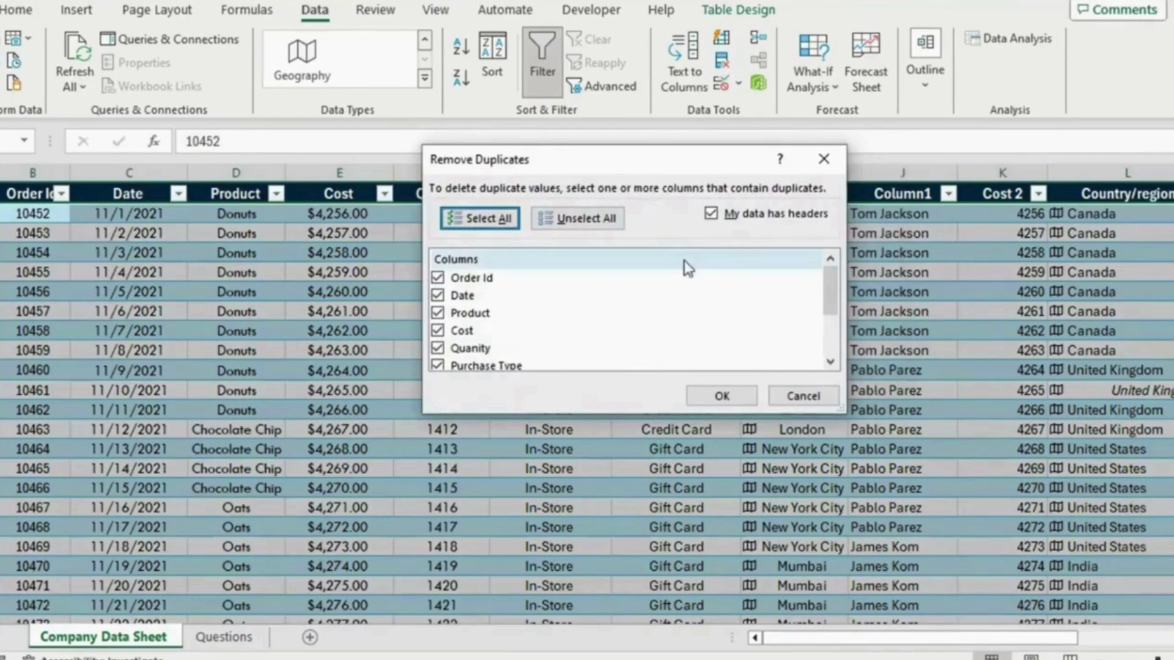
left_click(703, 395)
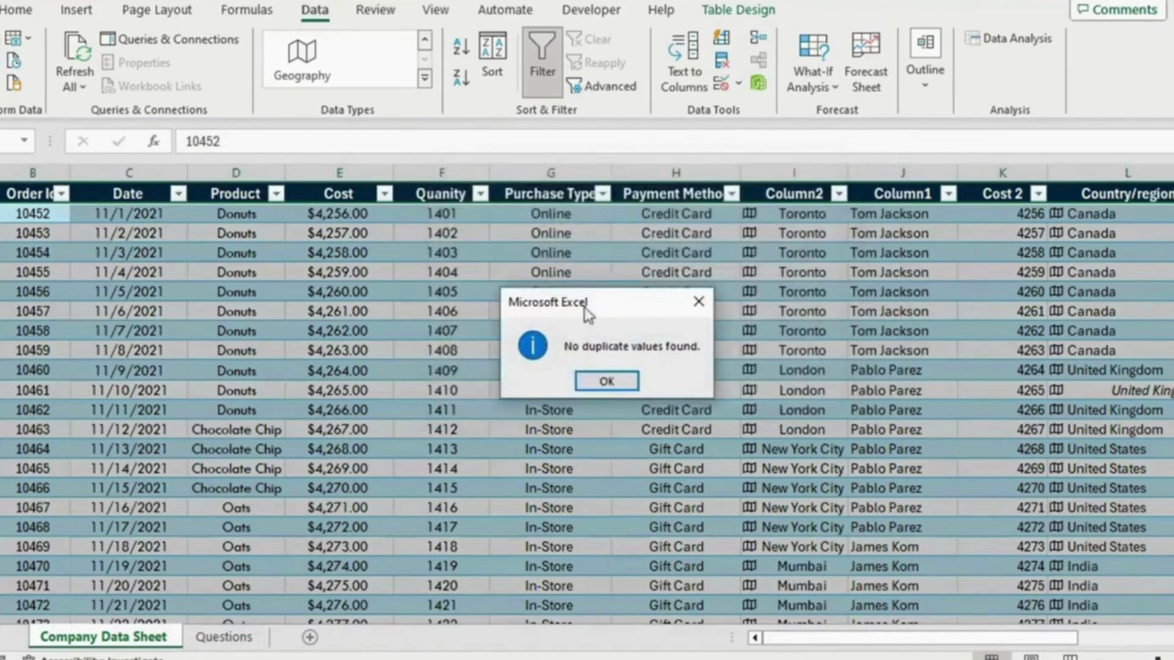
left_click(606, 381)
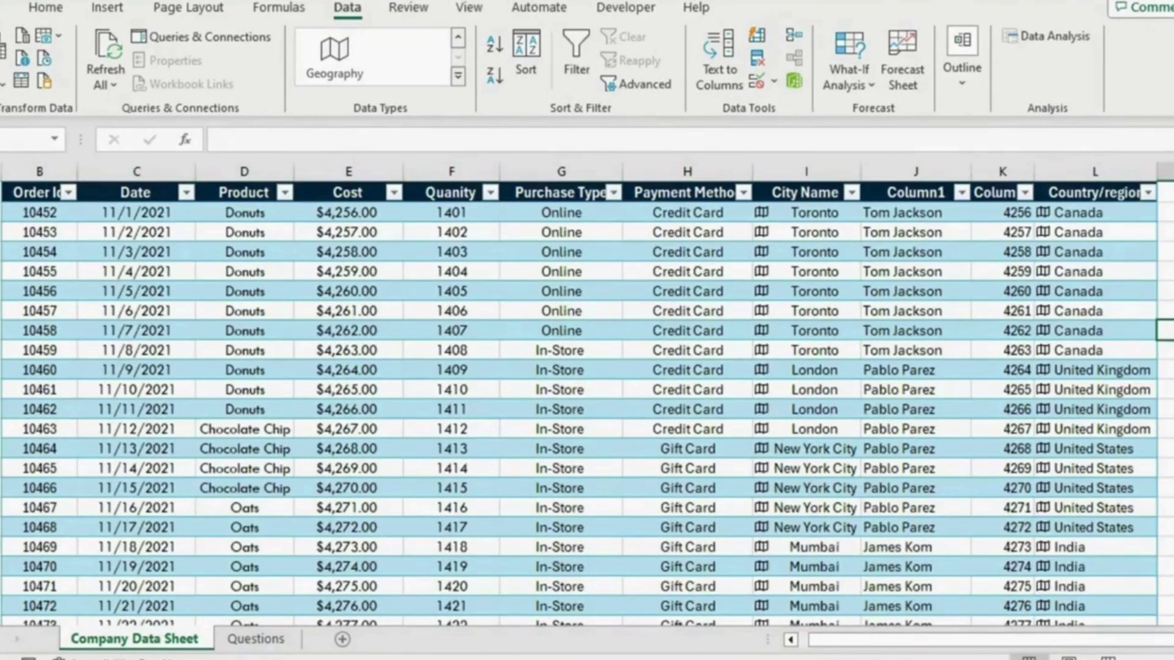
key("Right")
key("Right")
key("Right")
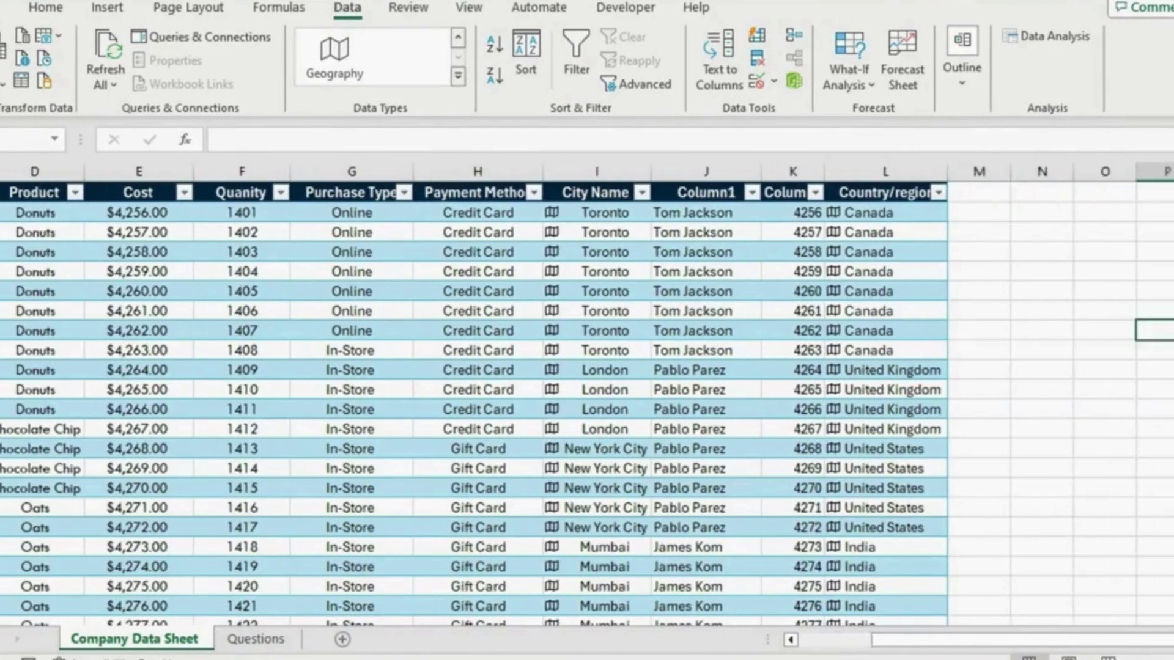
key("Left")
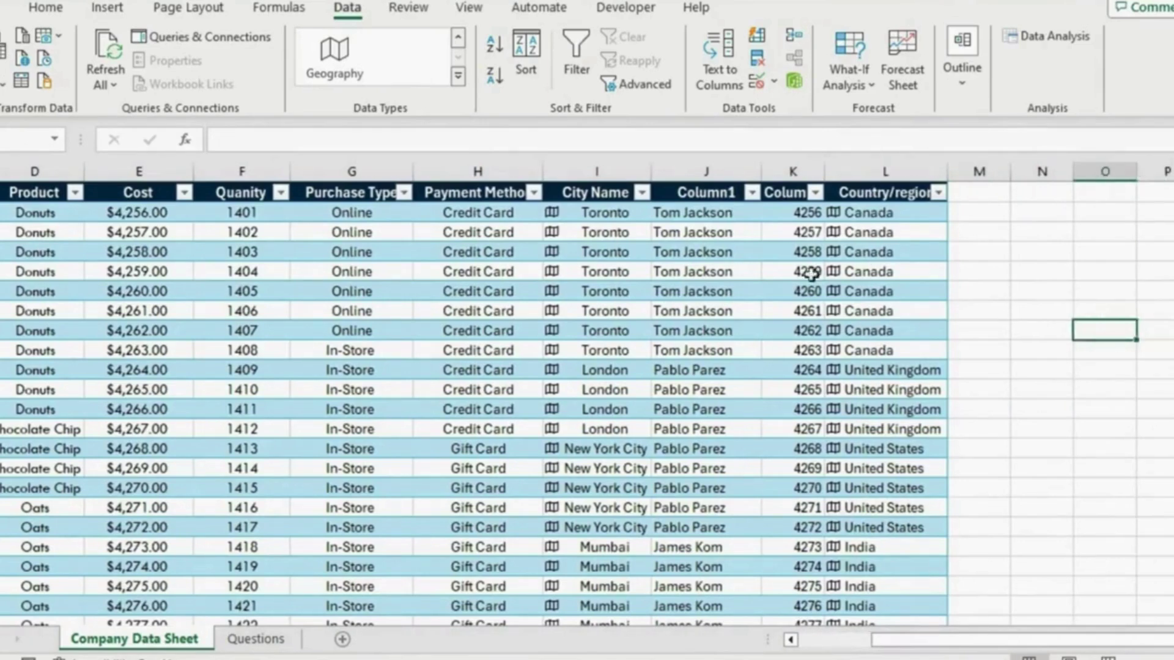
scroll(1023, 413, "left", 2)
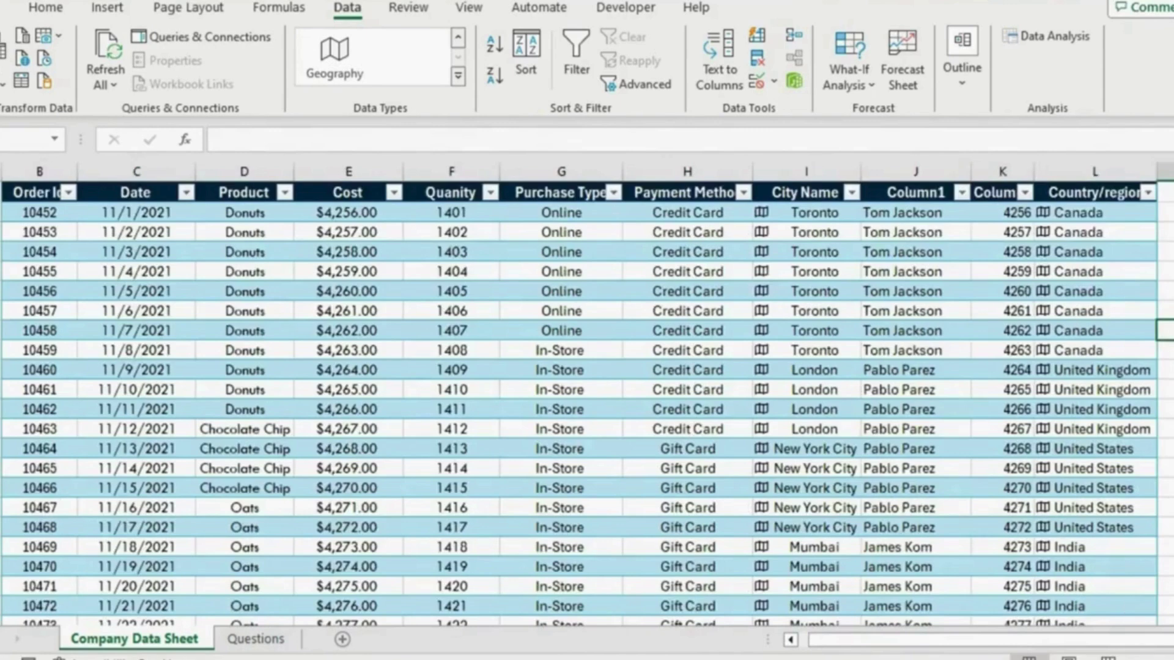
scroll(584, 404, "right", 2)
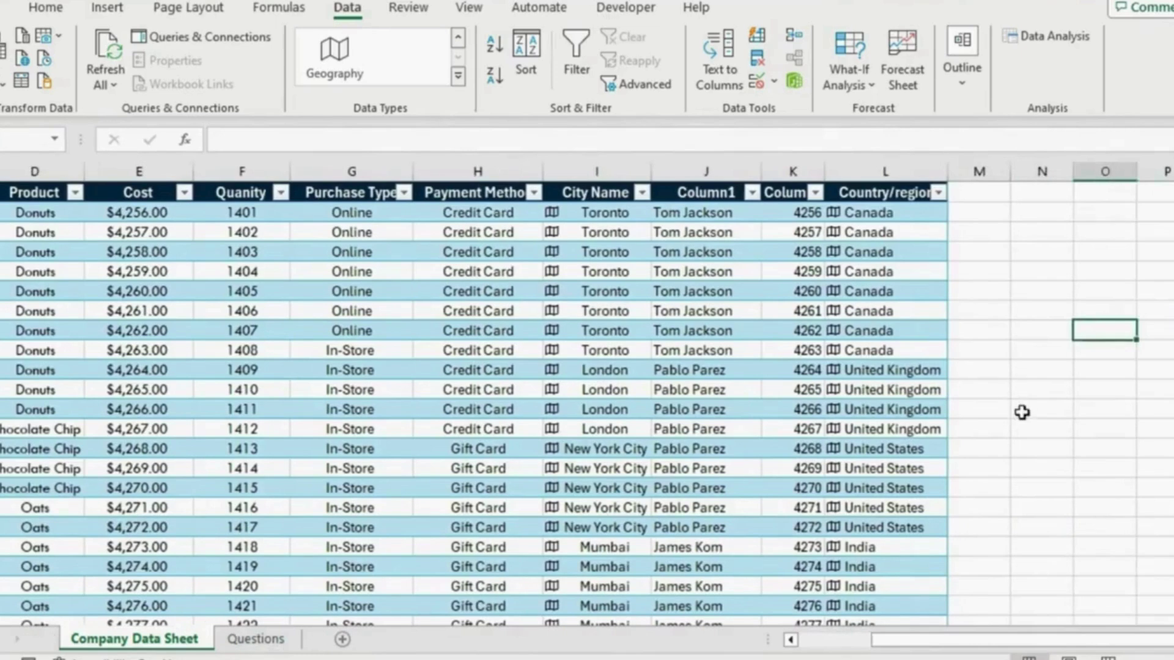
scroll(1023, 413, "left", 2)
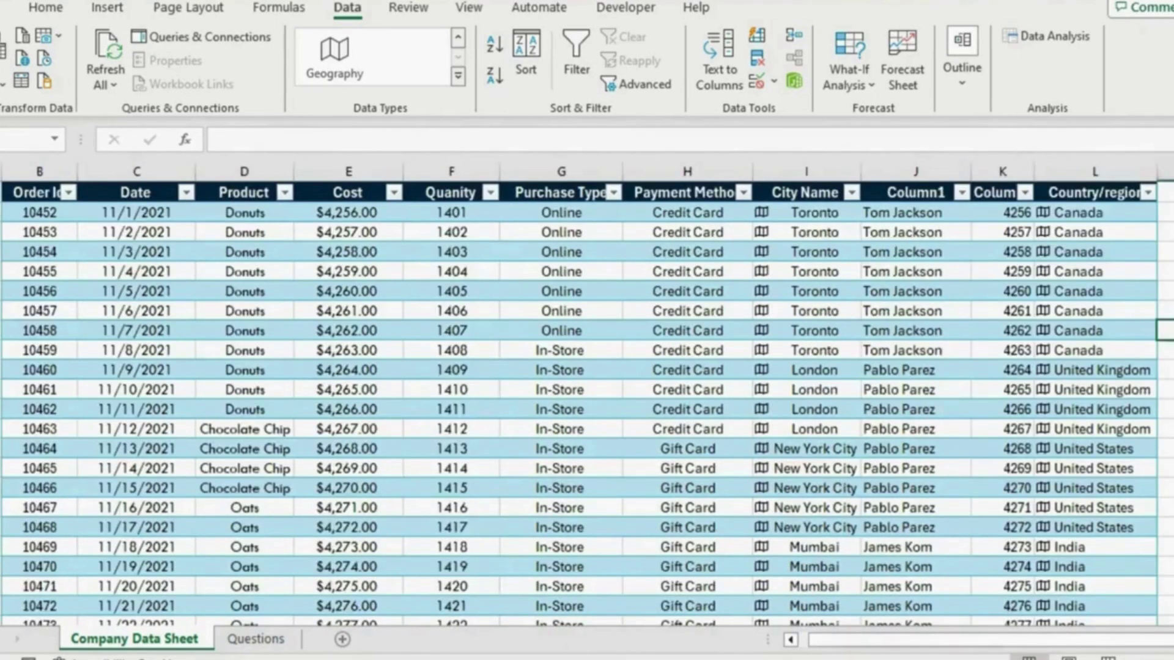
scroll(1022, 413, "right", 2)
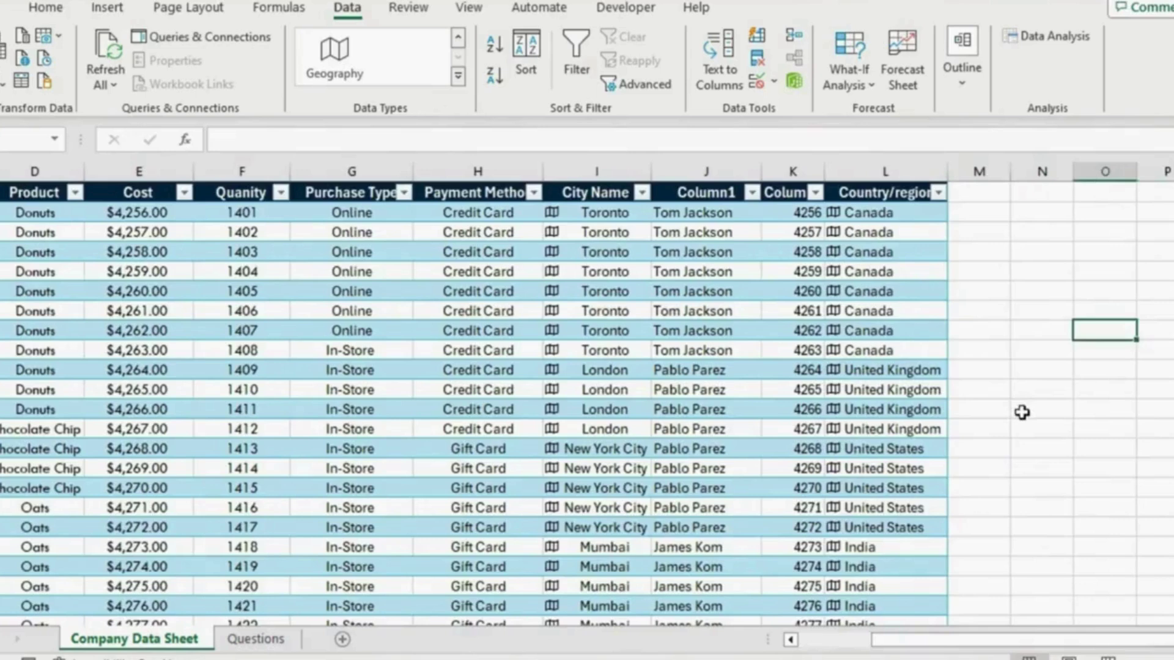
scroll(1023, 413, "left", 2)
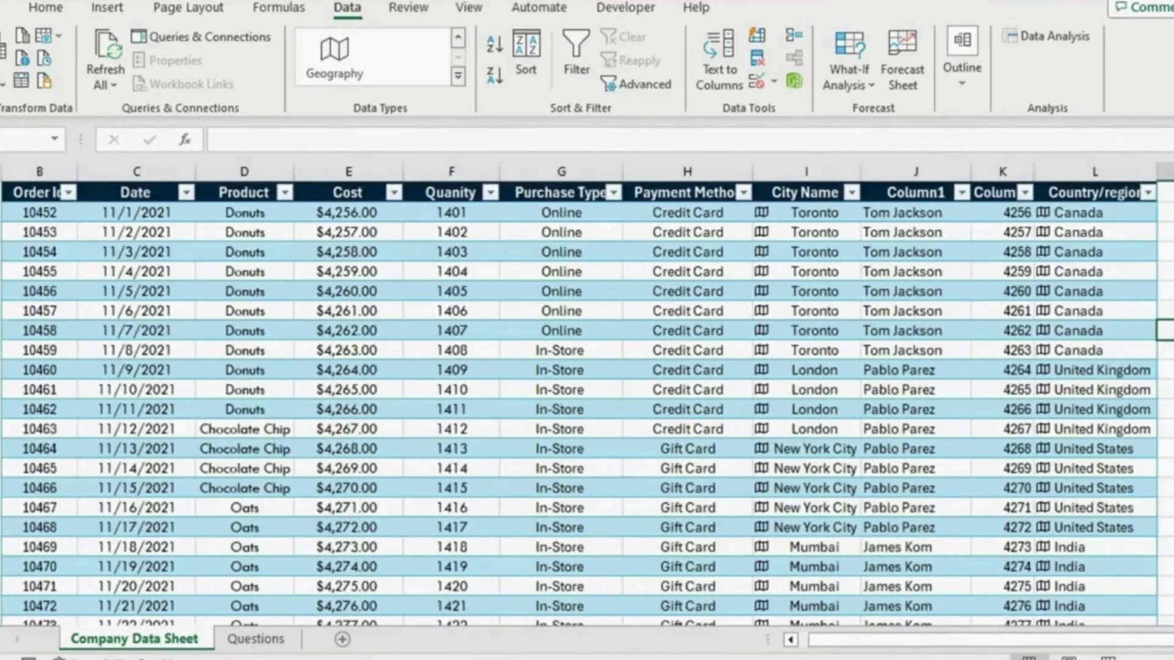
scroll(1169, 441, "right", 2)
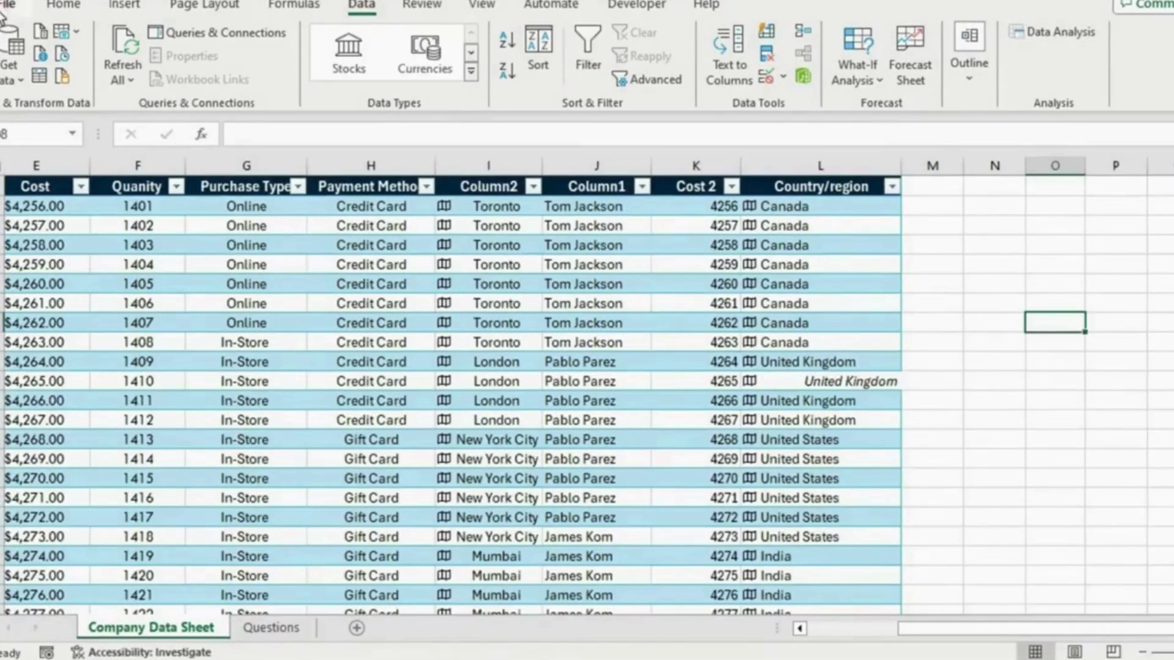
Step: Enable the Analysis ToolPak through the Excel add-ins settings
left_click(4, 8)
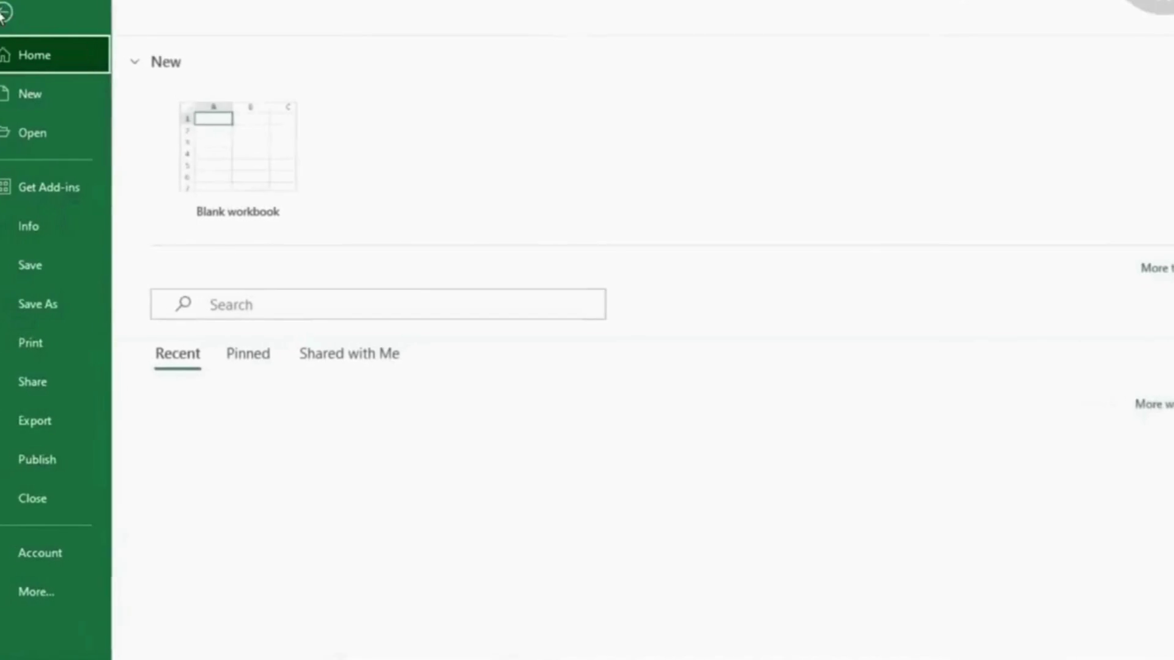
left_click(36, 589)
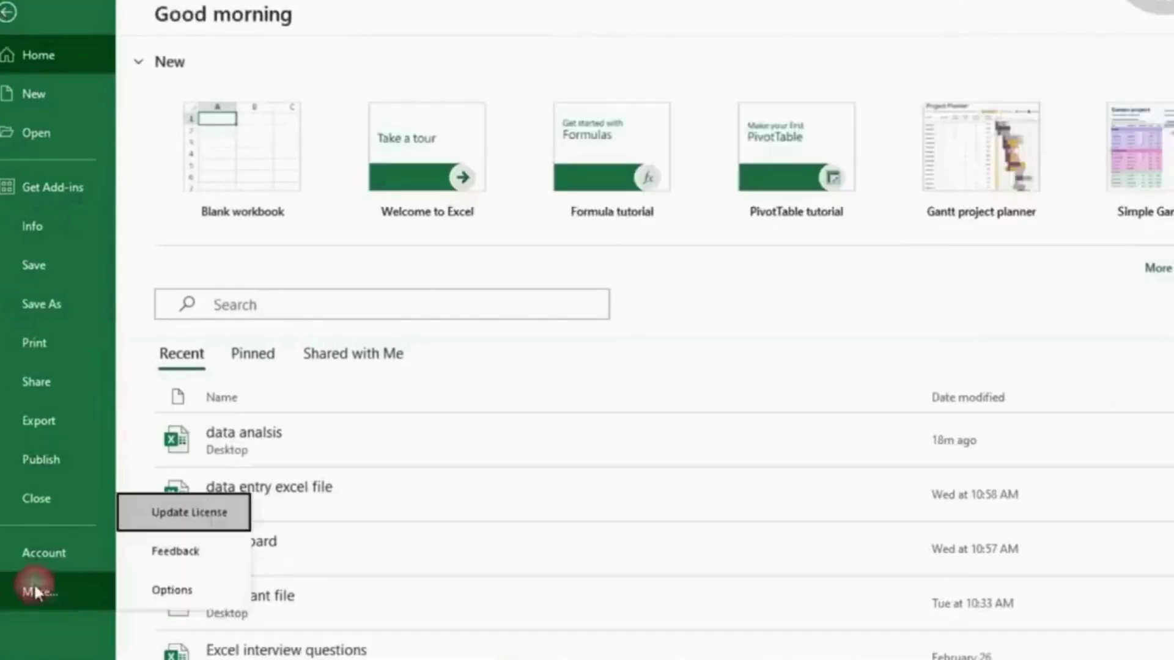
left_click(204, 581)
left_click(313, 310)
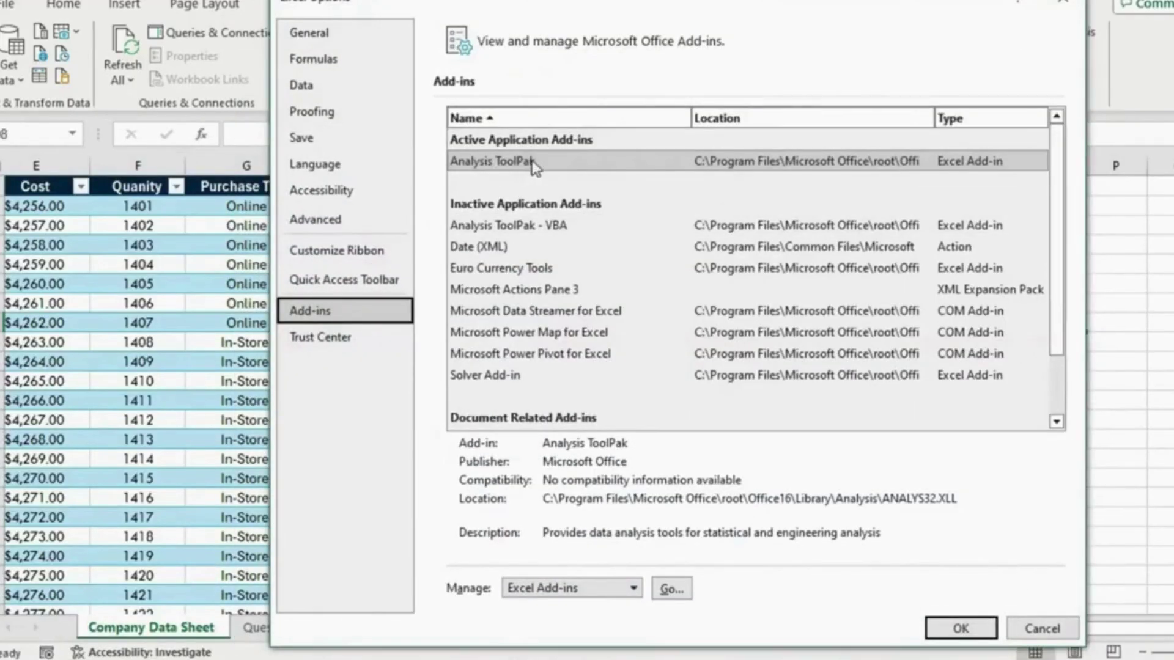
left_click(605, 166)
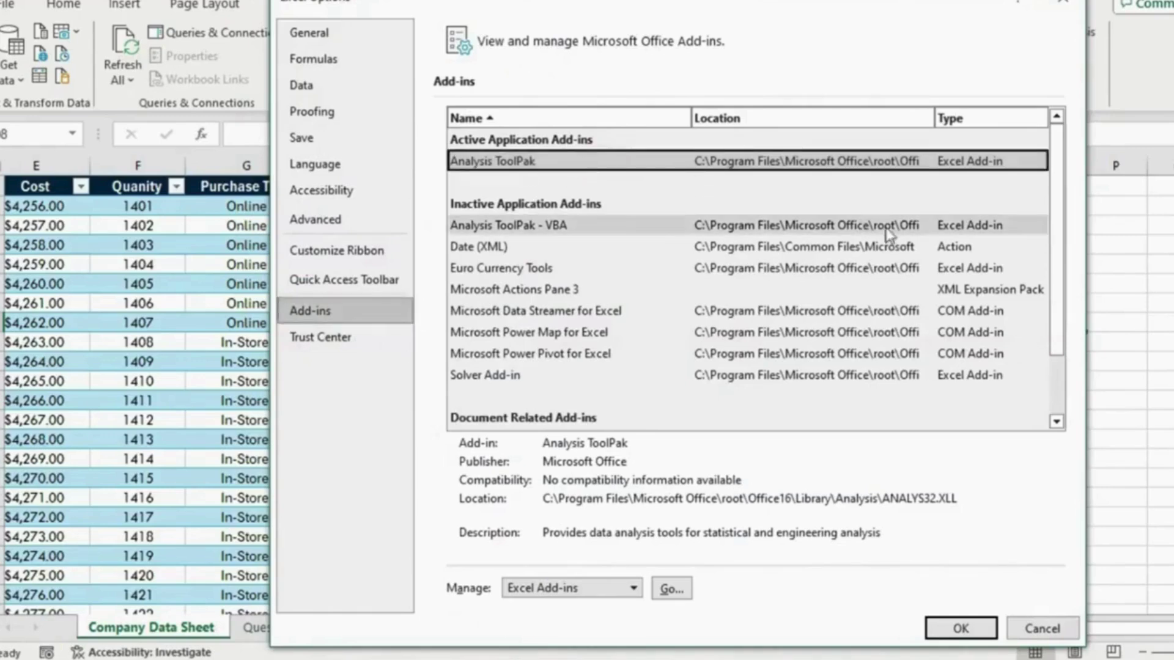
left_click(672, 589)
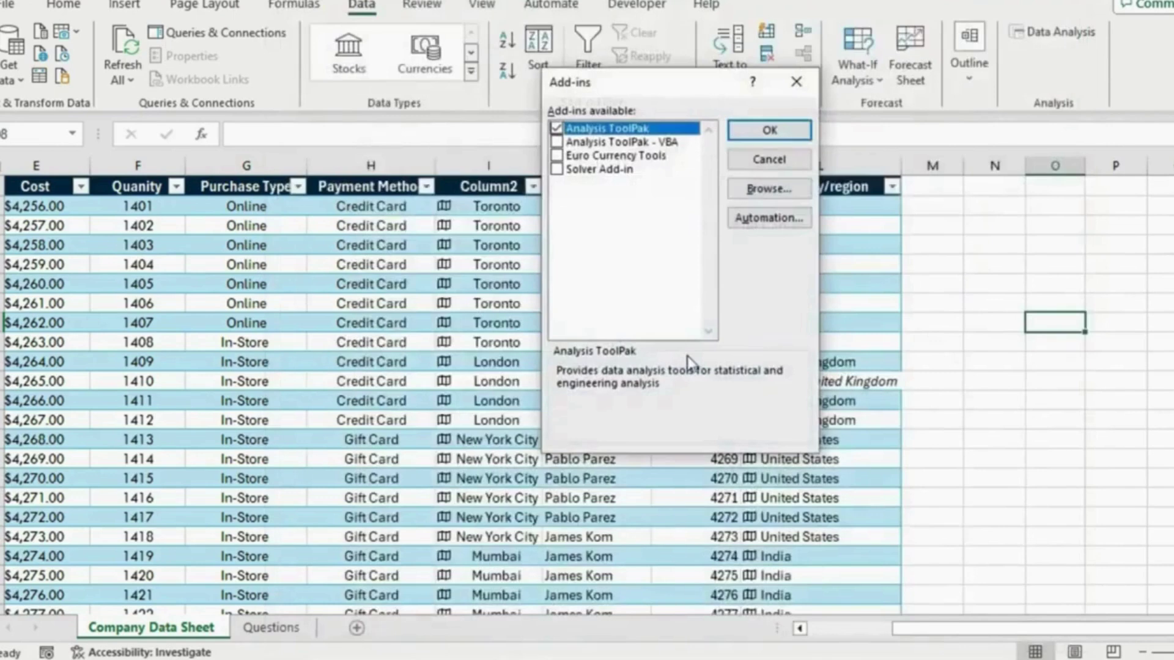
left_click(771, 133)
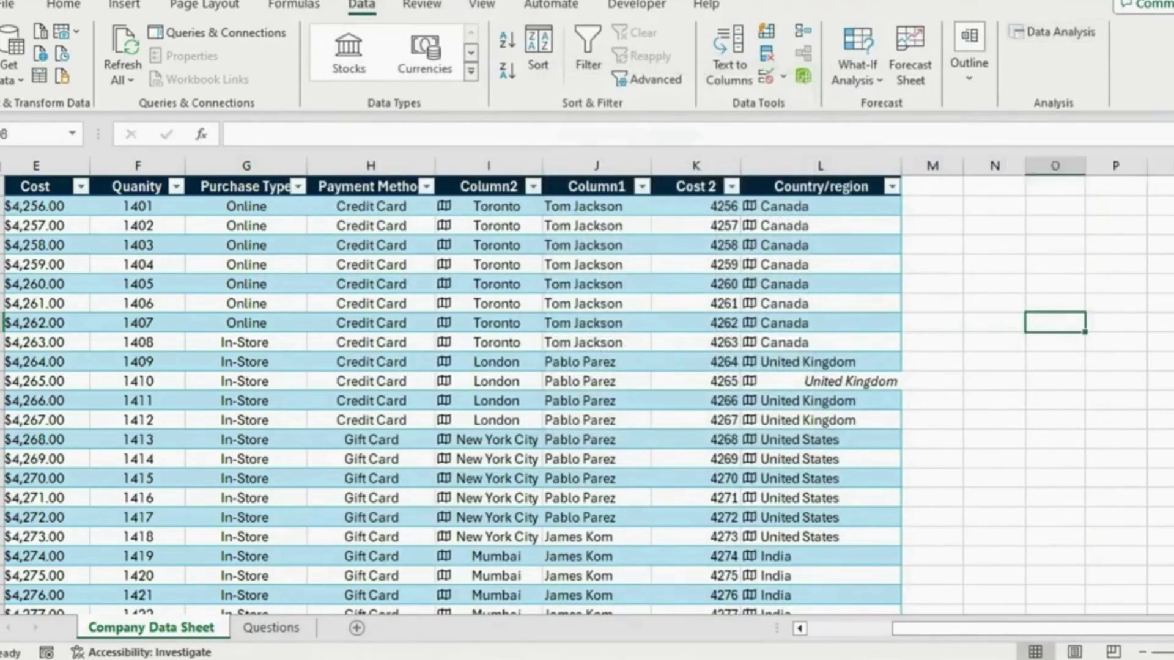
Step: Start a Descriptive Statistics analysis with the Cost 2 values $K$2:$K$59 as the input range, grouped by columns
left_click(1055, 284)
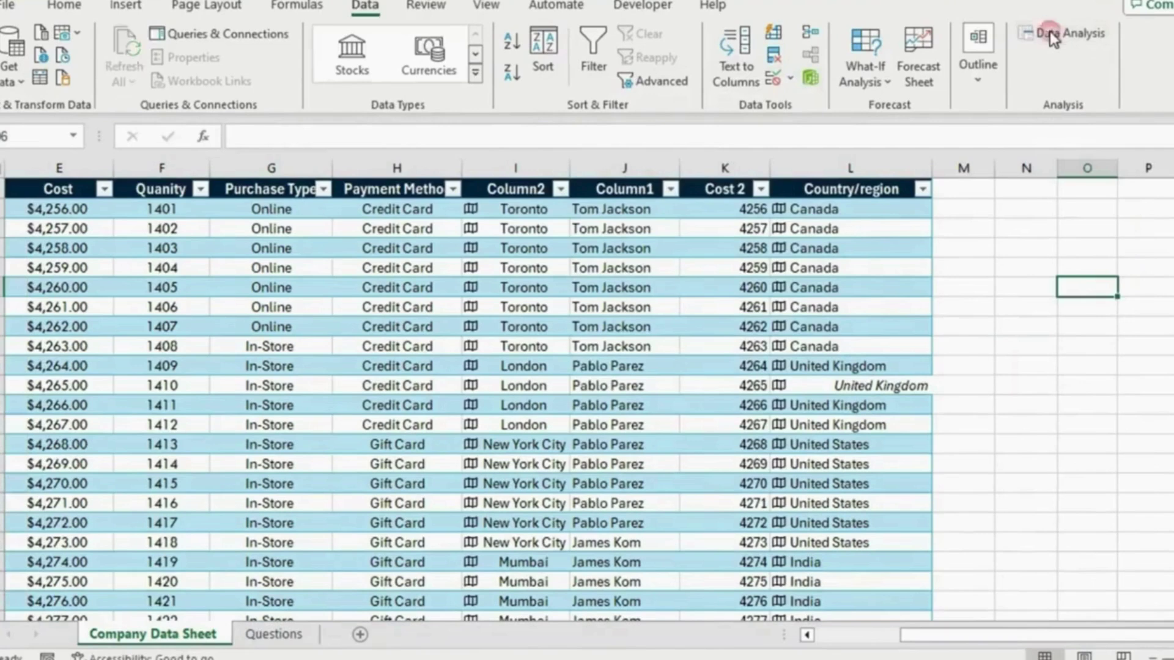
left_click(1053, 32)
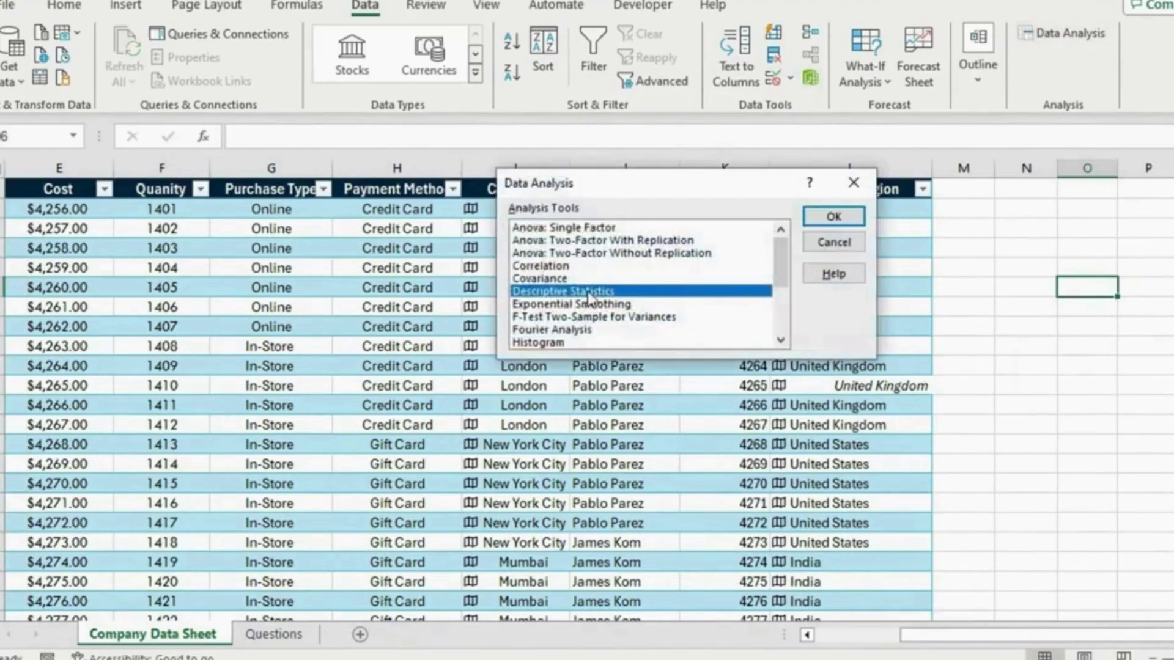
left_click(830, 215)
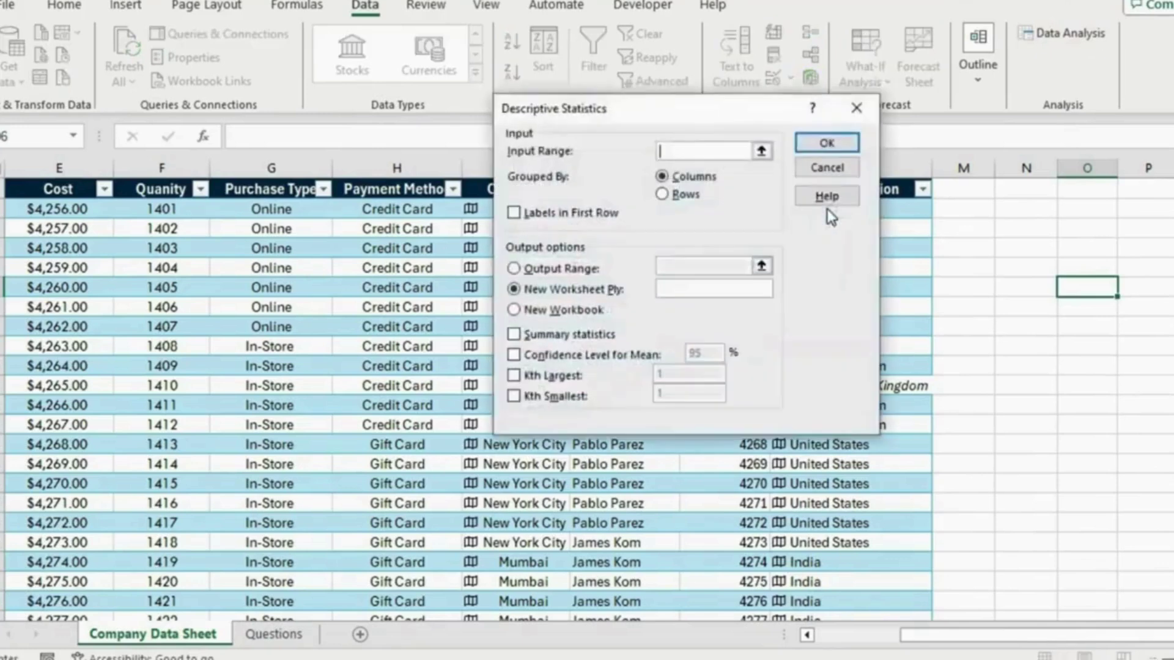
left_click(761, 151)
left_click_drag(753, 208, 723, 493)
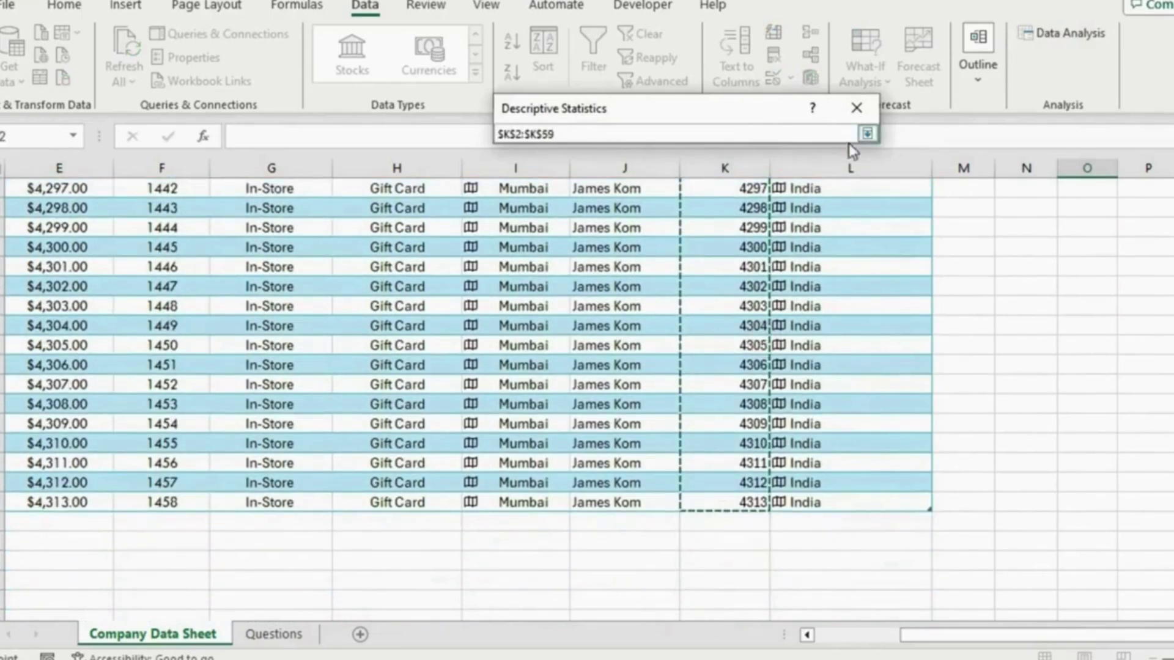
left_click(867, 134)
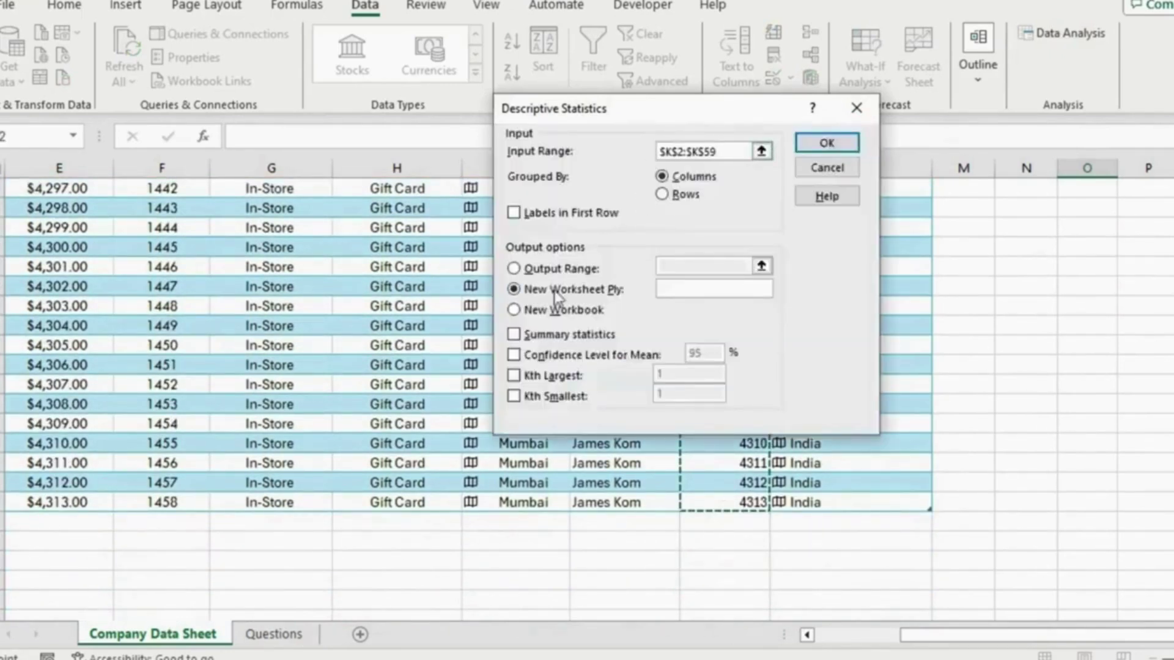
Step: Include summary statistics, set the output range to $P$6, and generate the descriptive statistics table
left_click(514, 334)
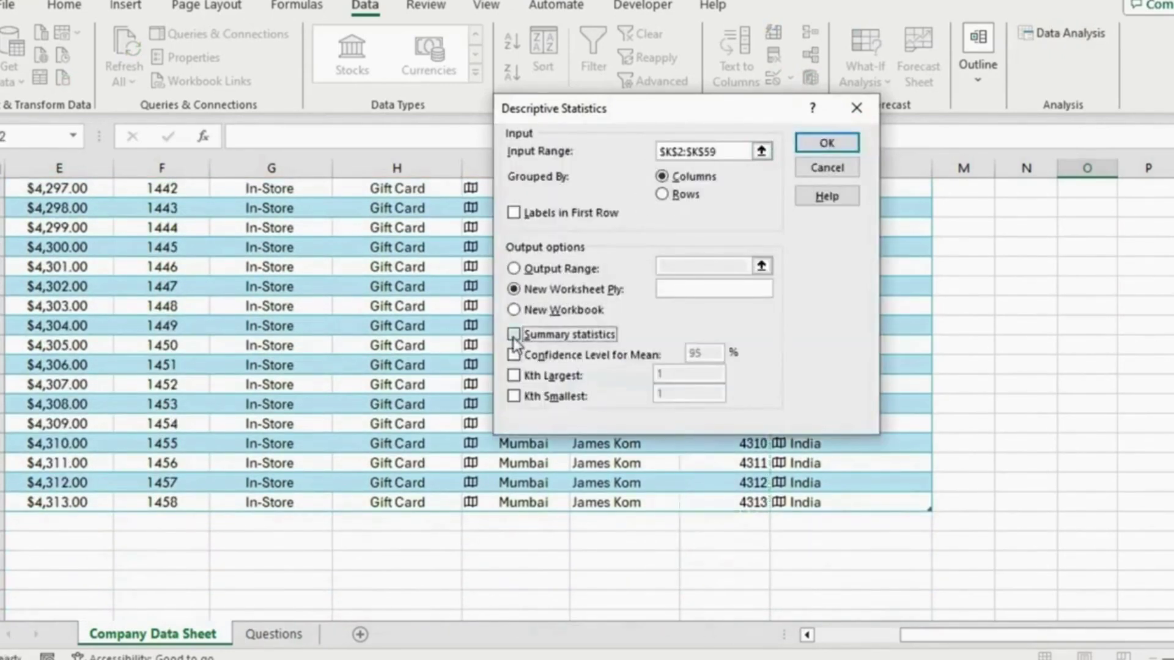
left_click(514, 268)
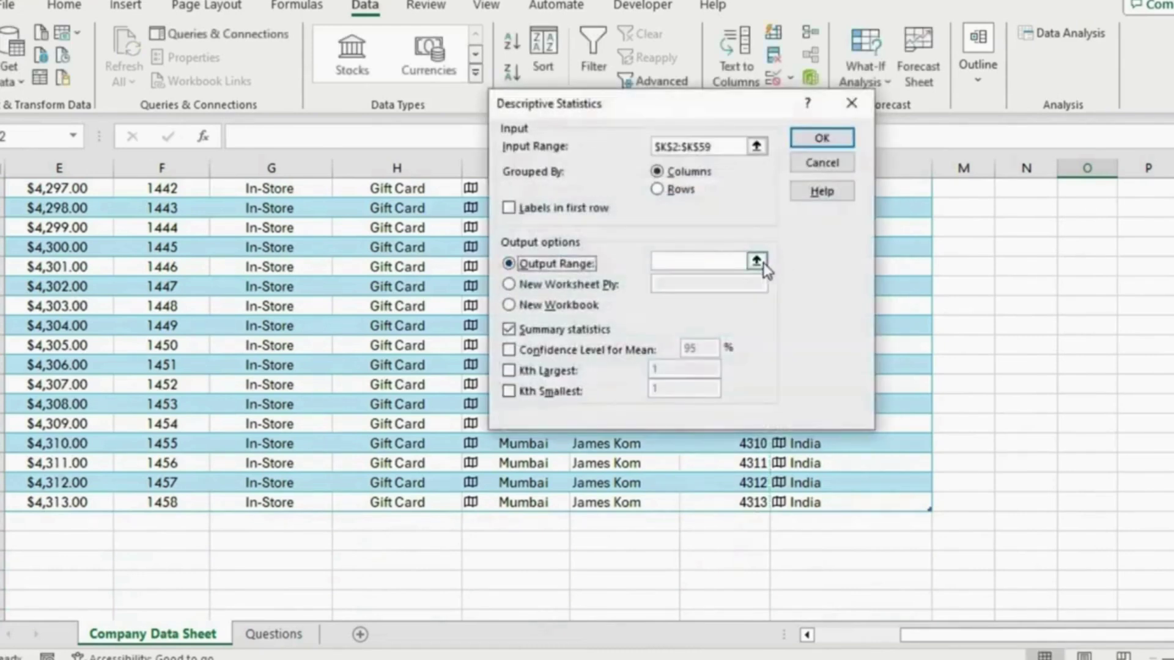
left_click(756, 261)
scroll(960, 262, "up", 14)
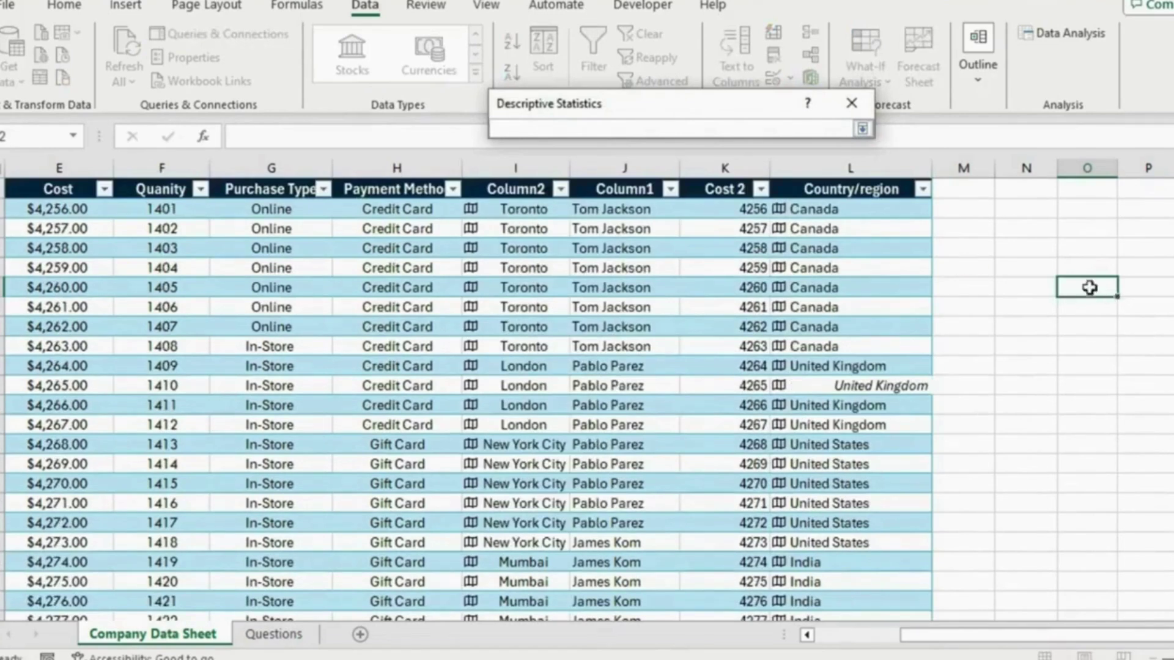
left_click(1141, 288)
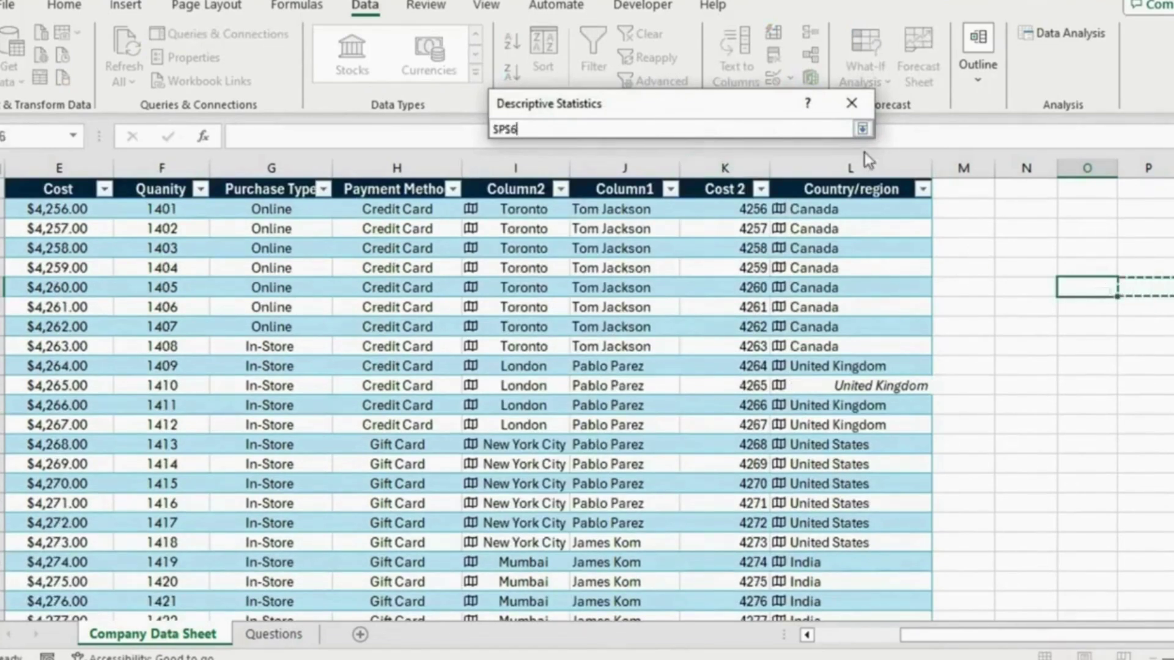
left_click(862, 128)
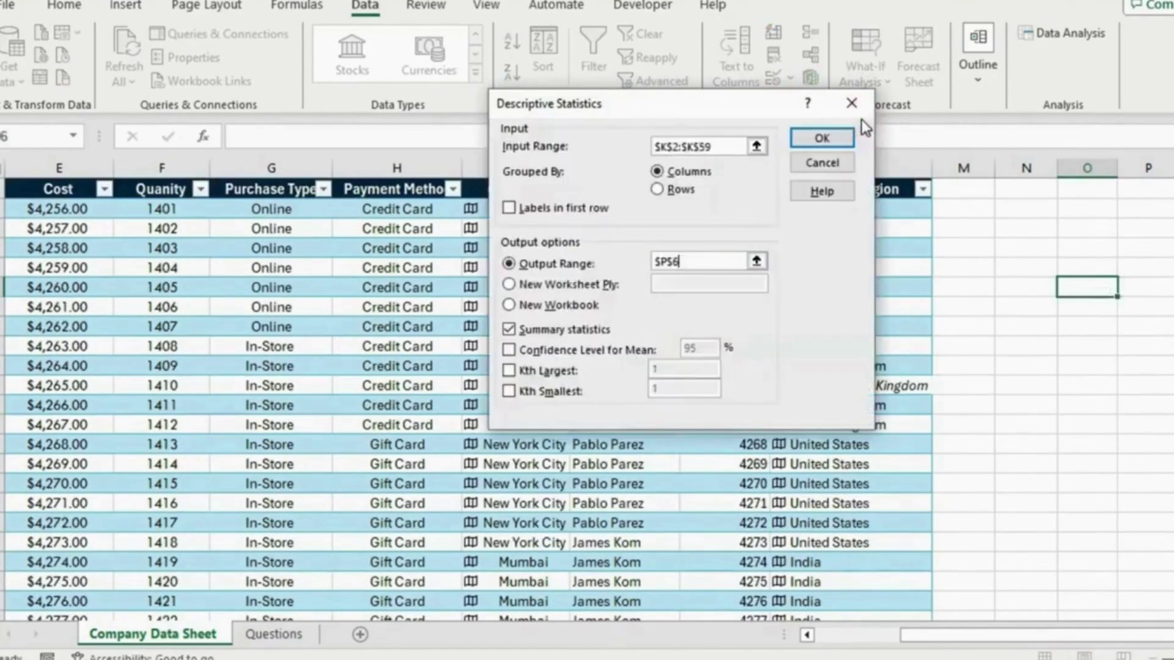
left_click(813, 145)
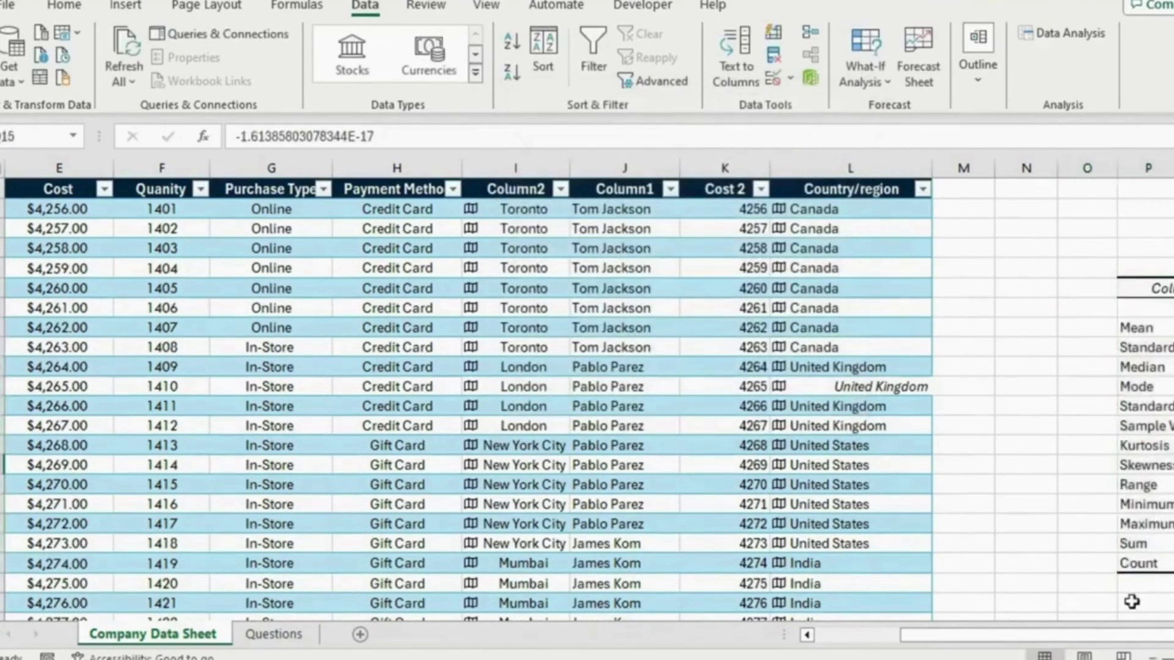
left_click_drag(1127, 637, 1173, 637)
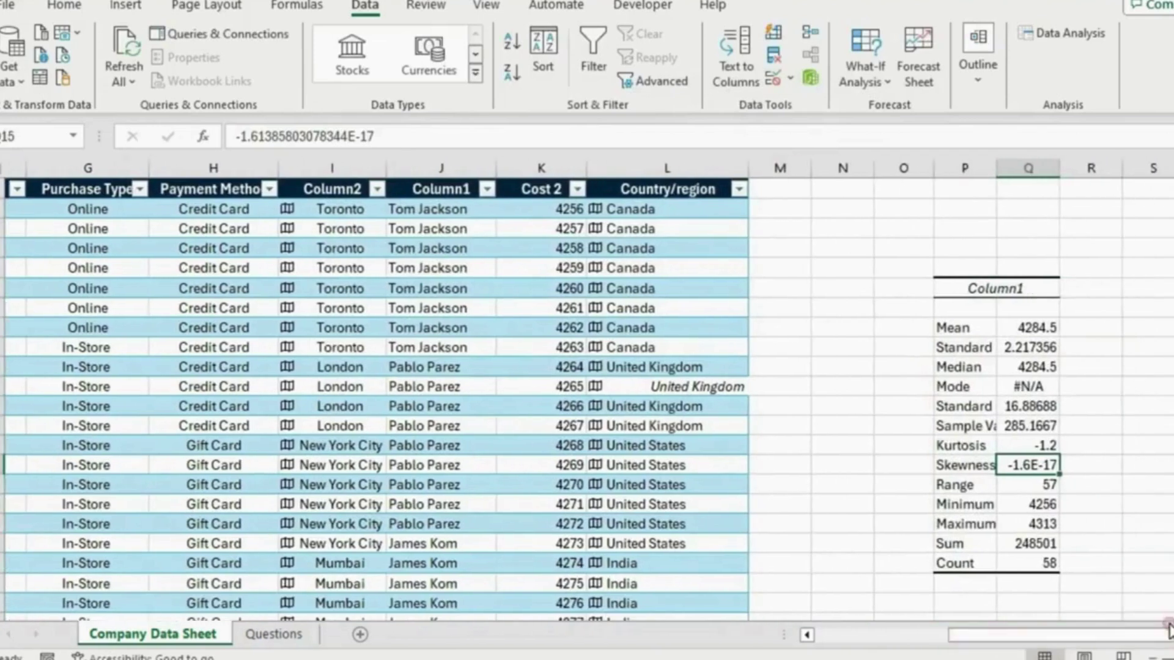
Step: Review the descriptive statistics labels, including mean, standard error, median, standard deviation, minimum and maximum
left_click(982, 329)
left_click(978, 346)
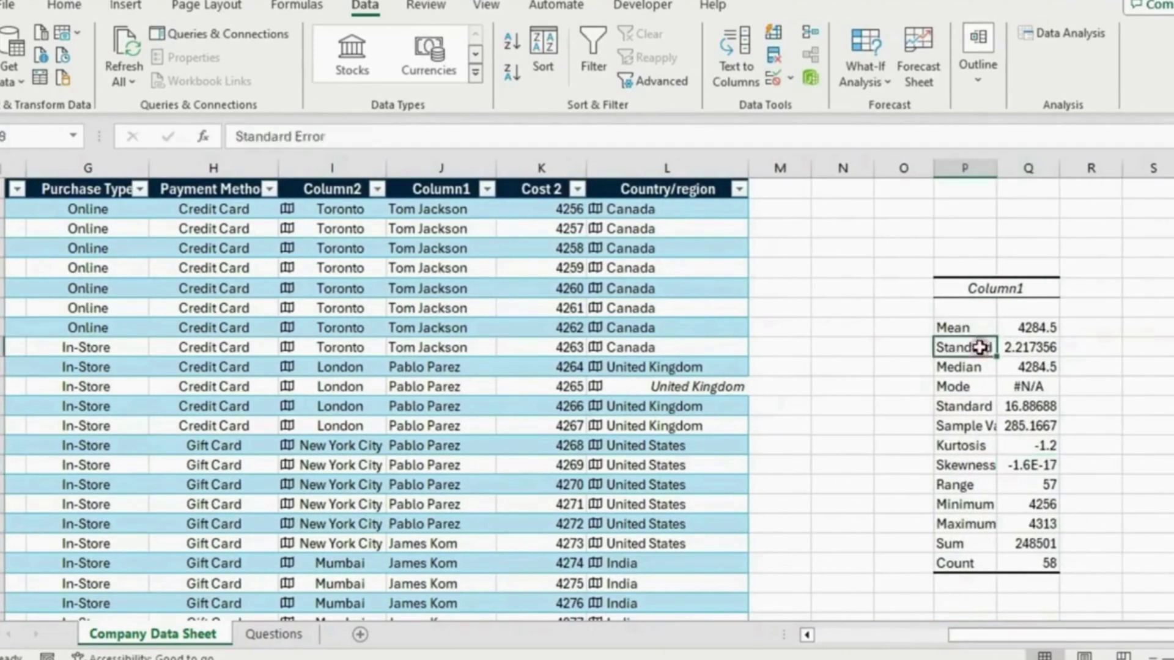
left_click(965, 365)
left_click(966, 404)
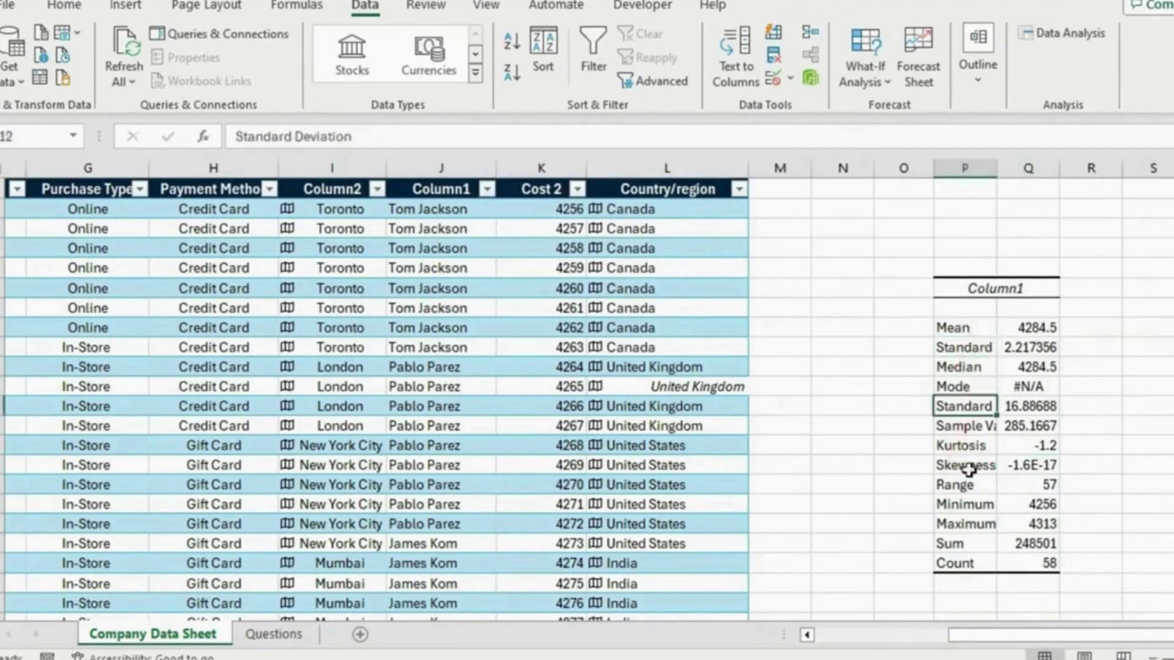
left_click(968, 504)
left_click(971, 524)
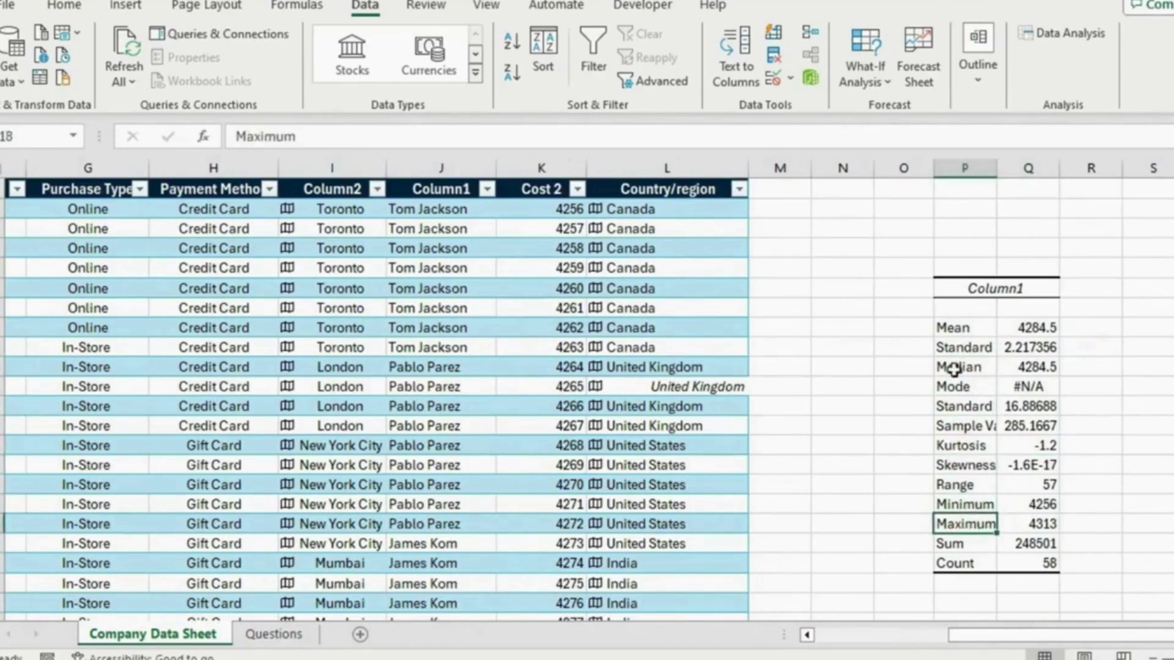
Step: Insert a box and whisker chart from the Cost column values in E2:E59
left_click_drag(967, 637, 835, 636)
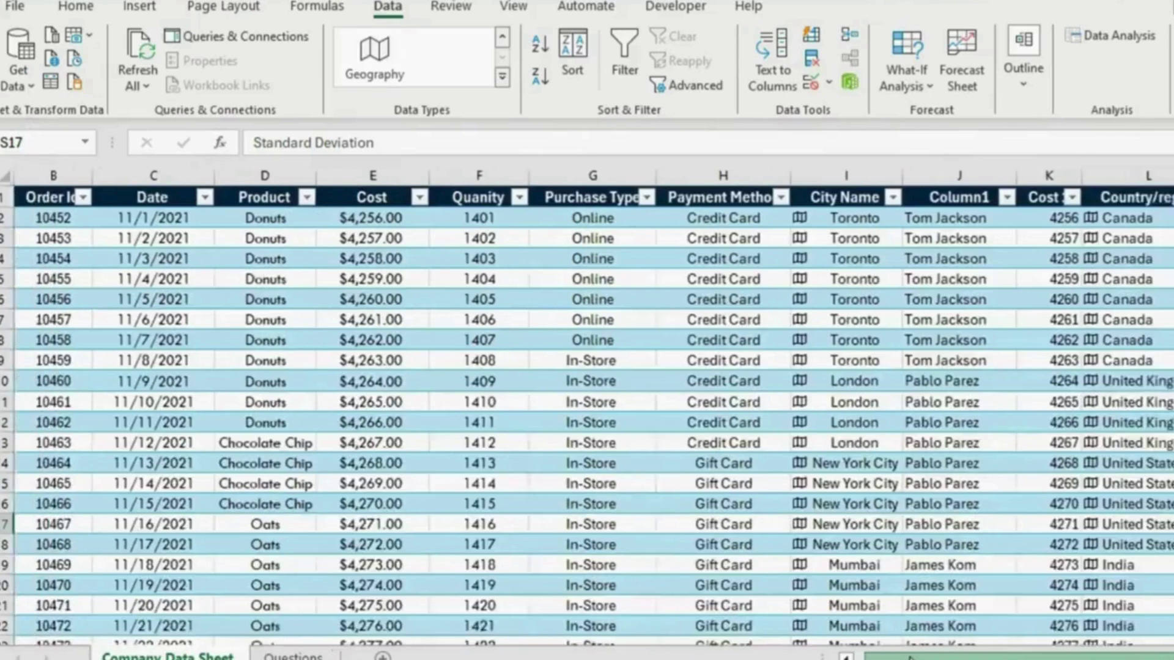
scroll(587, 404, "left", 3)
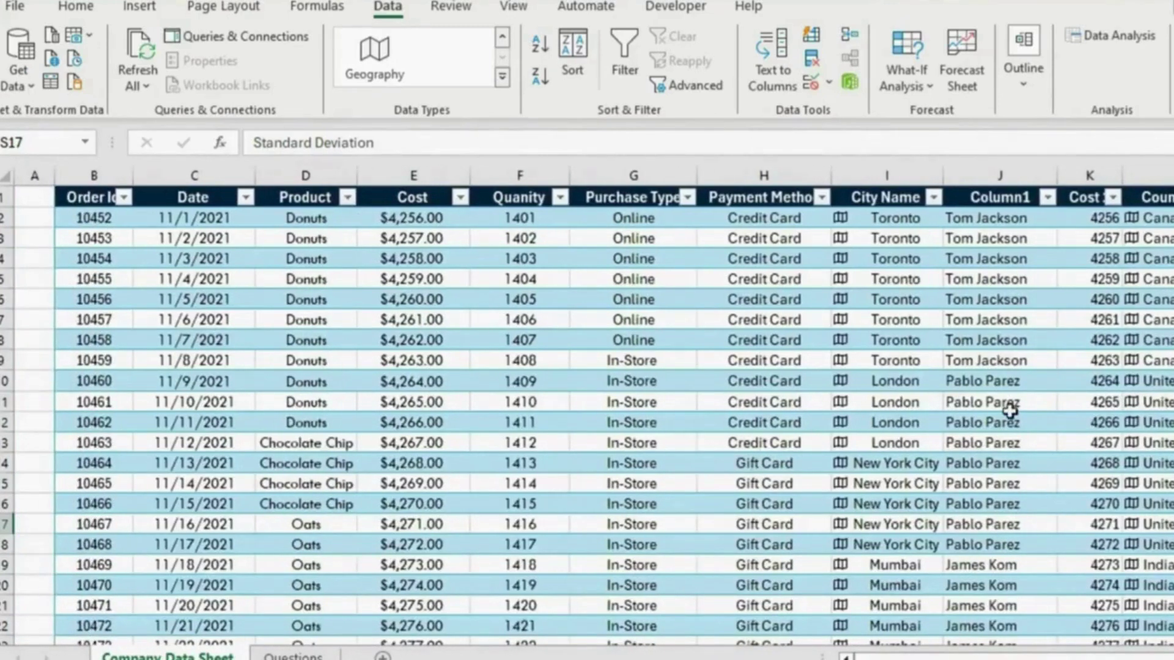
left_click(425, 292)
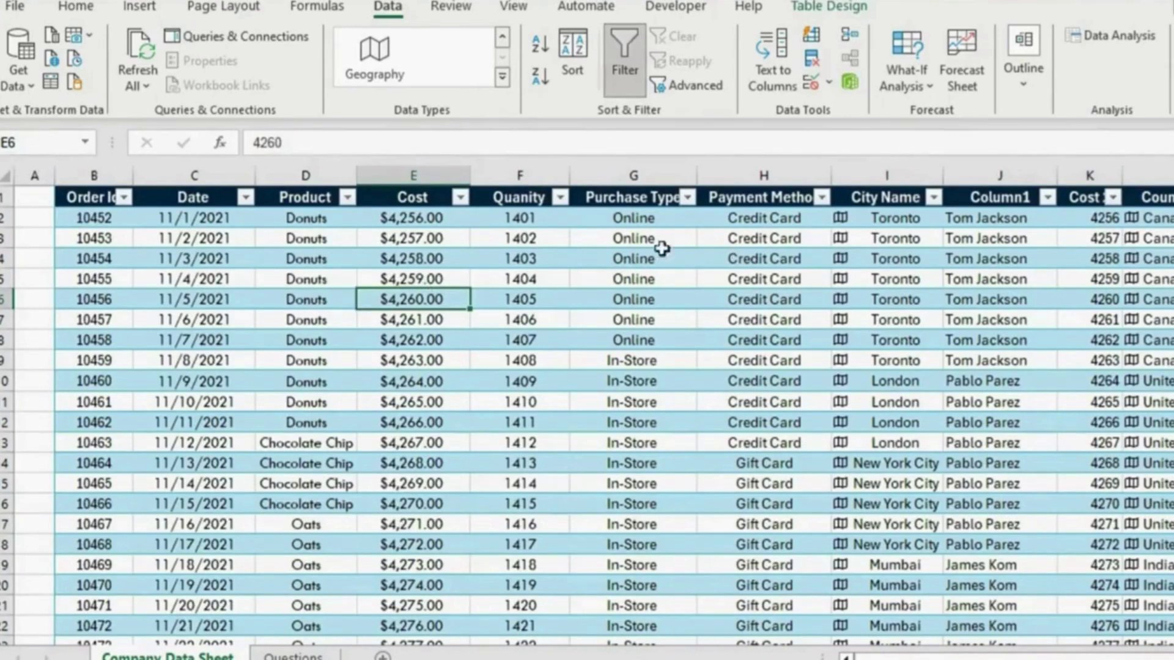
left_click(140, 6)
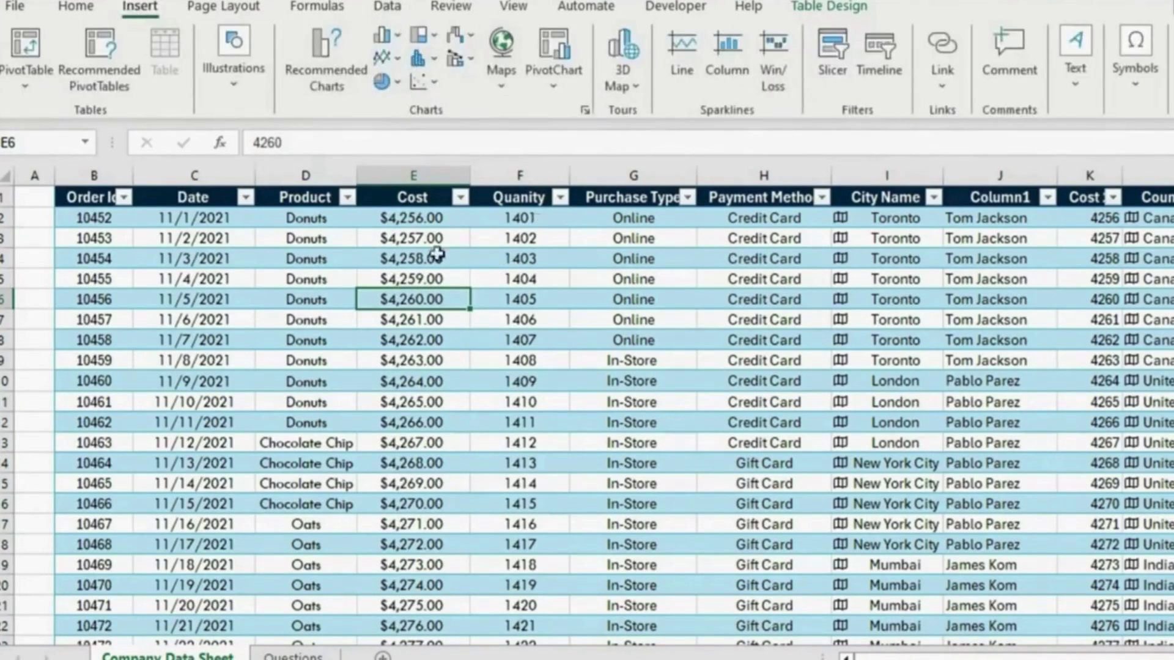
left_click(433, 222)
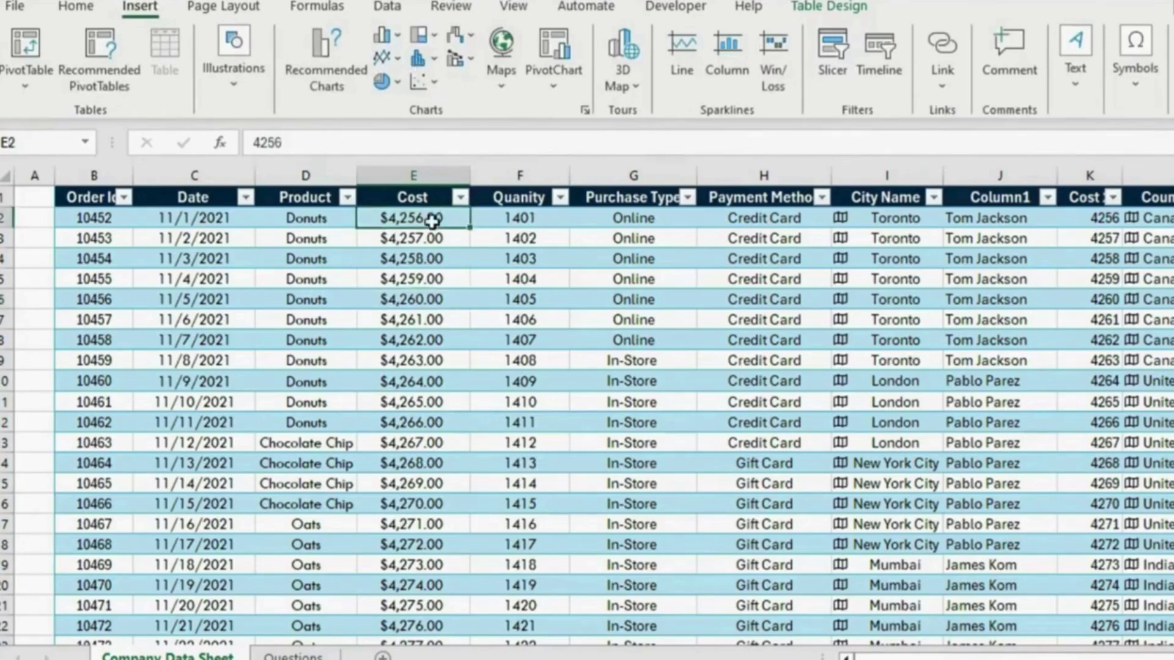
key("ctrl+shift+Down")
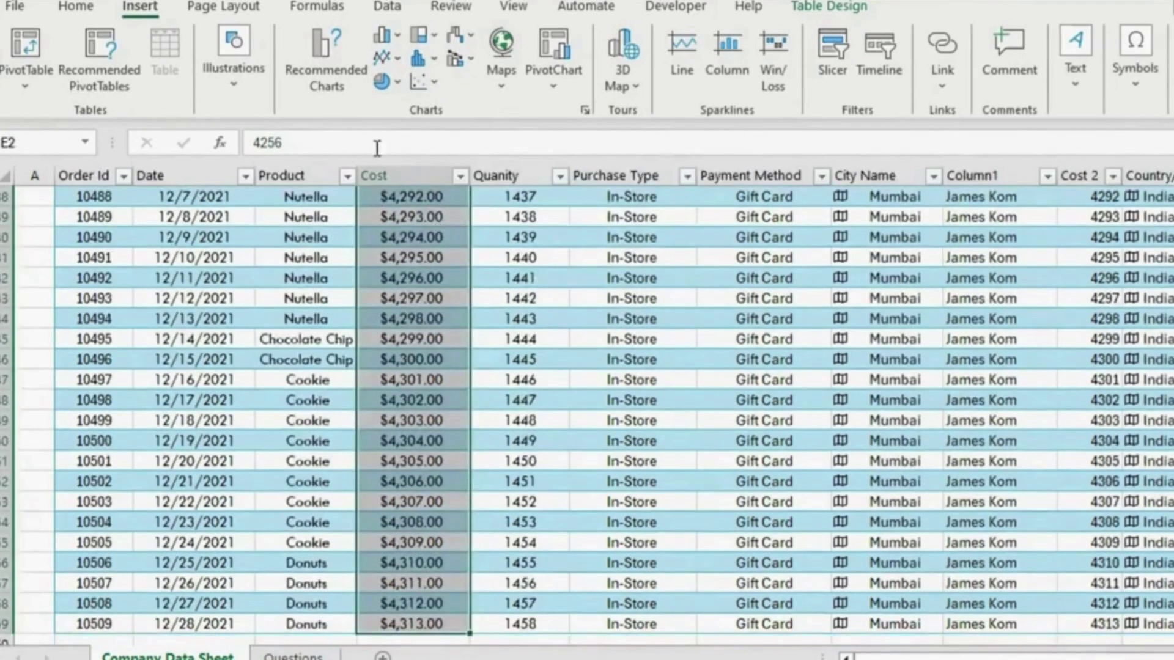
left_click(437, 61)
left_click(451, 123)
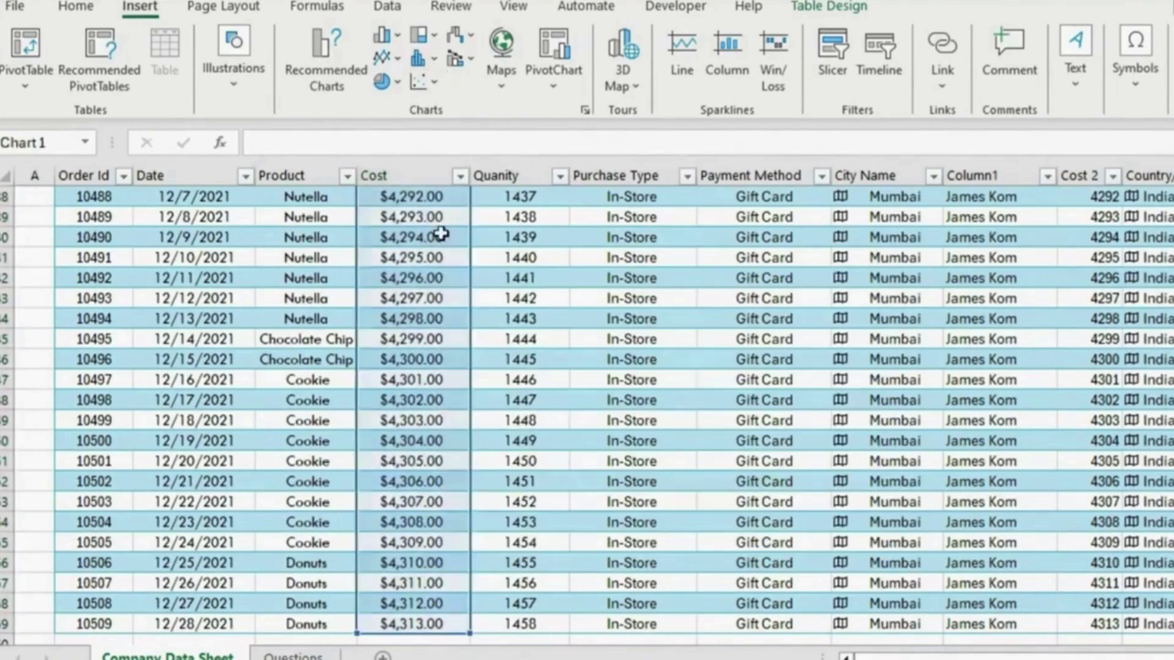
Step: Move the box and whisker chart off the table into the empty columns beside it and inspect its box and whiskers
left_click_drag(813, 296, 904, 210)
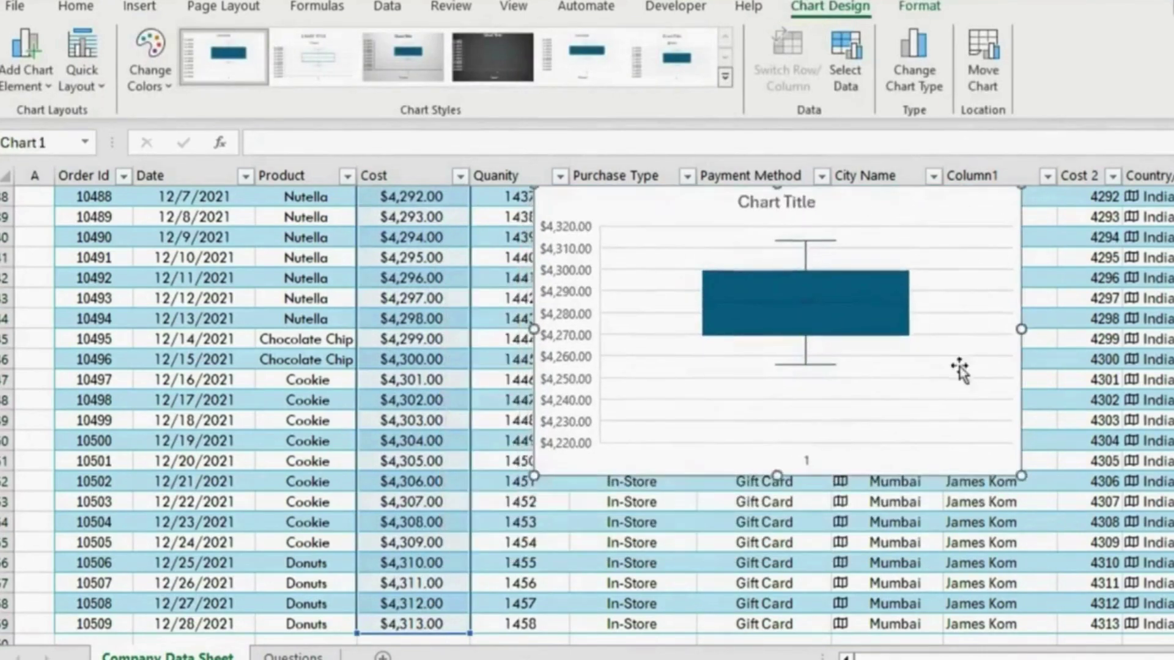
scroll(874, 656, "right", 5)
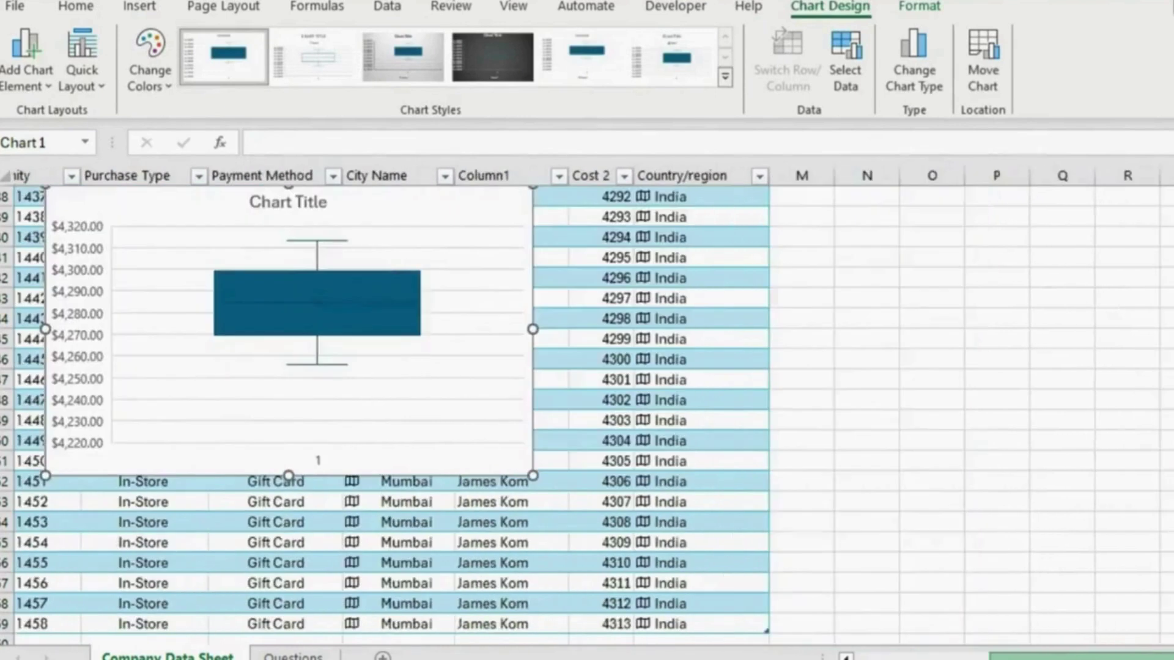
left_click_drag(372, 213, 1148, 248)
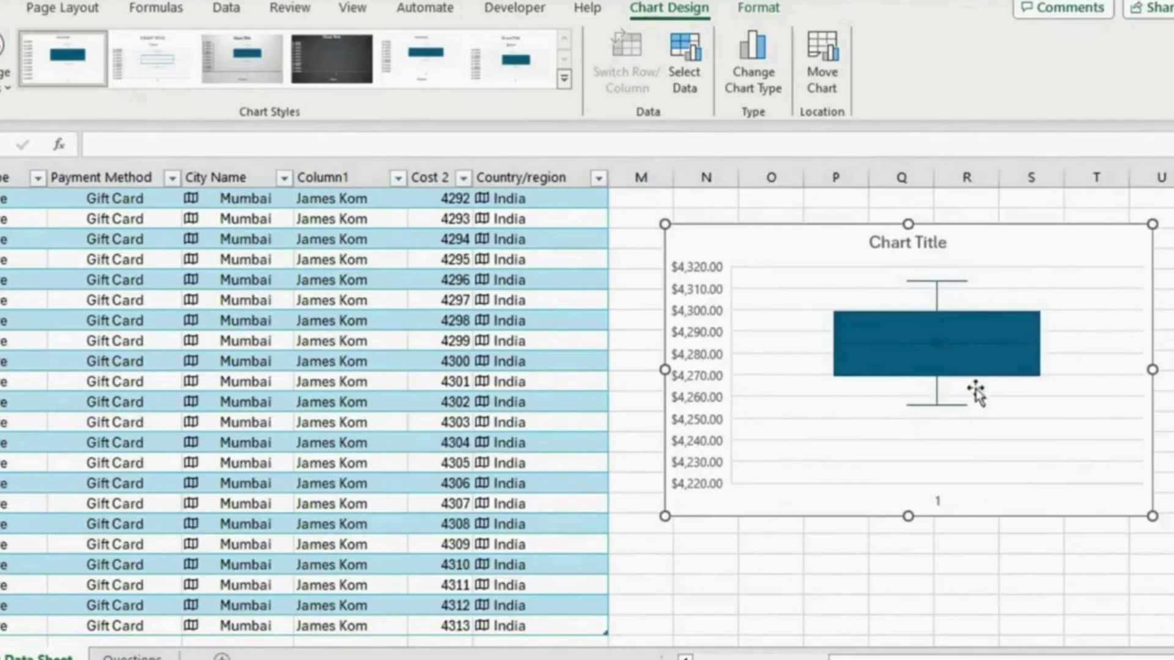
left_click(925, 324)
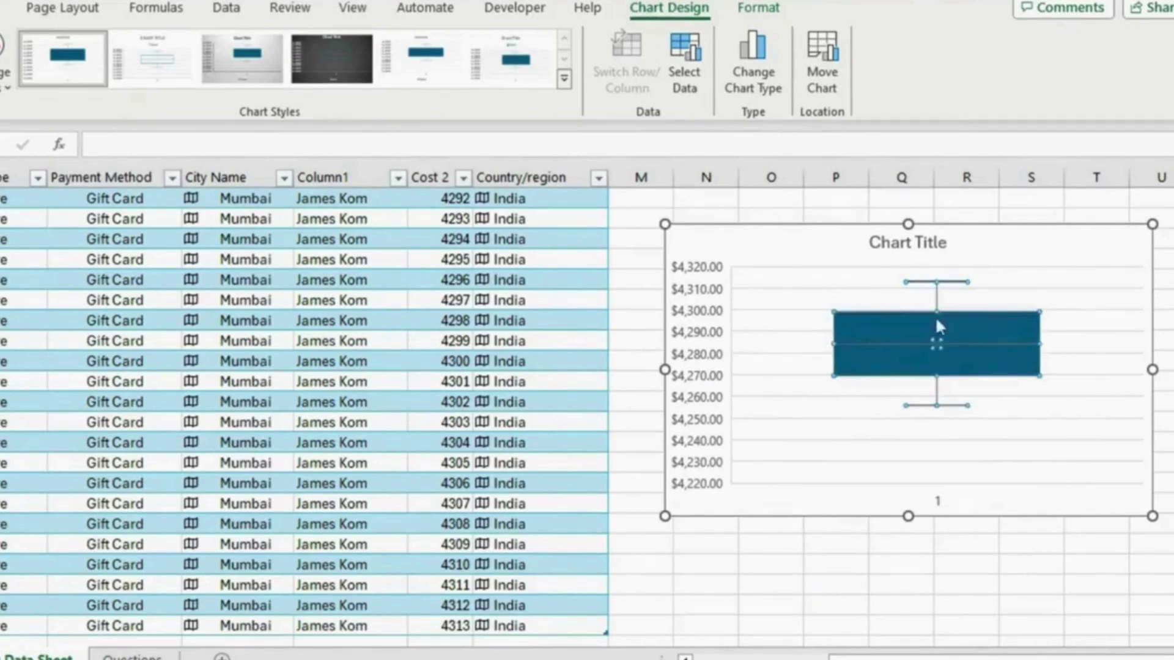
left_click(976, 398)
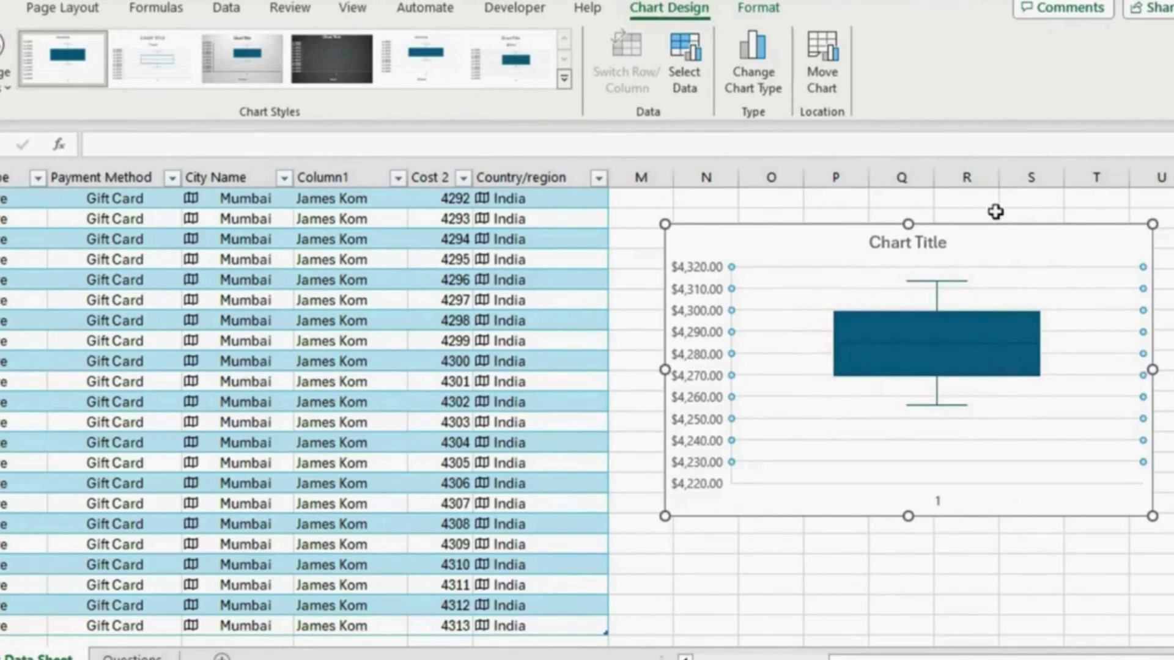
Step: Set the box plot's horizontal axis labels to the Column1 range $J$2:$J$59 and view the updated chart
left_click(1066, 247)
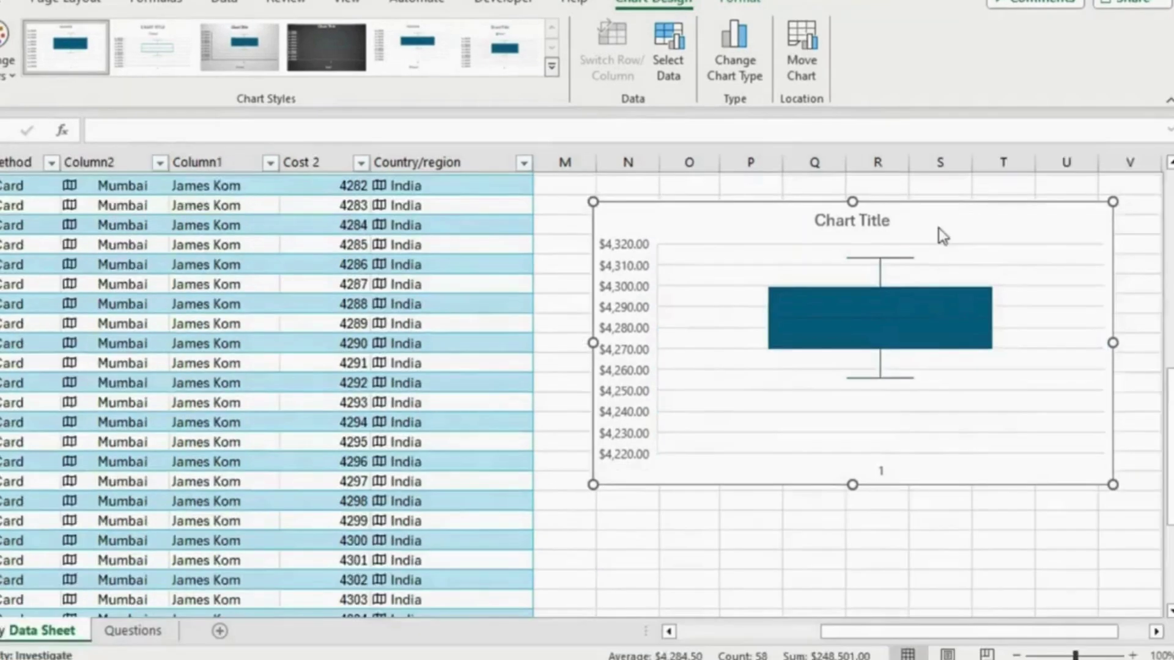
right_click(989, 249)
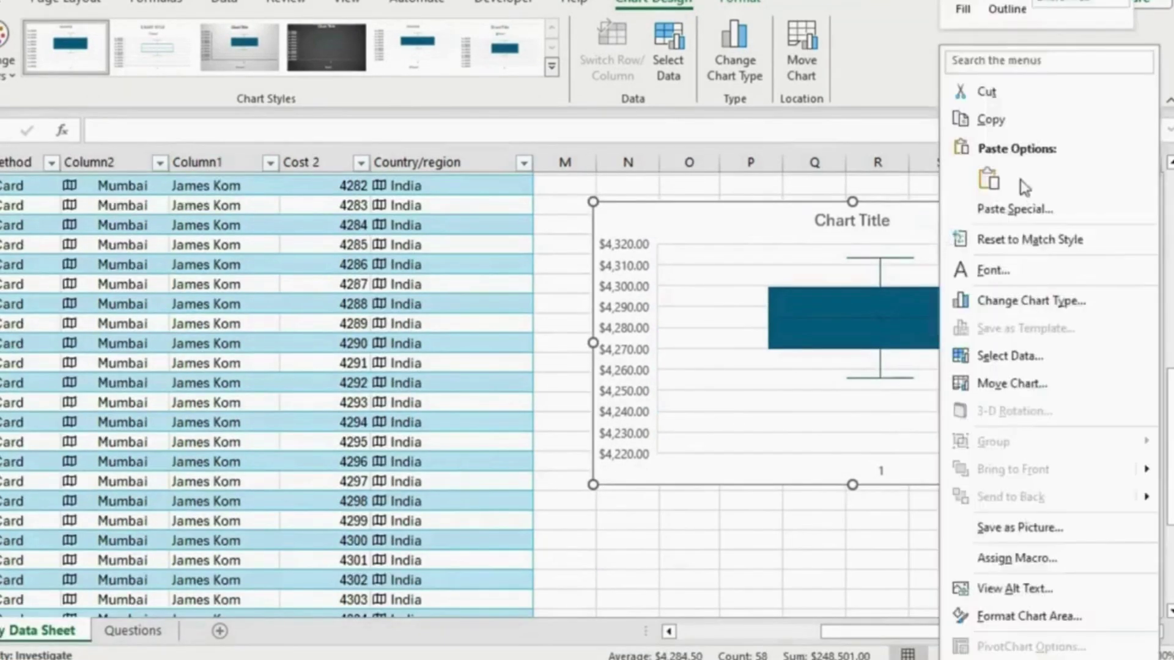
left_click(1009, 360)
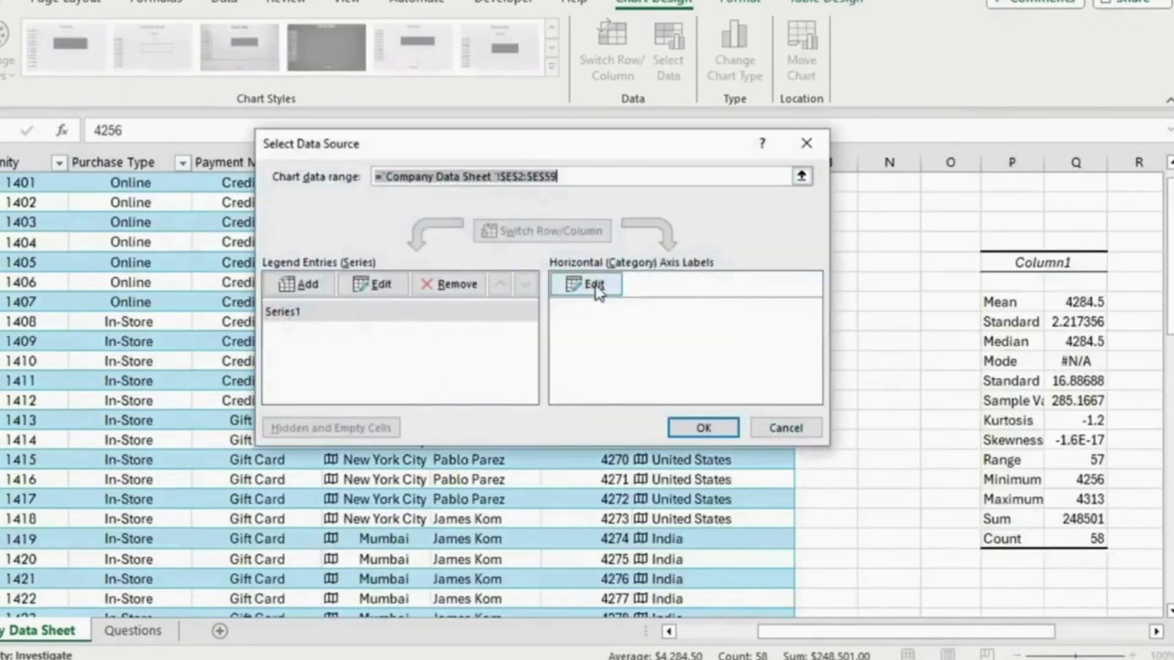
left_click(591, 286)
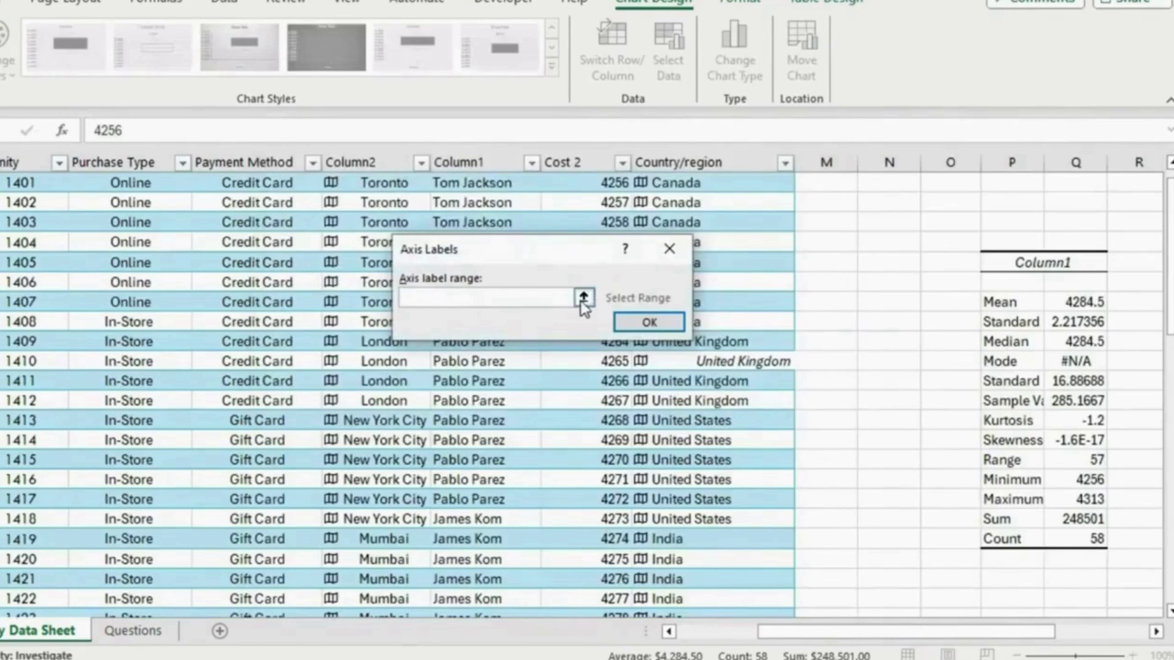
left_click(584, 298)
left_click(467, 196)
key("ctrl+shift+Down")
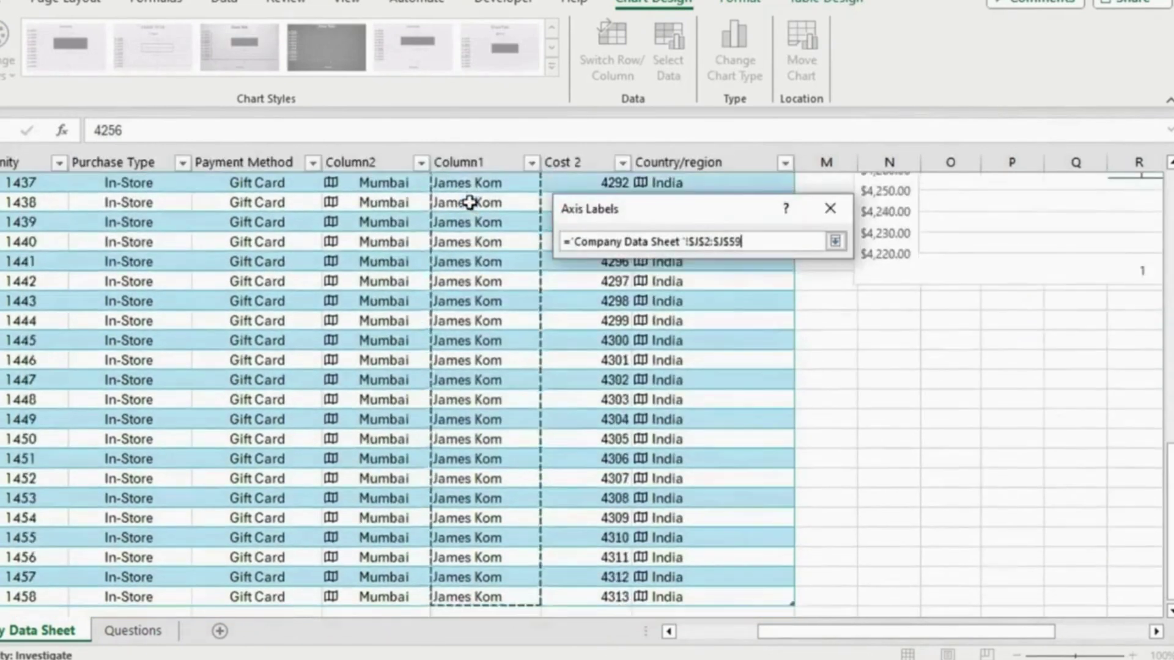
left_click(835, 241)
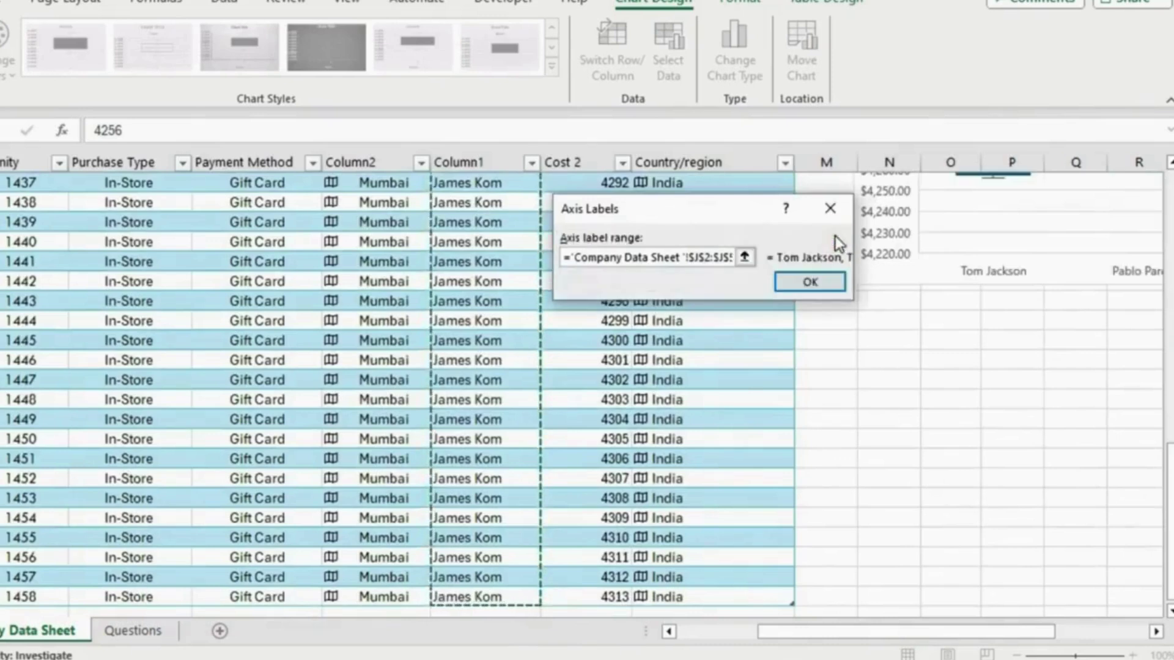
left_click(809, 283)
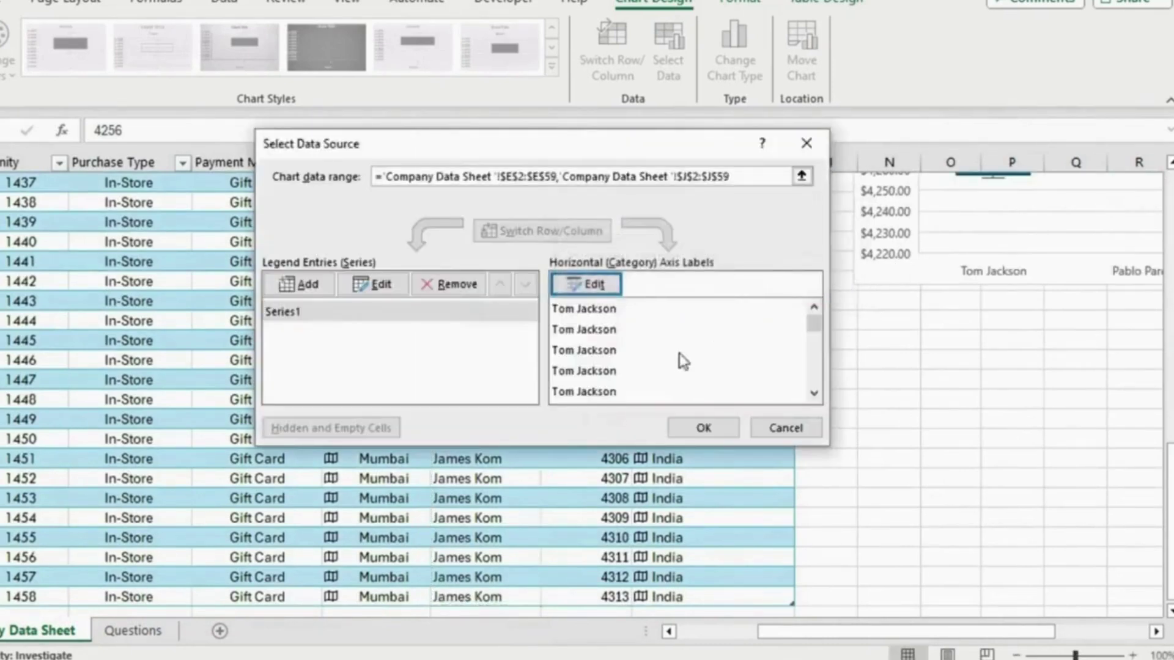
left_click(703, 427)
left_click(807, 578)
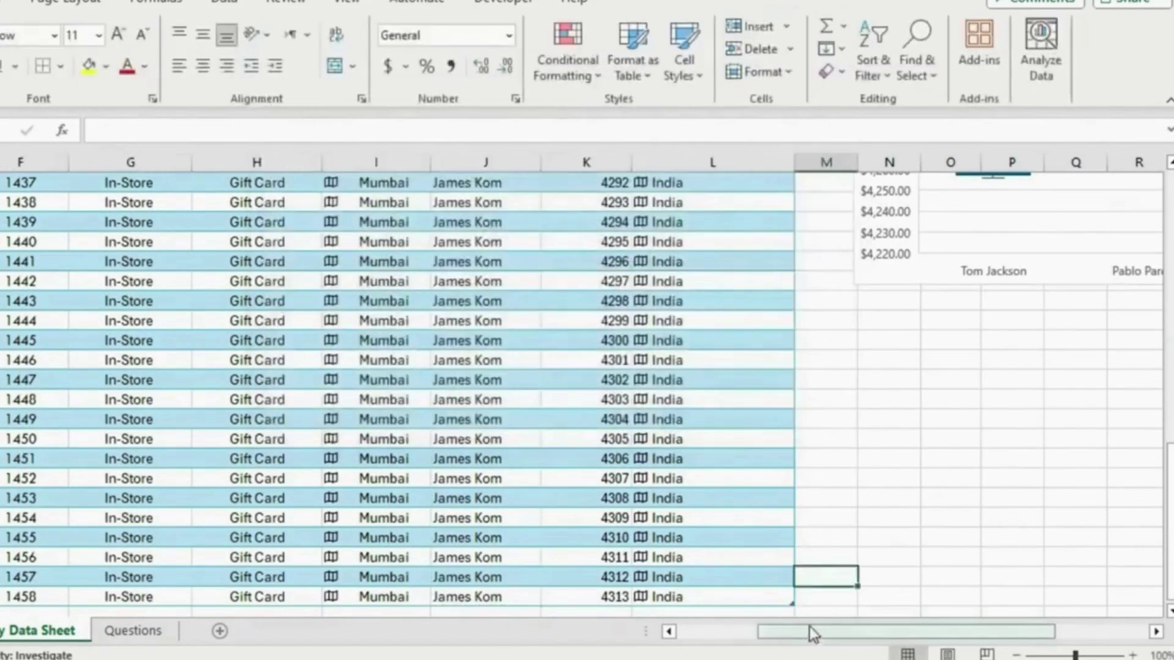
left_click_drag(809, 634, 912, 627)
scroll(862, 428, "up", 7)
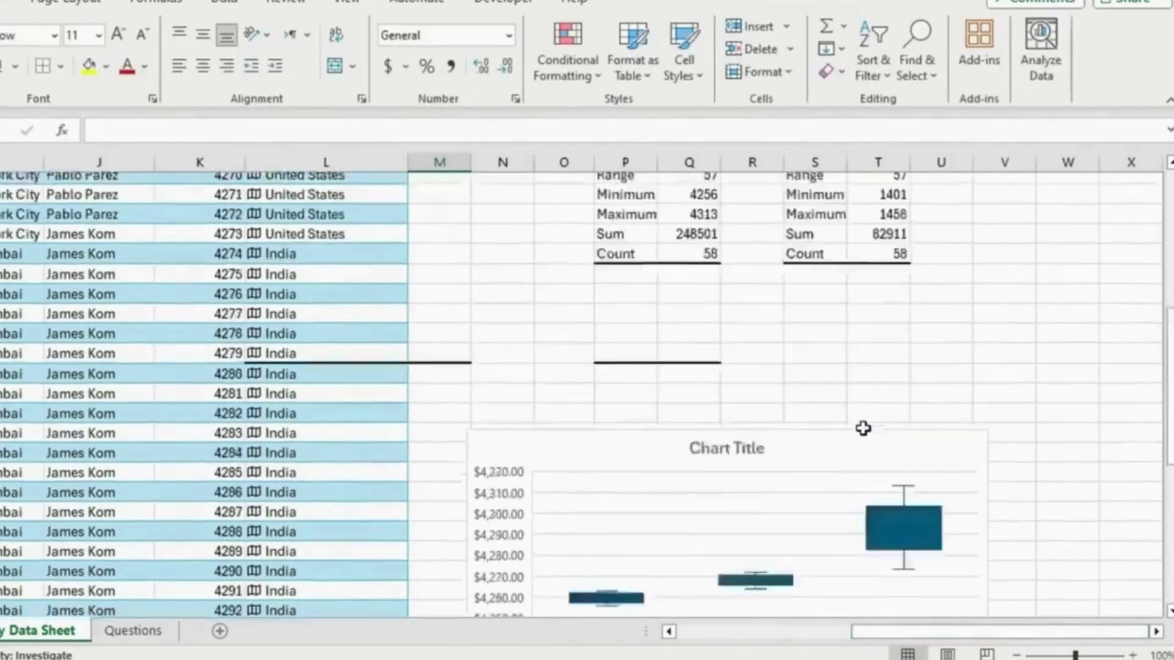
scroll(863, 428, "down", 4)
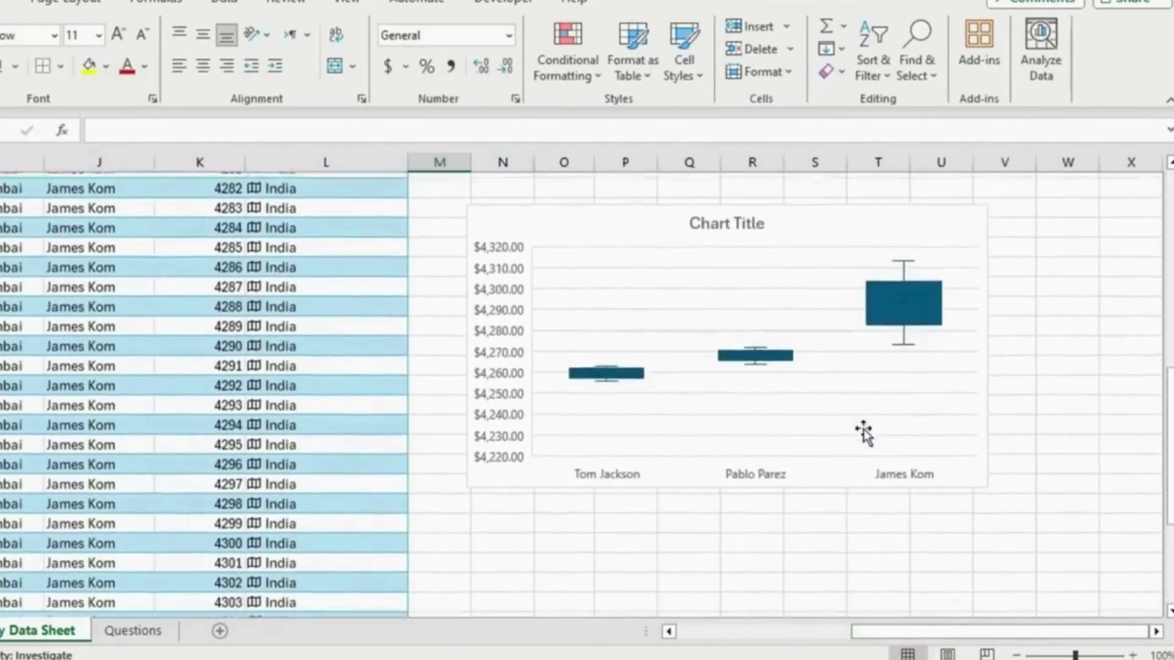
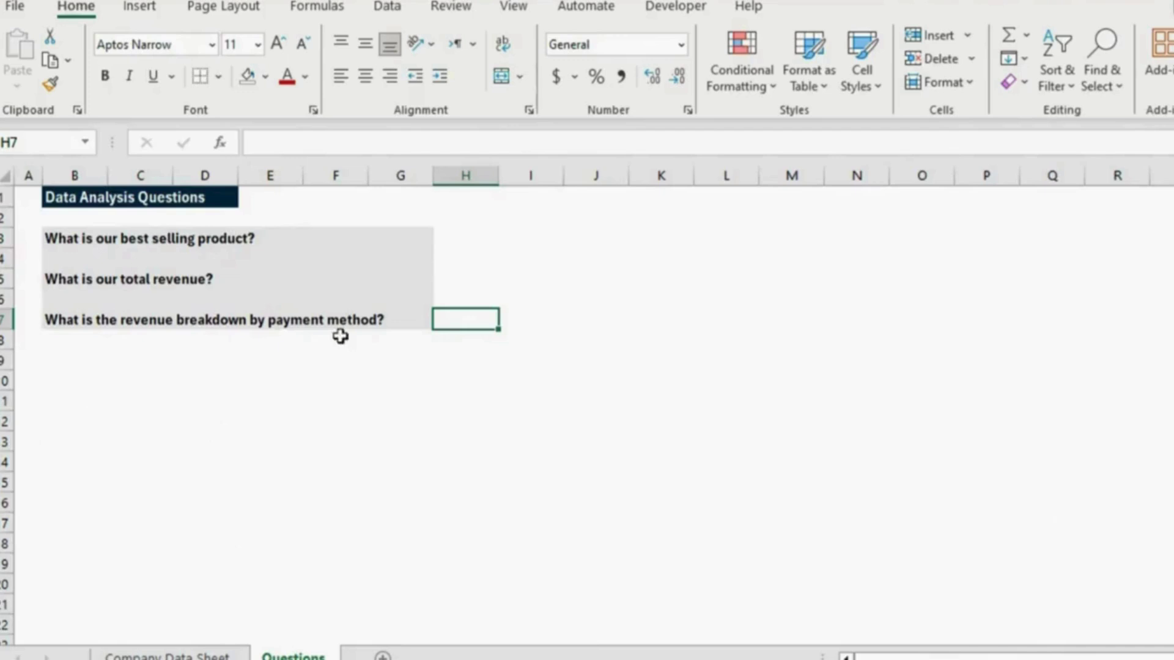
Step: Add a Revenue column to the table on Company Data Sheet with its header in M1, and widen it to fit
left_click(168, 655)
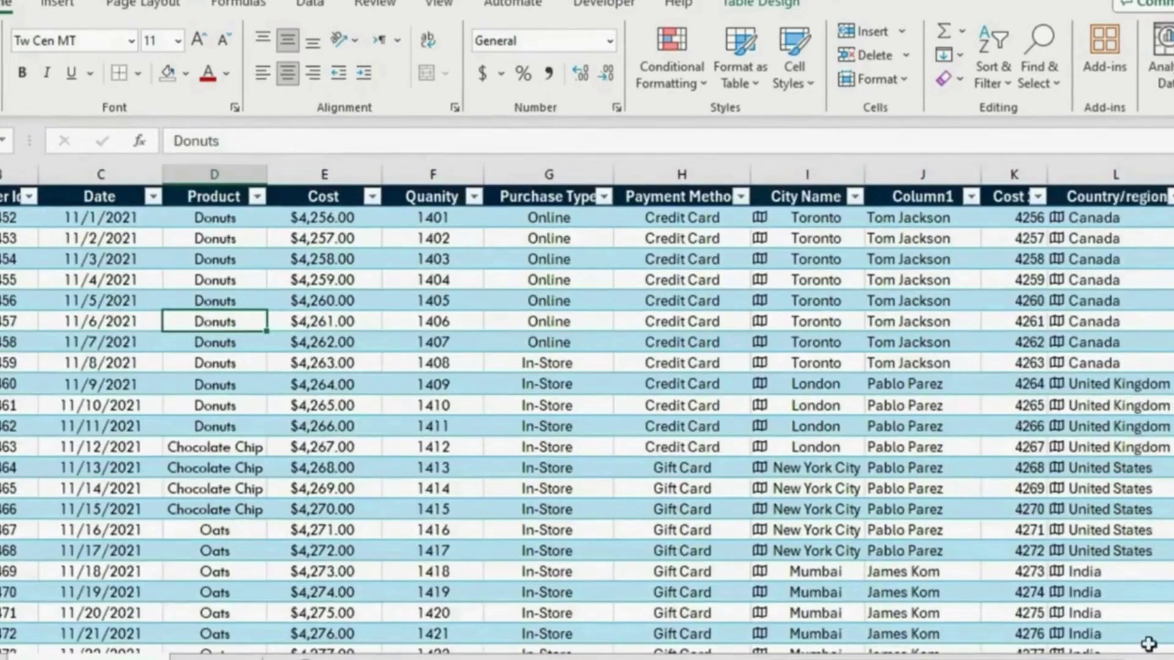
scroll(1129, 651, "right", 2)
left_click(1089, 198)
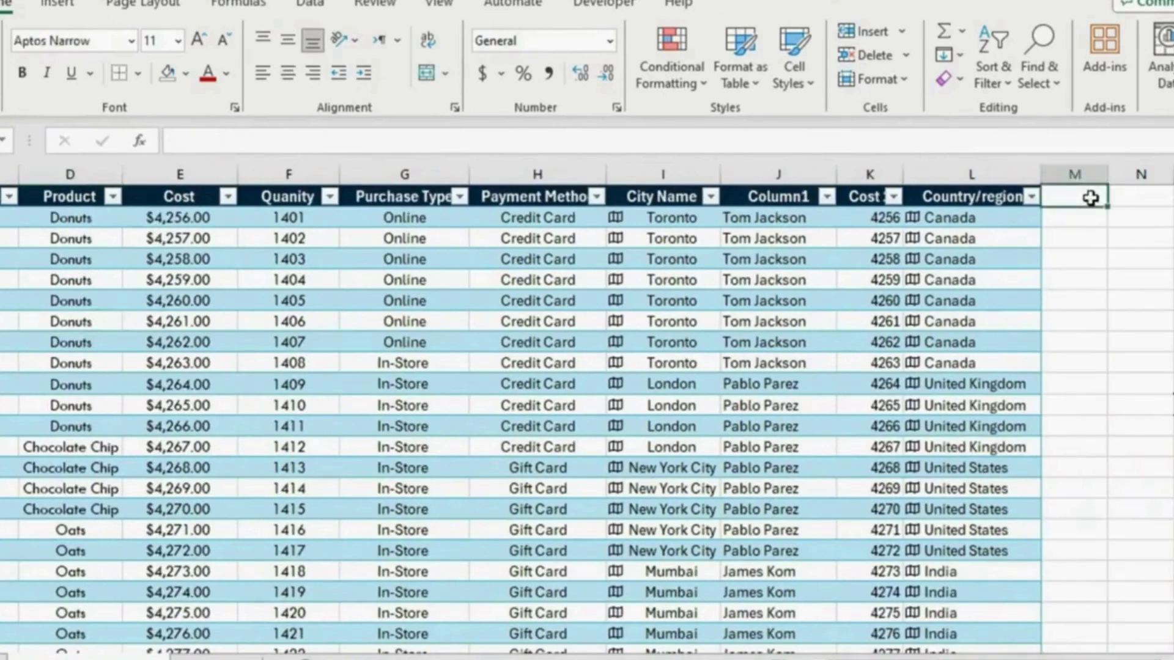
type("R")
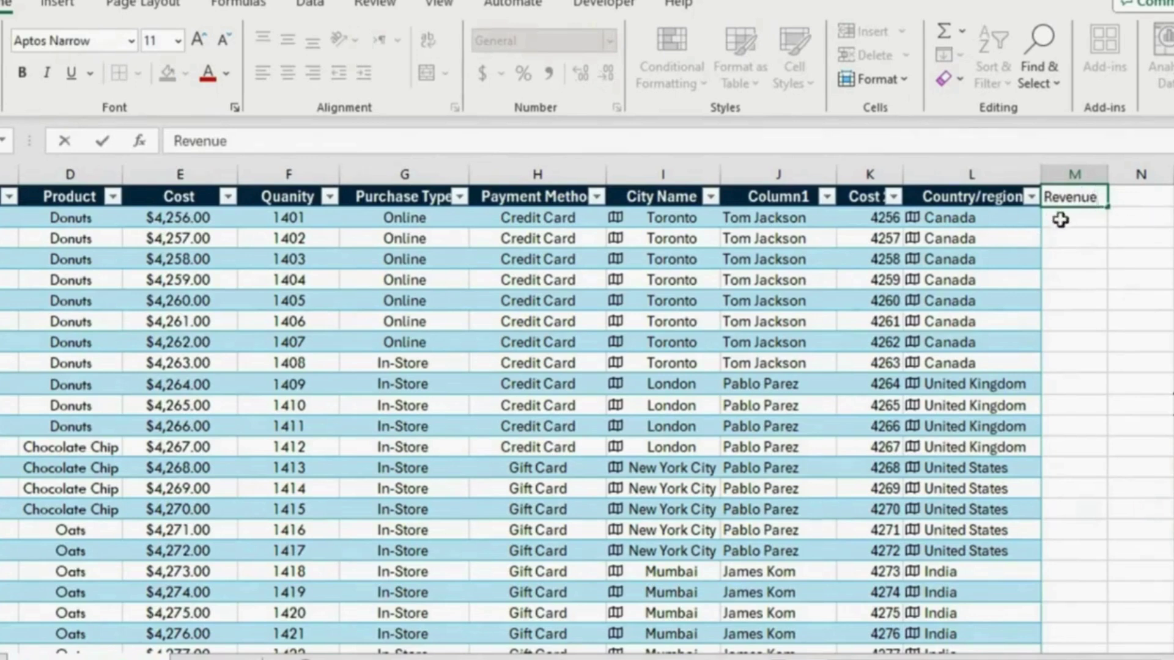
type("evenue")
key("Return")
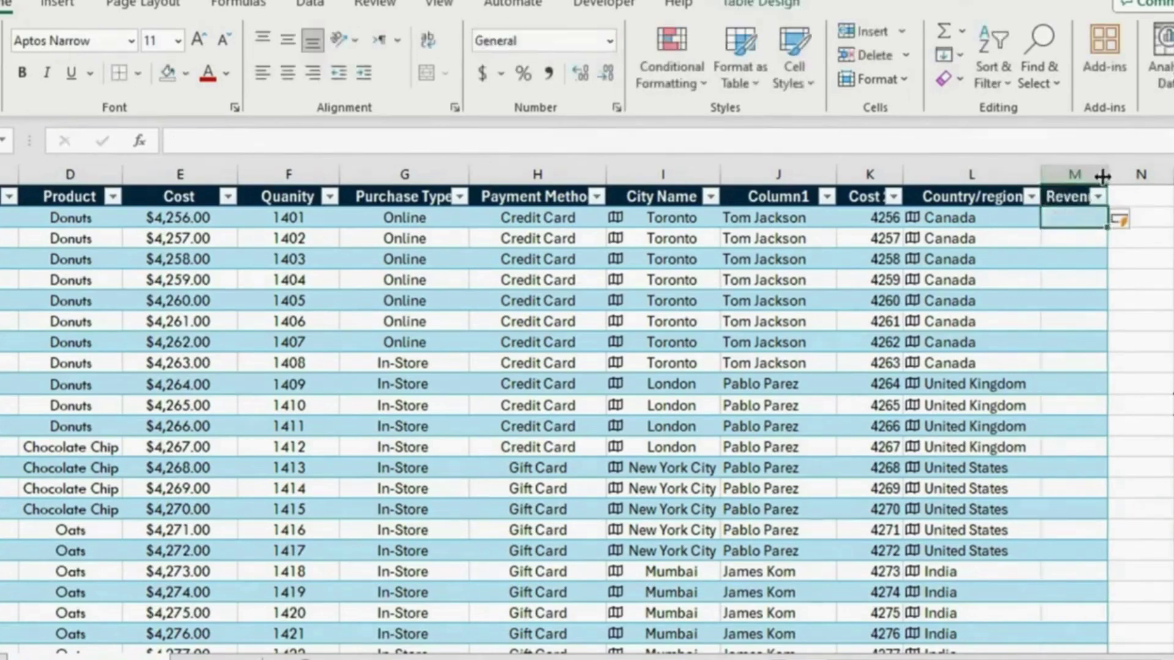
left_click_drag(1113, 182, 1137, 179)
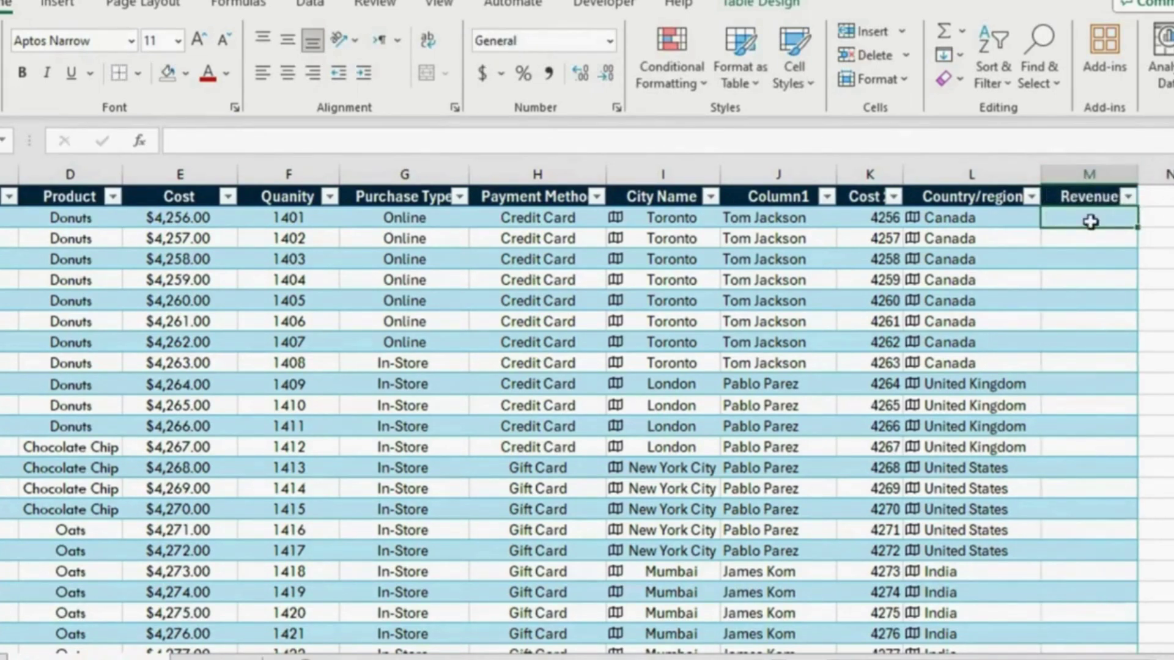
Step: Fill the Revenue column with a formula multiplying each row's Cost 2 by its Quanity, starting in M2
type("=")
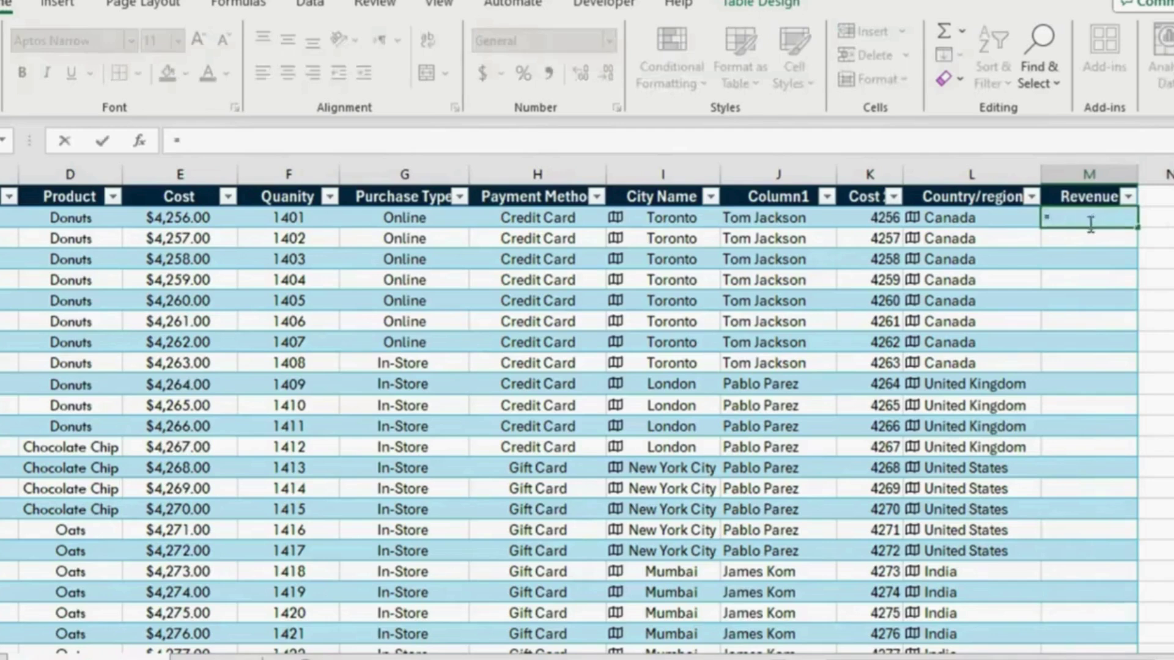
left_click(881, 217)
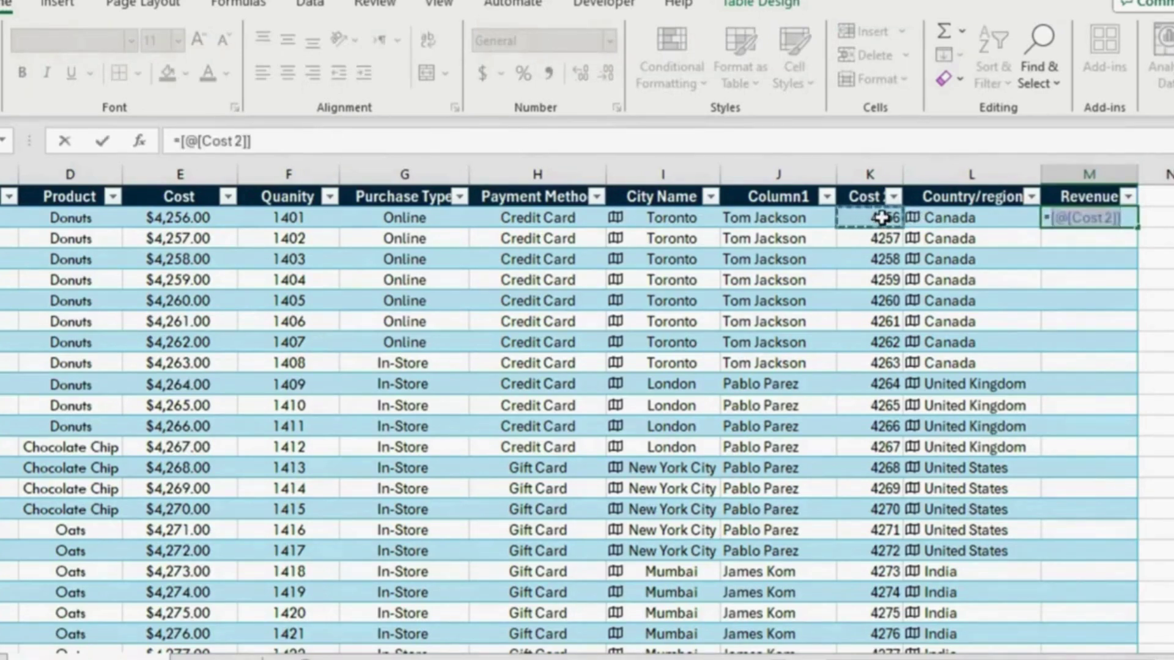
type("*")
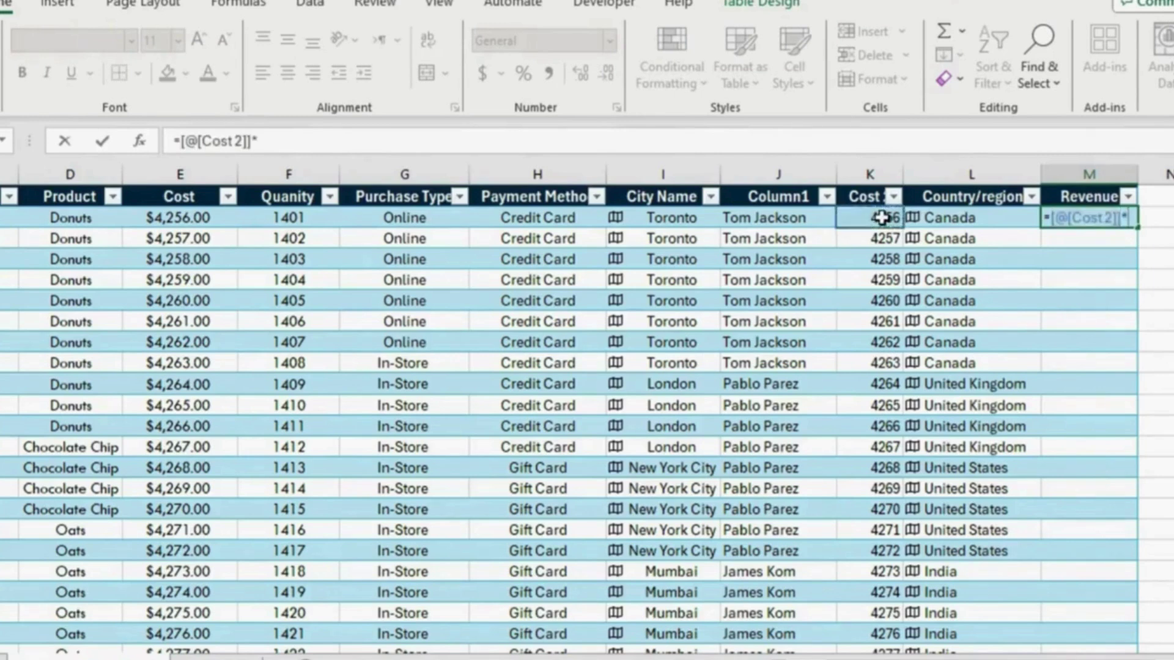
left_click(264, 215)
key("Return")
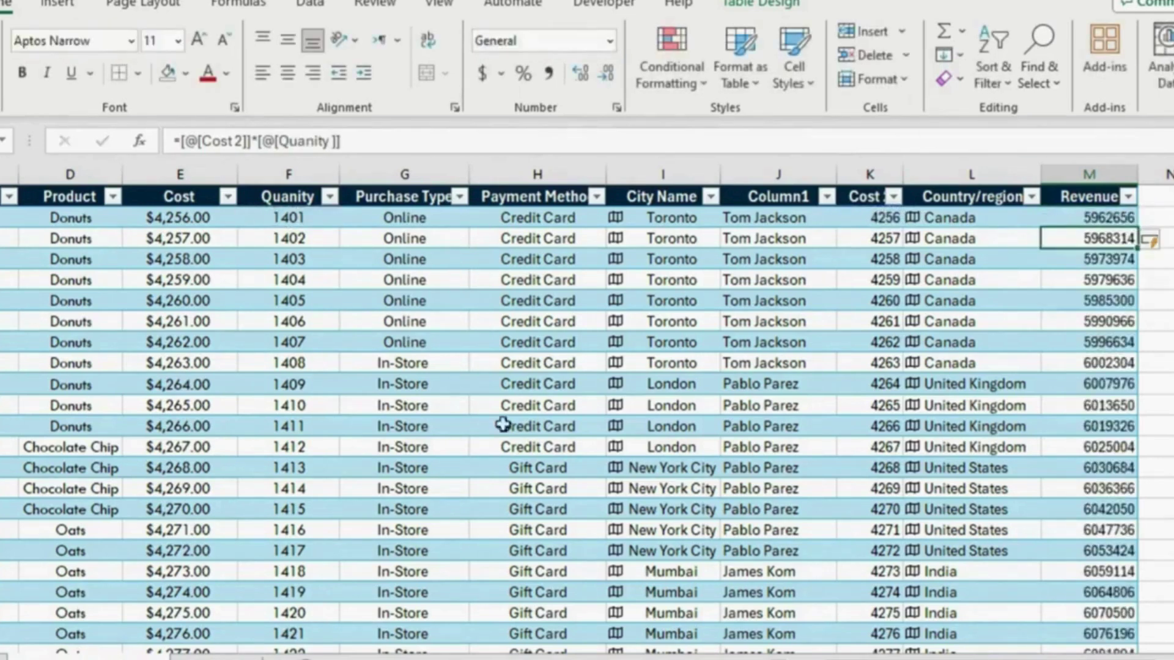
Step: Insert a PivotTable at J8 on the existing Questions sheet, with Table5 from Company Data Sheet as its source
key("ctrl+Page_Down")
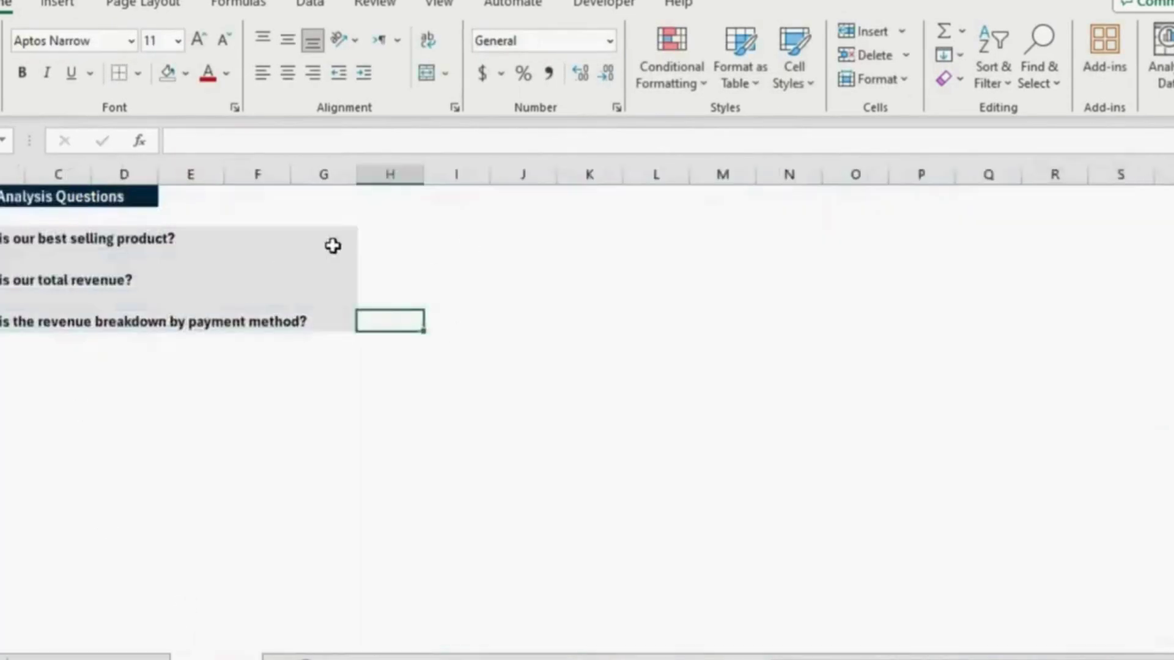
left_click(601, 259)
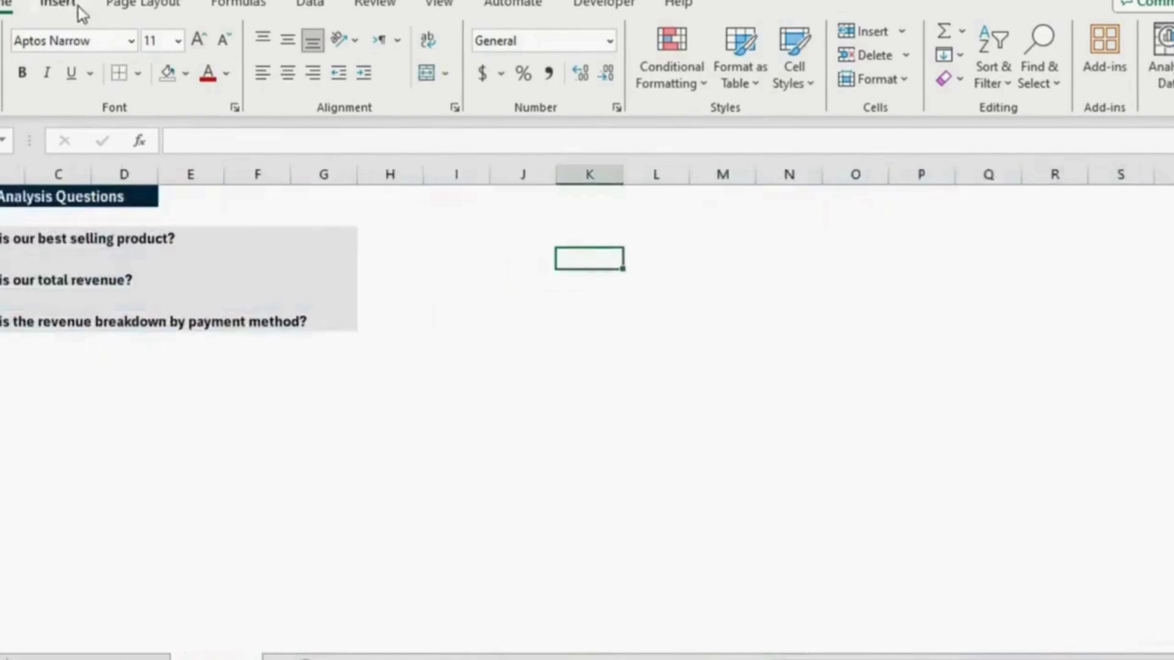
left_click(55, 5)
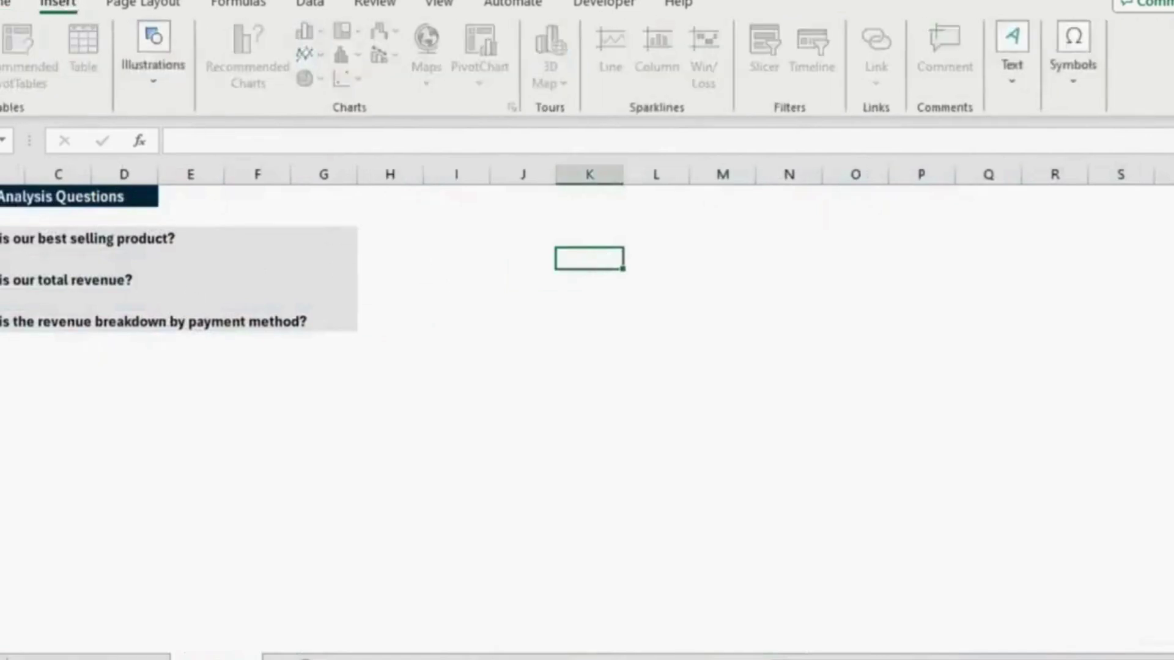
left_click(58, 3)
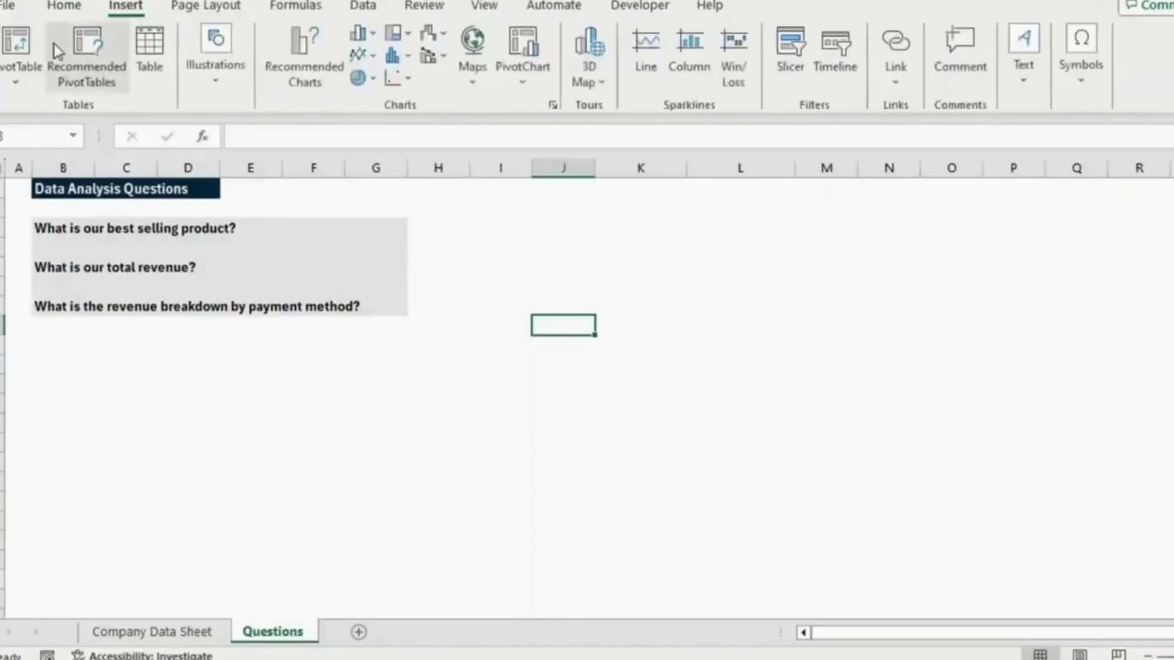
left_click(15, 49)
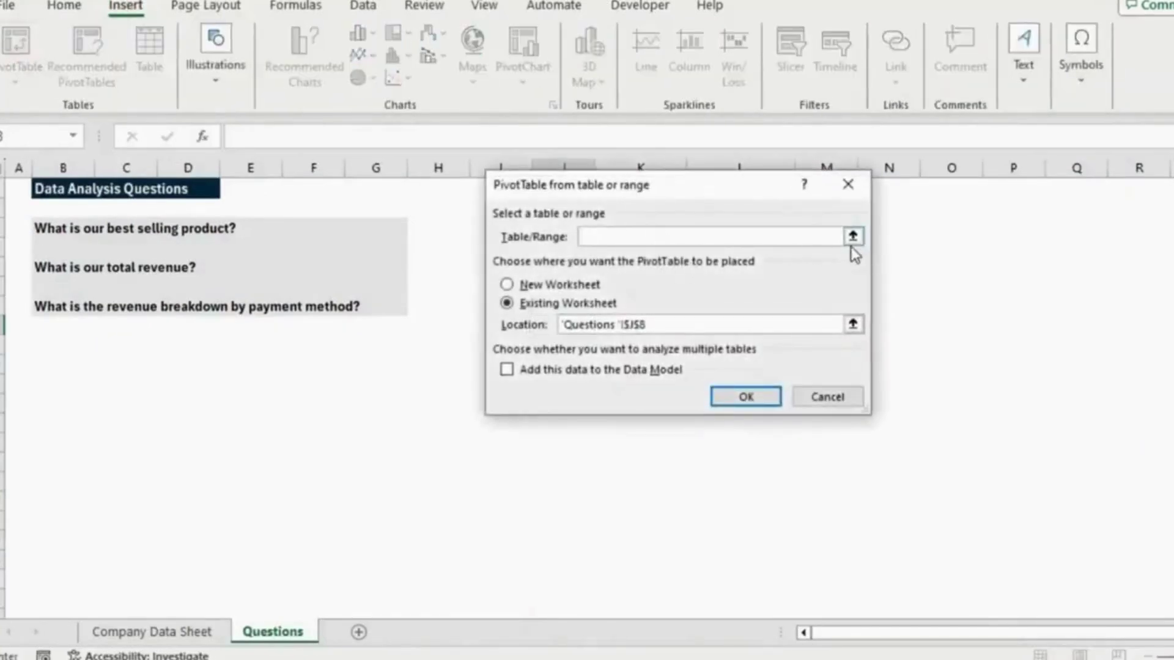
left_click(853, 236)
left_click(162, 632)
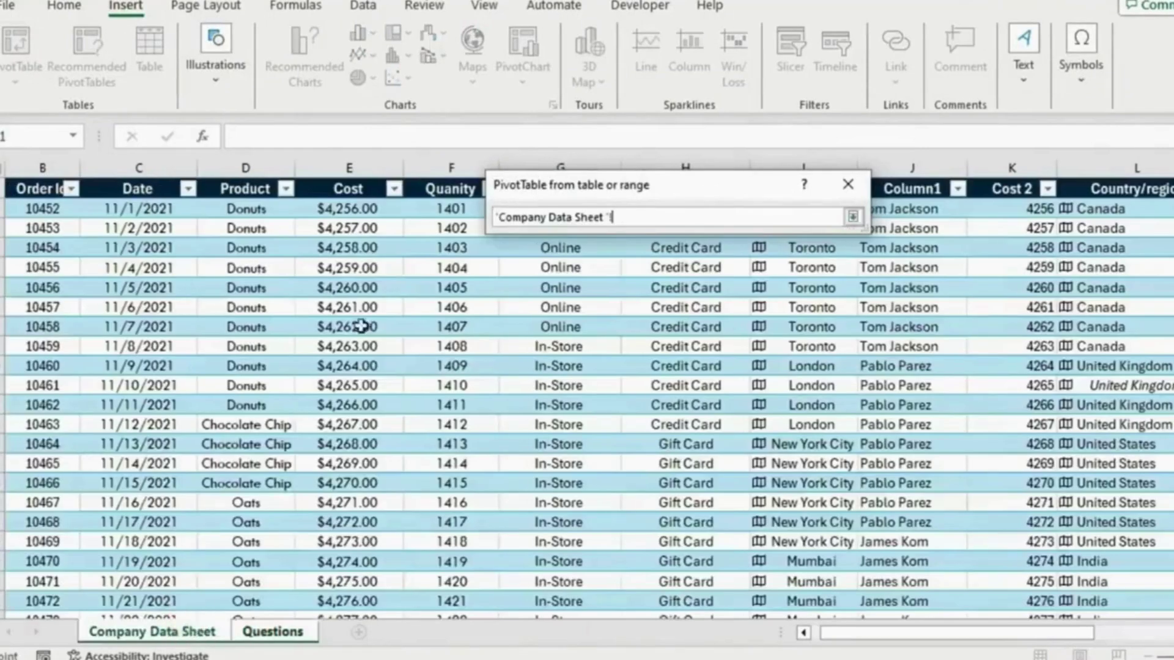
left_click(349, 378)
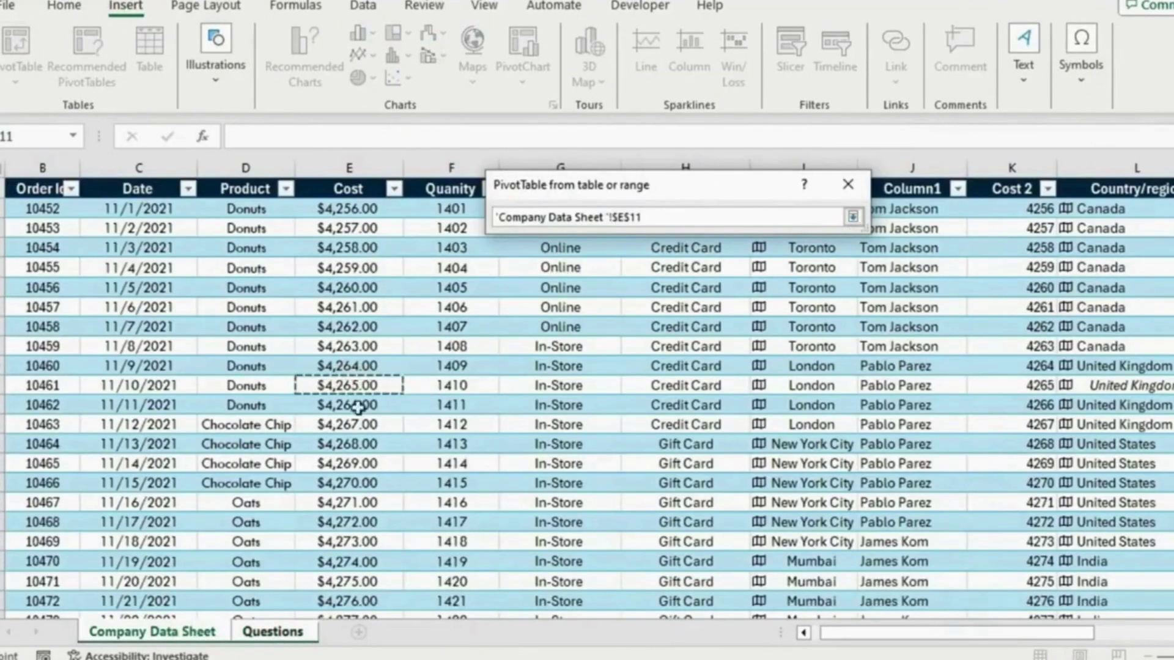
key("ctrl+a")
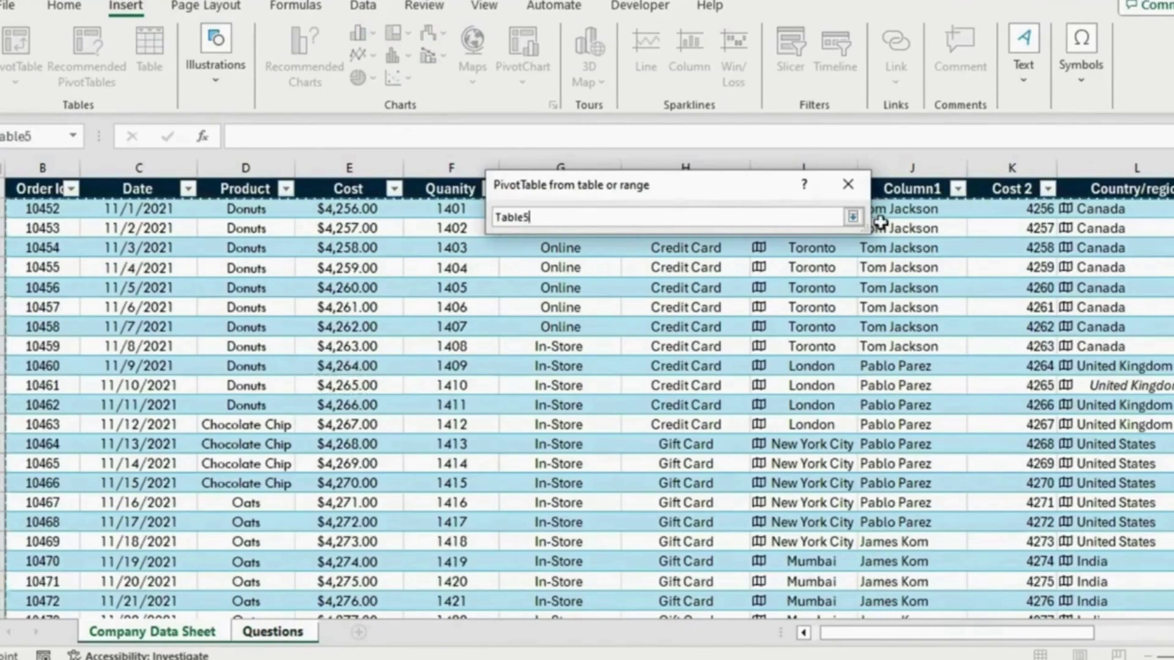
left_click(853, 218)
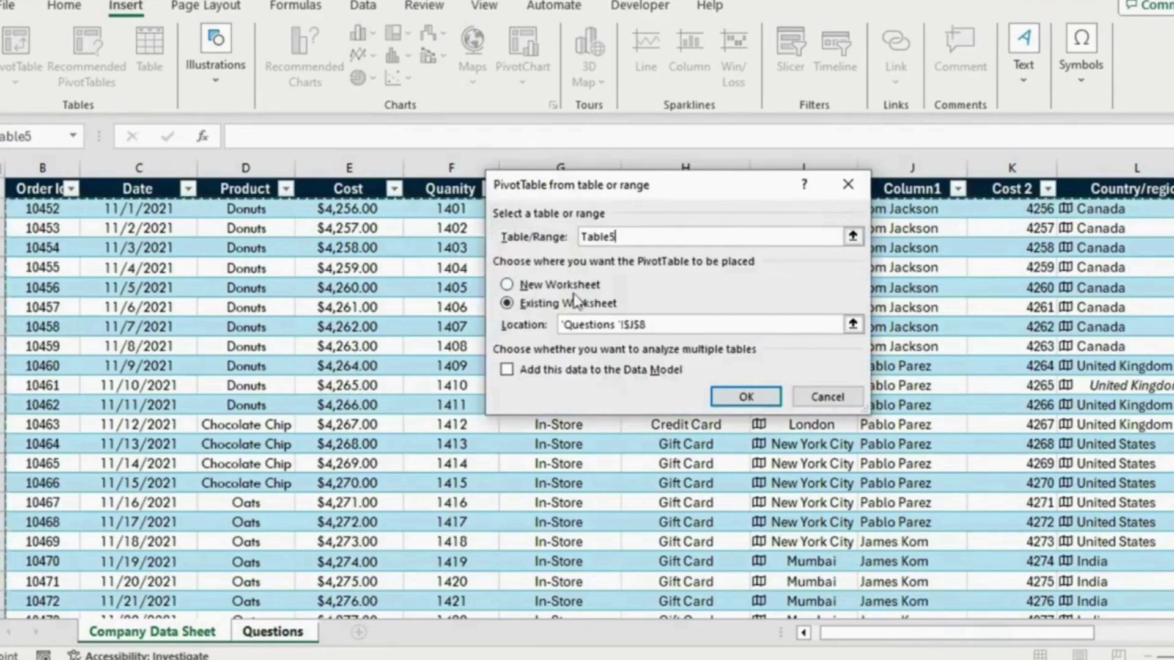
left_click(725, 391)
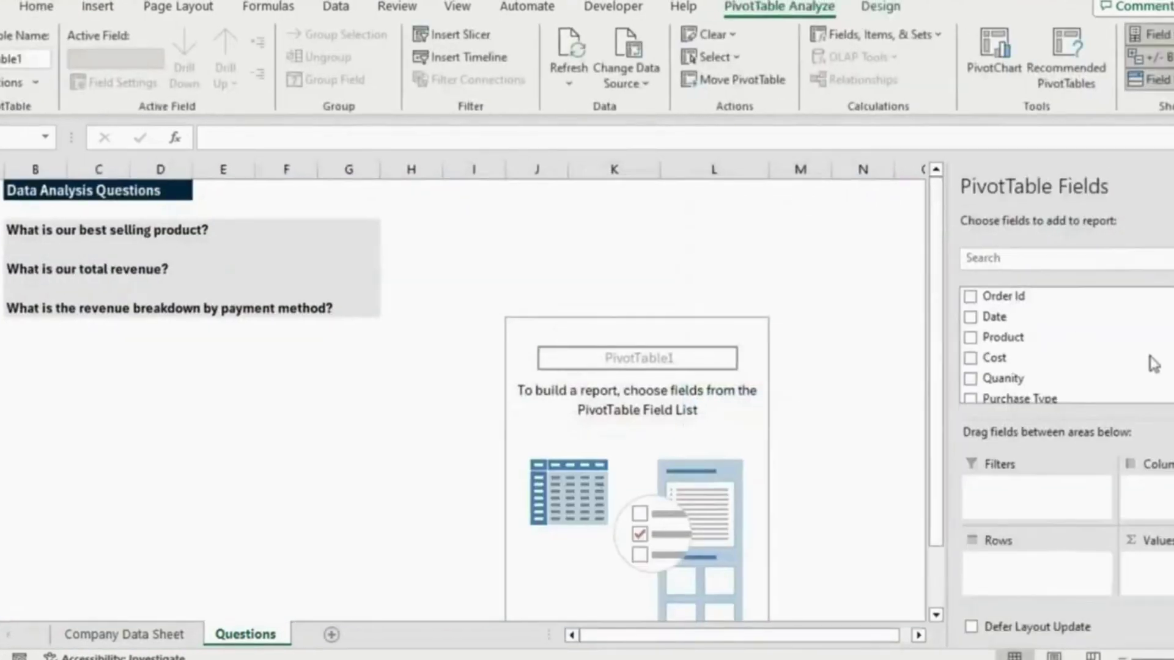
Step: Lay out the empty PivotTable with Product as rows and the sum of Quanity as values
left_click(536, 327)
scroll(1040, 346, "down", 3)
scroll(1040, 346, "up", 3)
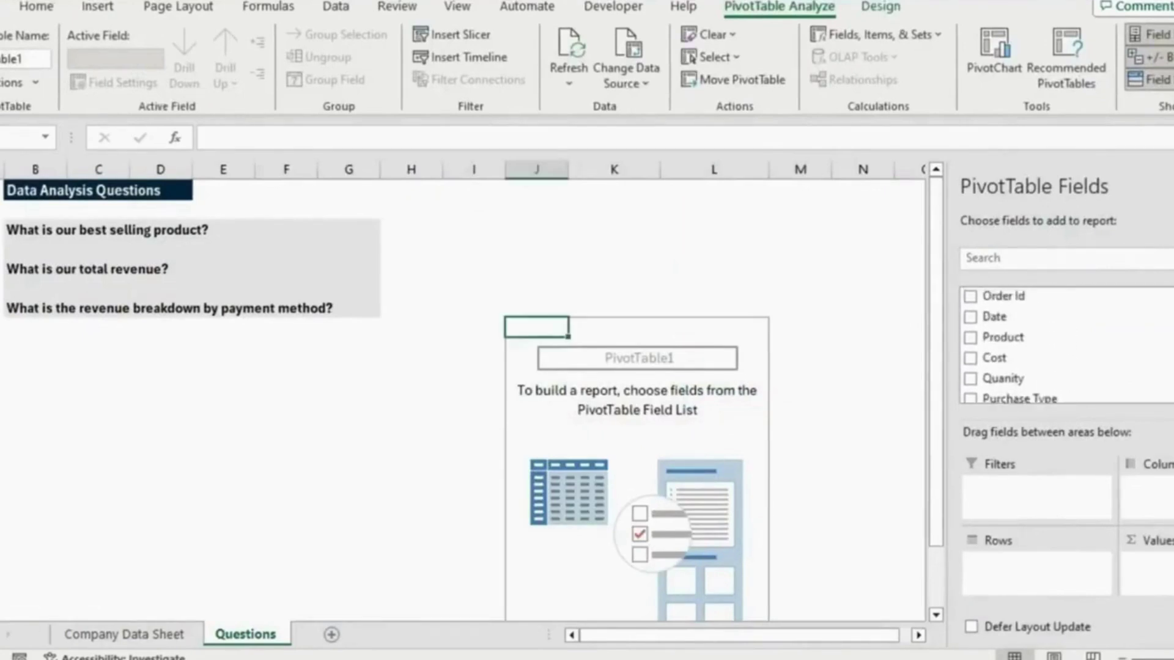
left_click_drag(1018, 338, 1012, 579)
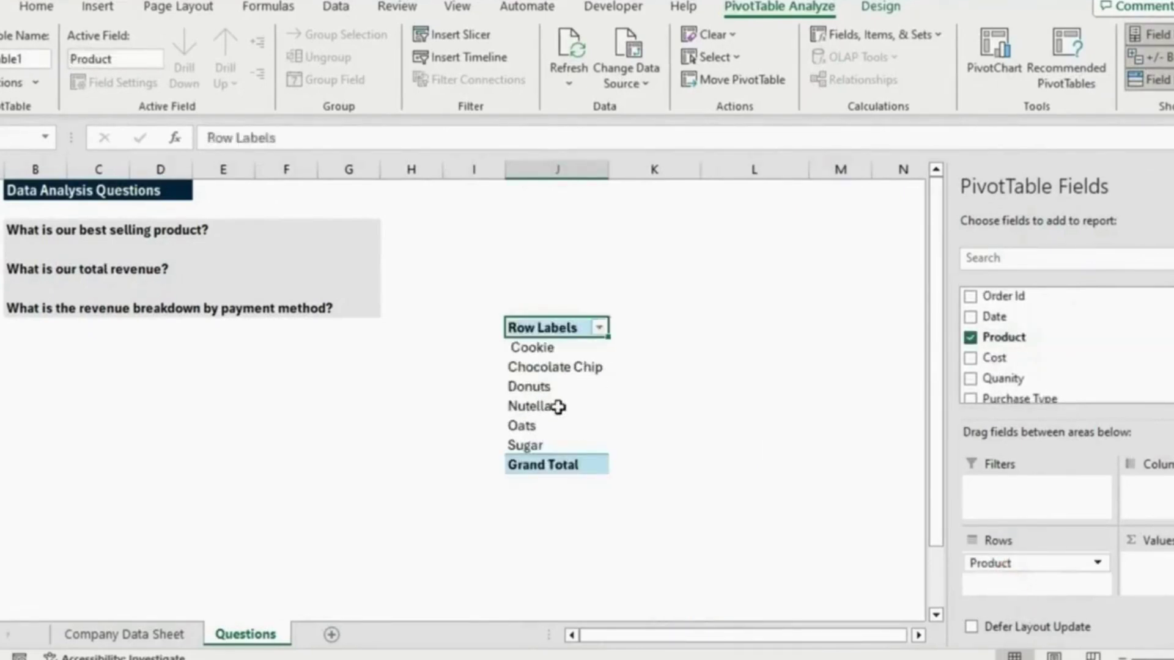
left_click_drag(991, 382, 1162, 566)
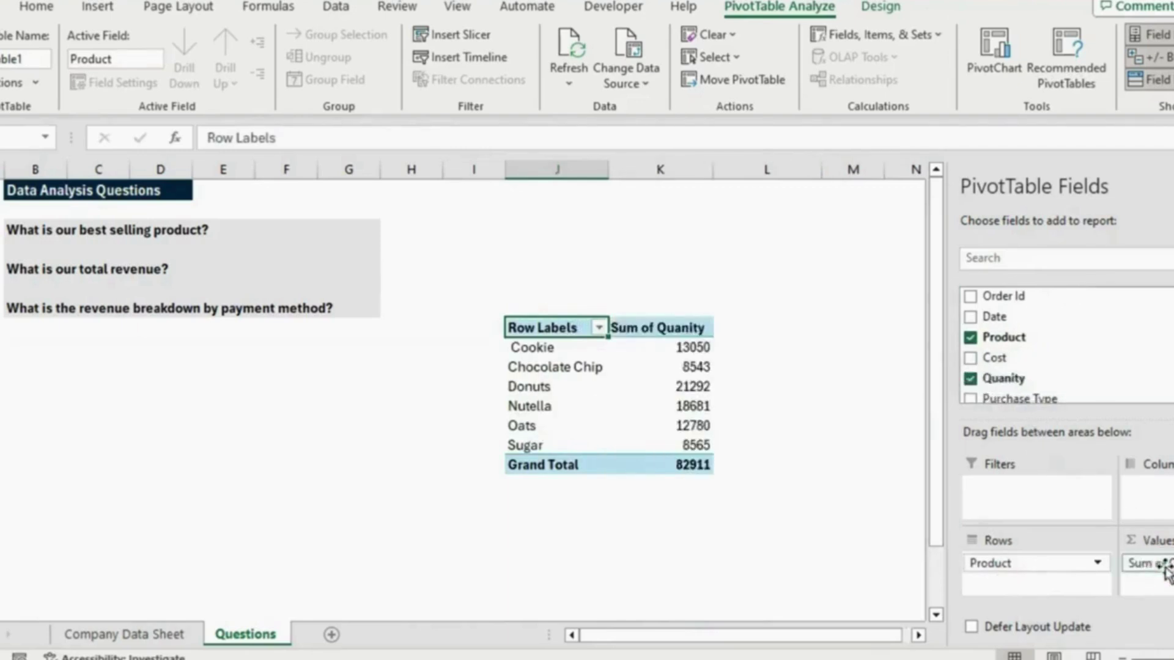
Step: Sort the PivotTable's products by Sum of Quanity from largest to smallest
left_click(565, 373)
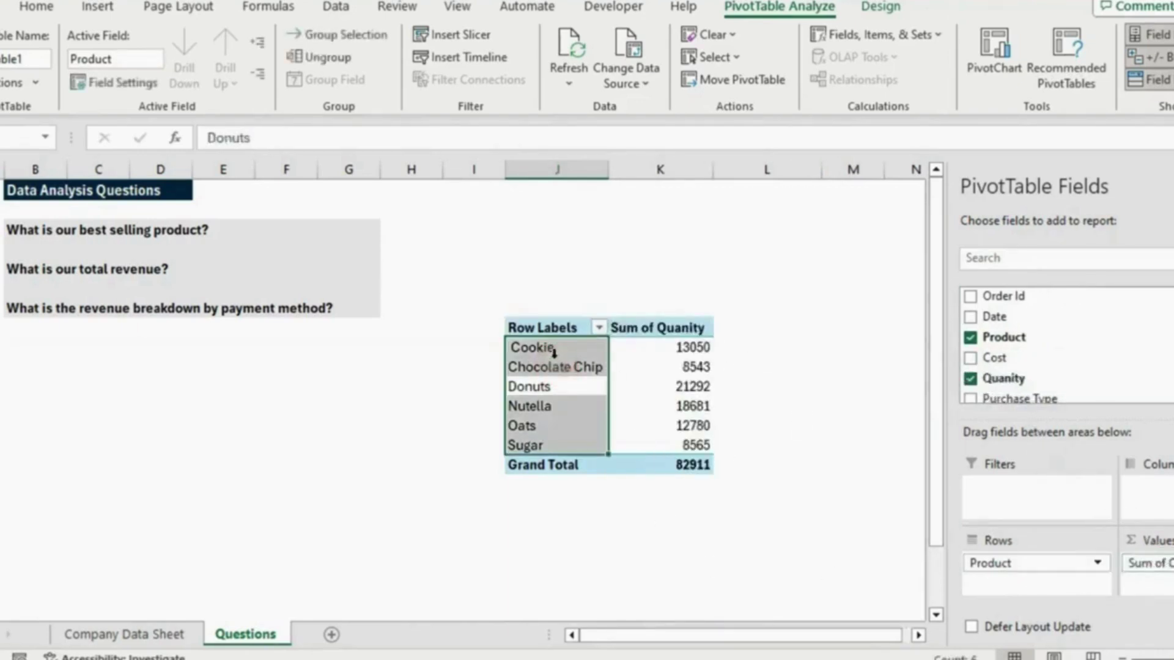
left_click(686, 347)
key("Up")
key("Left")
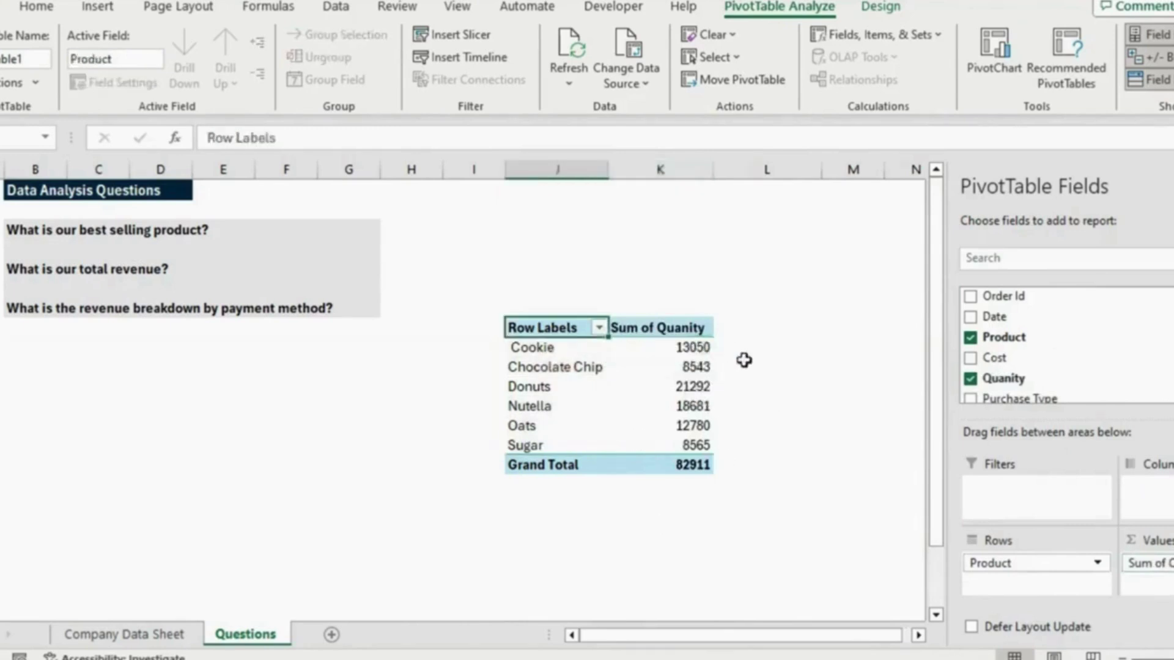
left_click(565, 372)
left_click(693, 348)
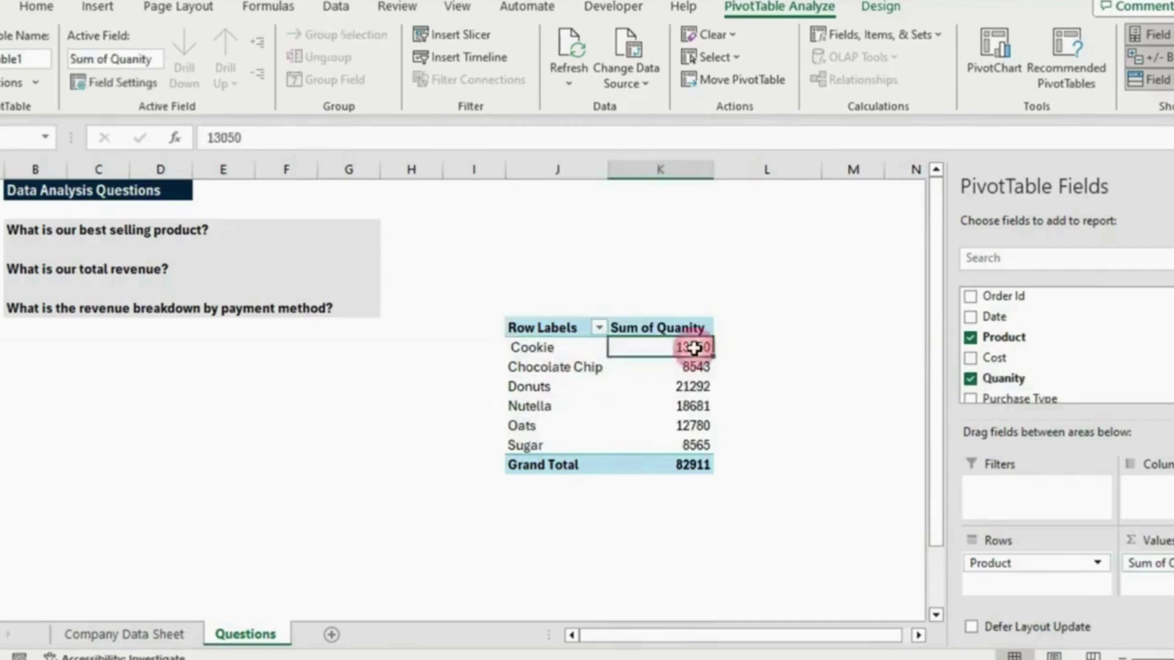
right_click(693, 347)
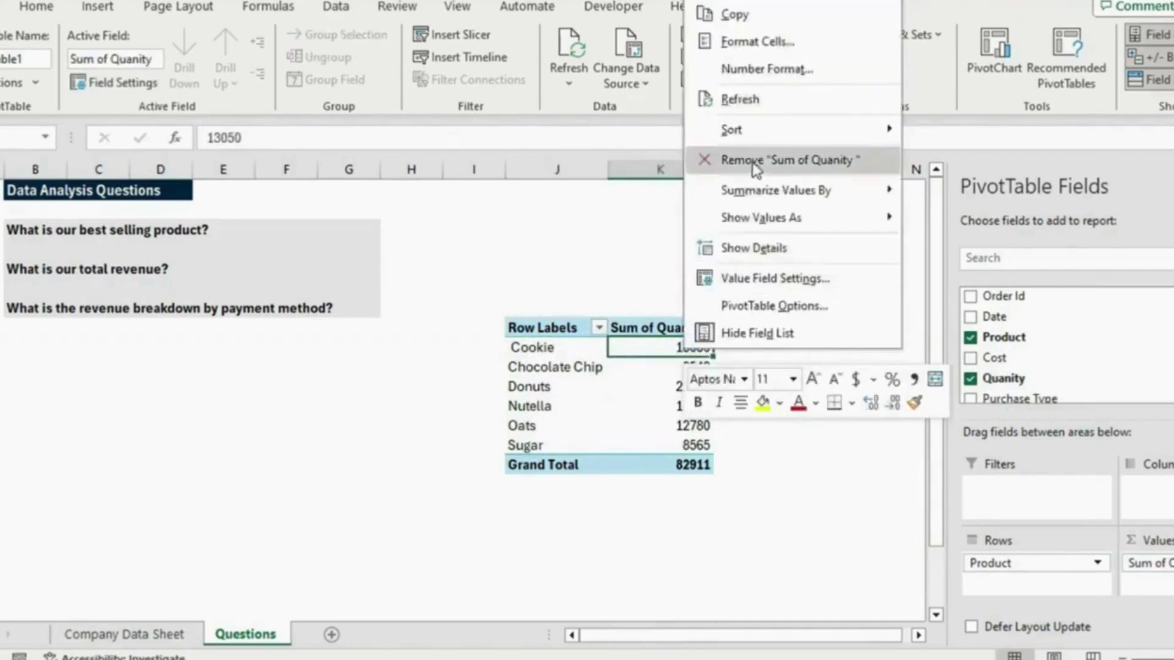
mouse_move(819, 139)
left_click(963, 132)
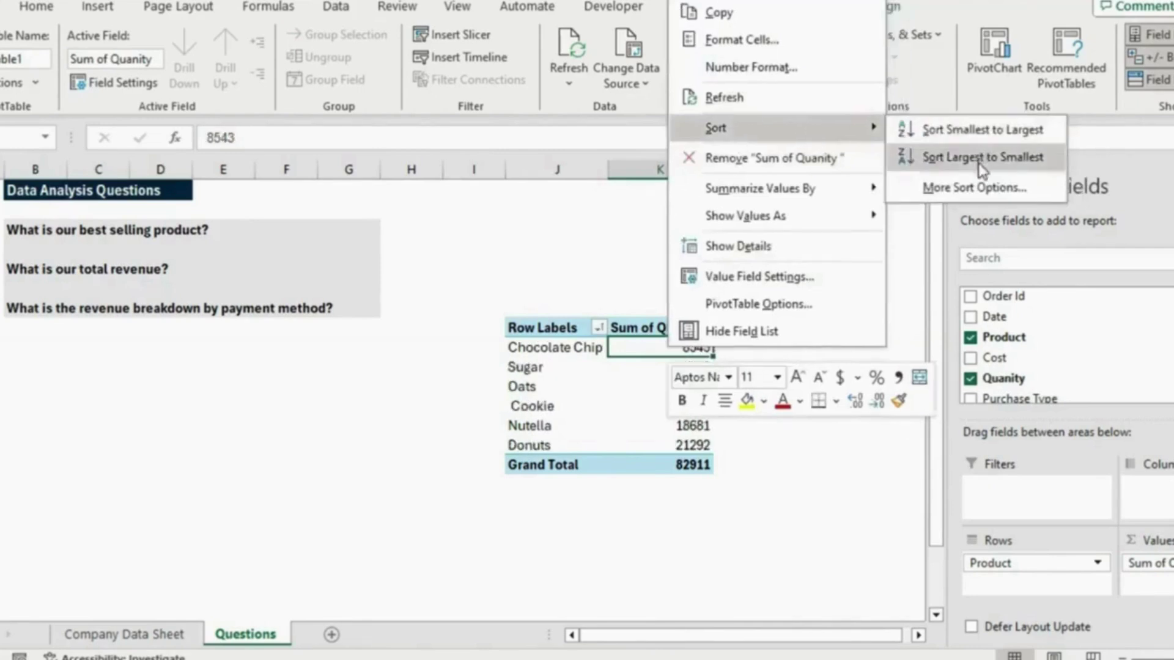
left_click(978, 159)
left_click(541, 427)
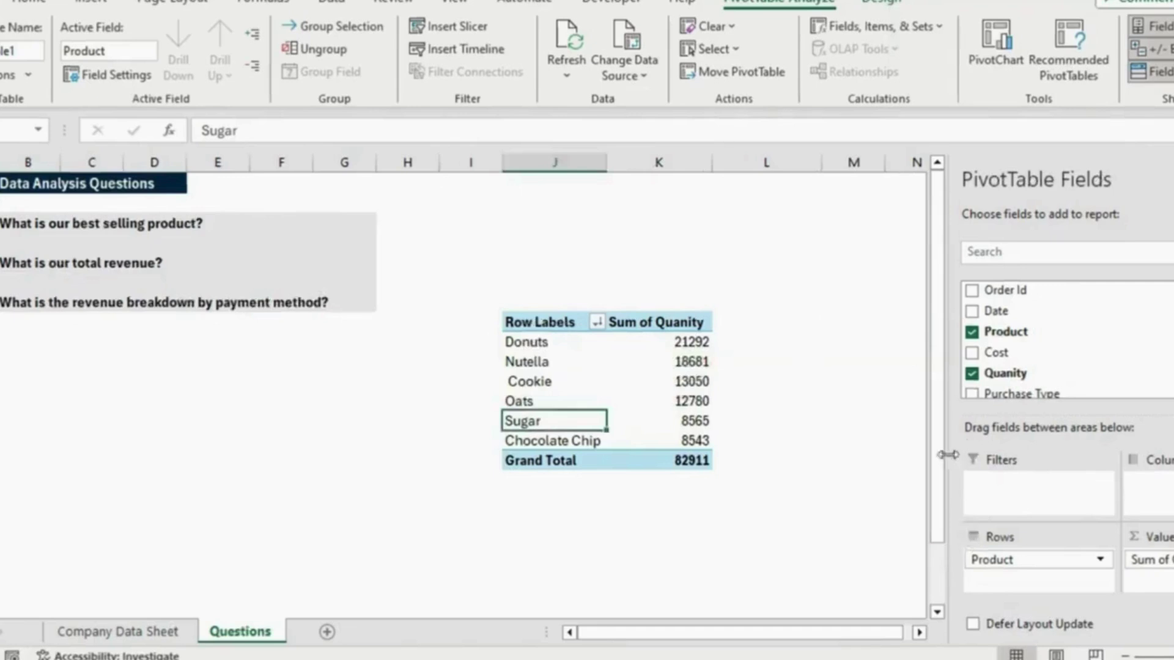
Step: Rework the PivotTable for the total revenue question by removing Product and Quanity and adding the sum of Revenue as its only value
left_click(52, 278)
left_click(168, 263)
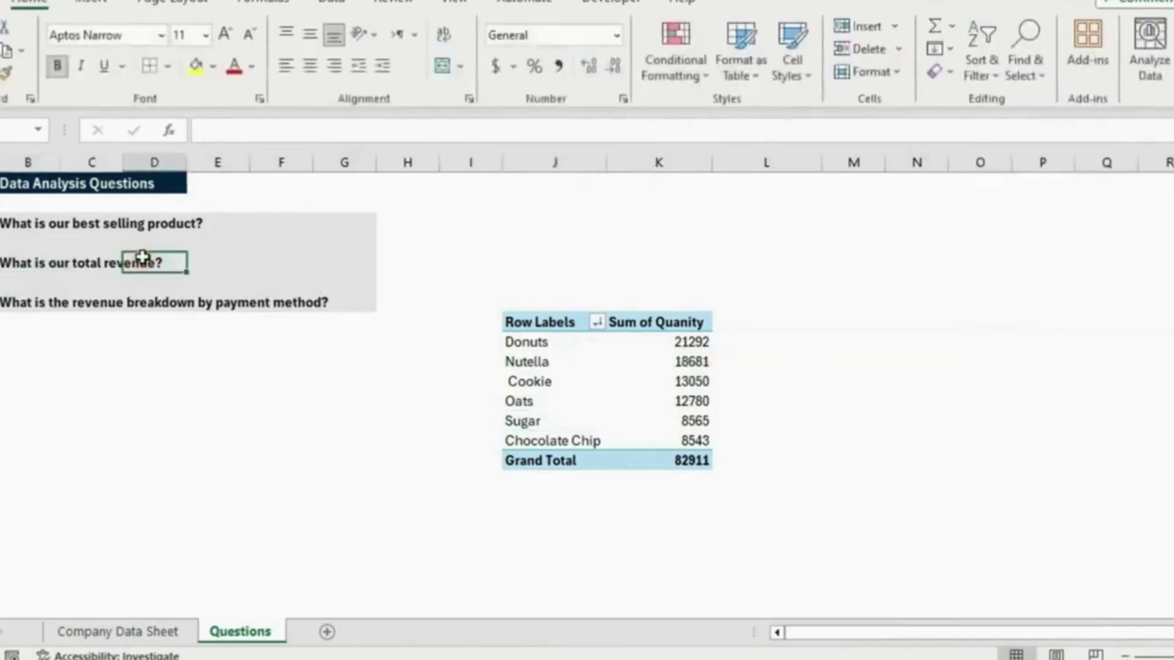
left_click(560, 424)
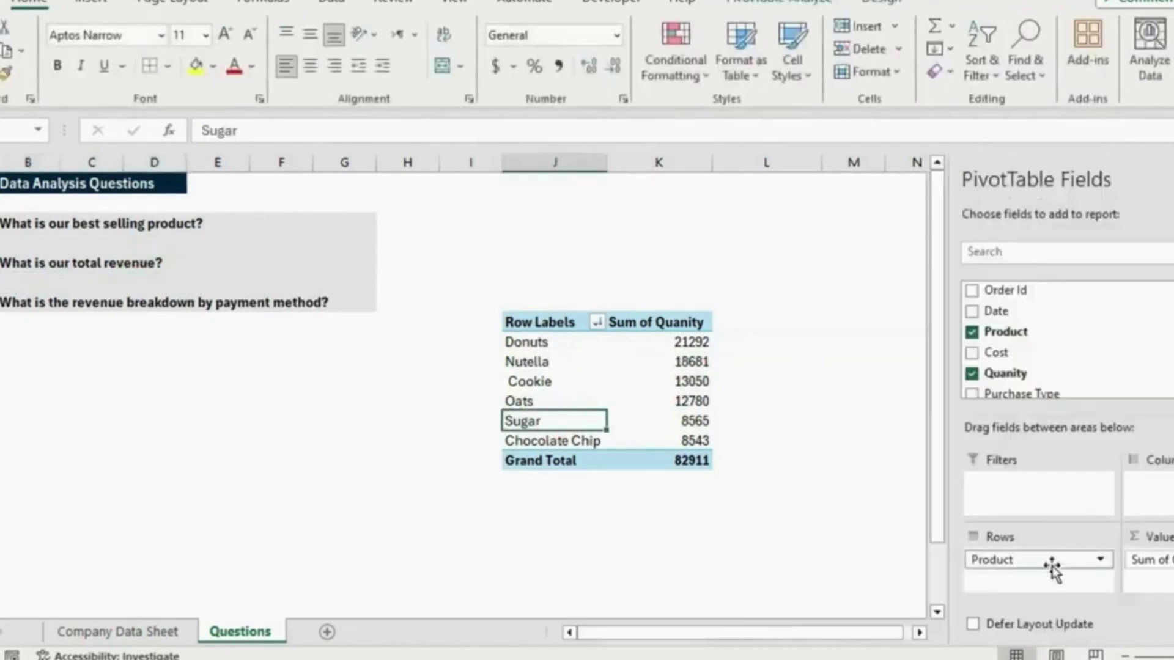
left_click_drag(1148, 559, 744, 490)
scroll(1027, 361, "down", 3)
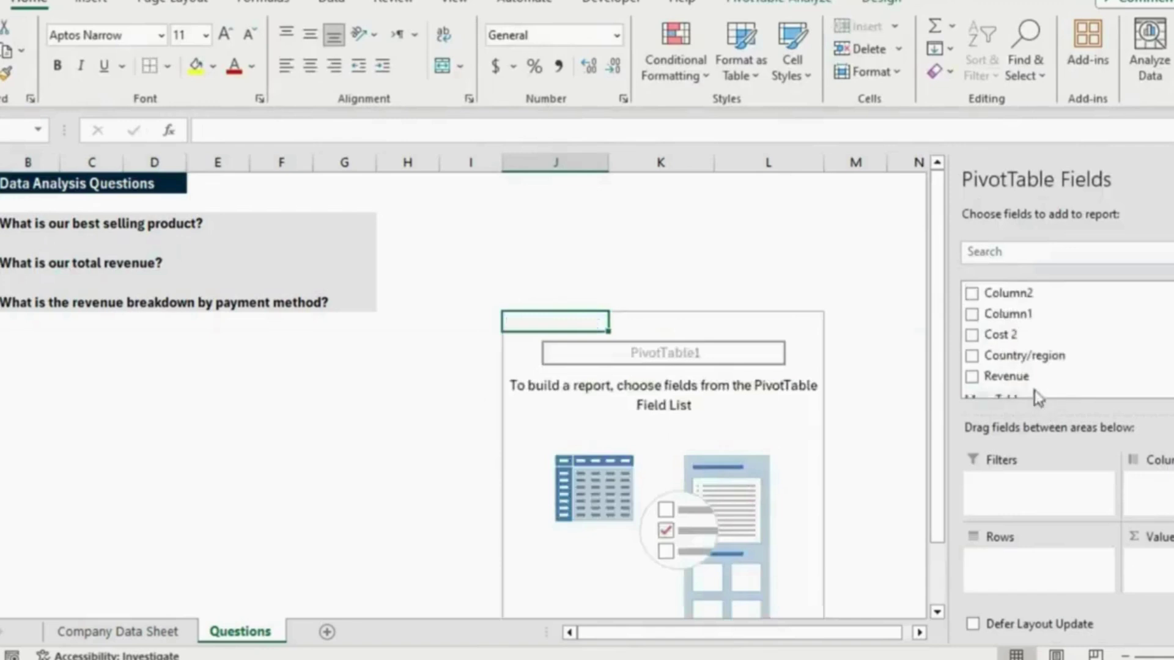
left_click_drag(1031, 378, 1164, 558)
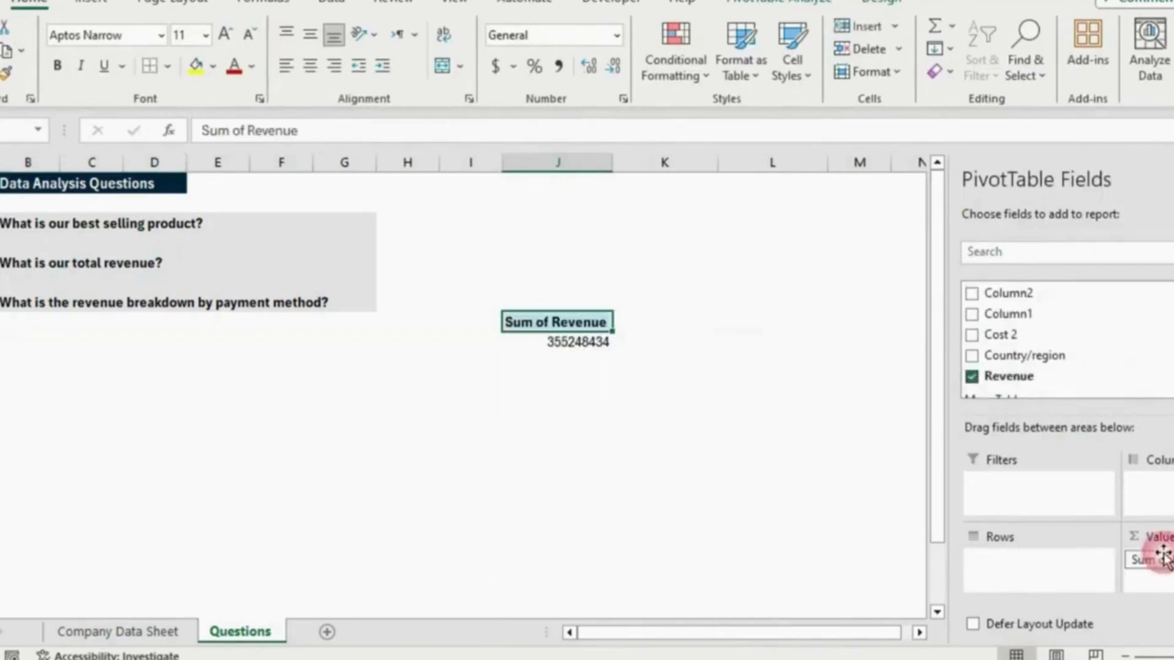
left_click(540, 366)
left_click(538, 342)
Step: Break the PivotTable's revenue down by adding Payment Method as rows
left_click(269, 317)
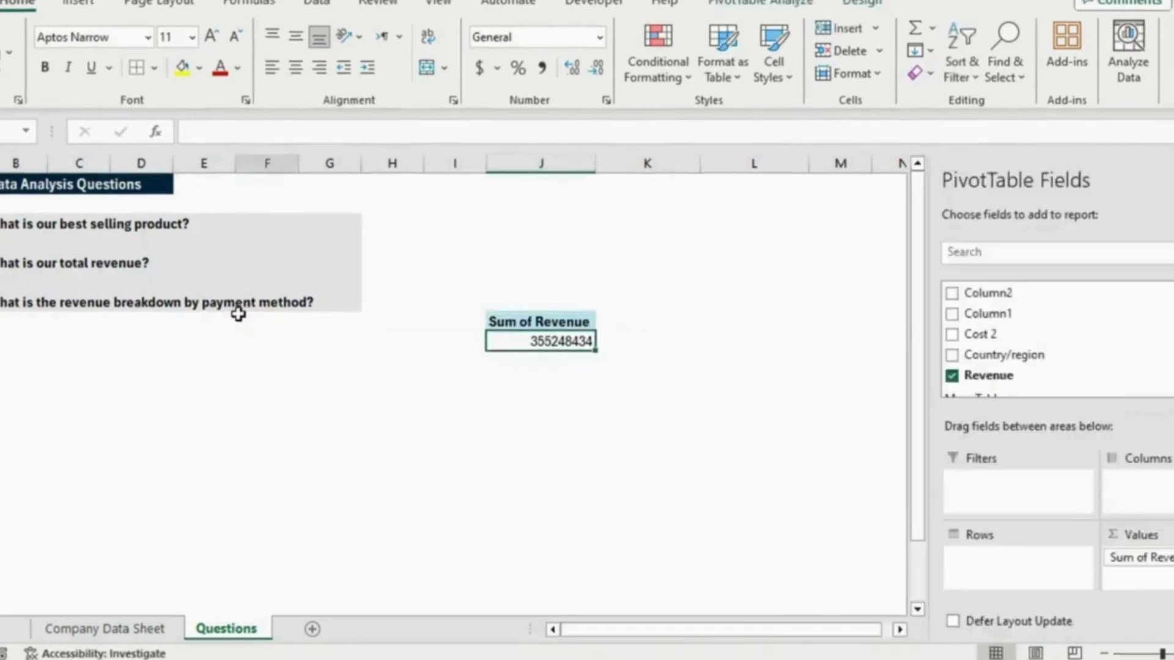
left_click(254, 299)
left_click(537, 340)
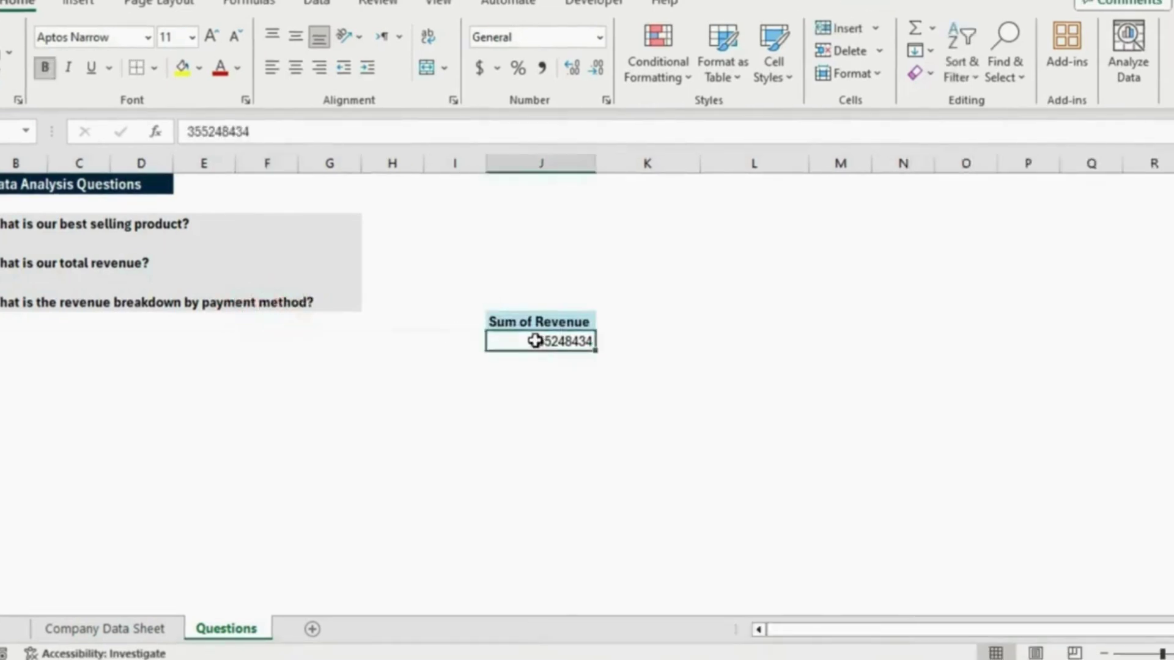
scroll(1012, 348, "up", 3)
left_click_drag(1007, 333, 991, 560)
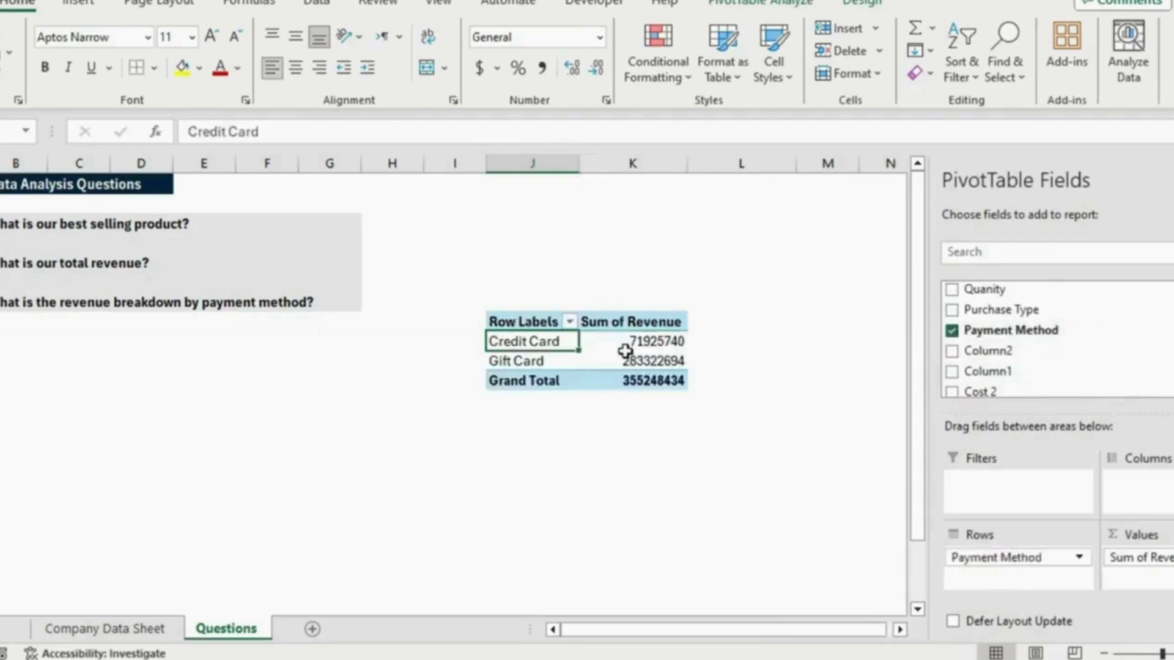
Step: Show the Sum of Revenue for each payment method as a percentage of the grand total
left_click(608, 341)
left_click(612, 359)
right_click(626, 340)
mouse_move(759, 225)
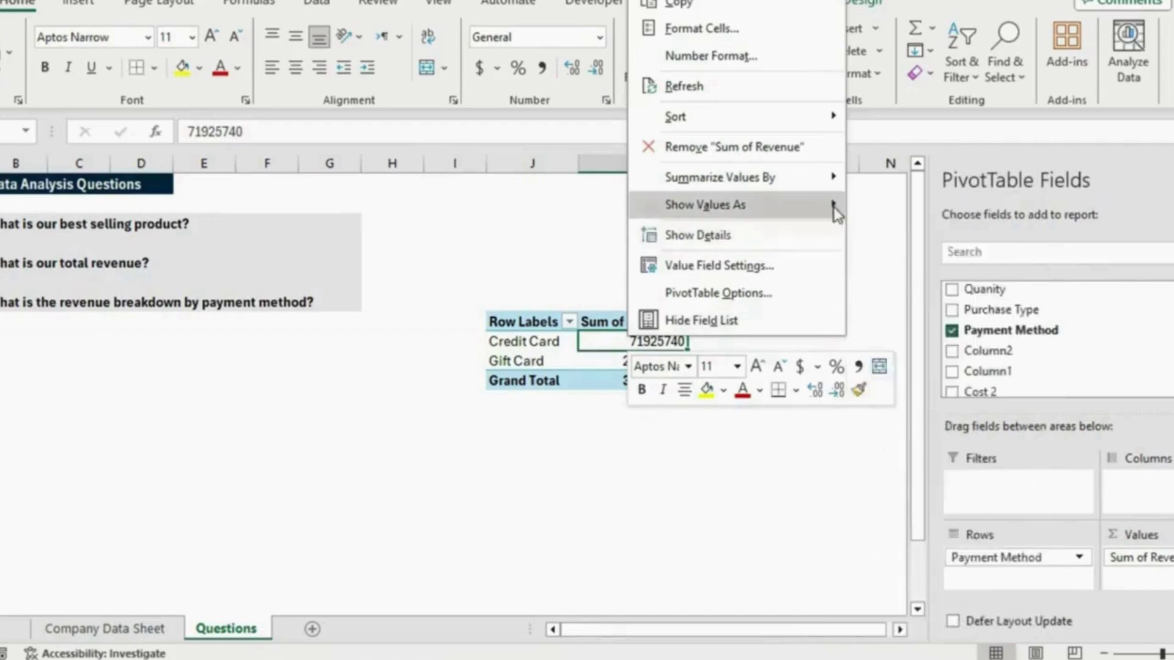
left_click(905, 242)
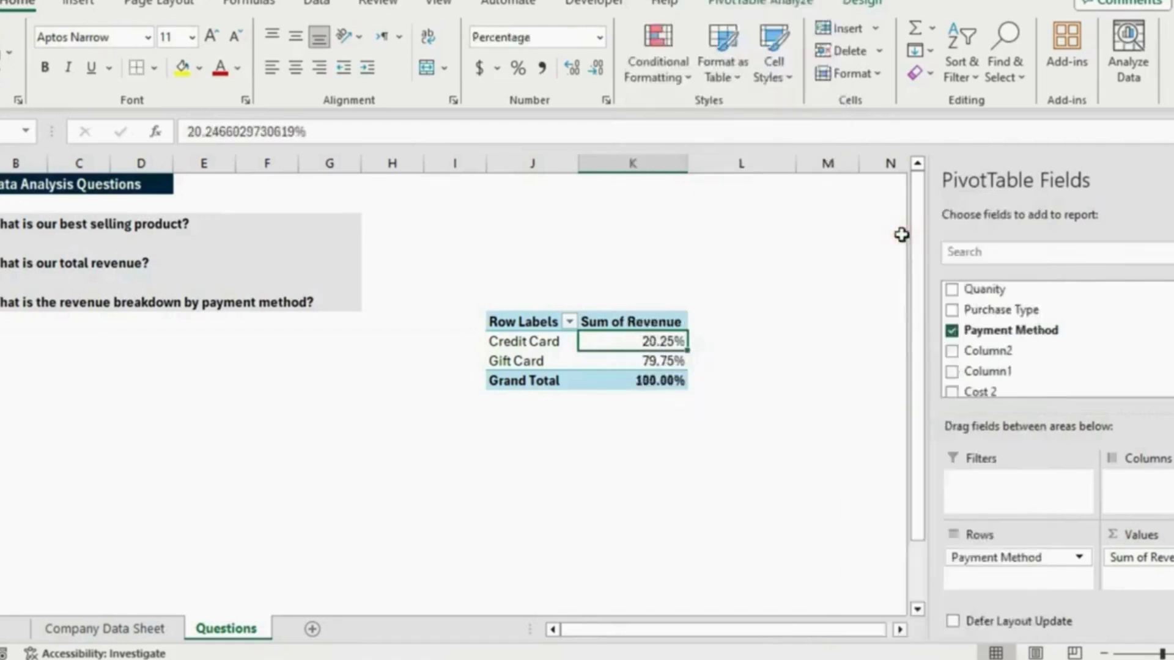
left_click(594, 367)
left_click(631, 341)
left_click(646, 361)
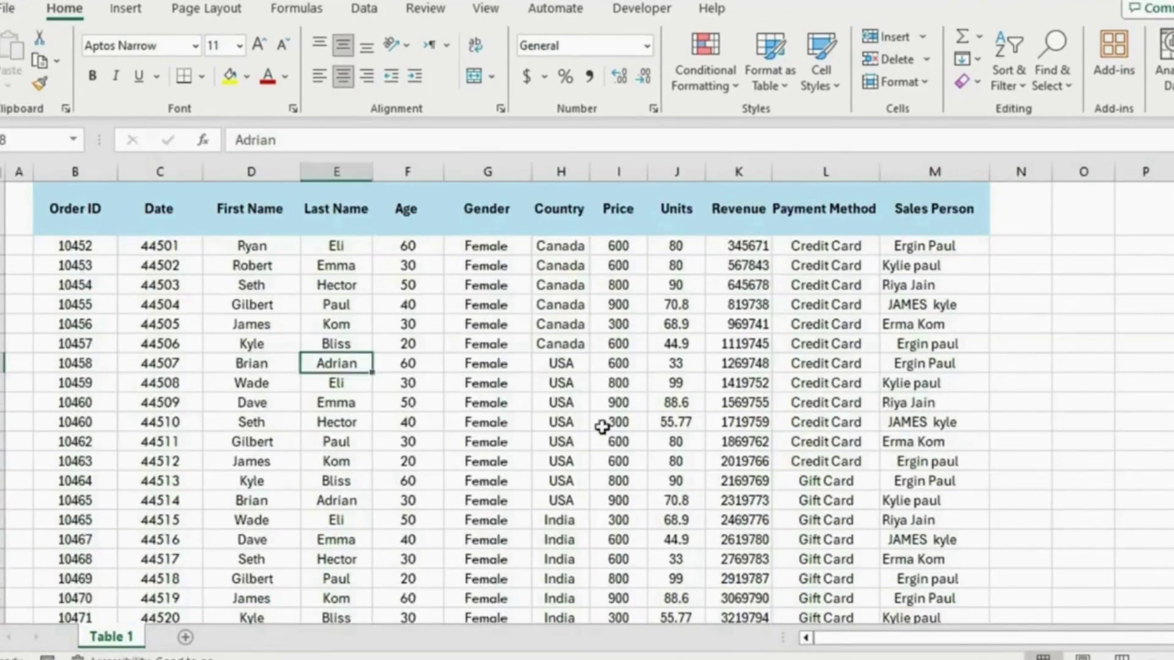
Step: Examine the order data on the Table 1 sheet, including the First Name, Last Name, Gender, Country, Payment Method and Sales Person columns
left_click(554, 361)
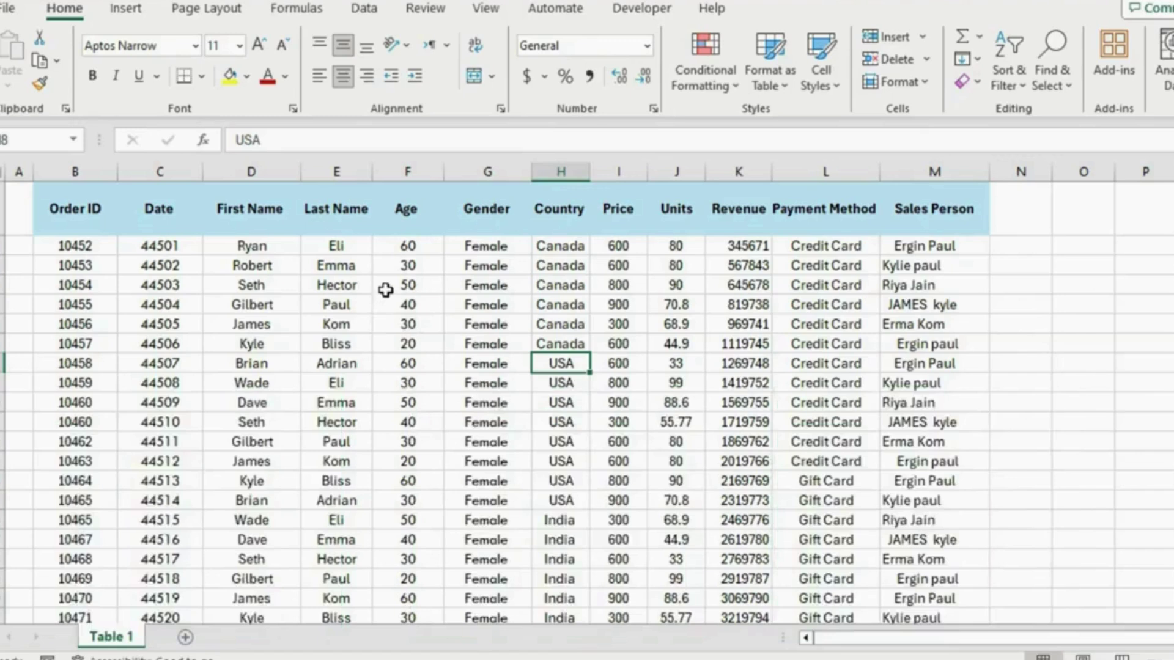
left_click(868, 286)
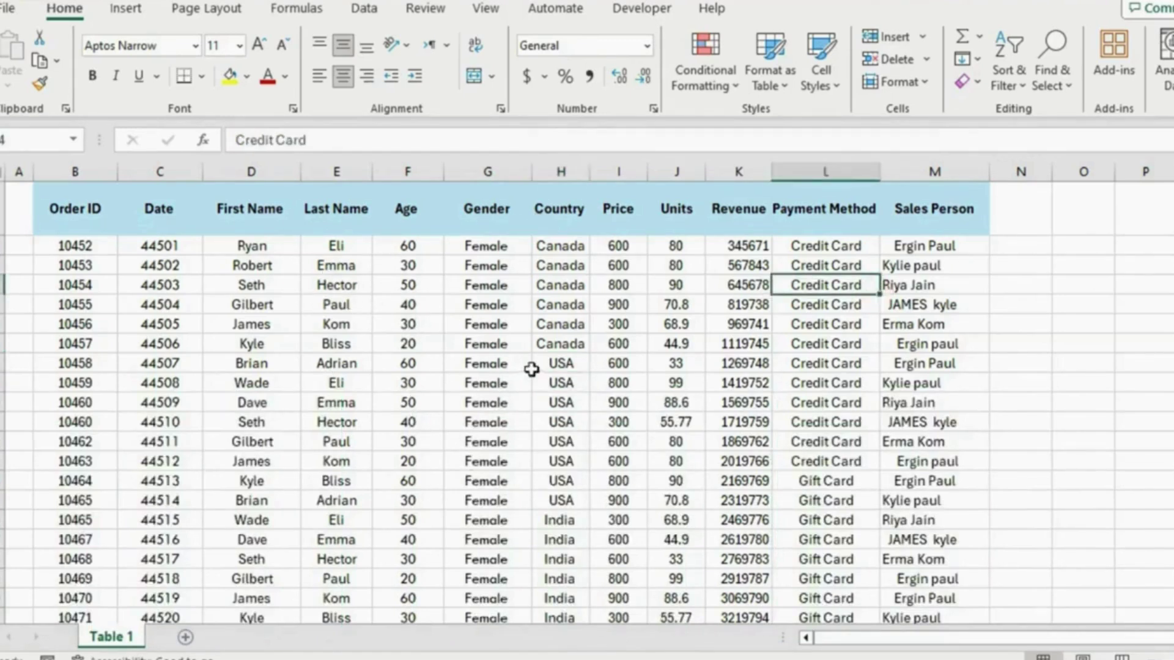
left_click(449, 325)
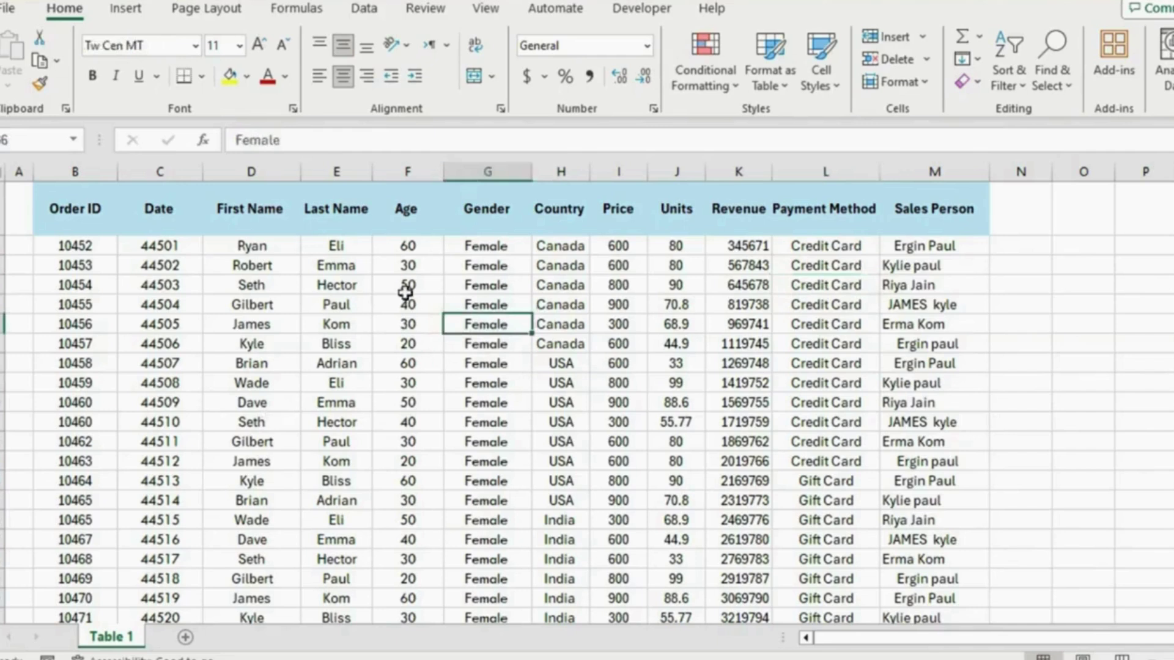
left_click_drag(295, 171, 332, 171)
left_click(309, 363)
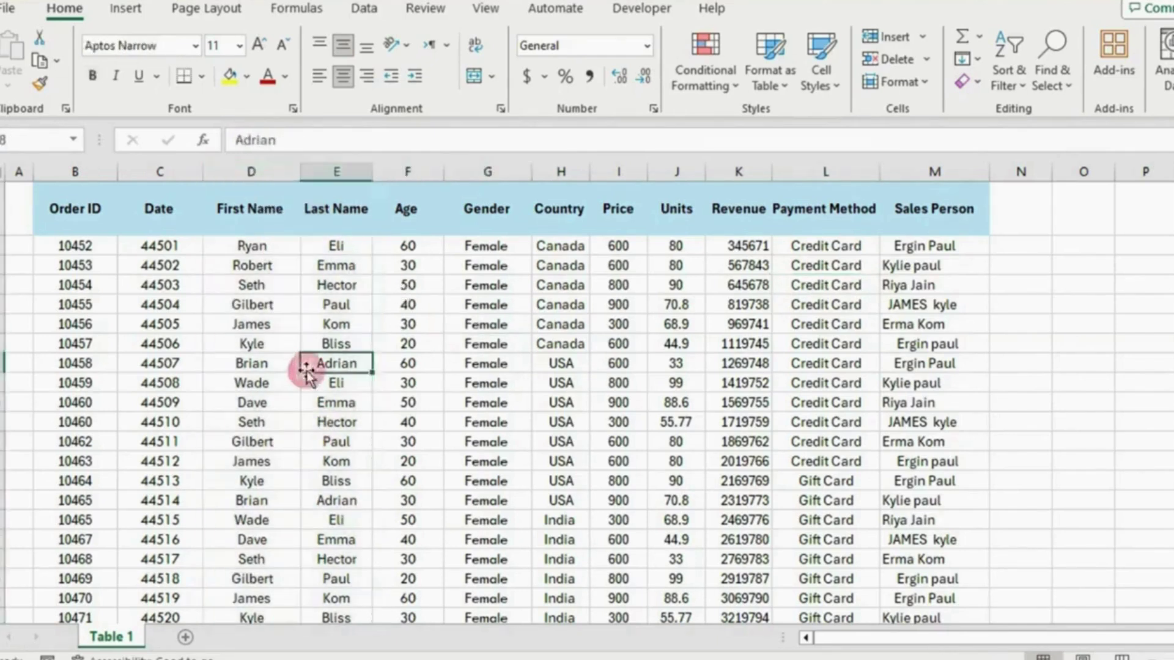
left_click(920, 171)
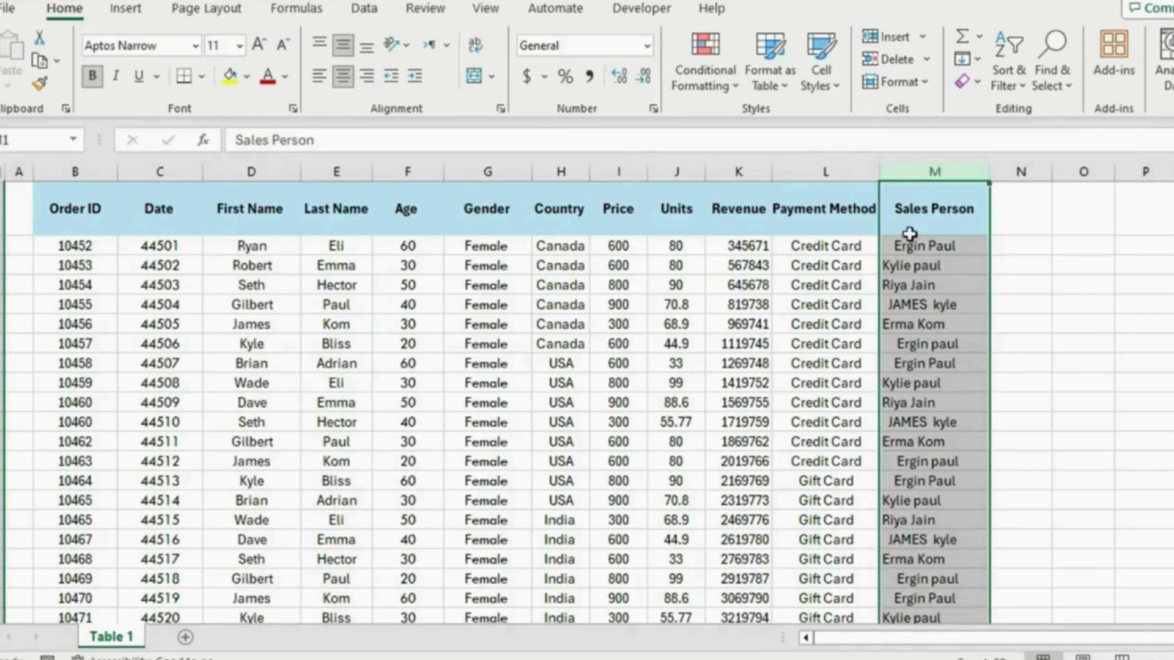
left_click(818, 303)
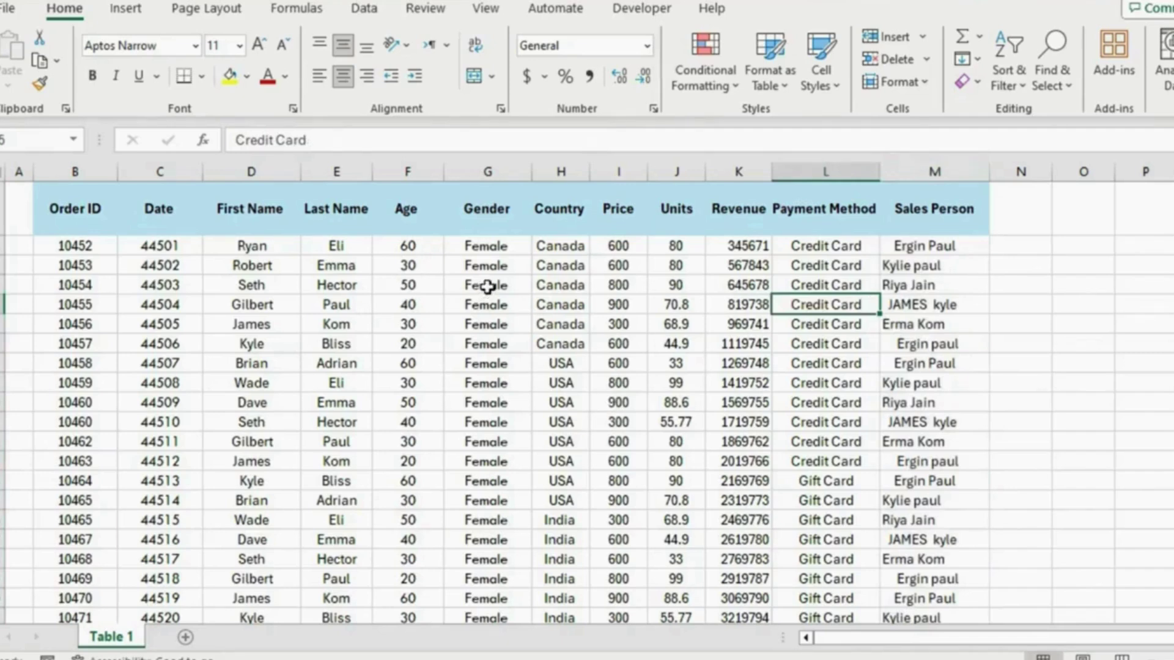
Step: Load the order data from the Table 1 sheet into the Power Query Editor as a table
left_click(365, 8)
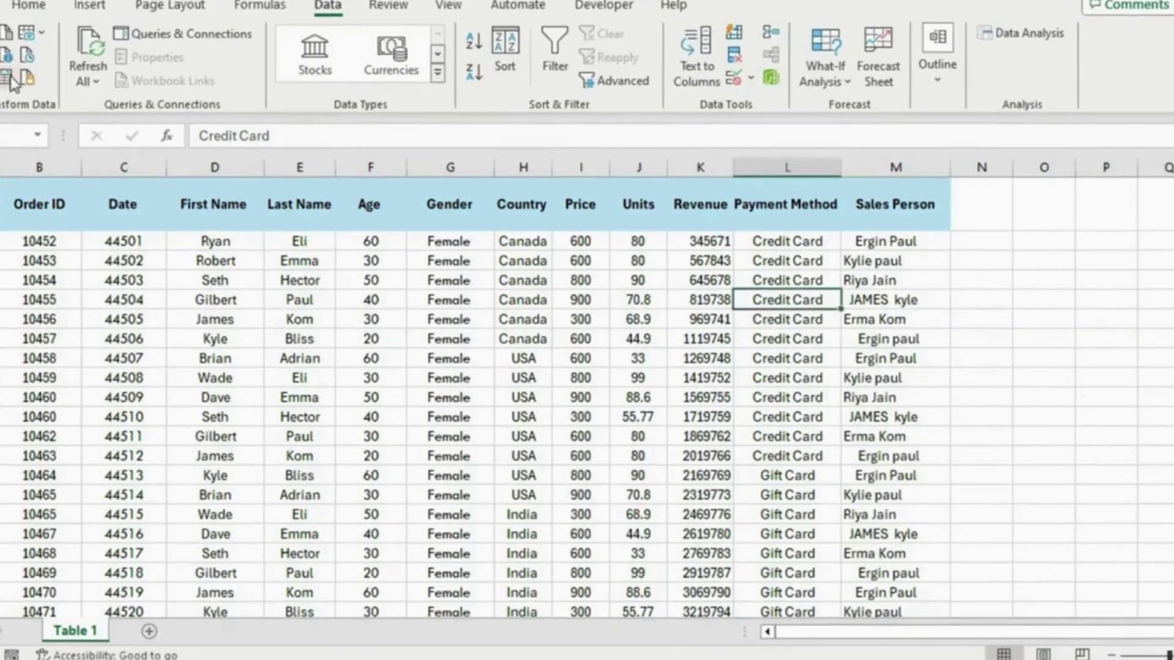
left_click(11, 82)
left_click(599, 332)
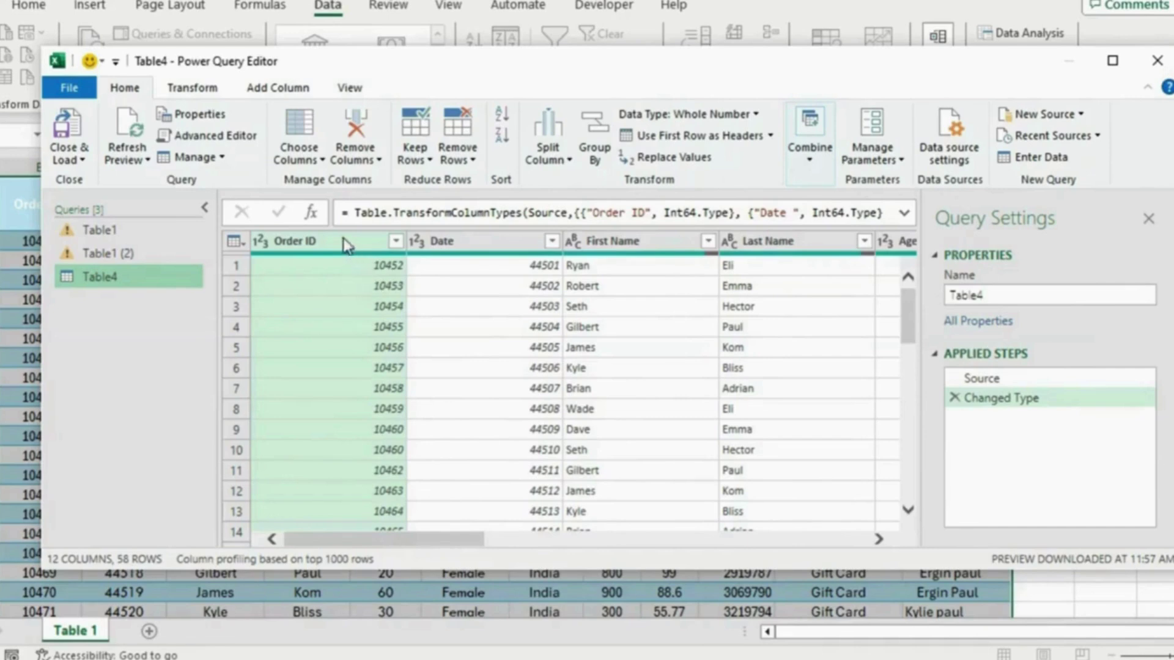
Step: Remove rows with duplicate values in the Order ID column
left_click(335, 429)
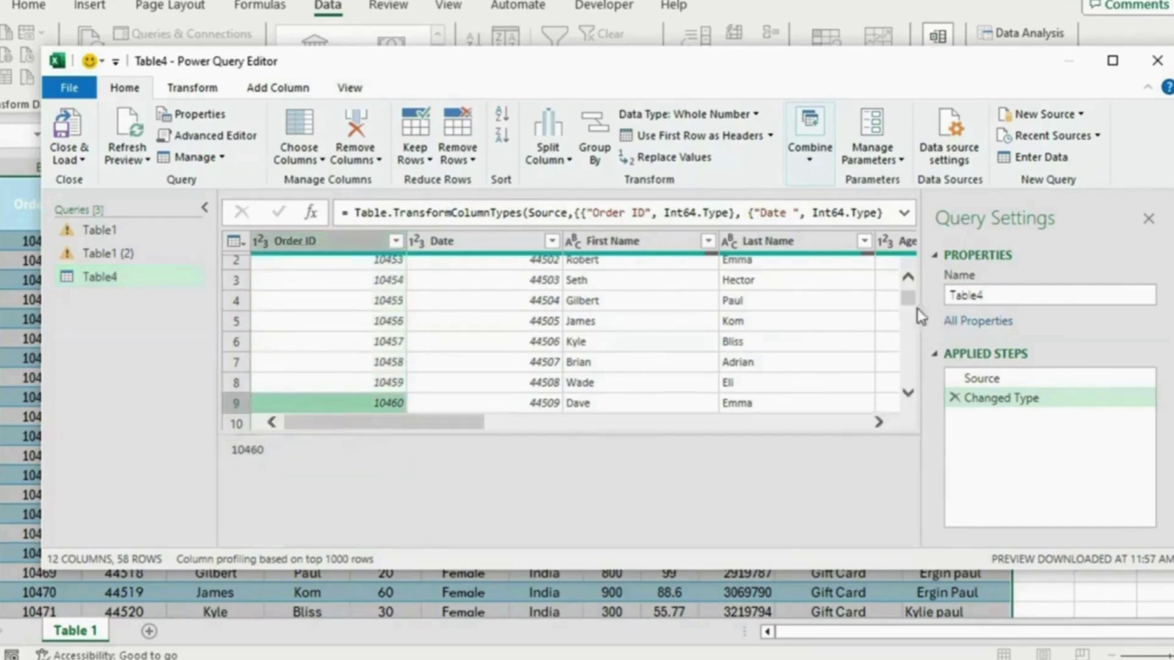
scroll(908, 295, "up", 1)
left_click(311, 241)
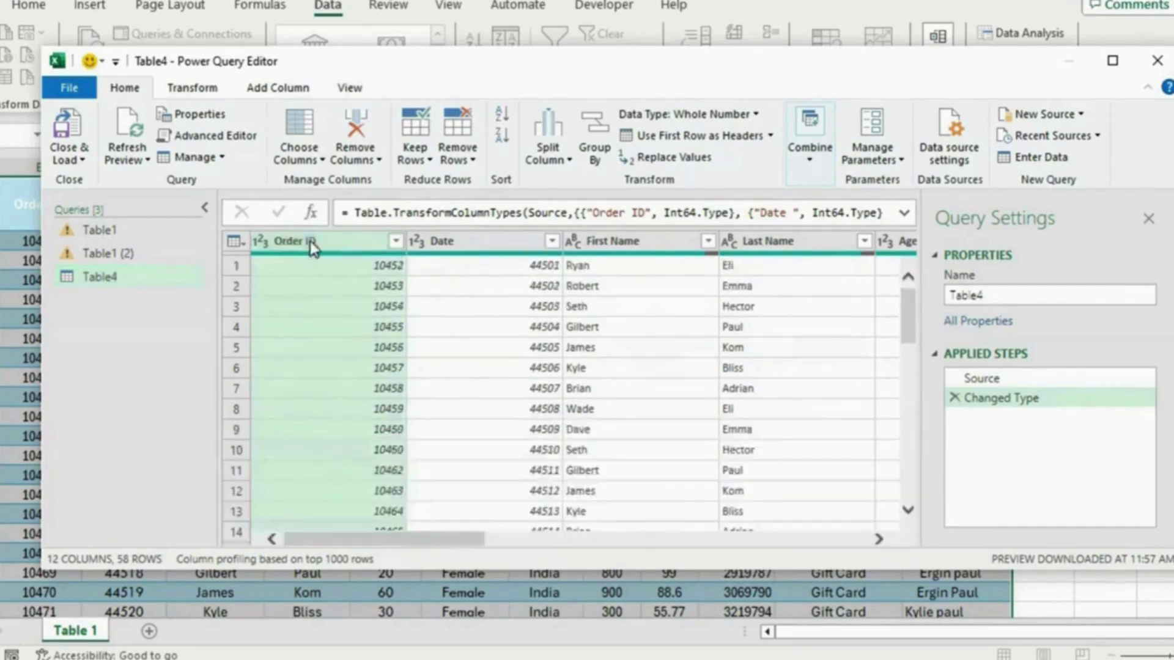
right_click(310, 243)
left_click(382, 299)
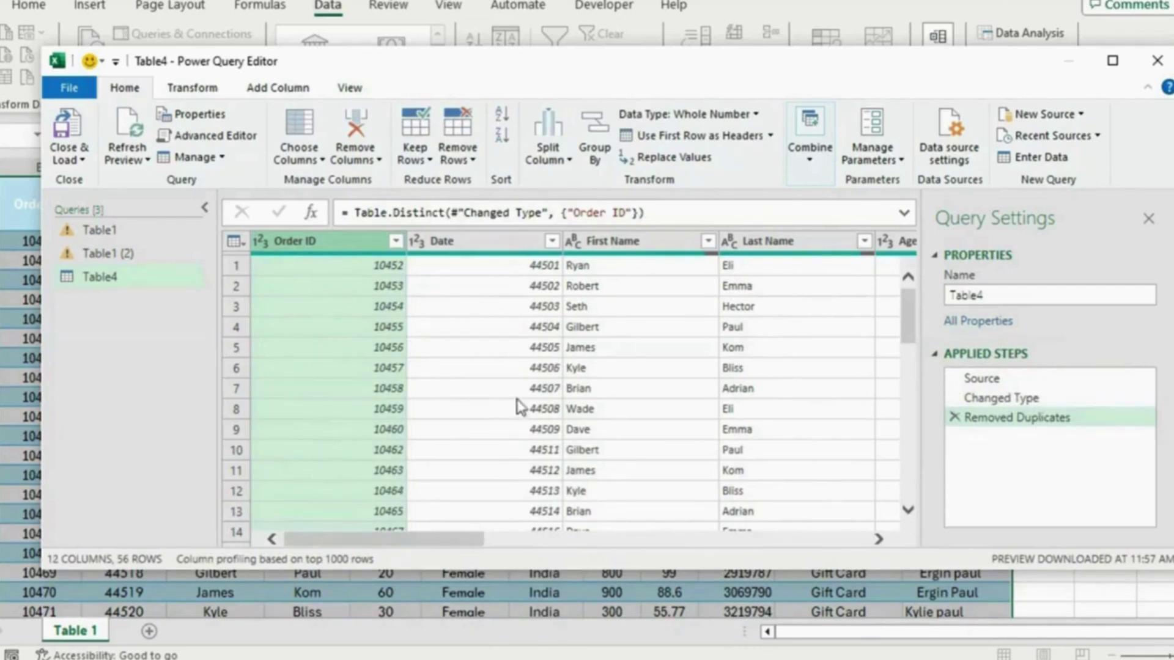
Step: Change the data type of the Date column to Date
left_click(482, 244)
right_click(481, 244)
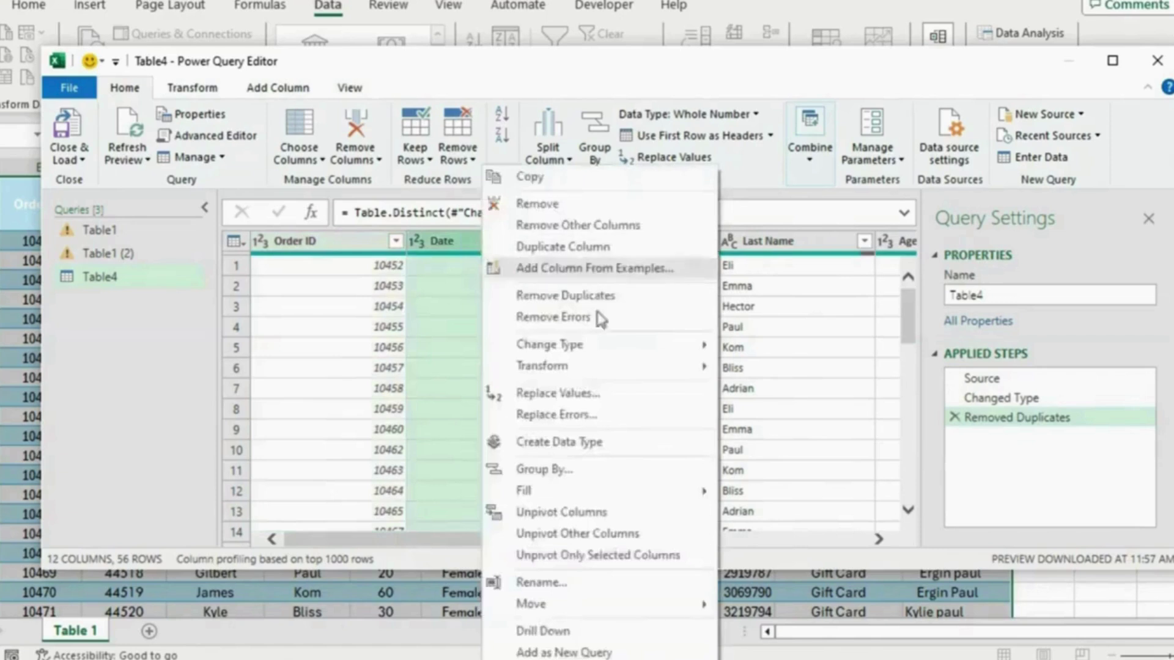
mouse_move(650, 358)
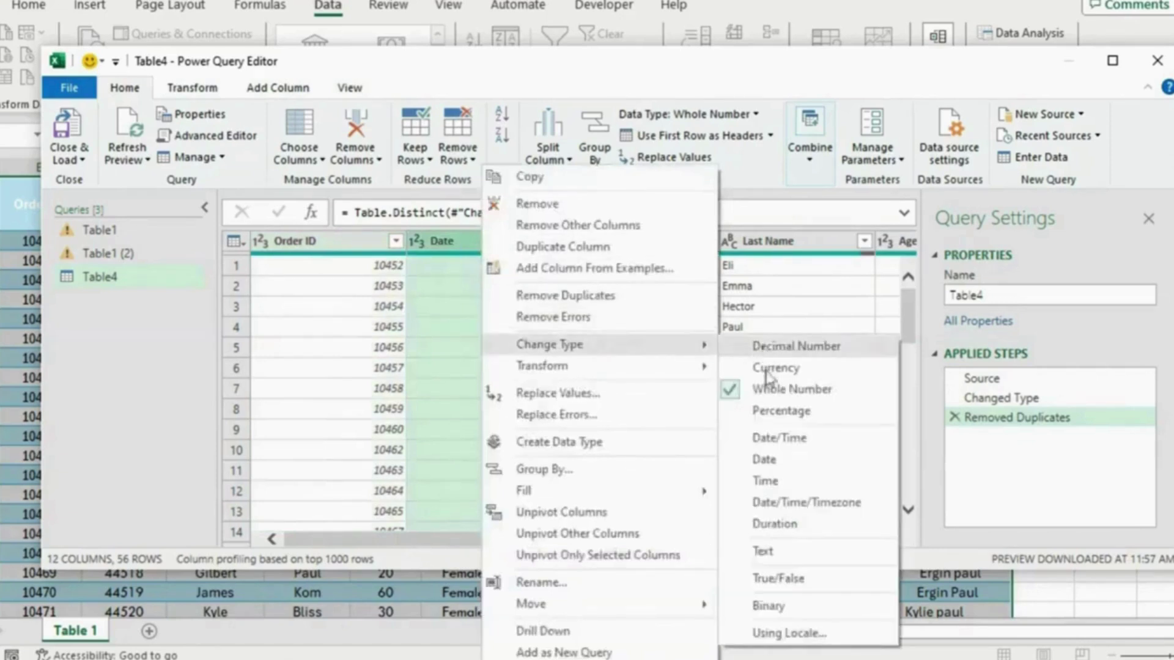
left_click(764, 459)
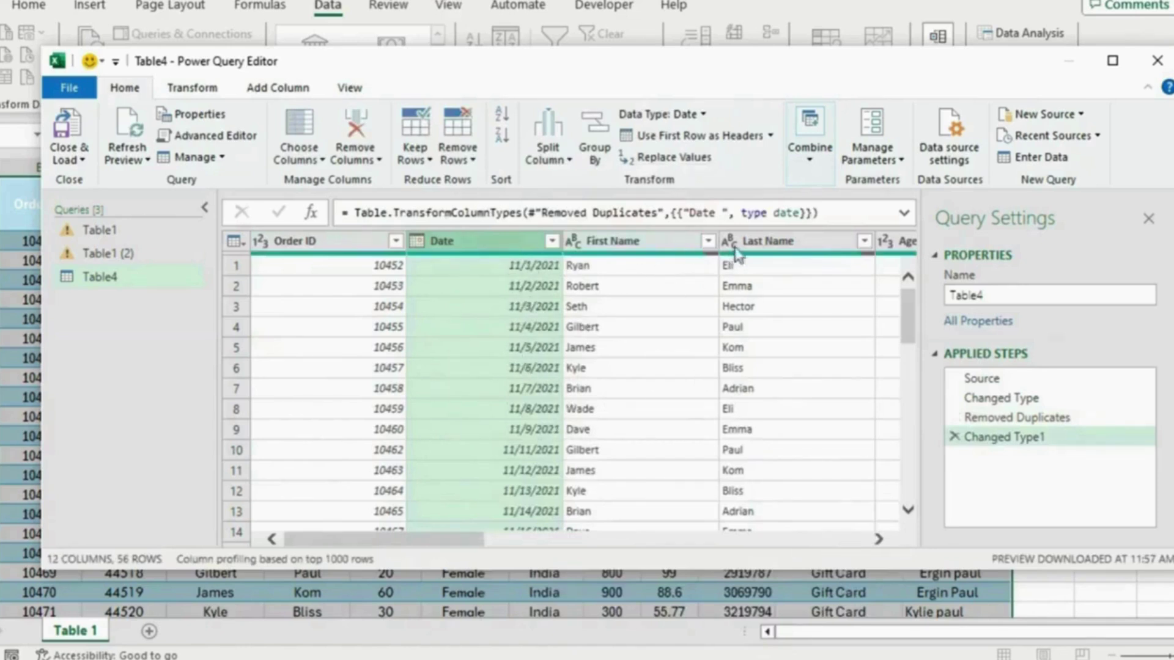
Step: Merge the First Name and Last Name columns with a Space separator into one column called Names
left_click(662, 251)
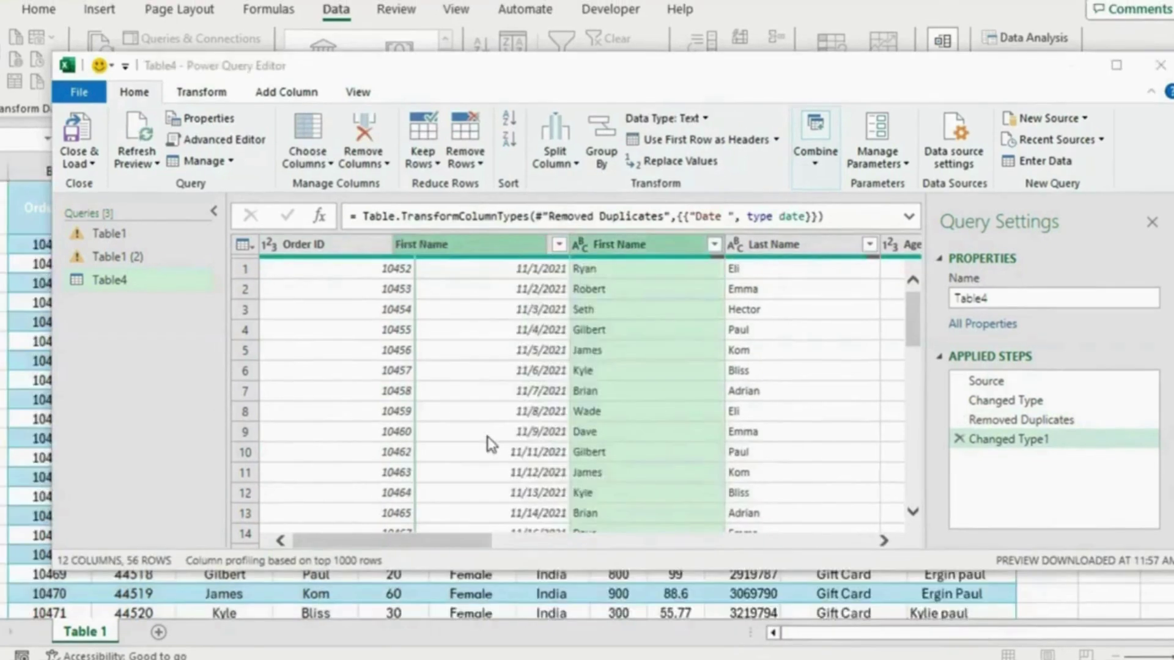
left_click_drag(486, 437, 795, 257)
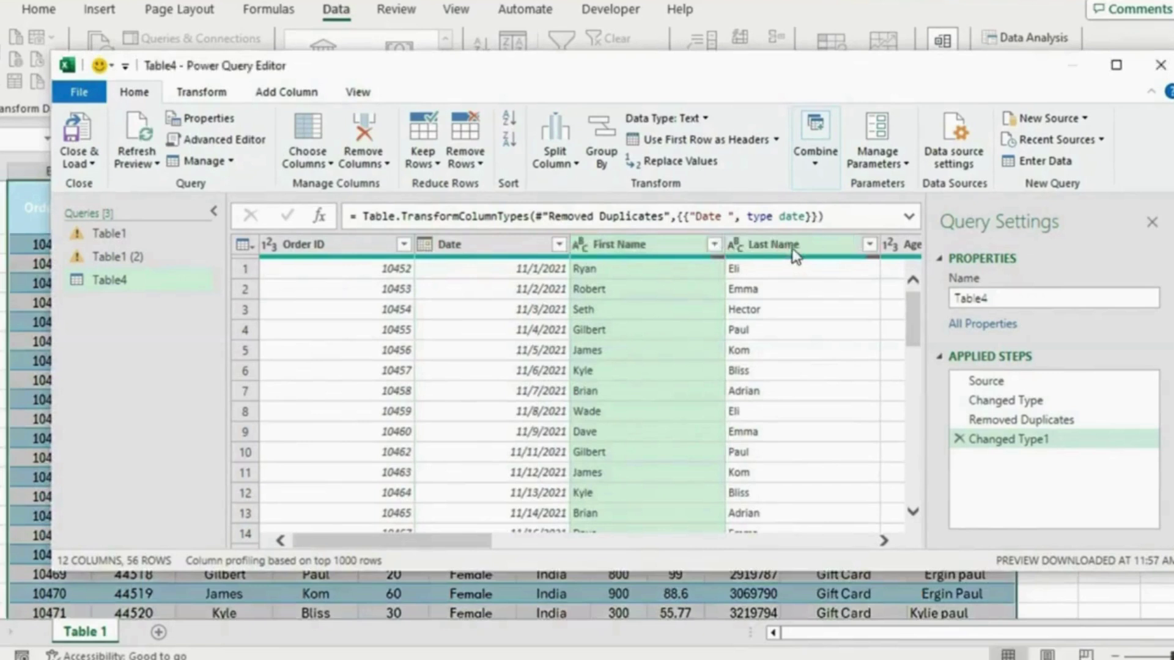
left_click(795, 245, "ctrl")
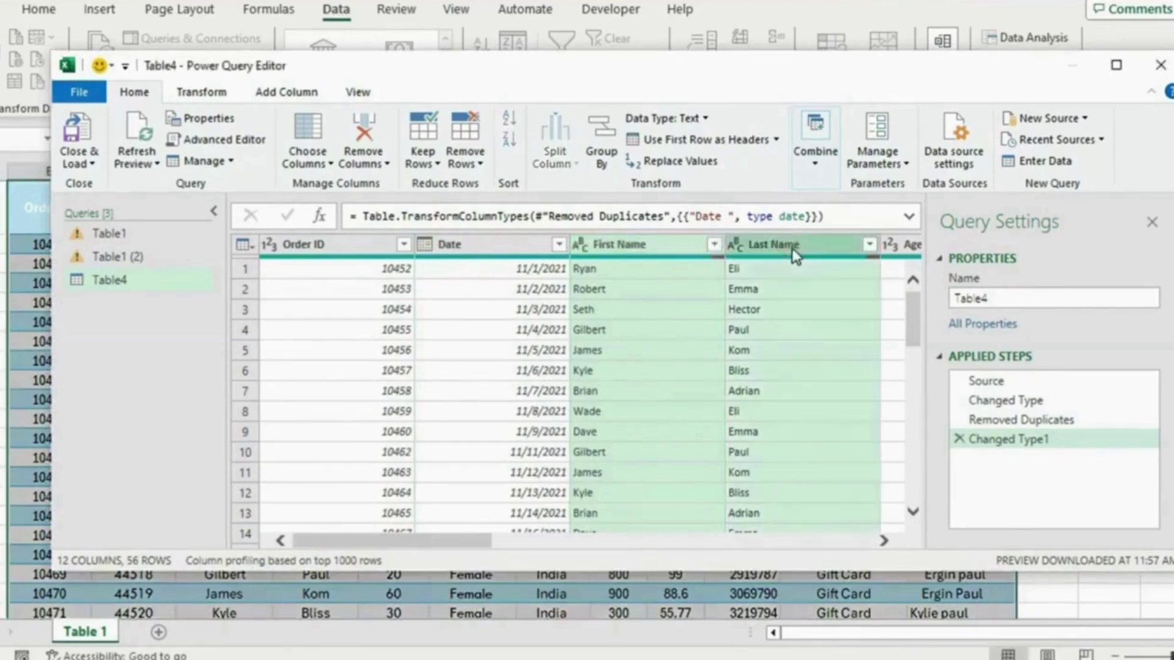
right_click(677, 247)
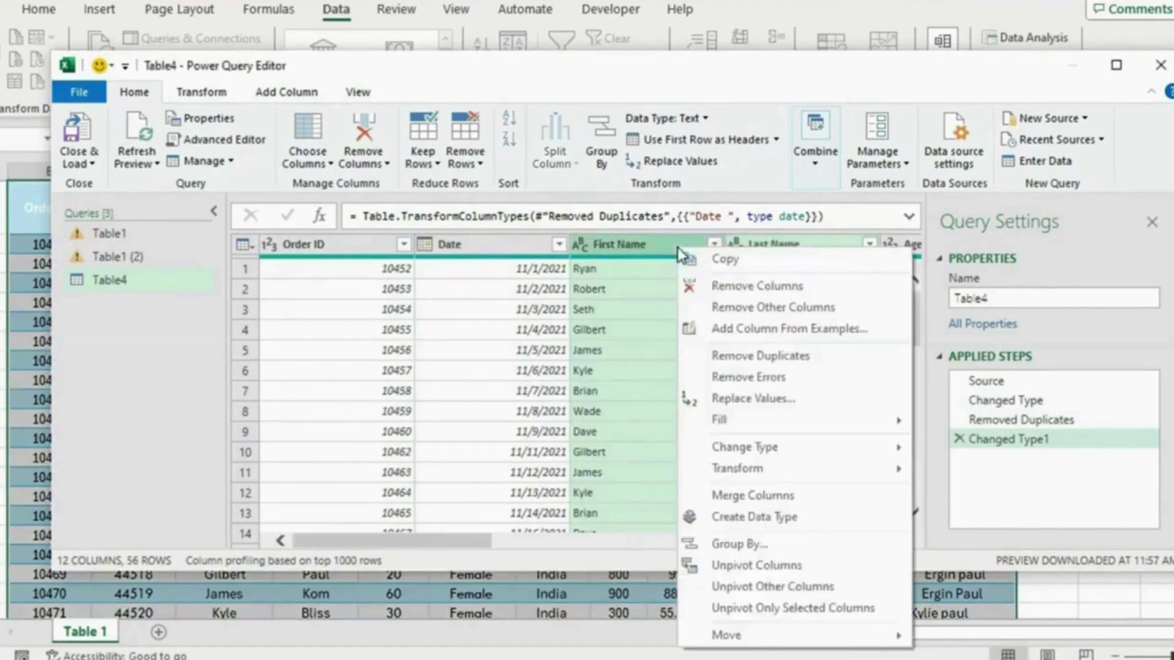
left_click(772, 496)
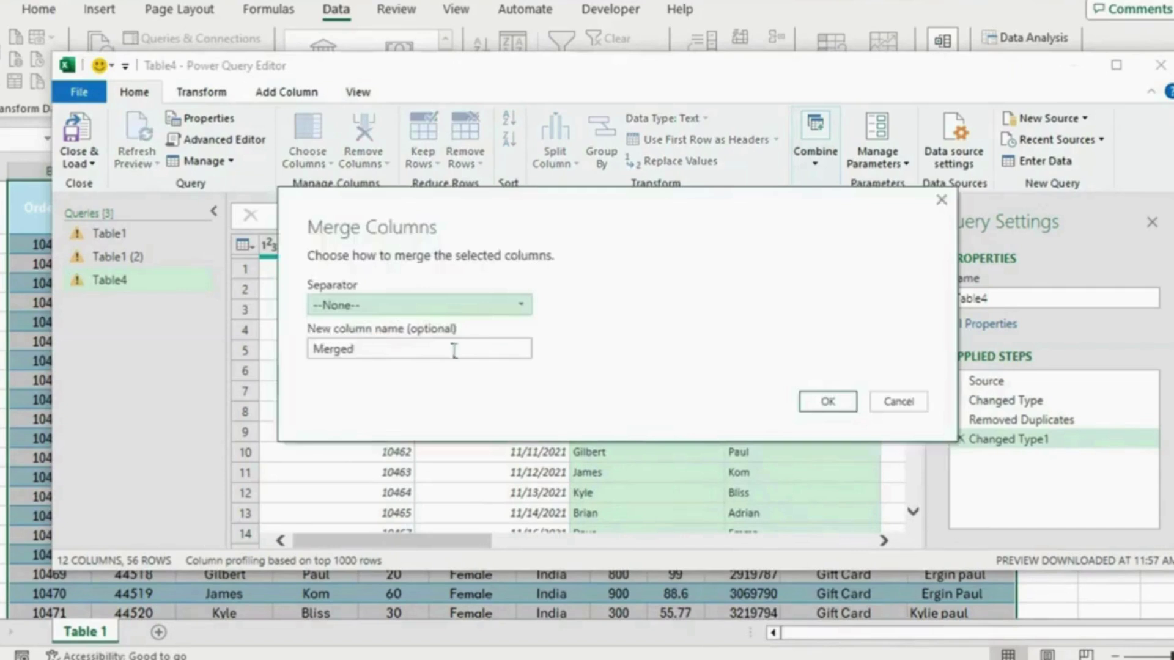
left_click(524, 315)
left_click(394, 428)
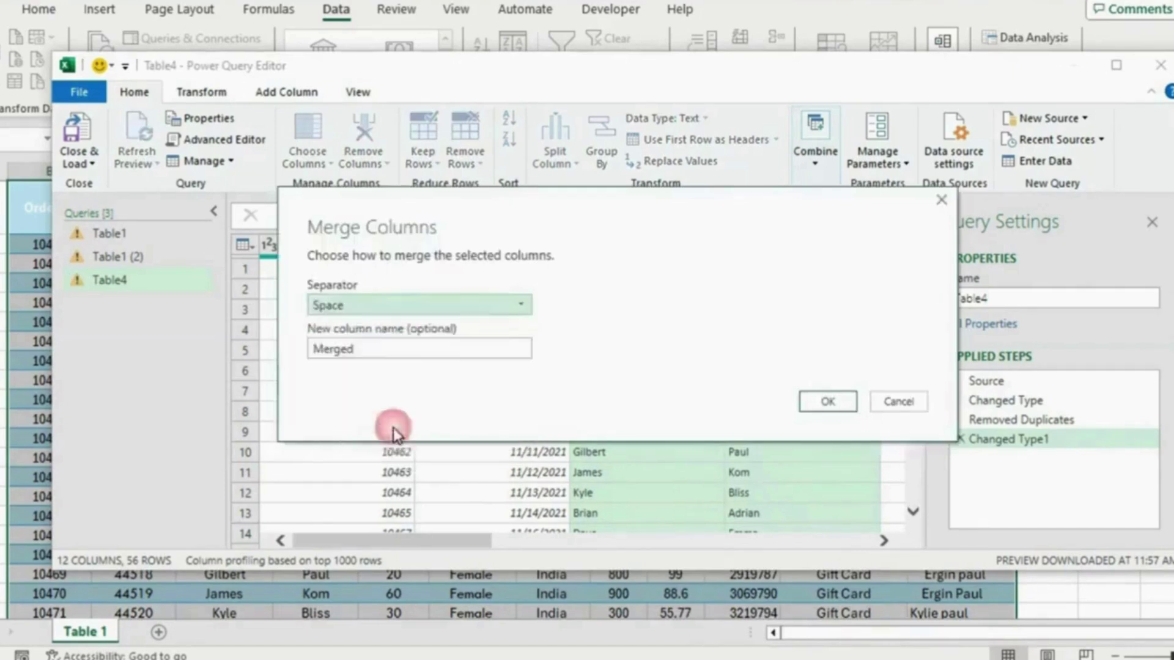
left_click_drag(467, 349, 263, 374)
type("N")
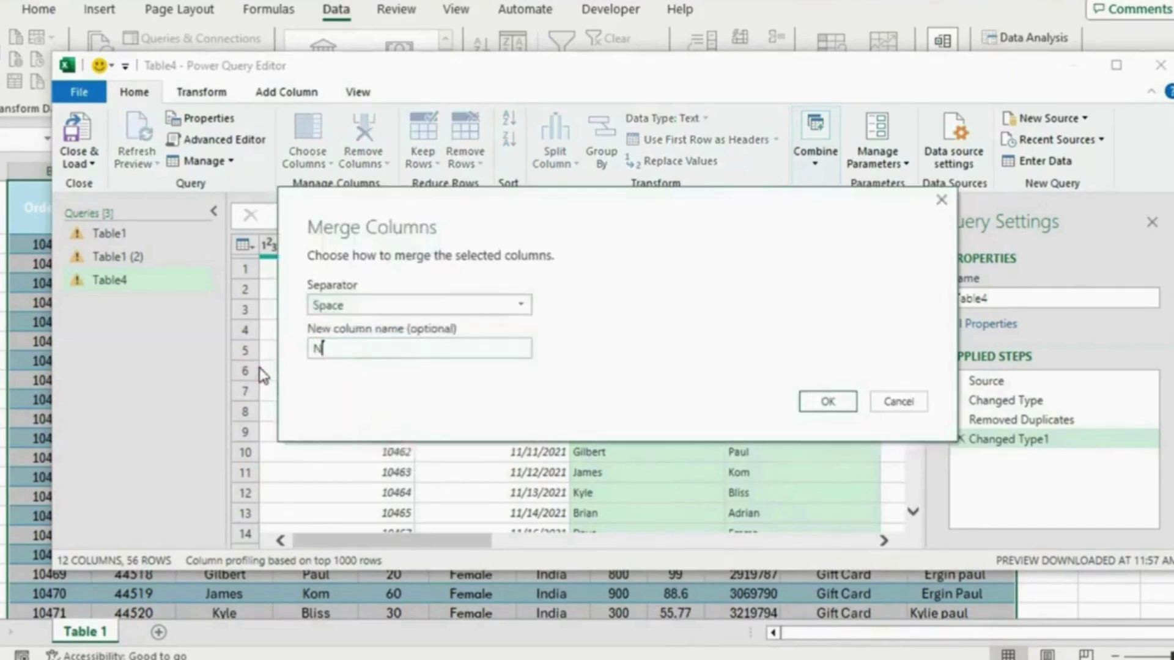
type("ames")
left_click(828, 401)
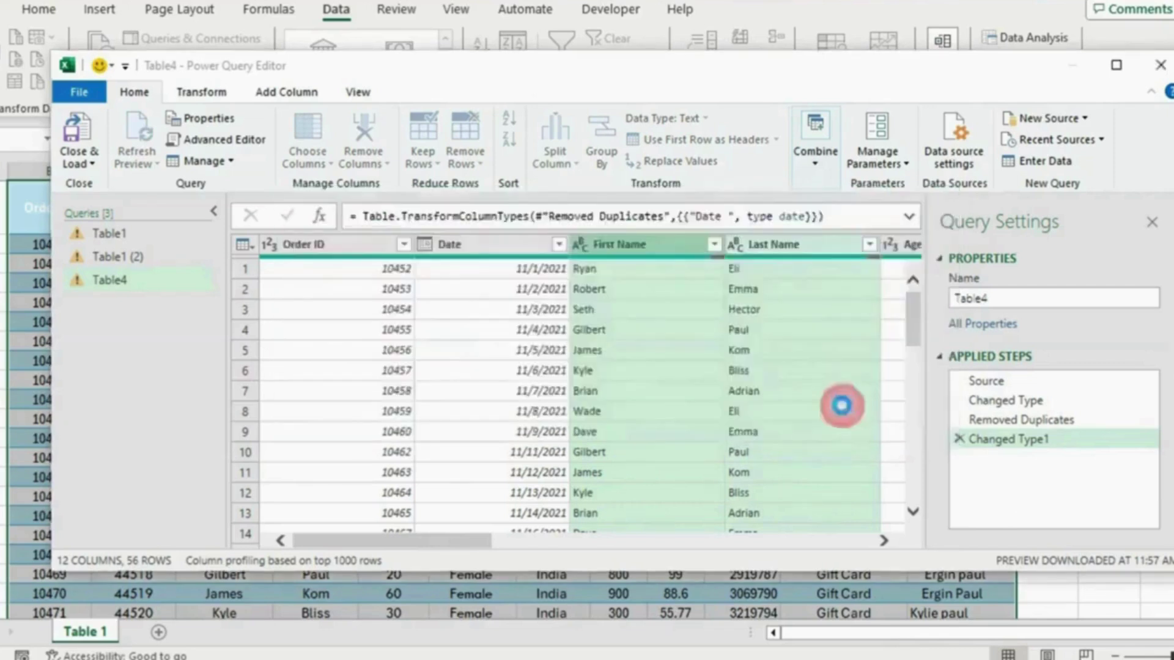
left_click(634, 334)
left_click(616, 246)
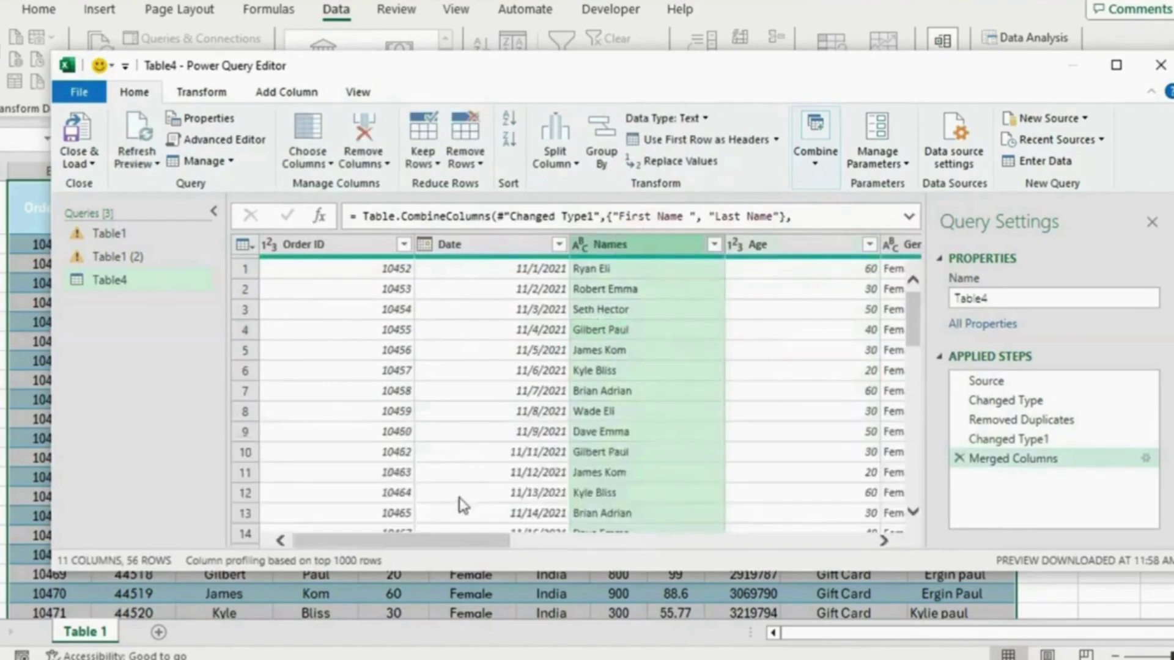
Step: Change the data type of the Units column to Whole Number and check the rounded entries
left_click_drag(453, 542, 730, 544)
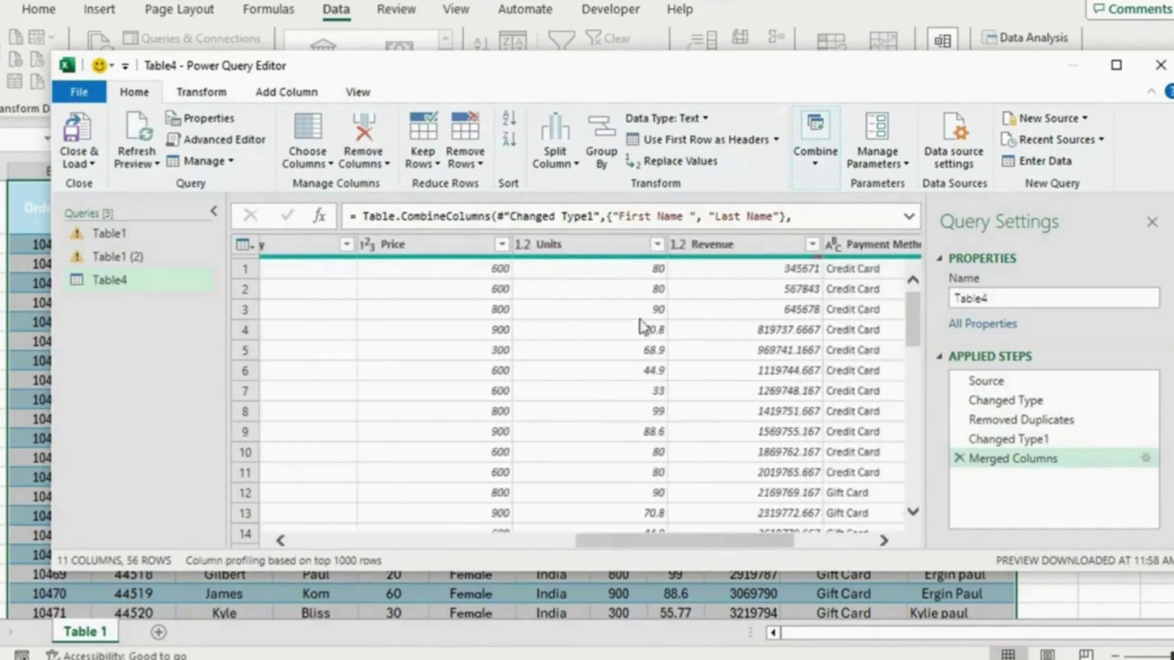
left_click(627, 333)
left_click(628, 351)
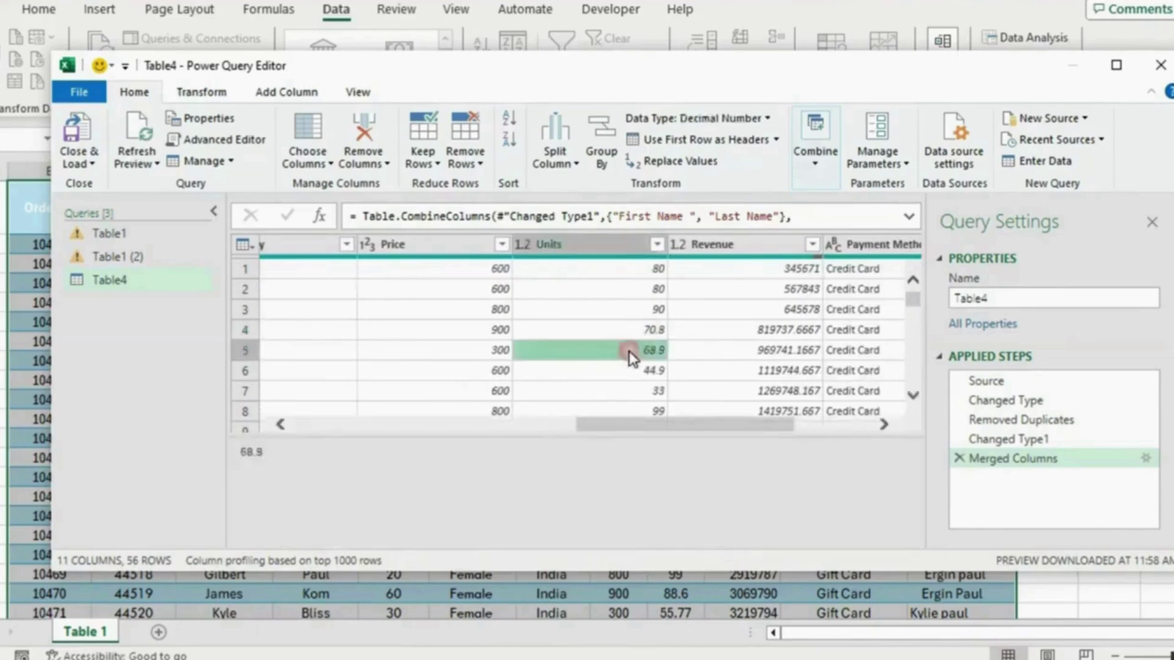
left_click(632, 370)
left_click(581, 248)
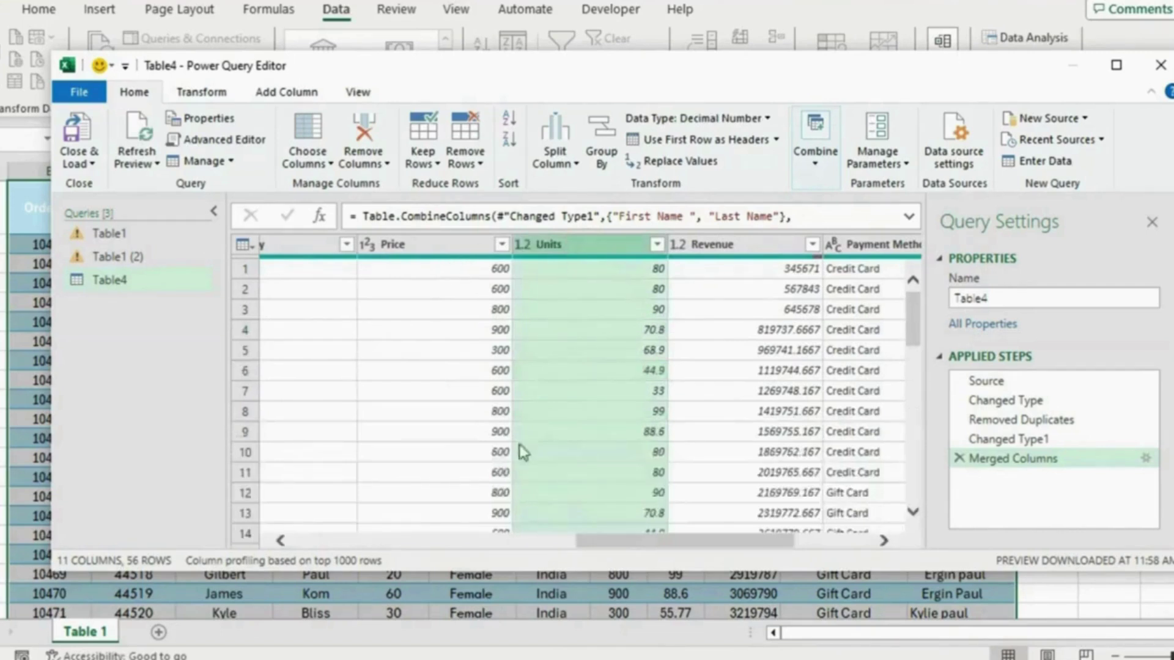
left_click(208, 97)
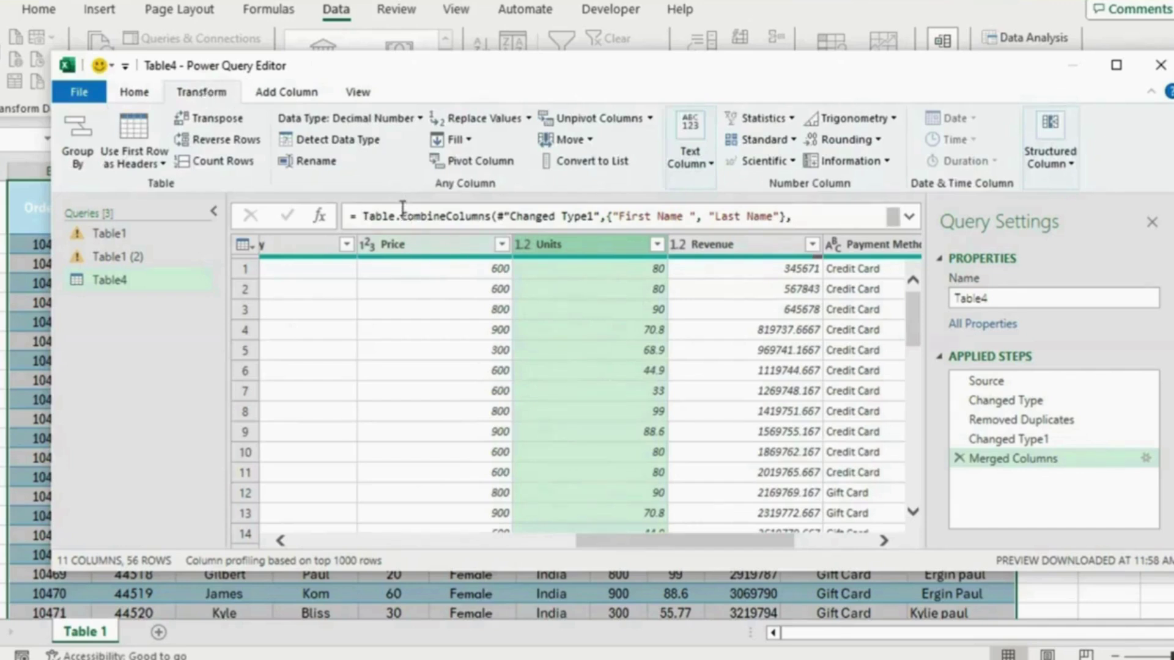
left_click(417, 119)
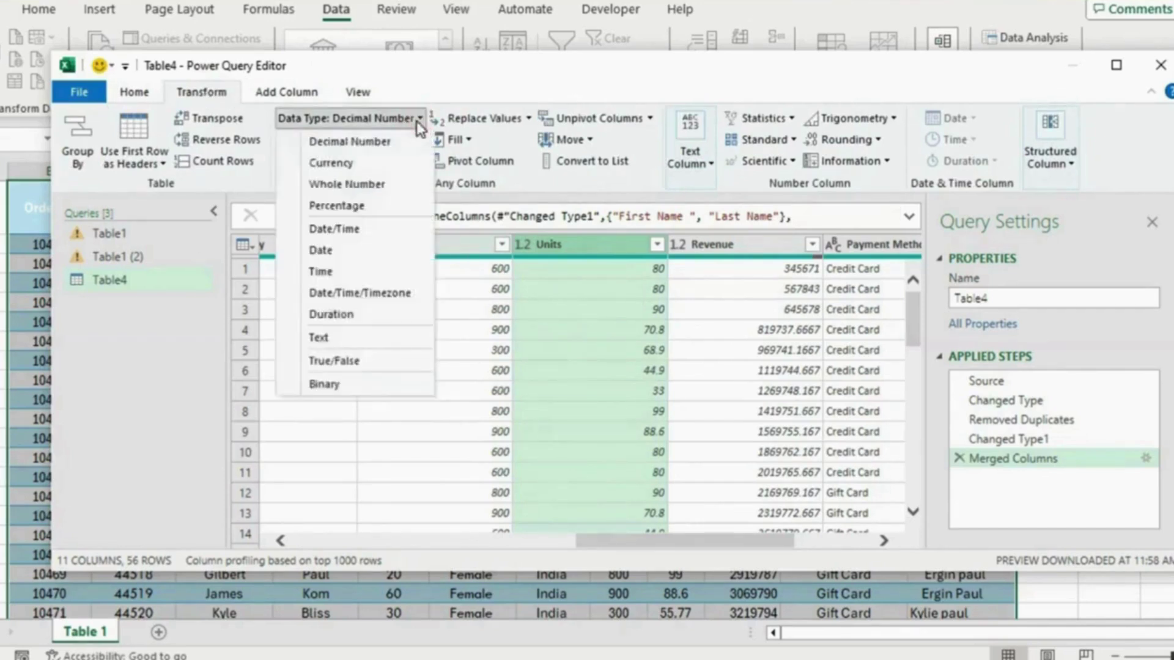
left_click(383, 185)
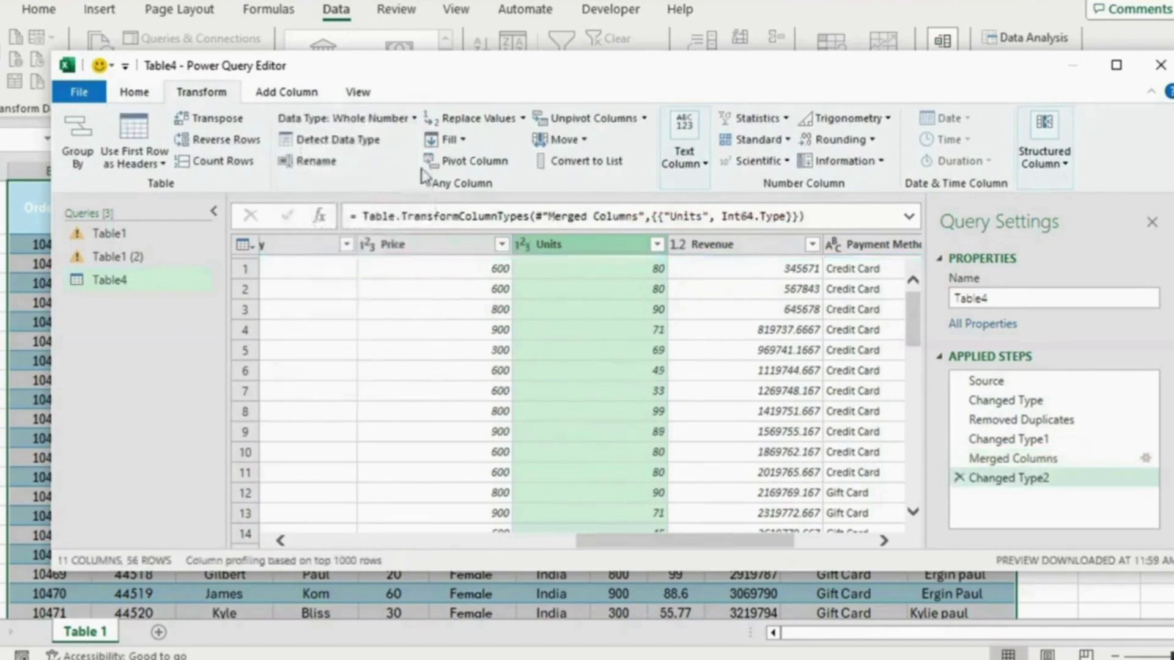
left_click(636, 310)
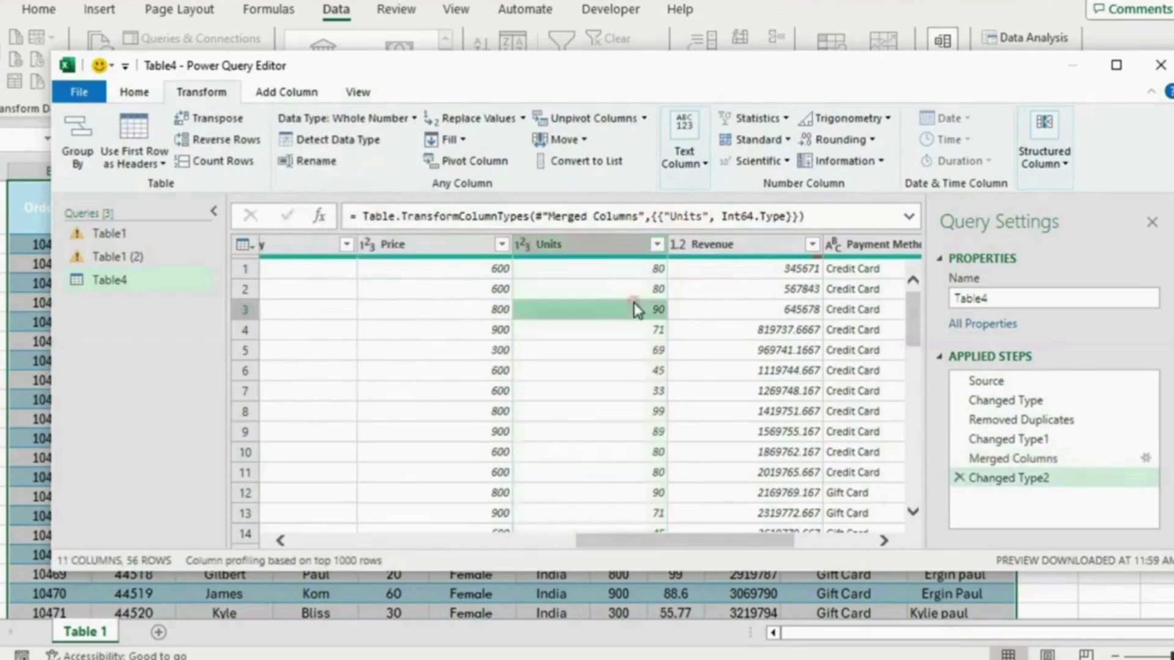
left_click(597, 331)
left_click(598, 354)
Step: Format the Sales Person column with Capitalize Each Word
left_click_drag(615, 429, 713, 427)
left_click(802, 246)
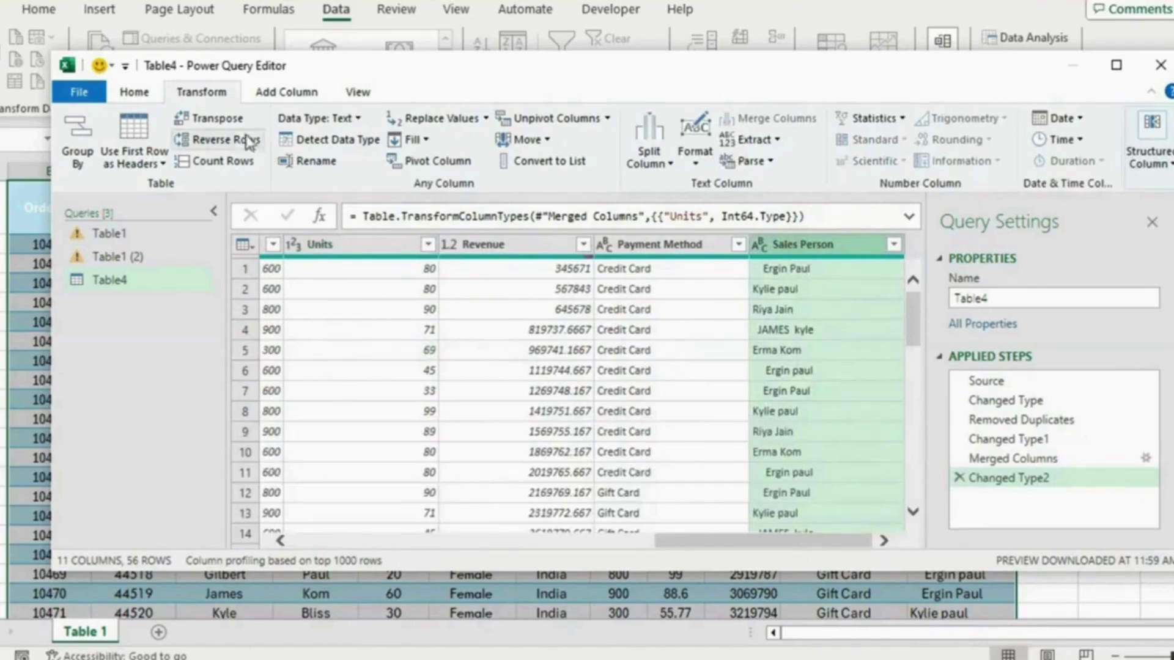
left_click(695, 160)
left_click(698, 164)
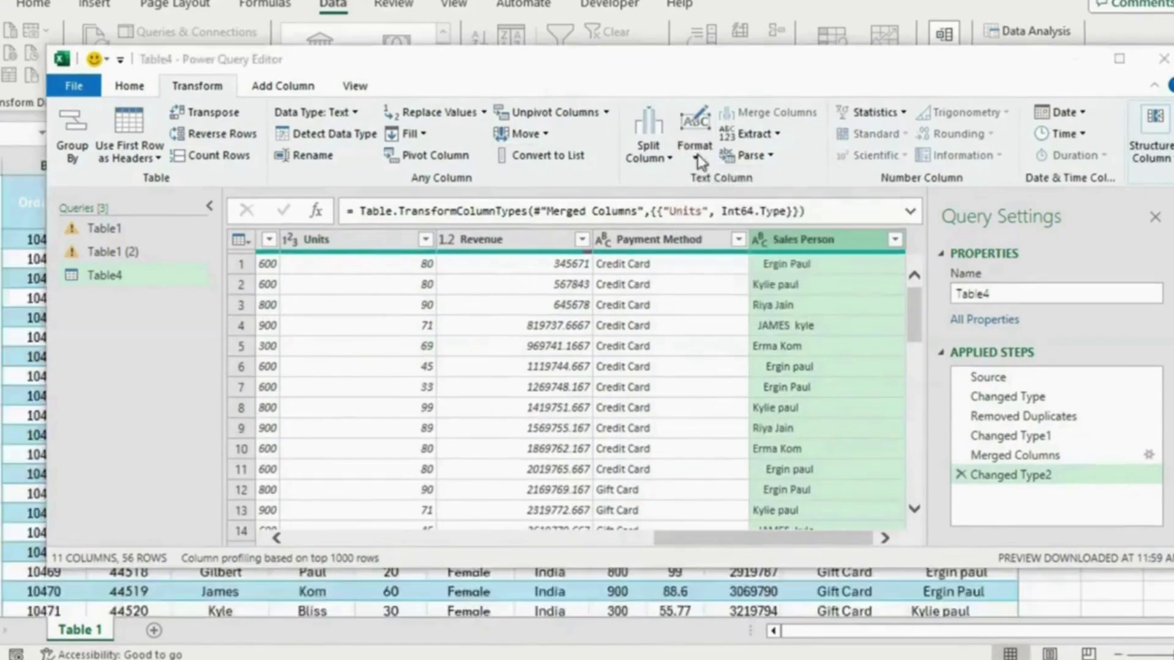
left_click(697, 157)
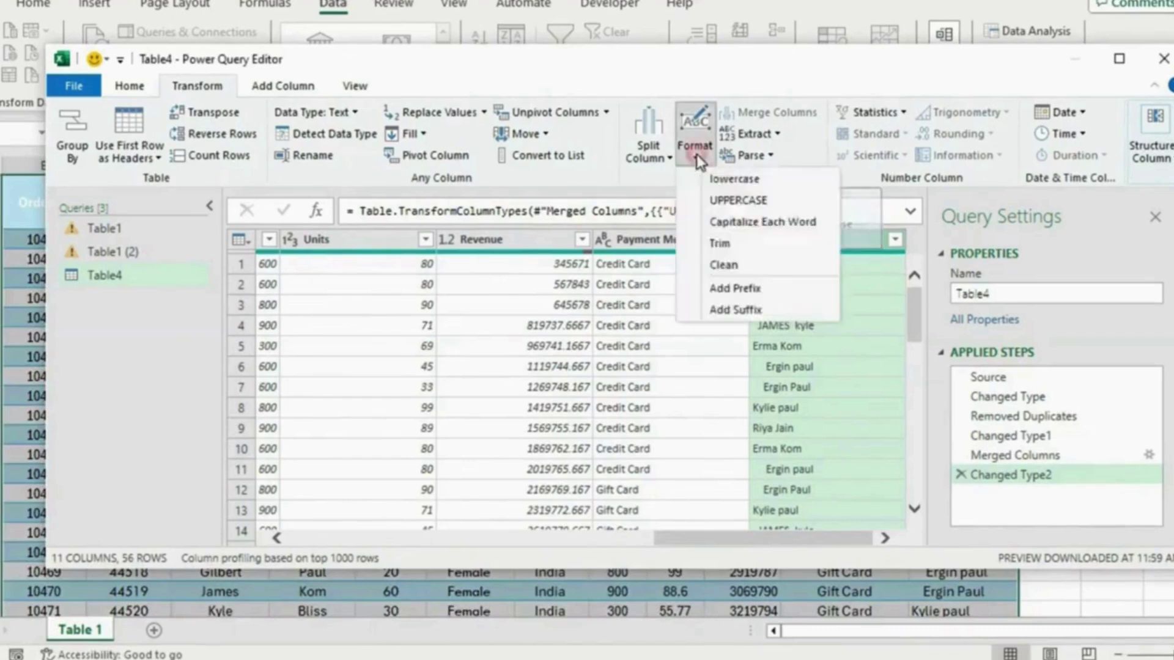
left_click(761, 222)
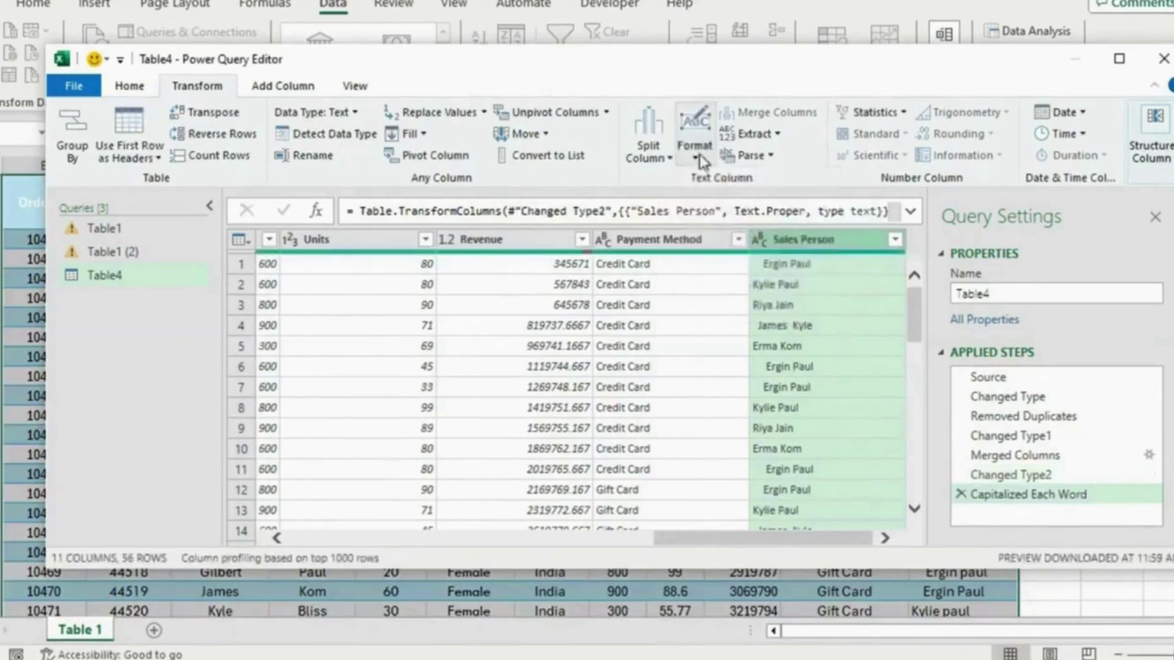
Step: Trim the leading and trailing spaces from the Sales Person column
left_click(695, 153)
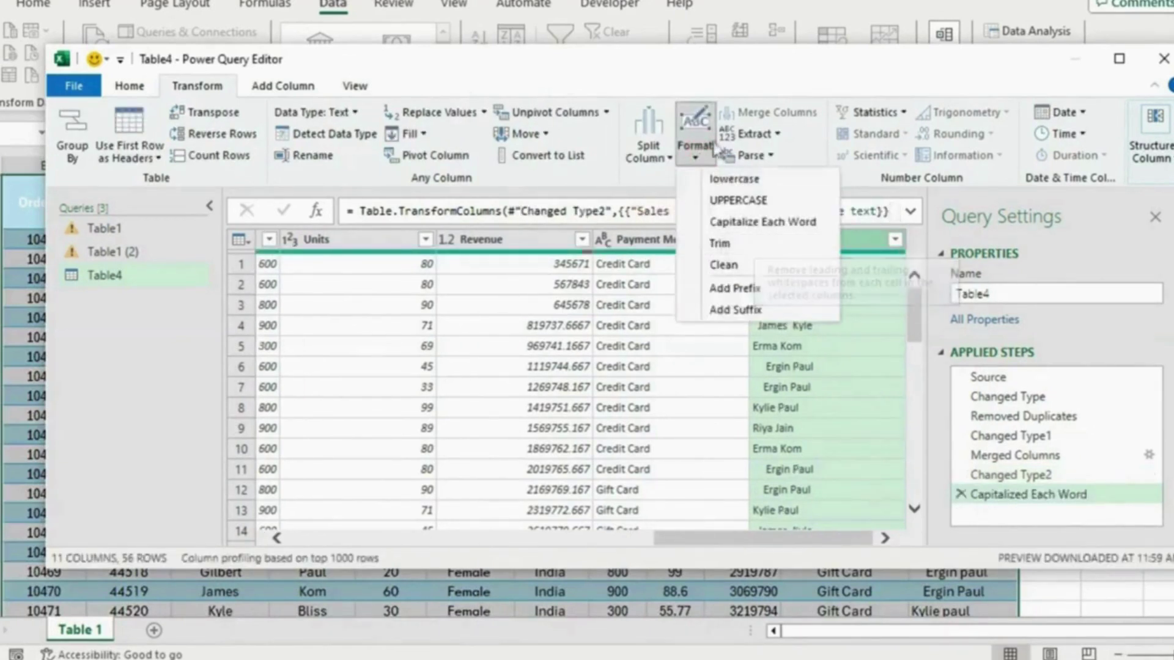
left_click(721, 244)
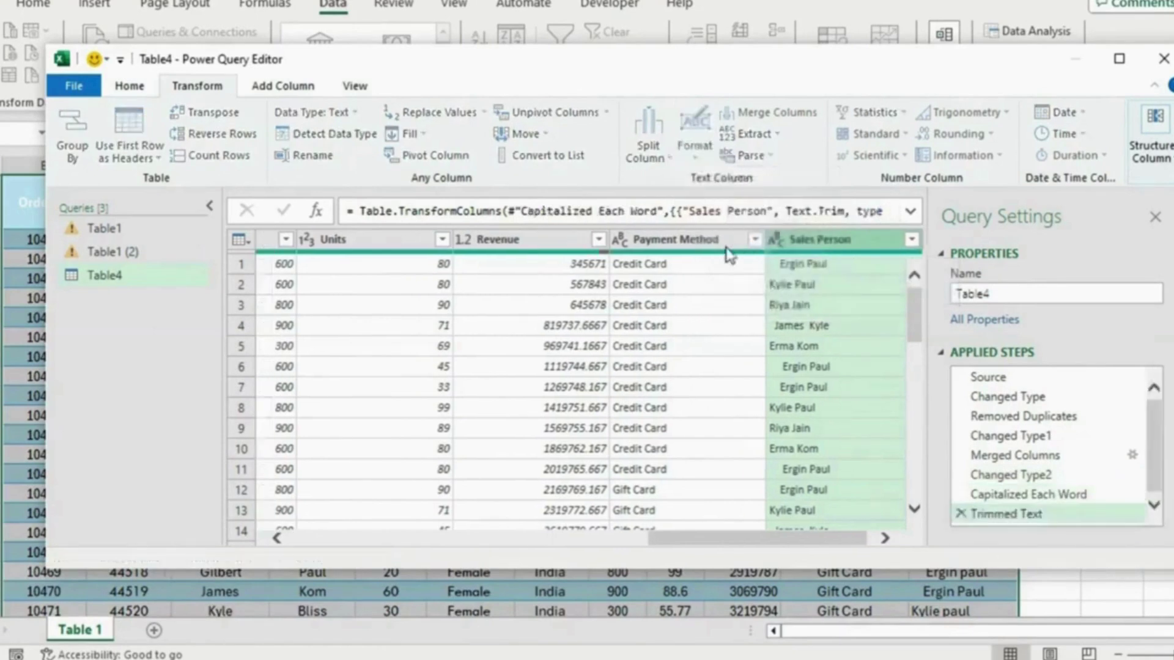
left_click(795, 326)
Step: Close the Power Query Editor and load the cleaned query into a new worksheet
left_click_drag(709, 422, 444, 421)
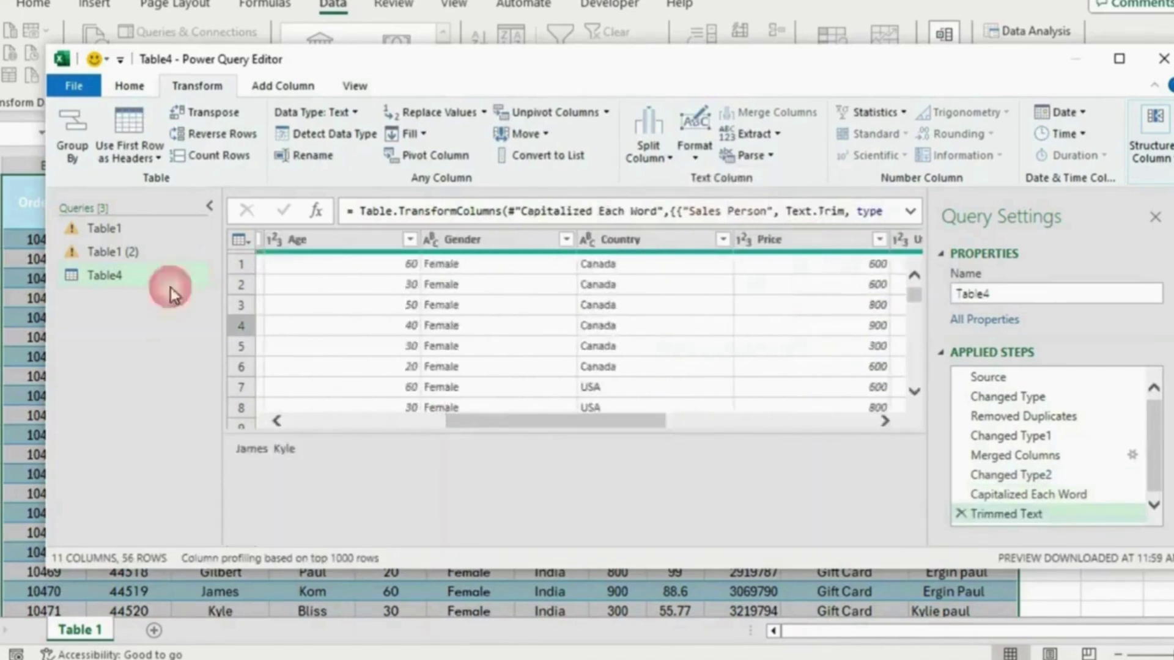
left_click(129, 86)
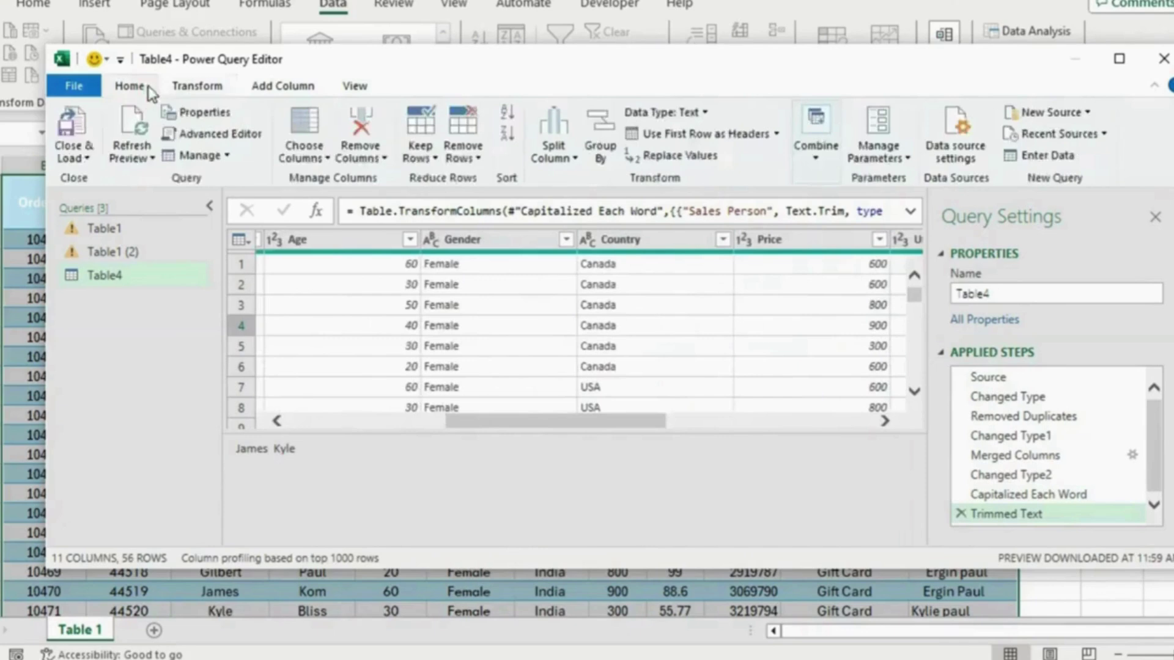
left_click(72, 130)
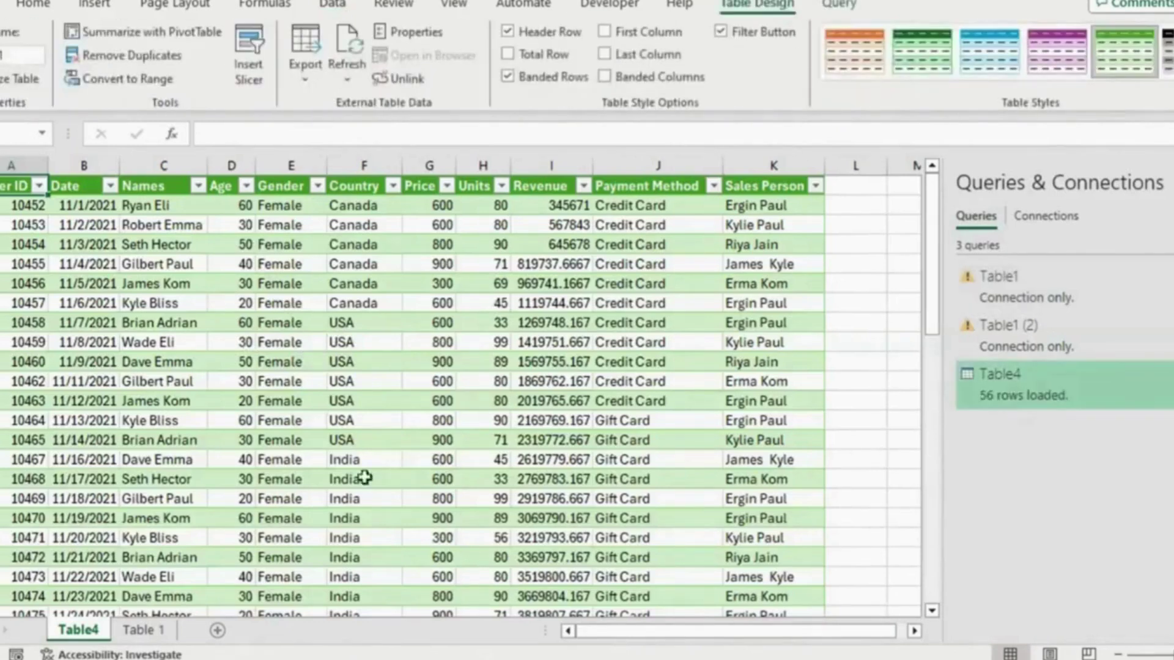
left_click(499, 383)
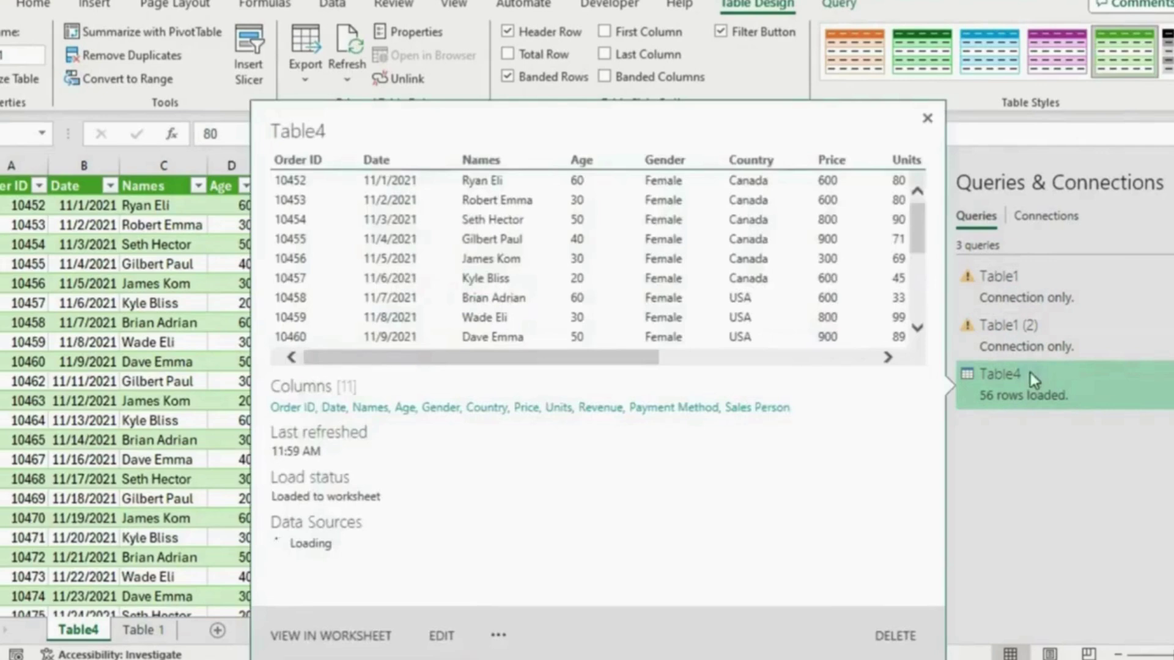
Step: Review the order table loaded from the Table4 query, including its Country and Revenue columns down to the last rows
right_click(1029, 373)
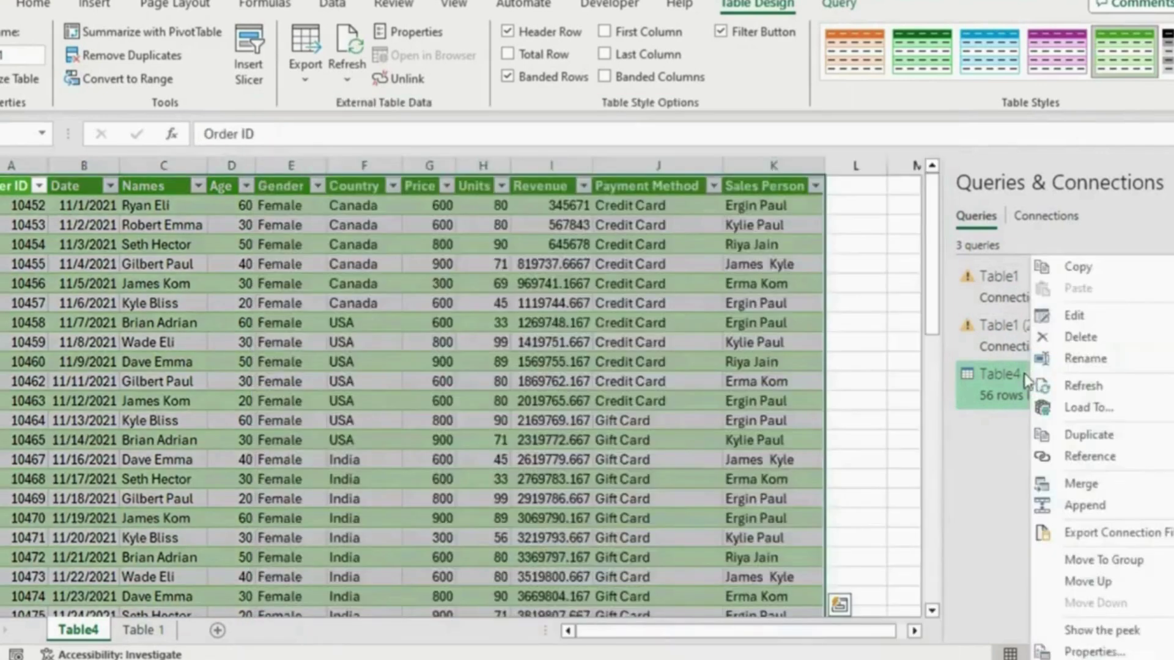
left_click(1052, 319)
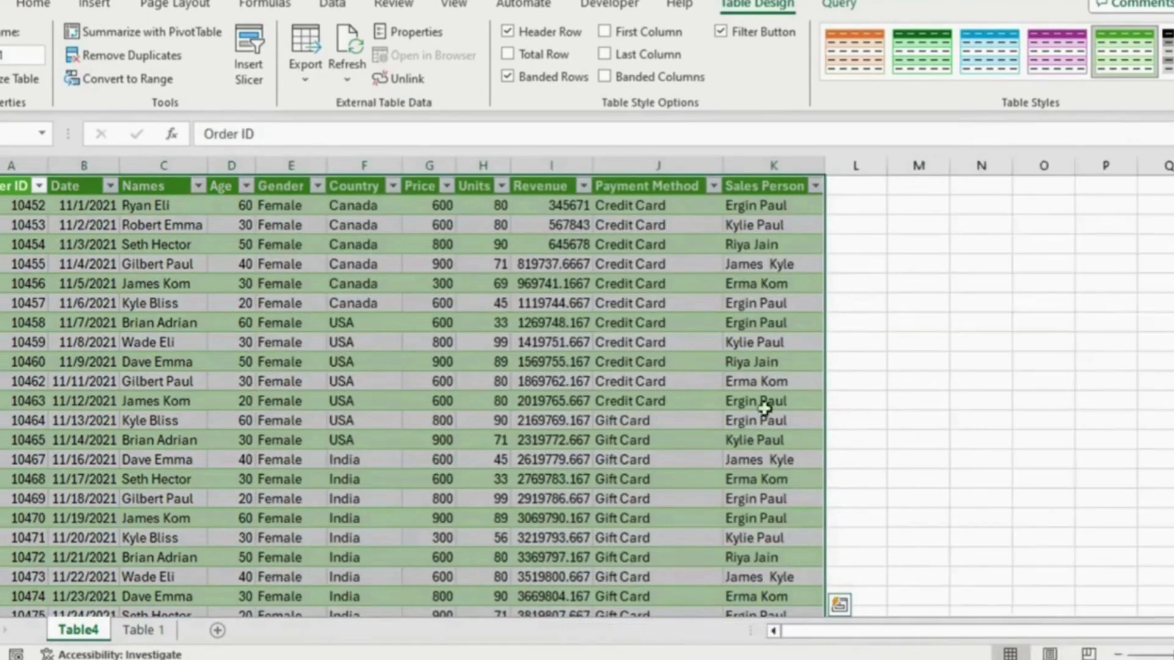
left_click(696, 461)
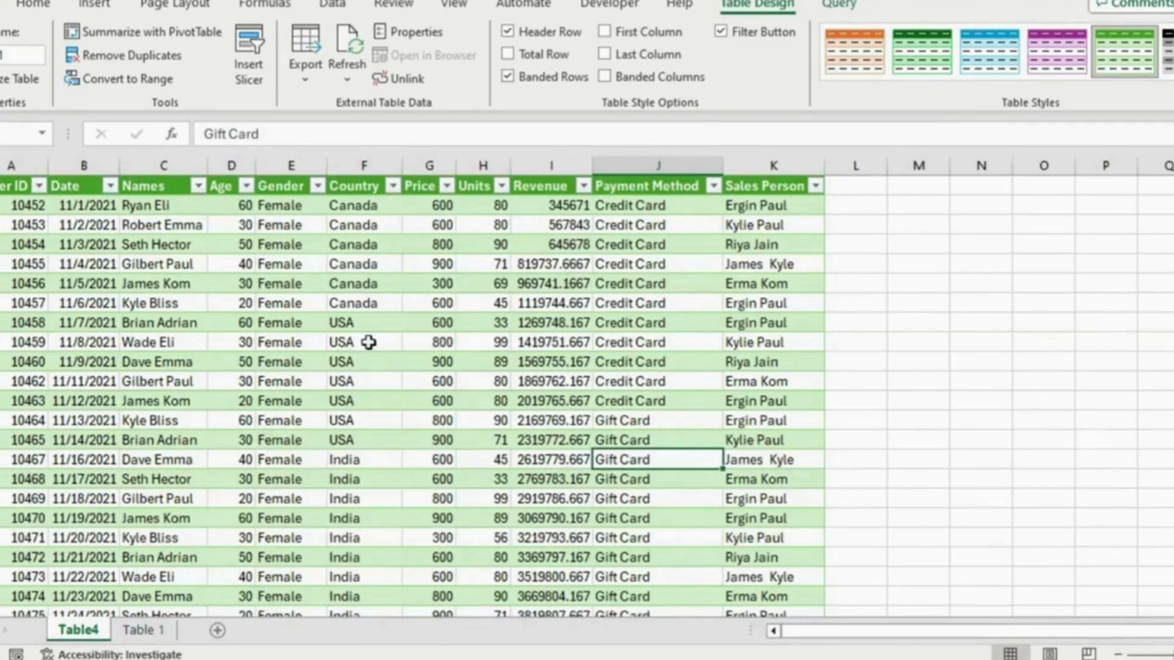
left_click(340, 305)
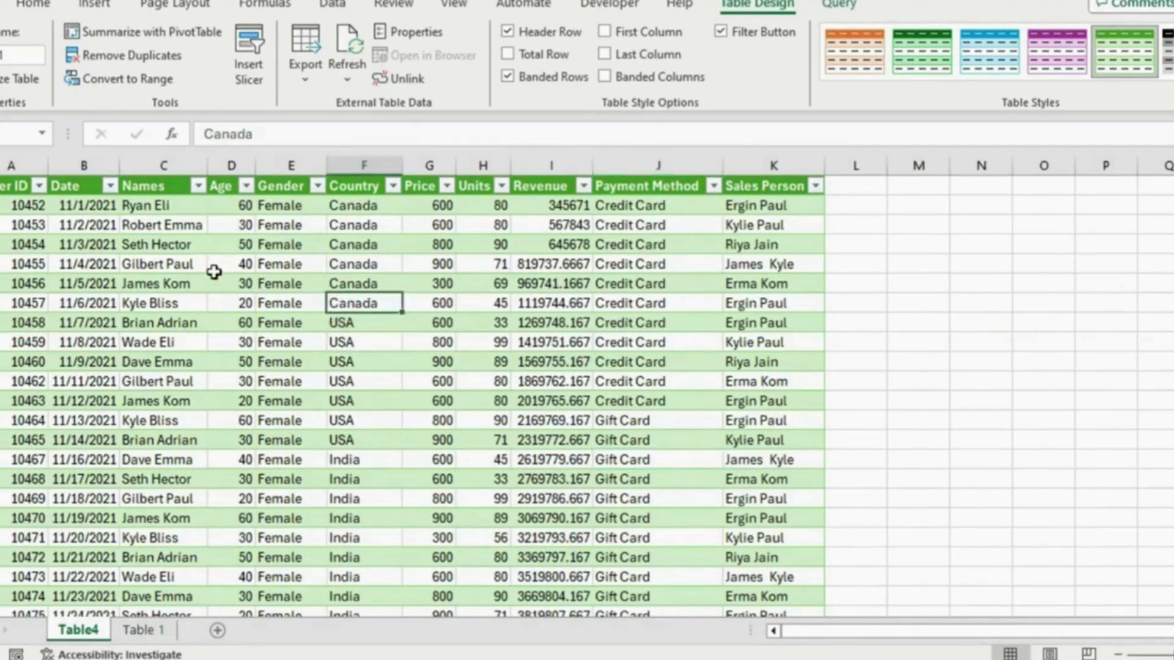
left_click(551, 165)
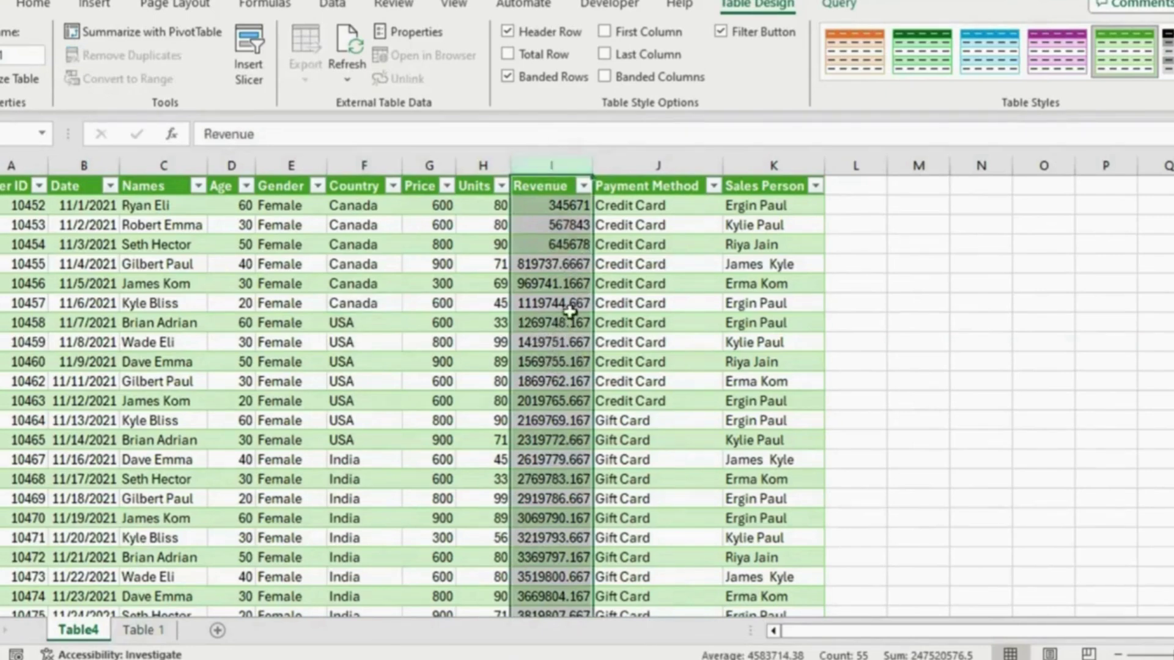
scroll(563, 311, "down", 12)
scroll(568, 312, "up", 11)
scroll(570, 312, "up", 2)
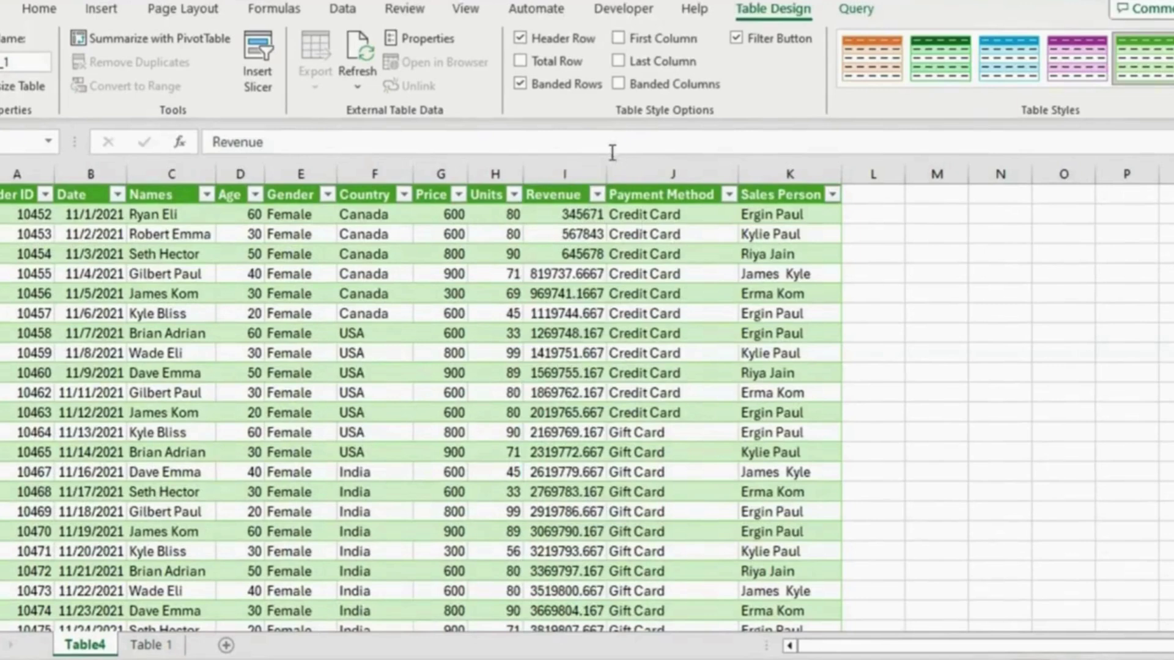
Step: Select the Revenue column and make sure the Analysis ToolPak is enabled among the Excel add-ins
left_click(587, 175)
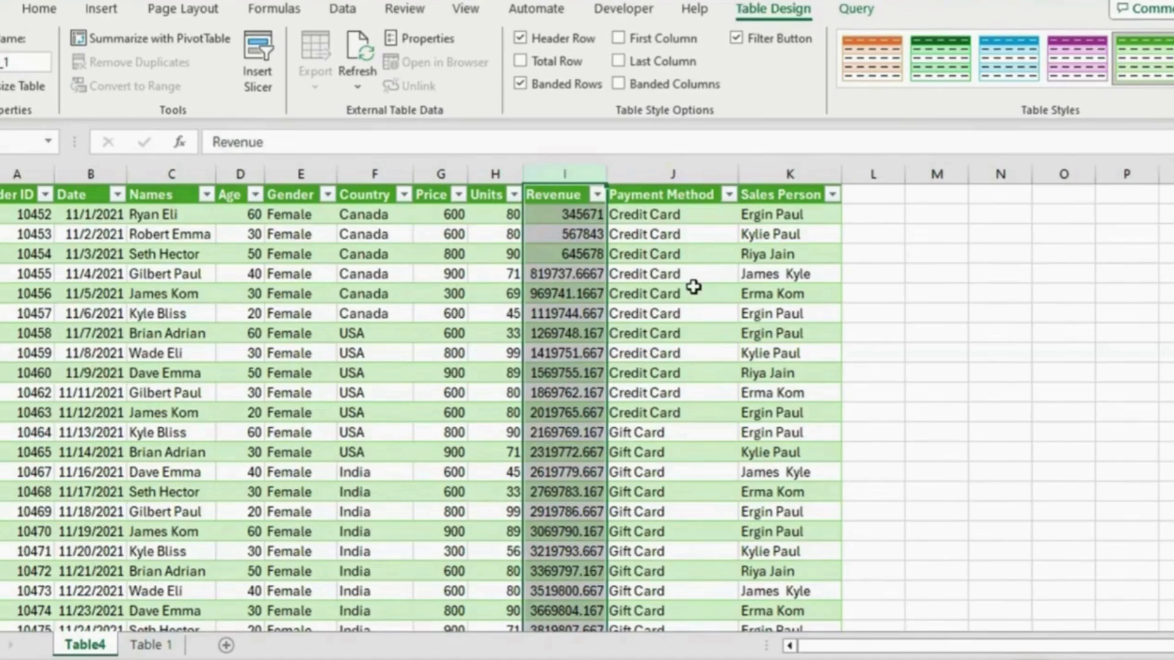
left_click(350, 12)
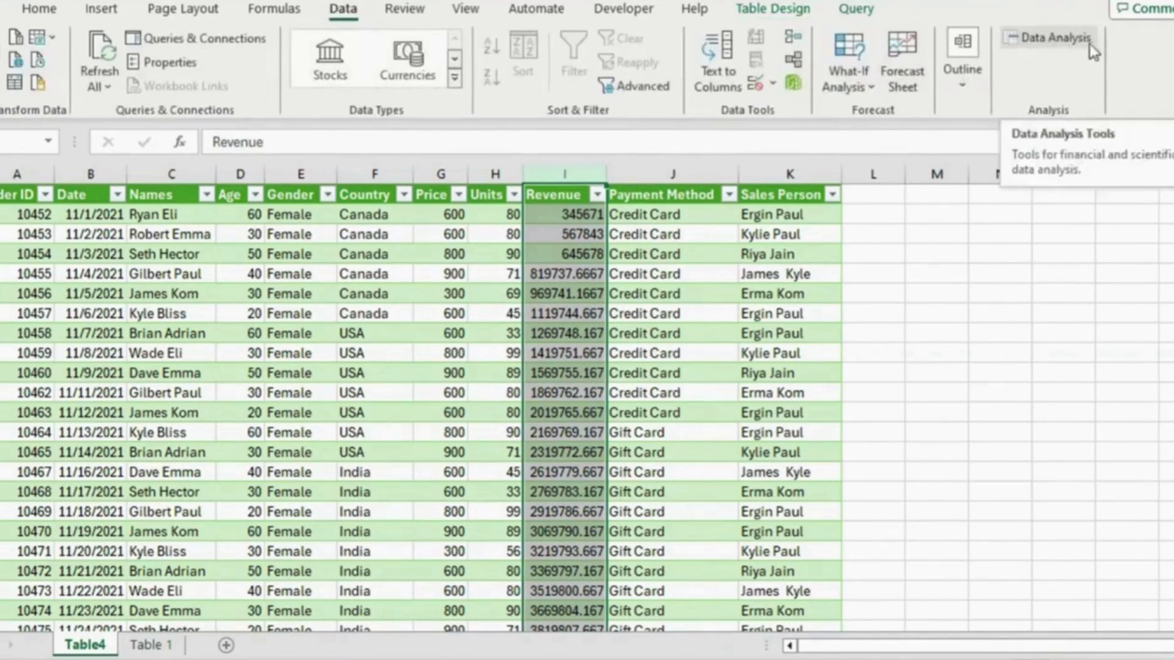
right_click(1052, 62)
left_click(1101, 108)
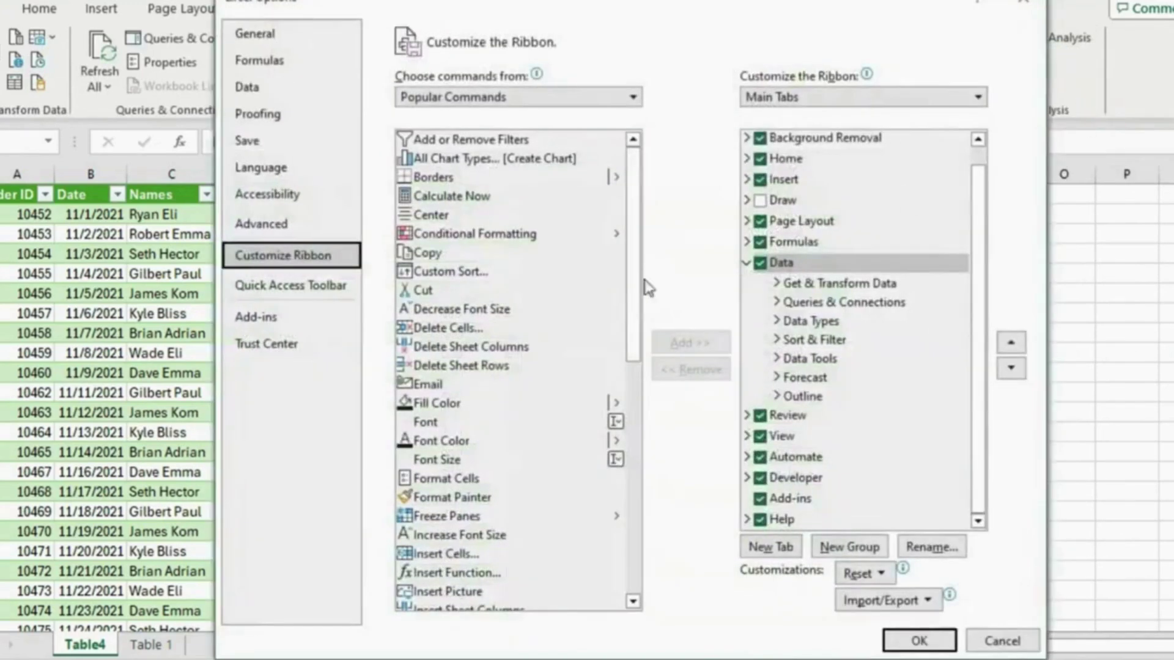
left_click(270, 319)
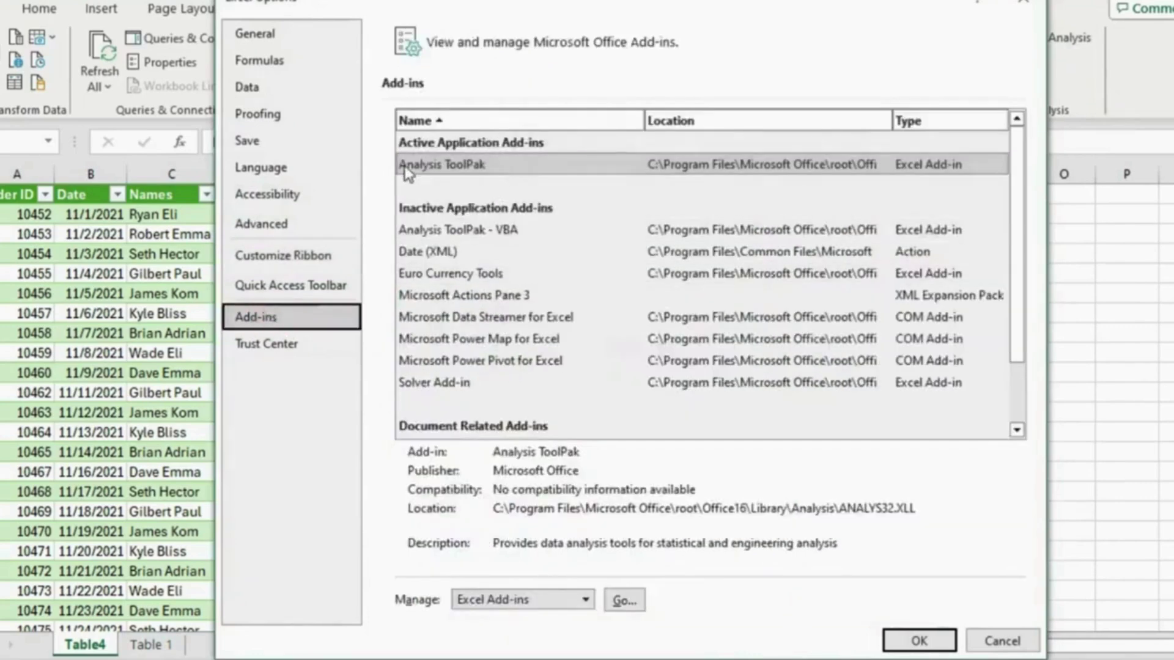
left_click(430, 174)
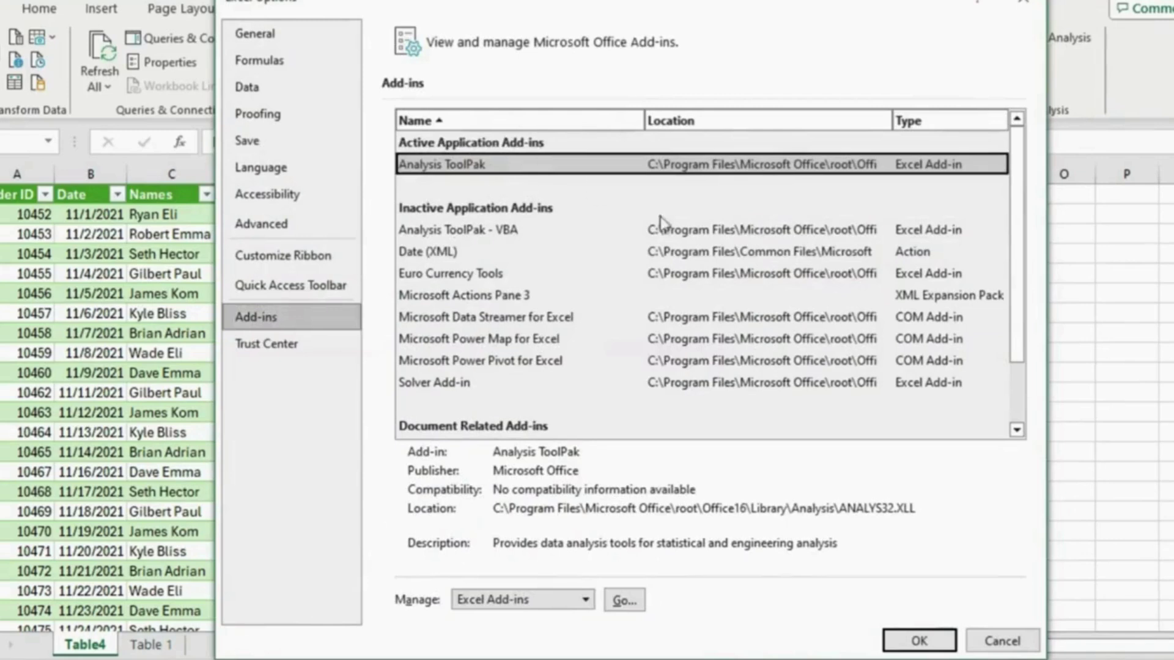
left_click(624, 600)
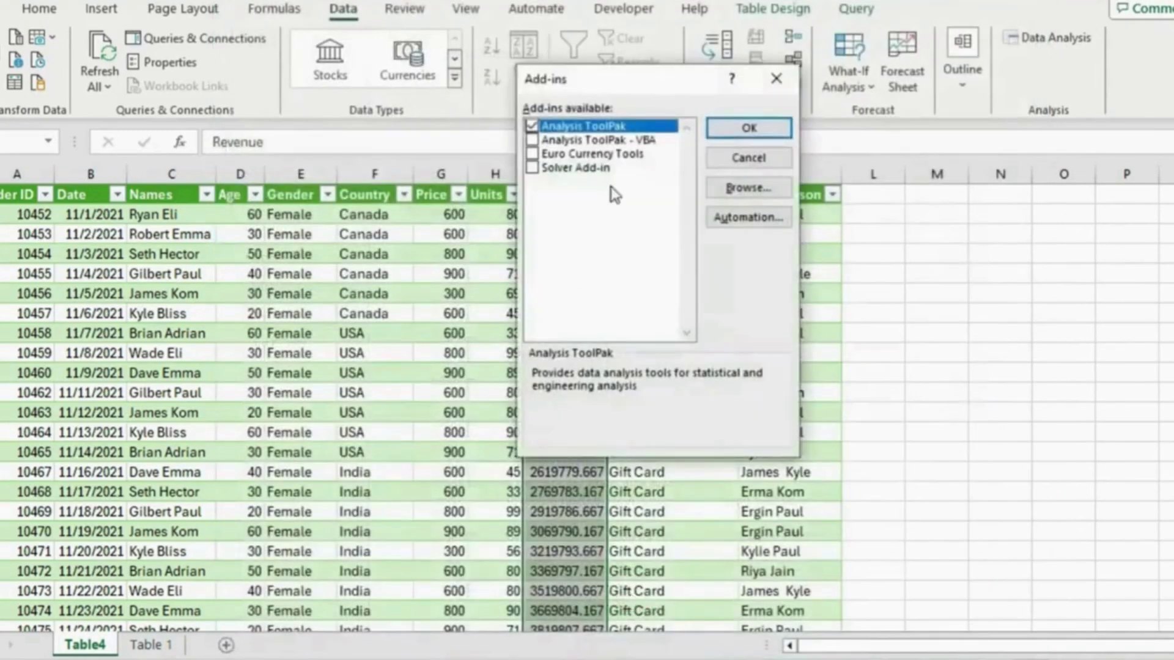
left_click(750, 127)
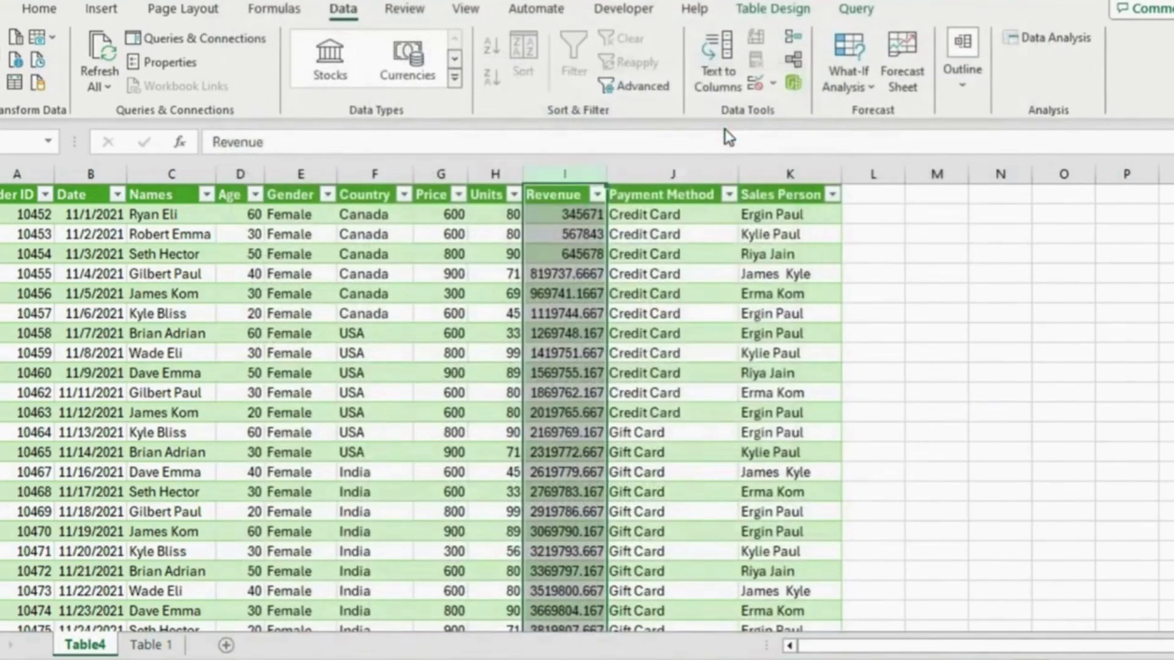
Step: Start the Descriptive Statistics analysis with the Revenue values in $I$2:$I$55 as the input range
left_click(1044, 44)
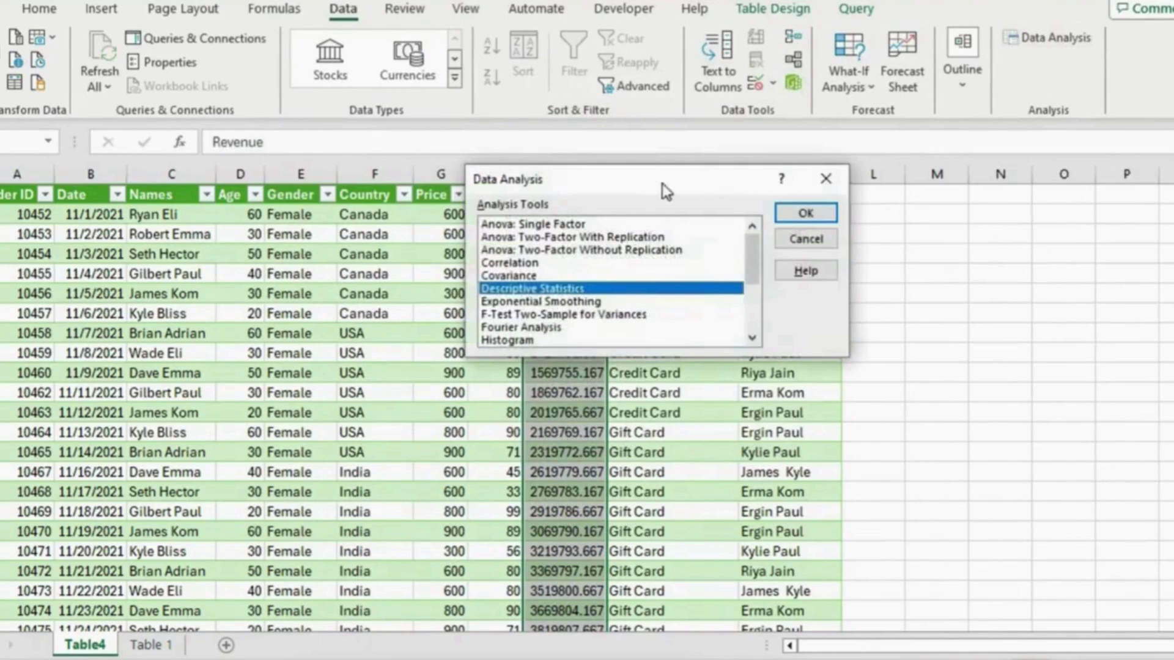
left_click_drag(662, 184, 596, 195)
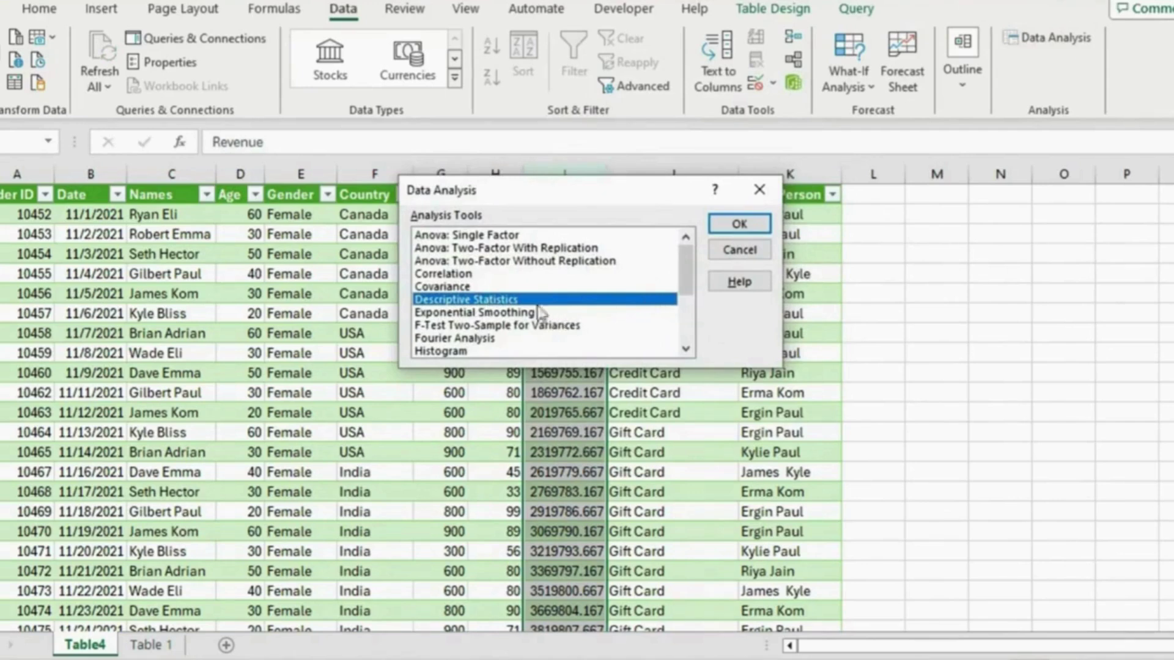
left_click(740, 225)
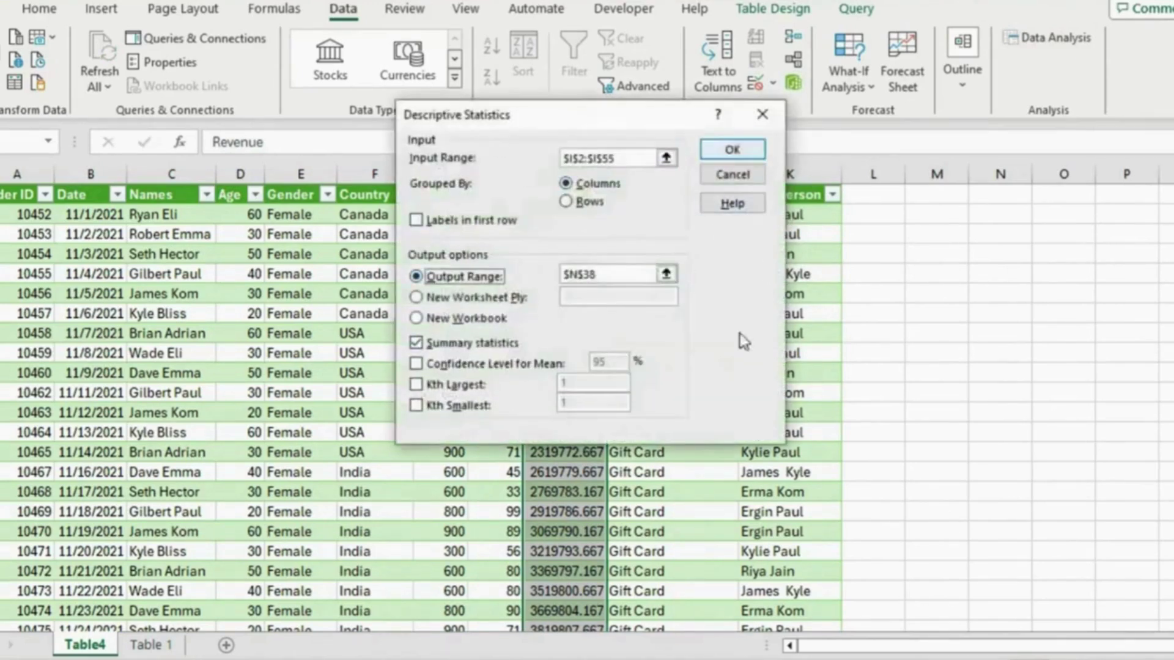
left_click(665, 158)
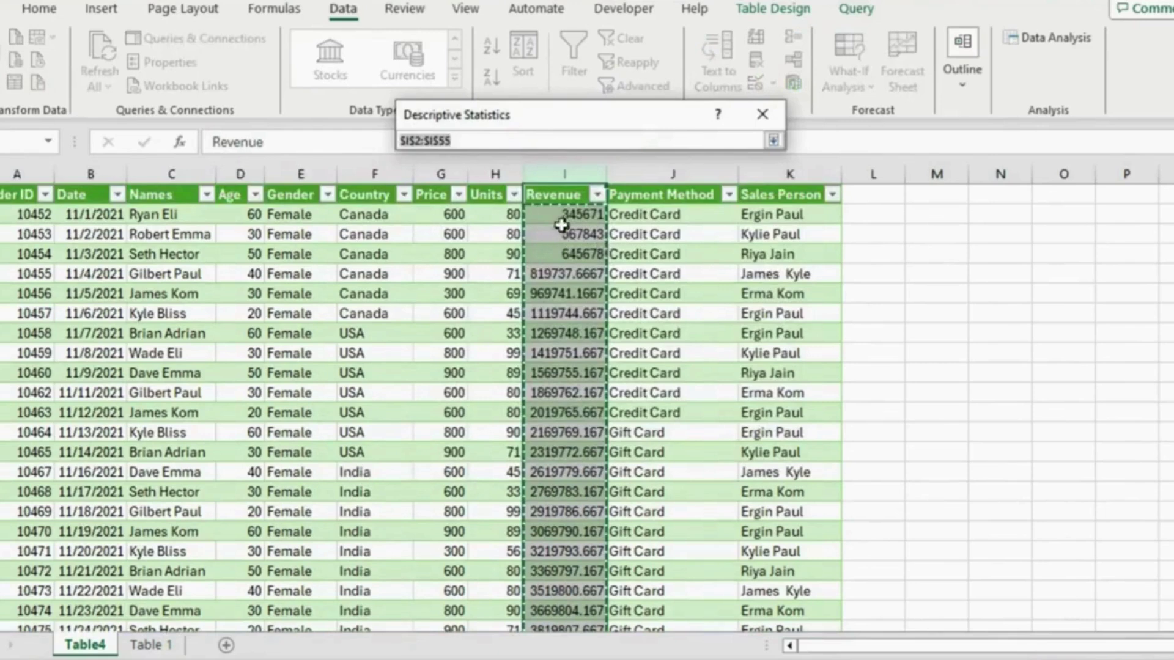
left_click(562, 216)
key("ctrl+shift+Down")
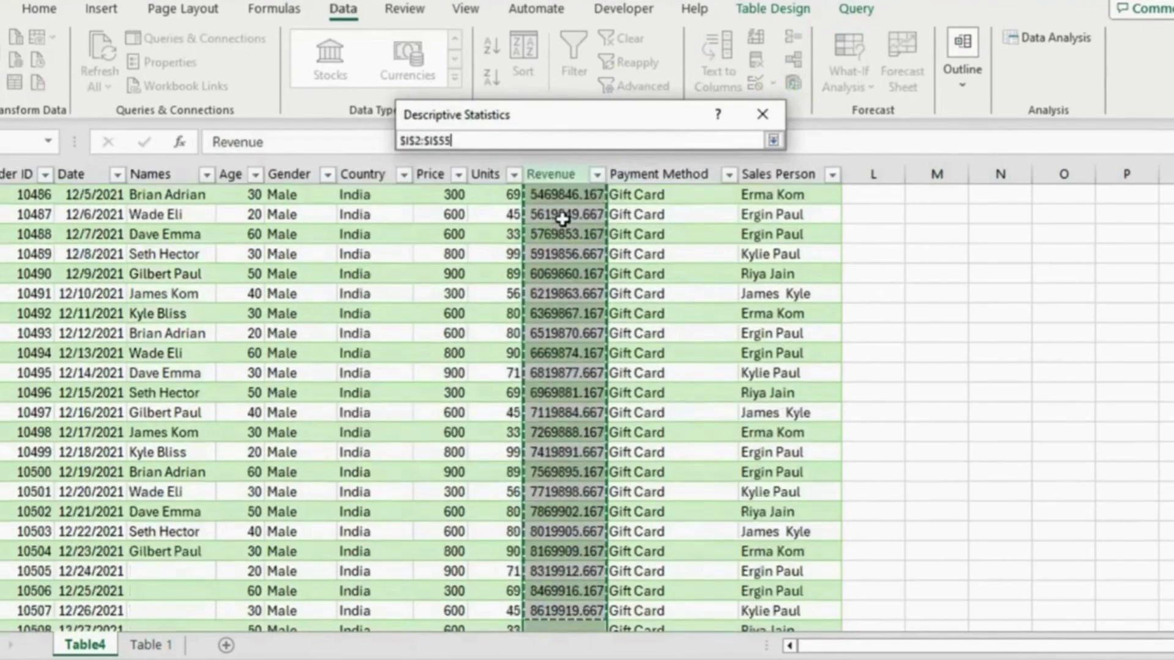
left_click(773, 140)
Step: Output the Summary statistics of the Revenue values to the range starting at cell $N$4
left_click(665, 274)
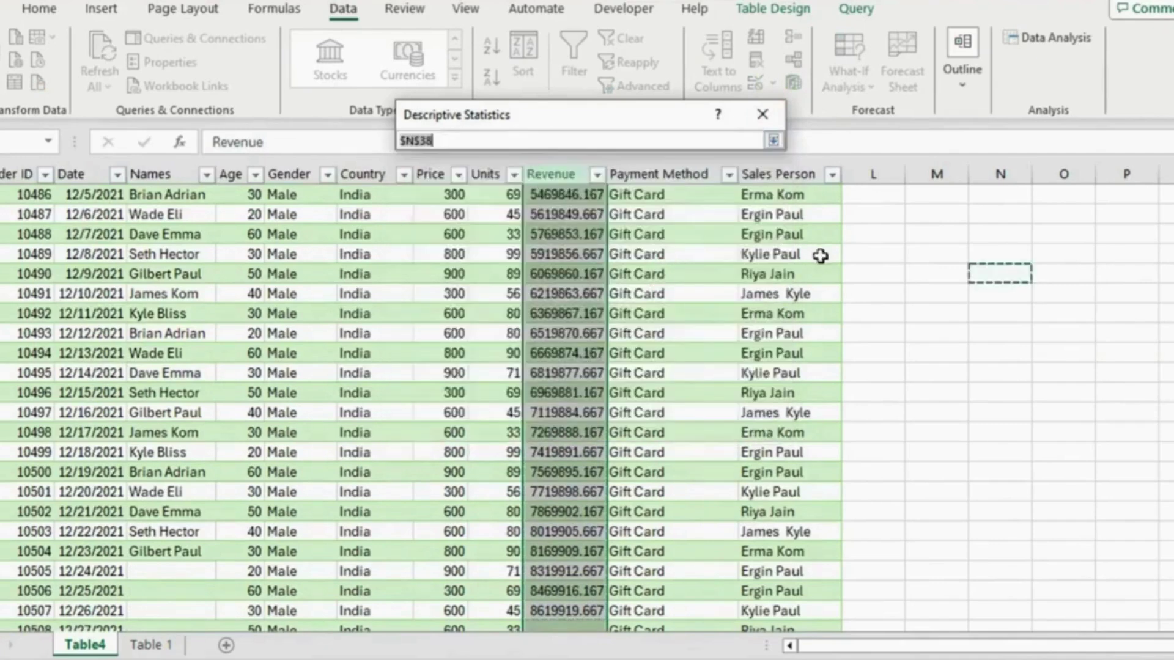
scroll(820, 255, "up", 10)
left_click(1002, 254)
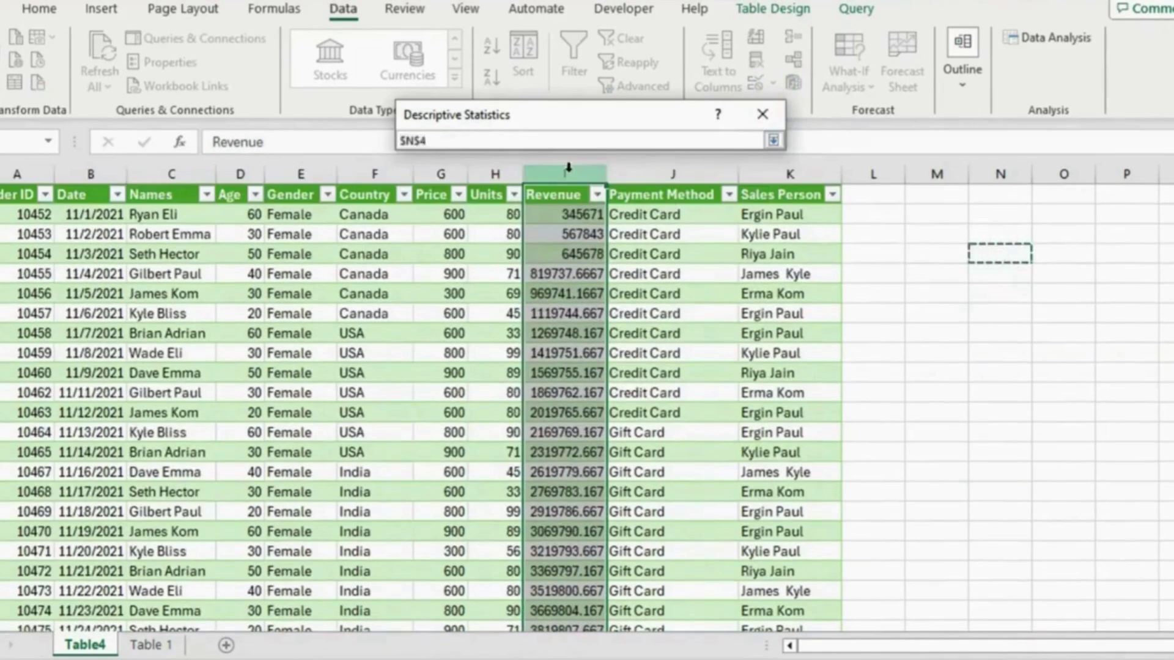
left_click(773, 140)
left_click(416, 344)
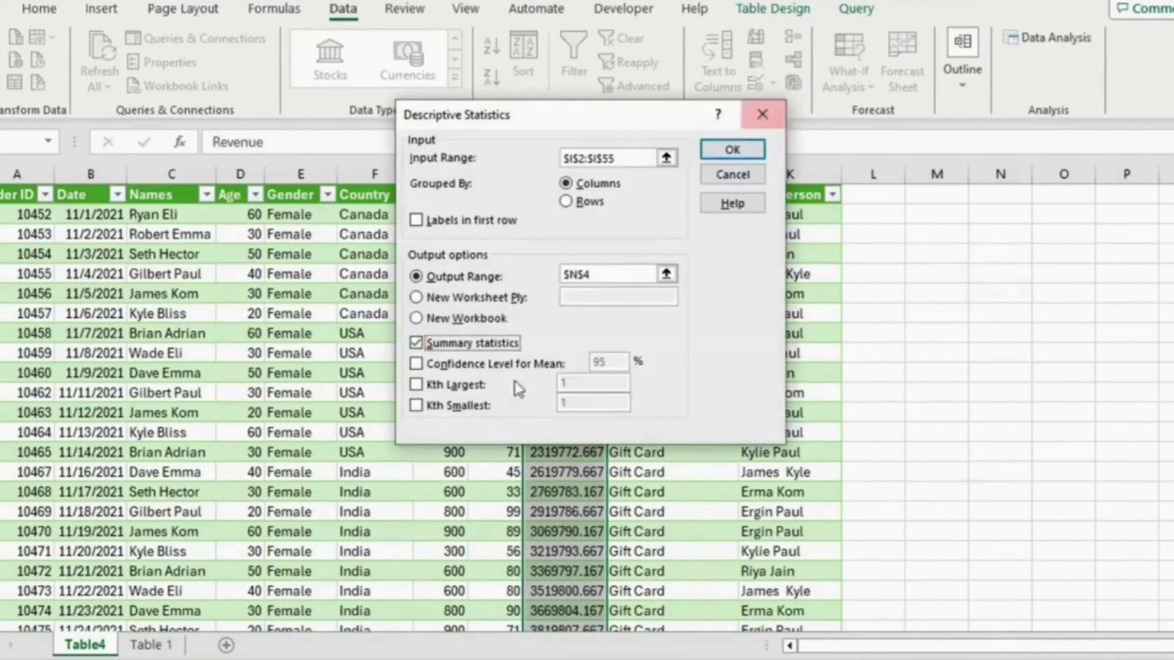
left_click(731, 150)
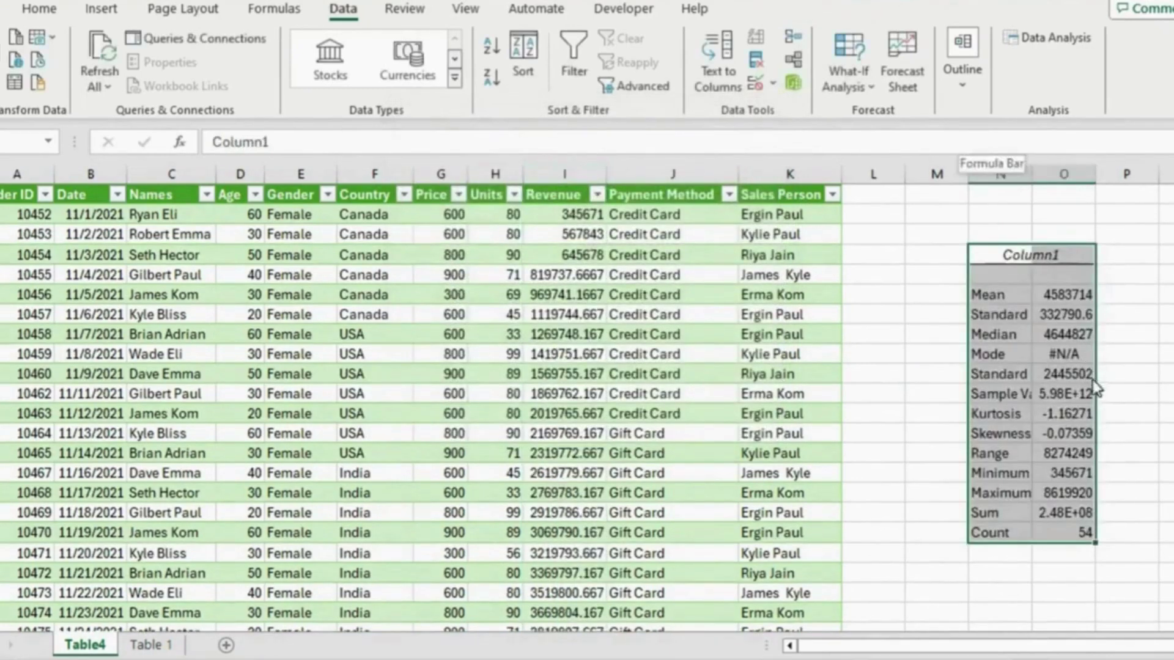
Step: Examine the sample variance, kurtosis, minimum, maximum, median and mode entries in the statistics output
left_click(1065, 394)
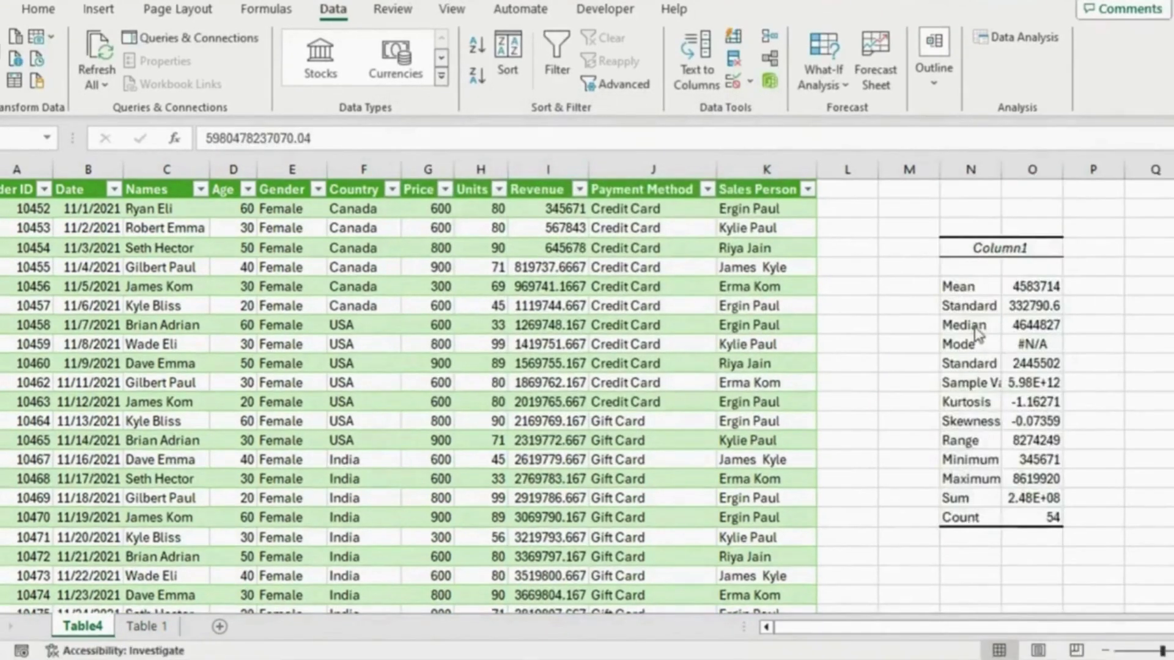
left_click(971, 402)
left_click(969, 459)
left_click(969, 479)
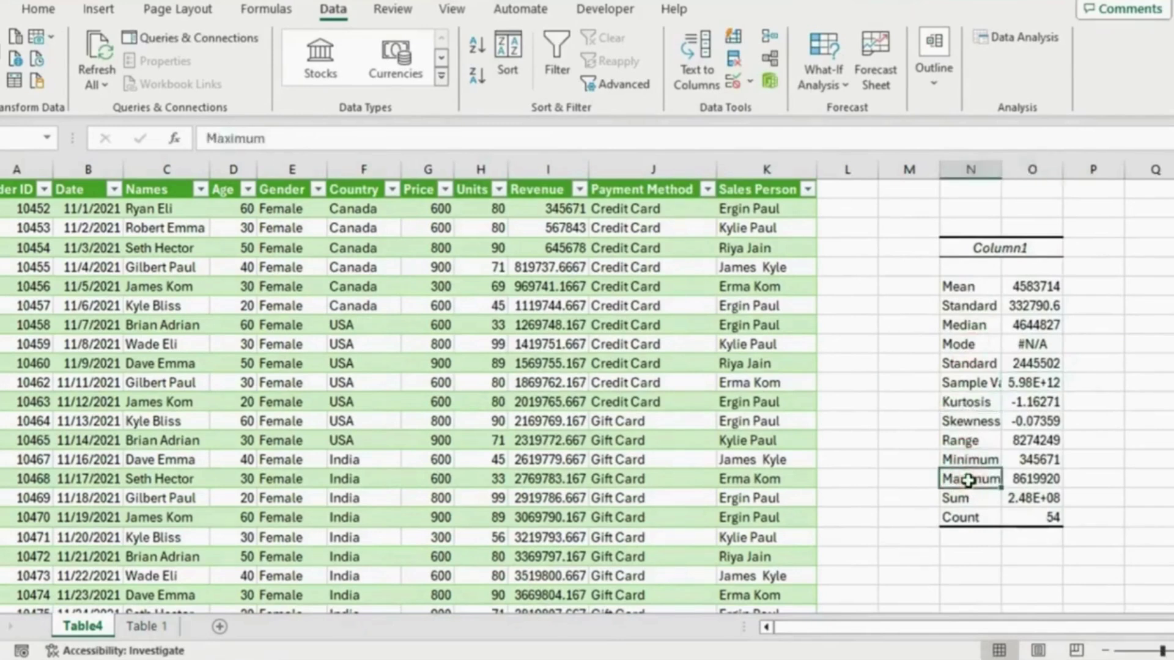
left_click(972, 325)
left_click(972, 344)
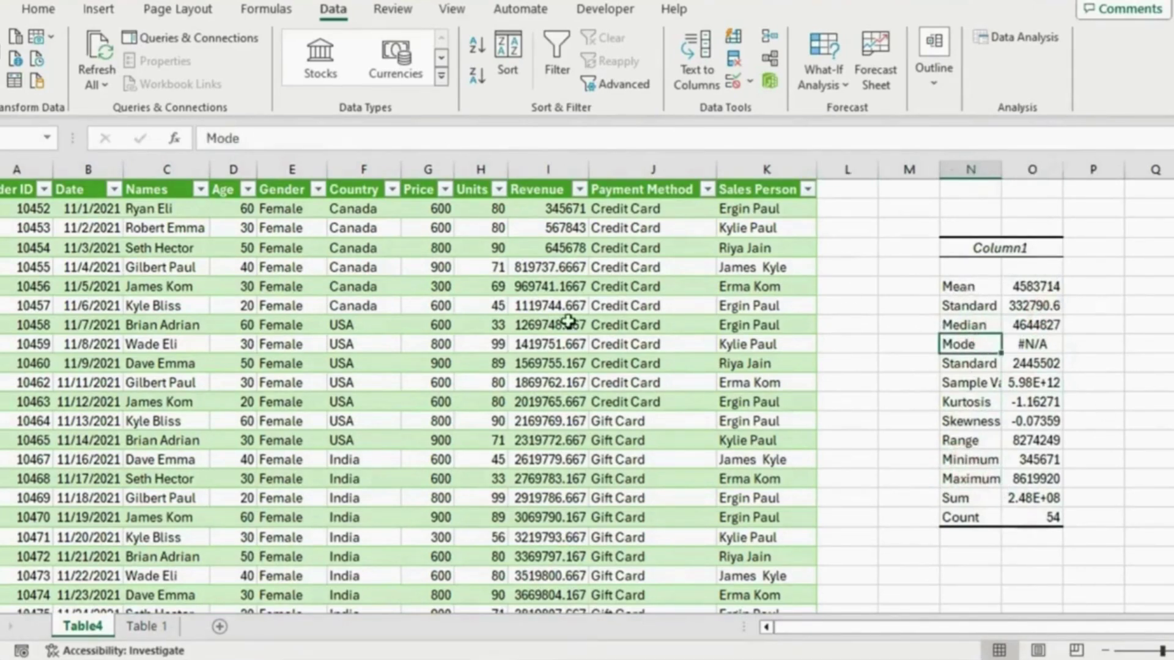
Step: Insert a PivotTable based on the cleaned order table on a new worksheet
left_click(795, 170)
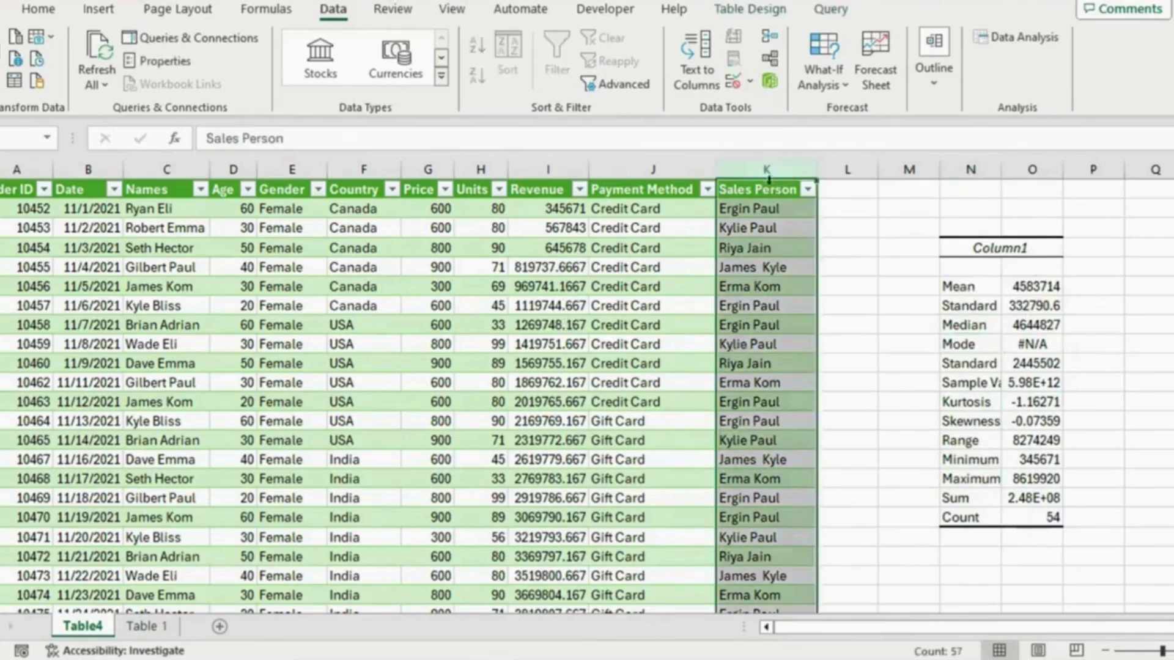
left_click(306, 441)
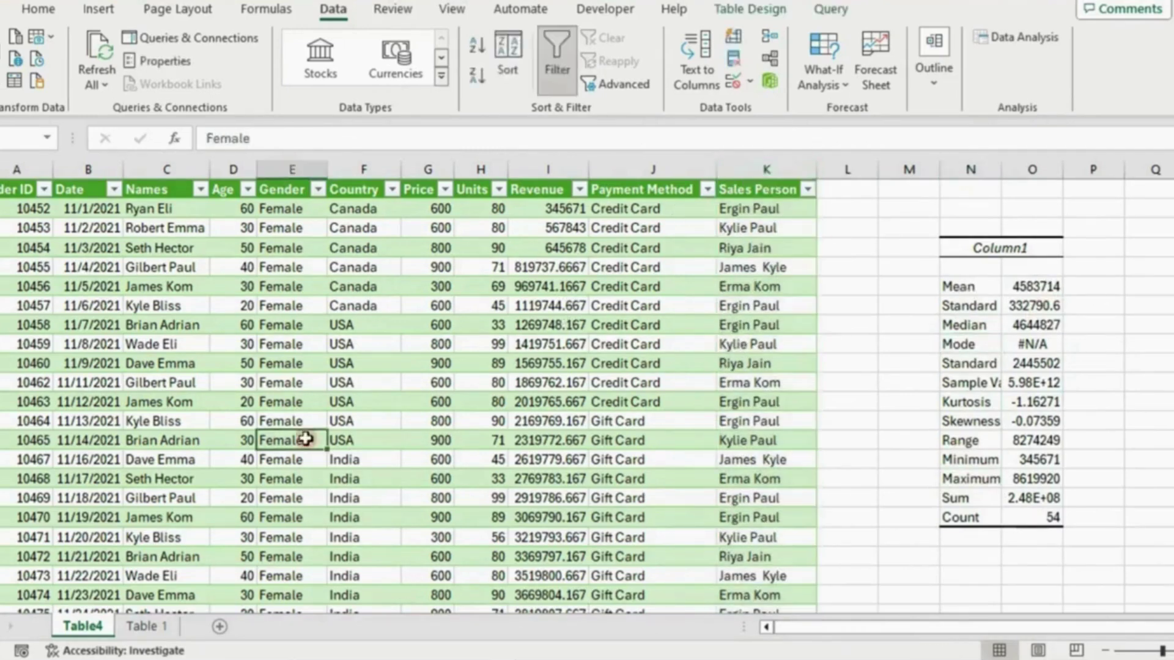
left_click(517, 309)
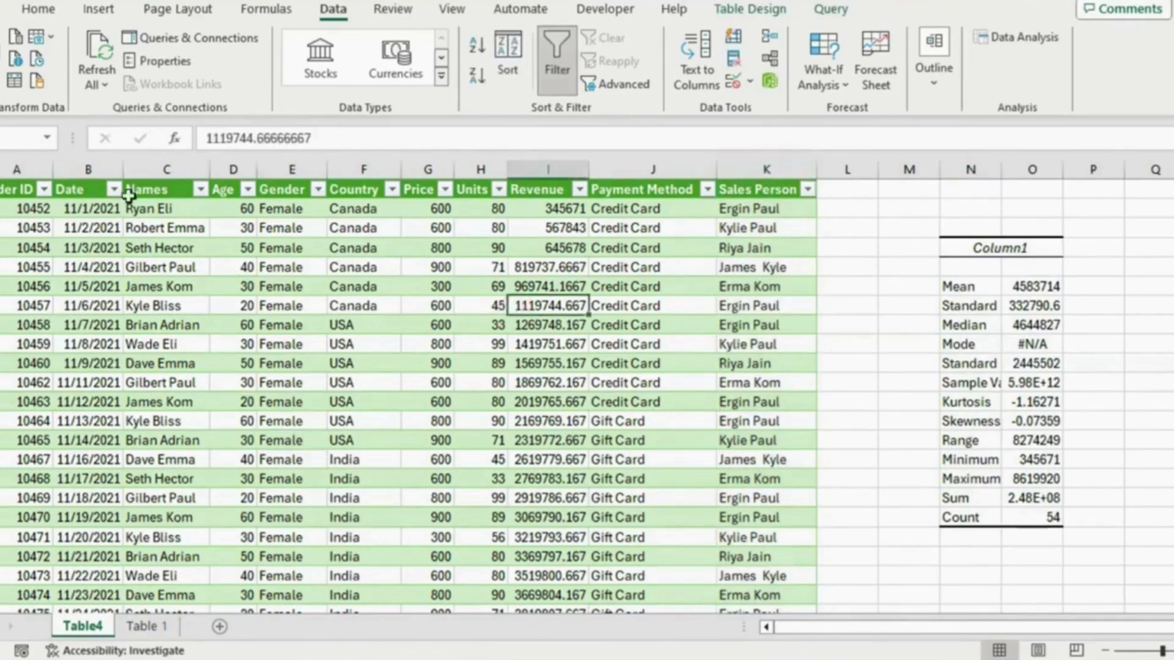
left_click(99, 8)
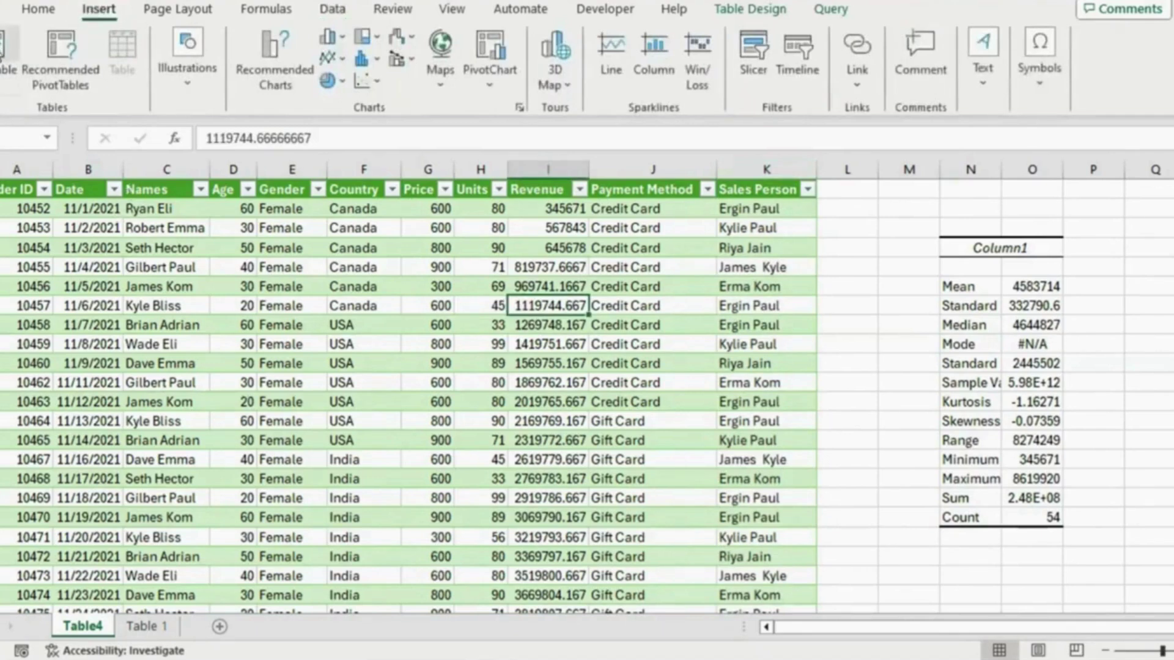
left_click(9, 49)
left_click(633, 400)
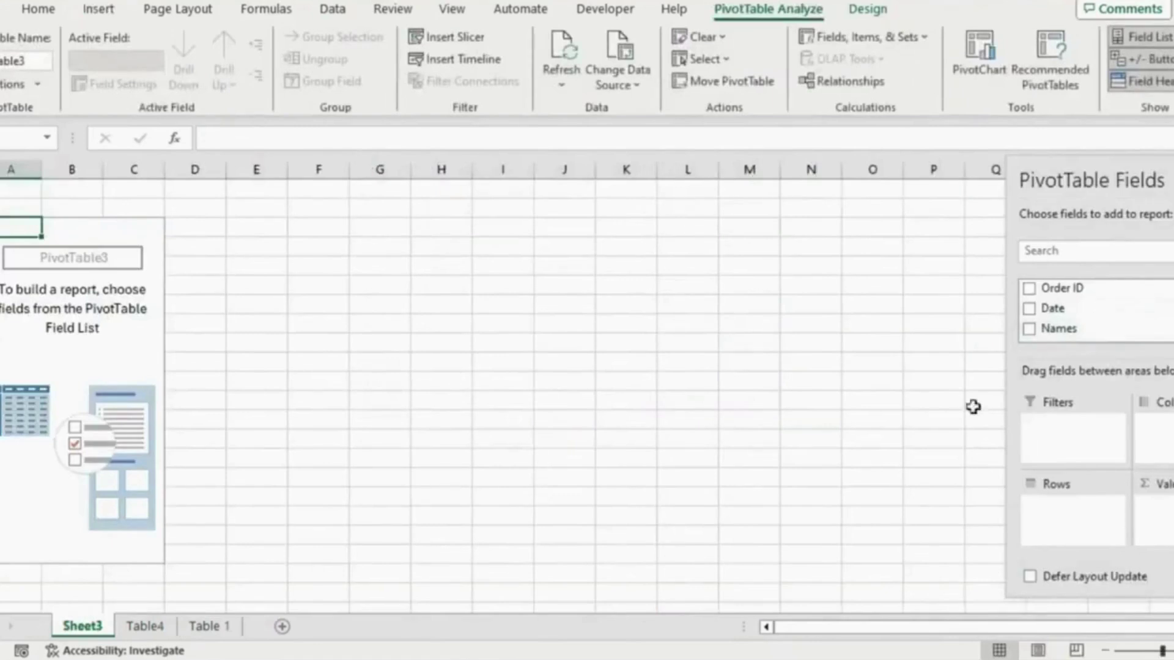
Step: Build the PivotTable with Sum of Revenue as values and Sales Person as rows
scroll(1095, 312, "down", 5)
scroll(1095, 312, "up", 2)
left_click(1029, 320)
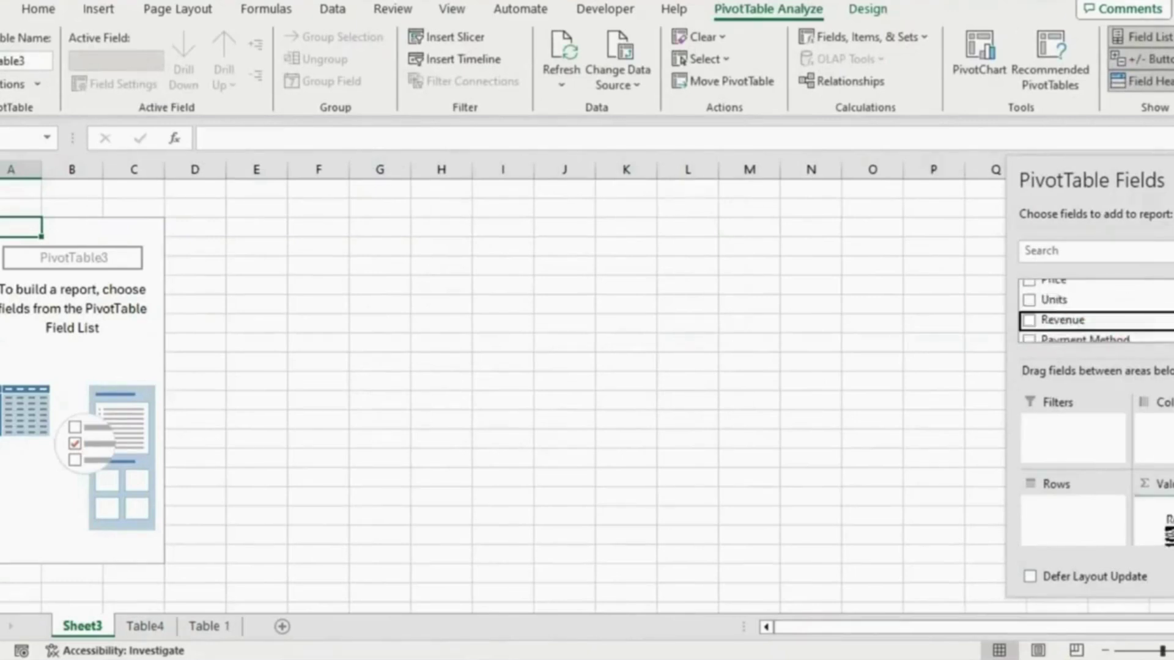
scroll(1087, 312, "down", 3)
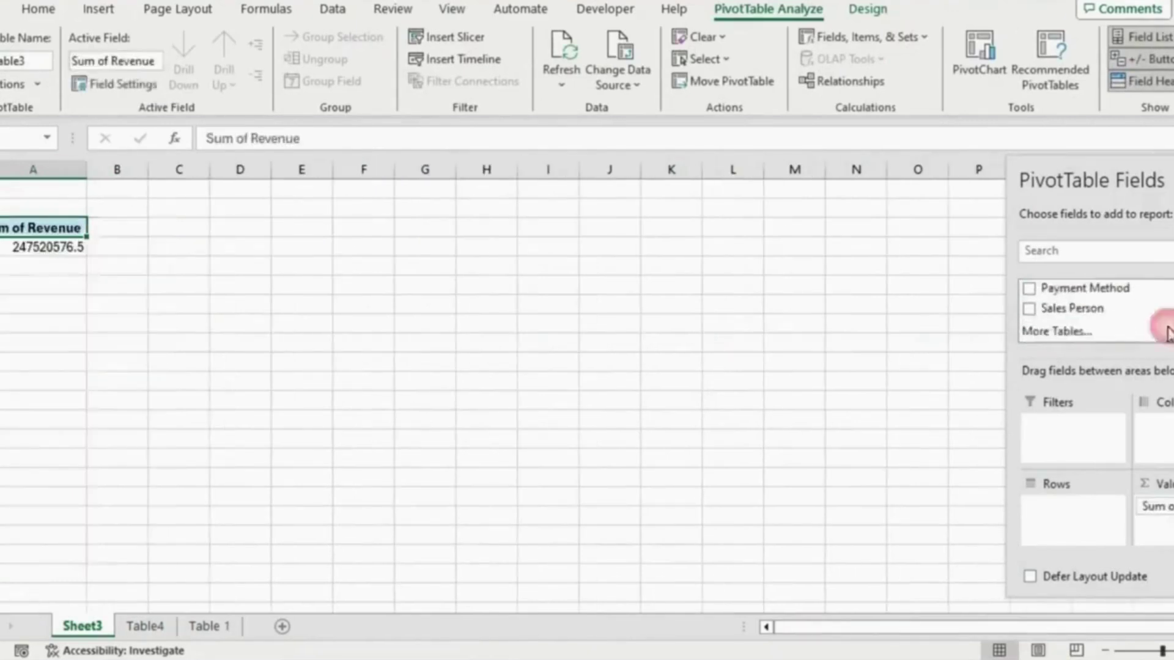
left_click_drag(1087, 313, 1058, 515)
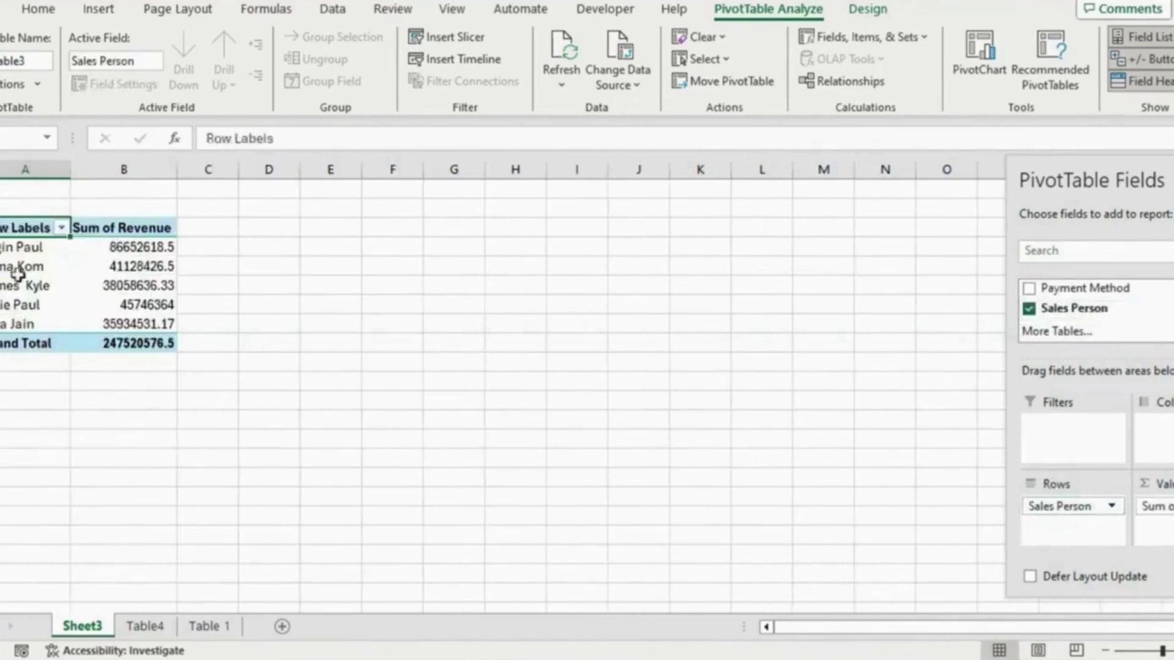
Step: Sort the sales person PivotTable by Sum of Revenue from largest to smallest
left_click(153, 245)
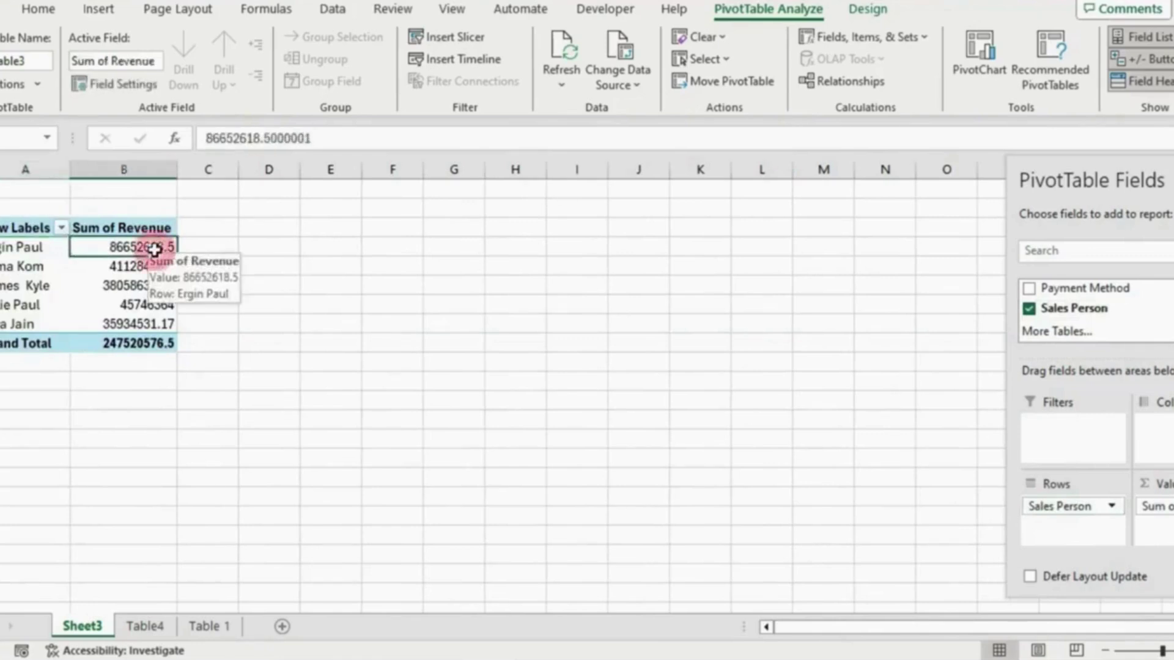
right_click(131, 247)
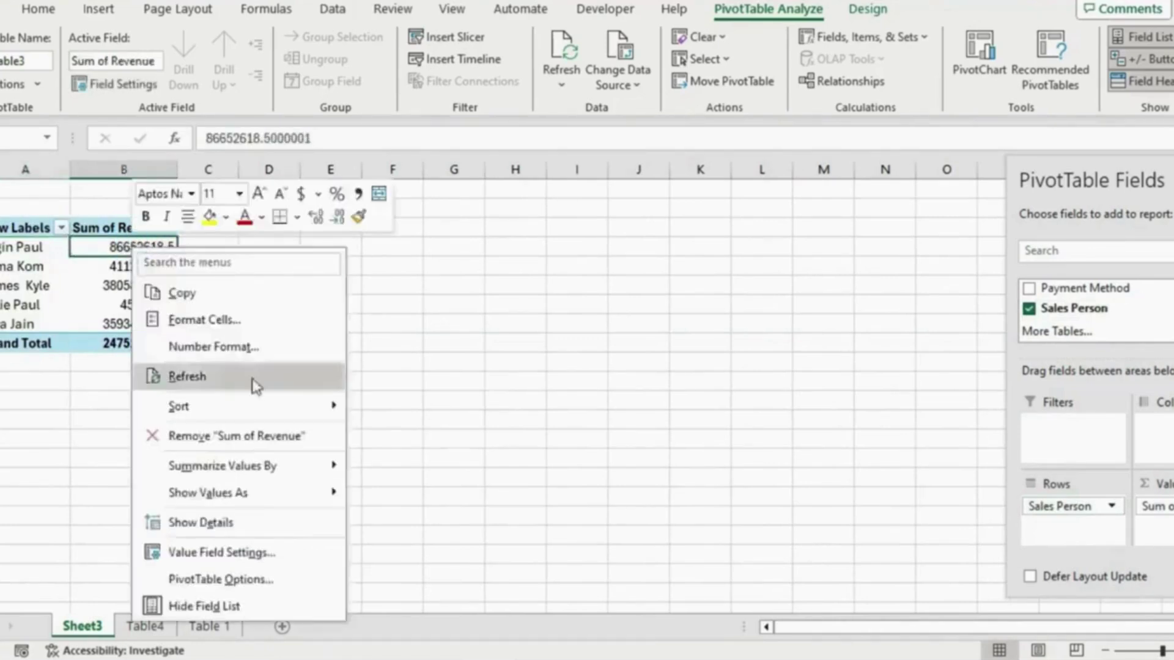
mouse_move(257, 406)
left_click(422, 434)
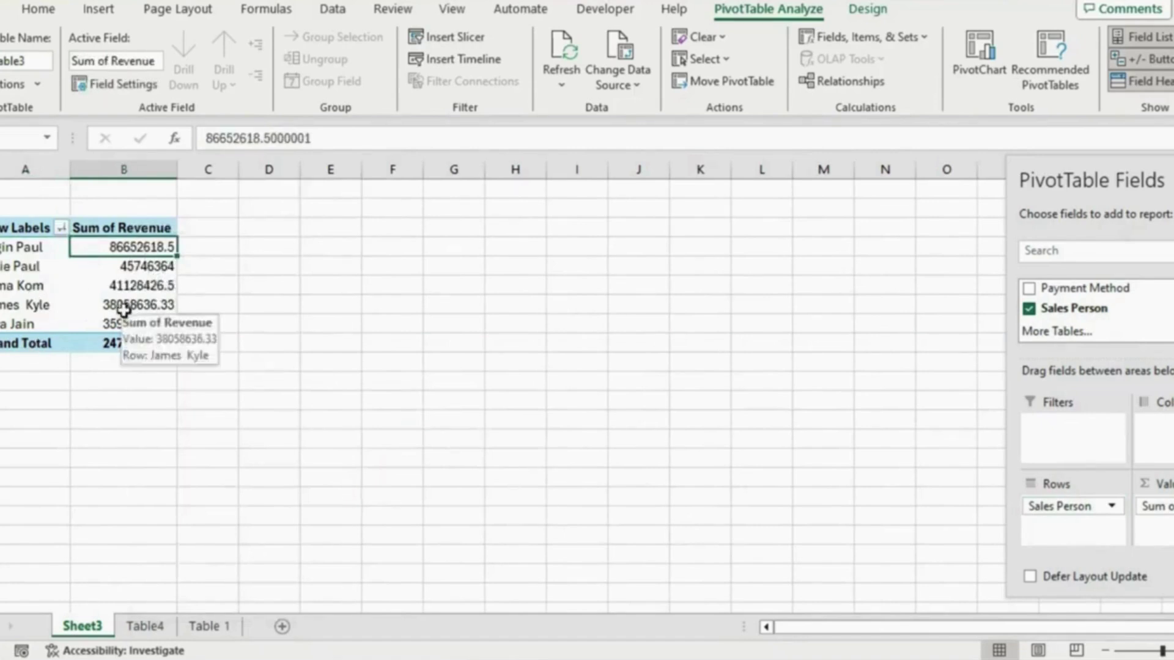
left_click(37, 266)
mouse_move(133, 247)
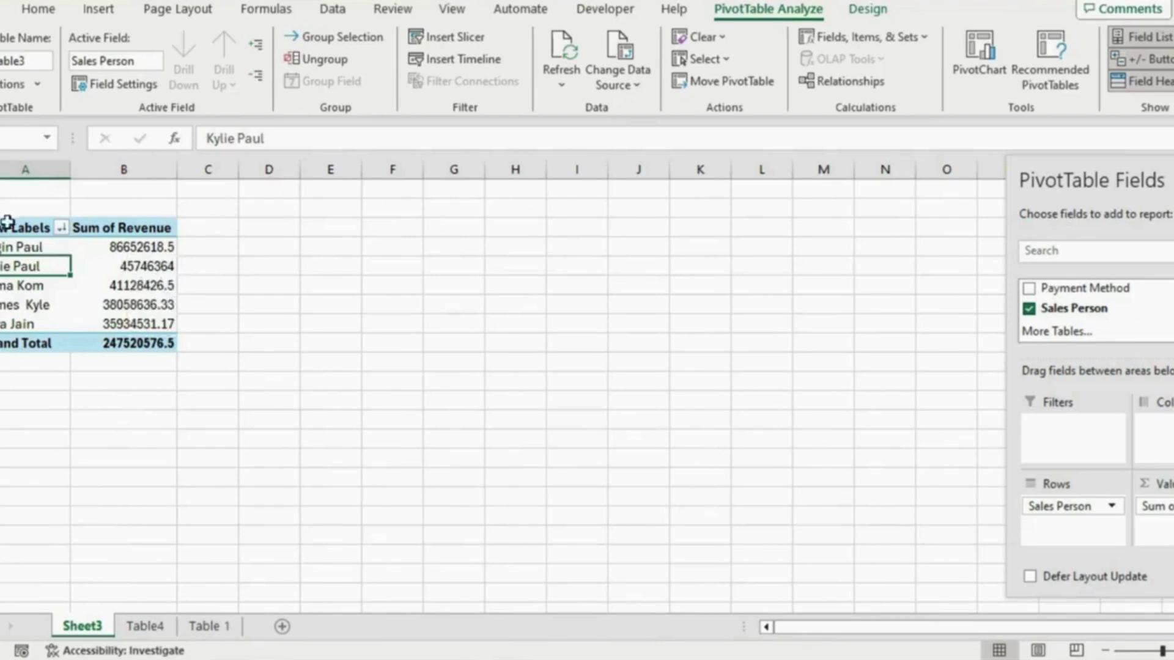
Step: Duplicate the whole sales person PivotTable below the original on Sheet3
left_click_drag(19, 230, 138, 345)
key("ctrl+c")
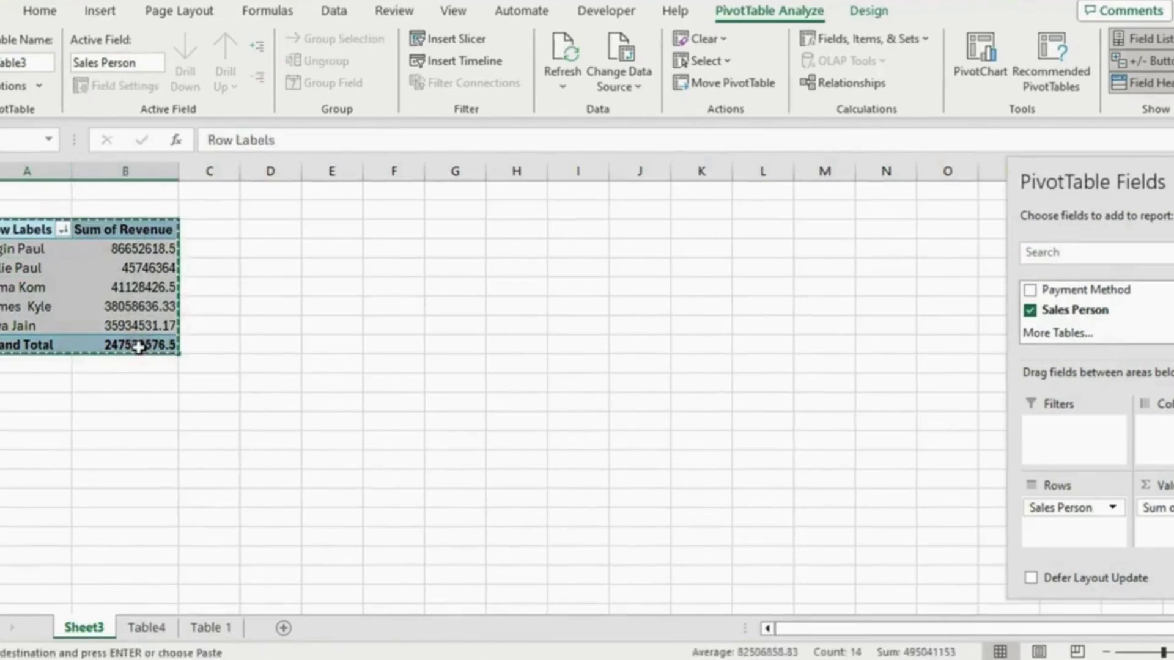
left_click(52, 399)
key("ctrl+v")
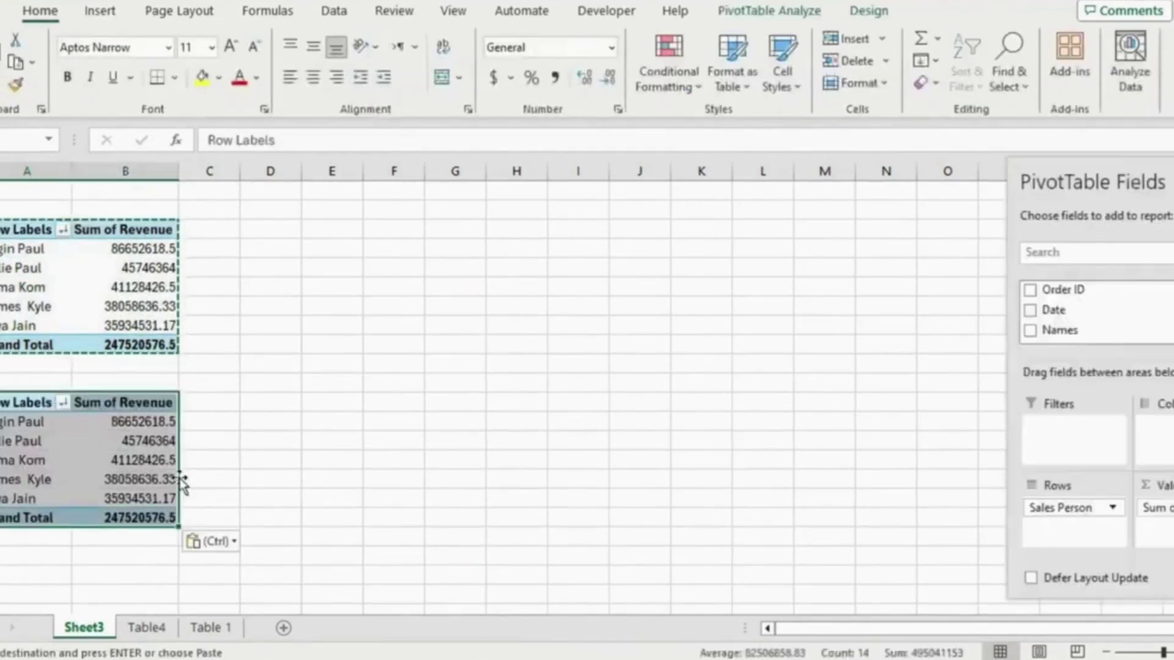
left_click(146, 462)
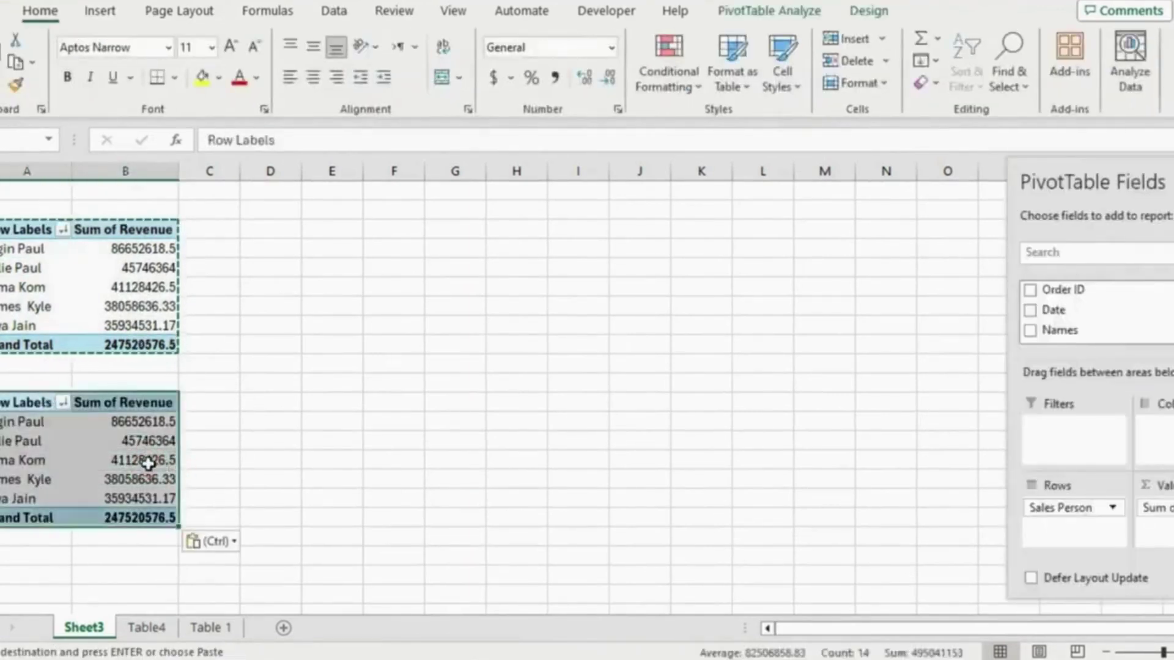
Step: Replace the Sales Person row field with Gender in the copied PivotTable
left_click_drag(1048, 506, 838, 438)
scroll(1076, 312, "down", 3)
scroll(1076, 312, "up", 2)
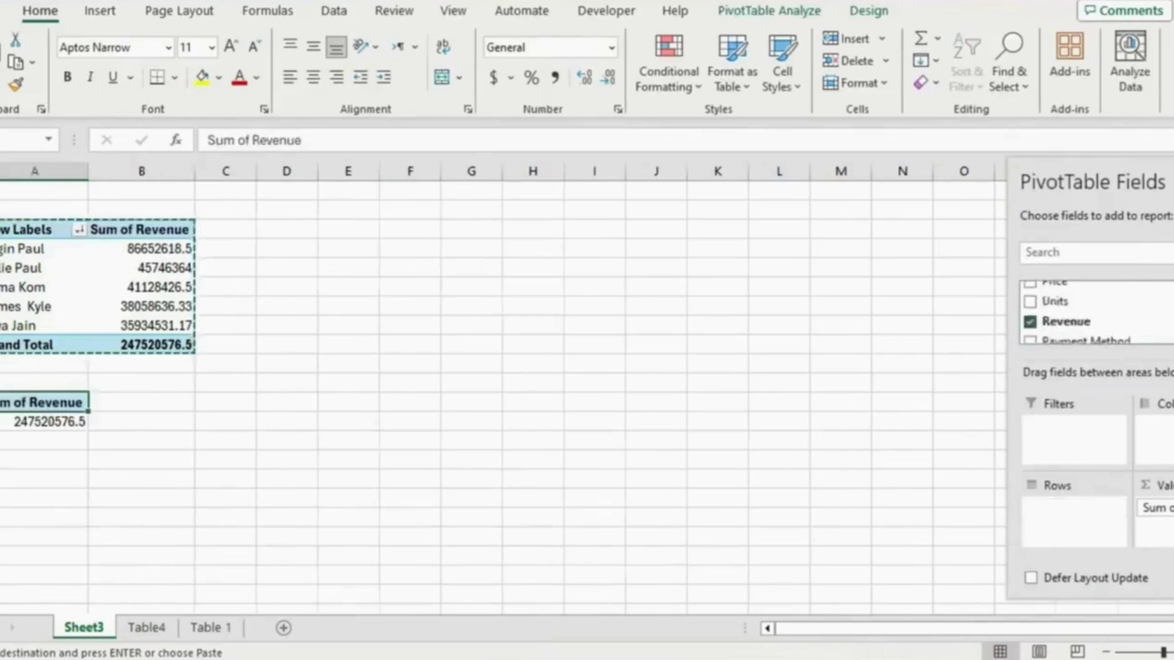
scroll(1095, 309, "down", 2)
scroll(1094, 309, "up", 3)
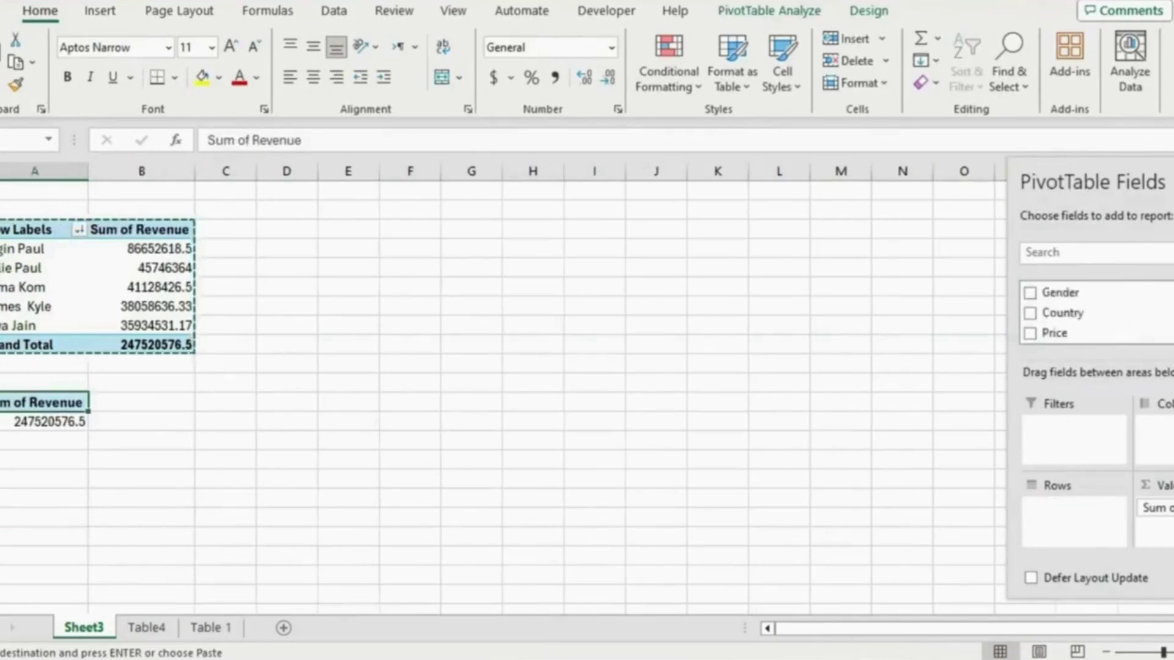
left_click_drag(1095, 306, 1077, 520)
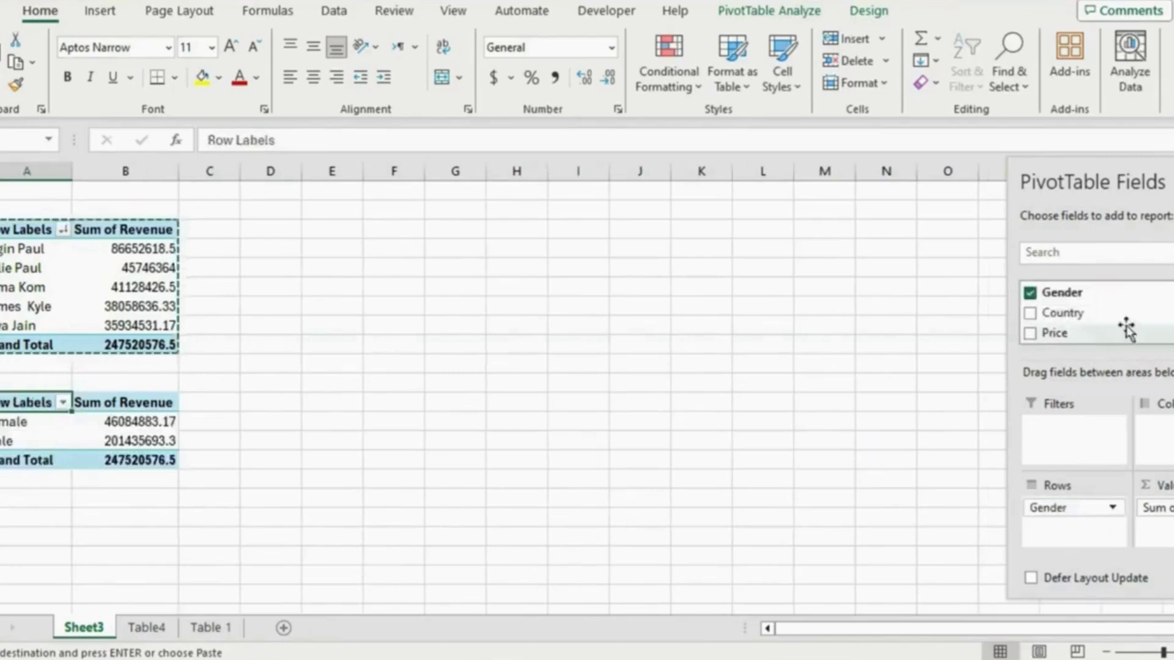
Step: Add Sum of Units as a second value field in the gender PivotTable
scroll(1082, 324, "down", 3)
scroll(1094, 308, "up", 4)
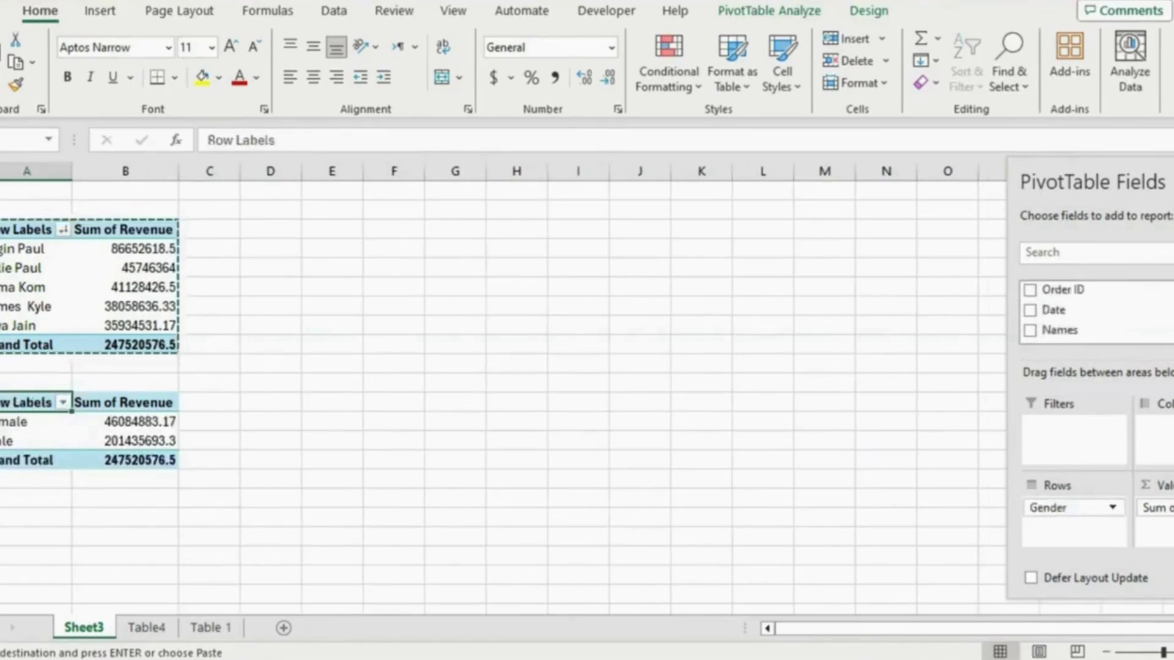
scroll(1095, 311, "down", 5)
left_click(1031, 301)
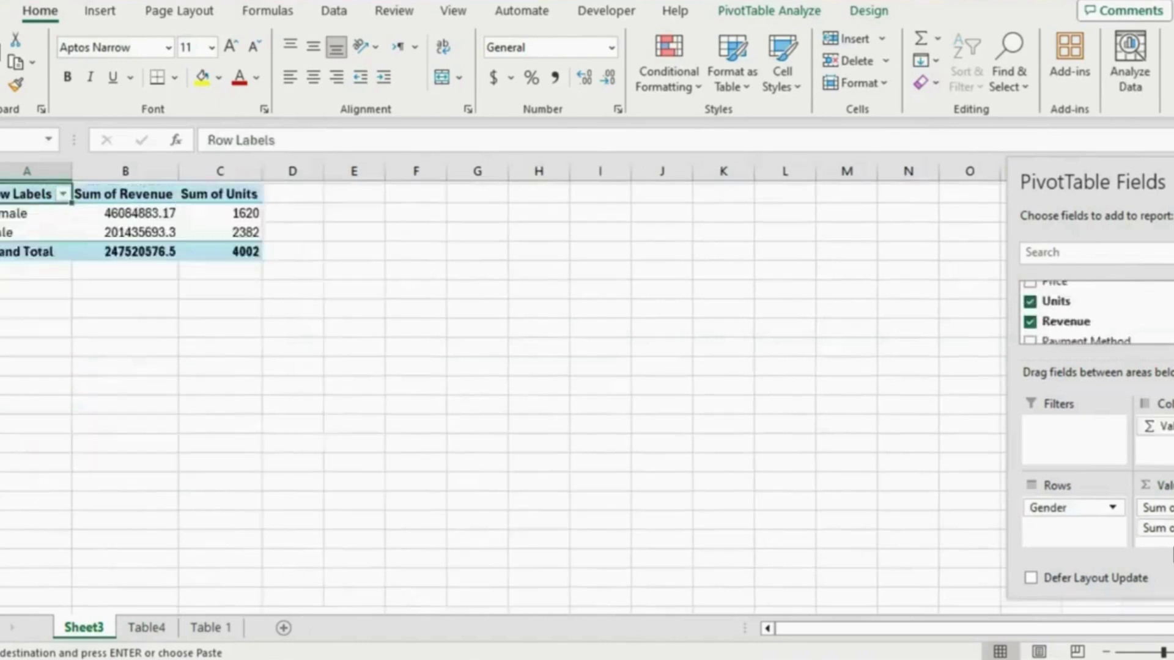
scroll(575, 397, "up", 4)
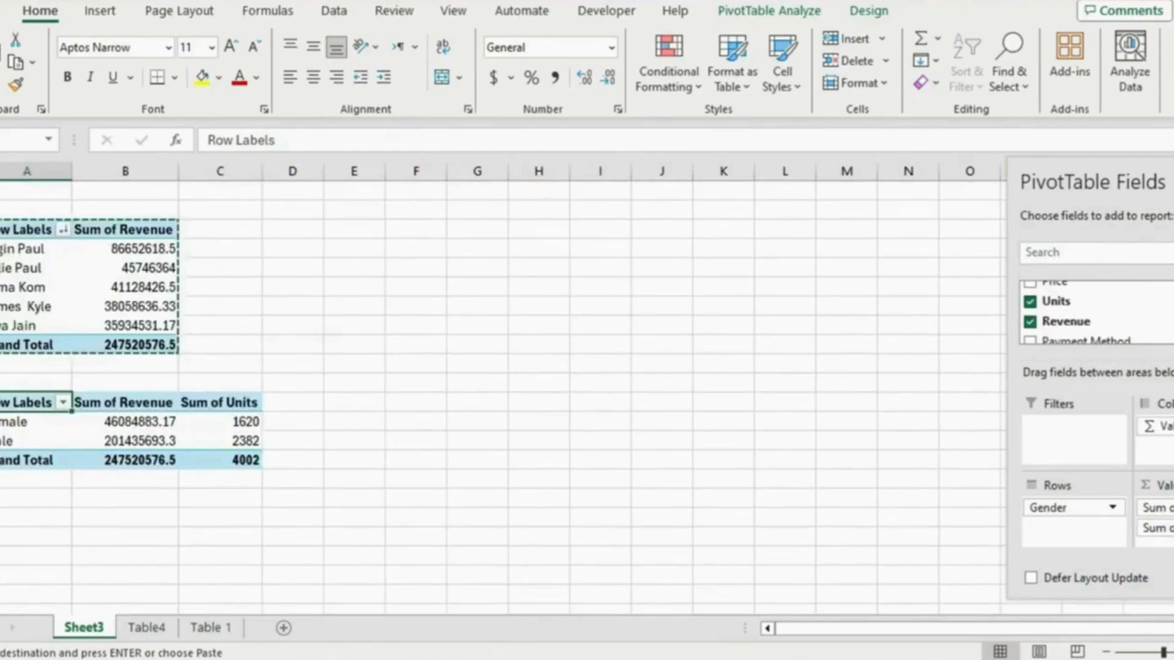
Step: Show the Sum of Units values in the gender PivotTable as % of Grand Total
left_click(240, 424)
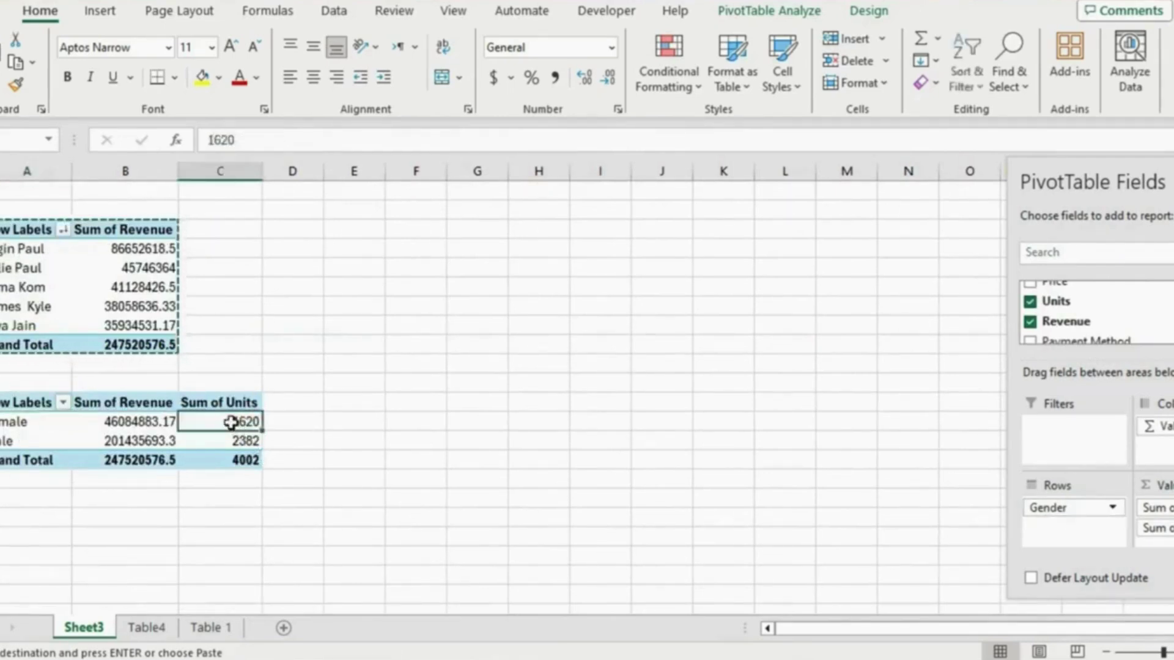
right_click(230, 423)
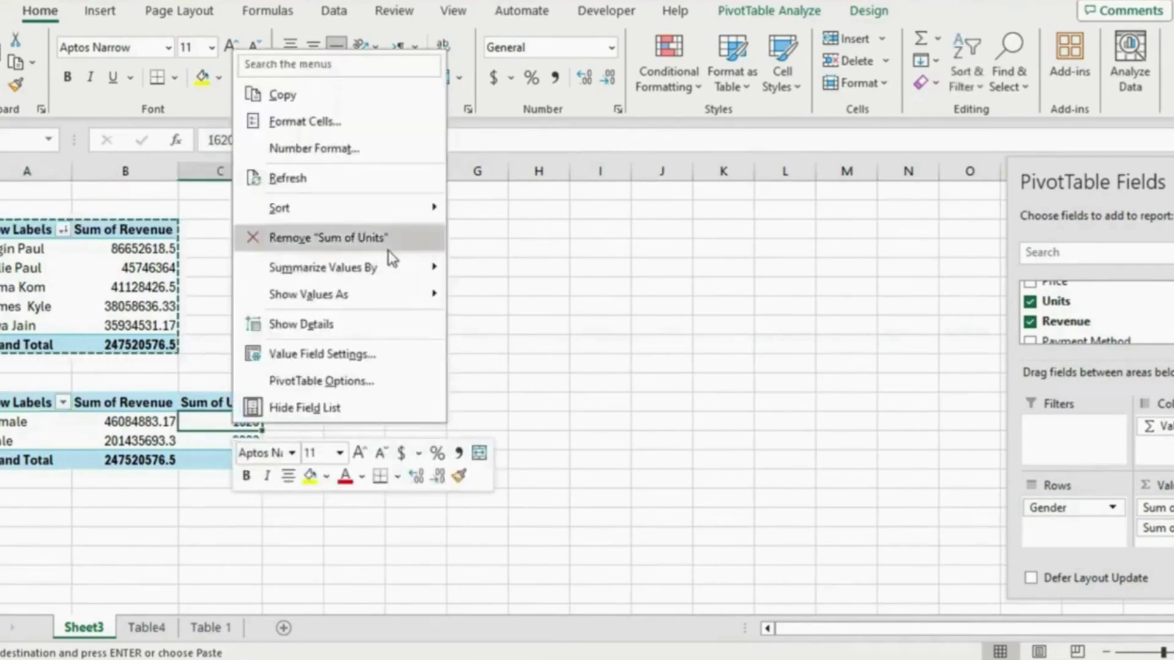
mouse_move(411, 304)
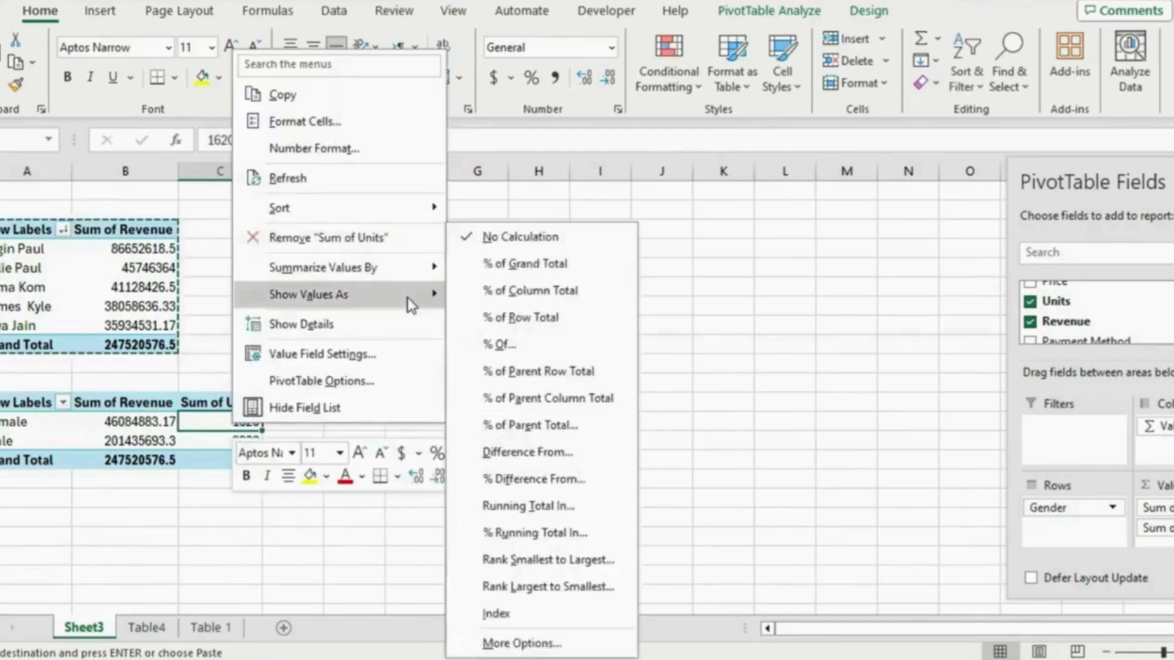
left_click(519, 267)
left_click(222, 440)
left_click(205, 424)
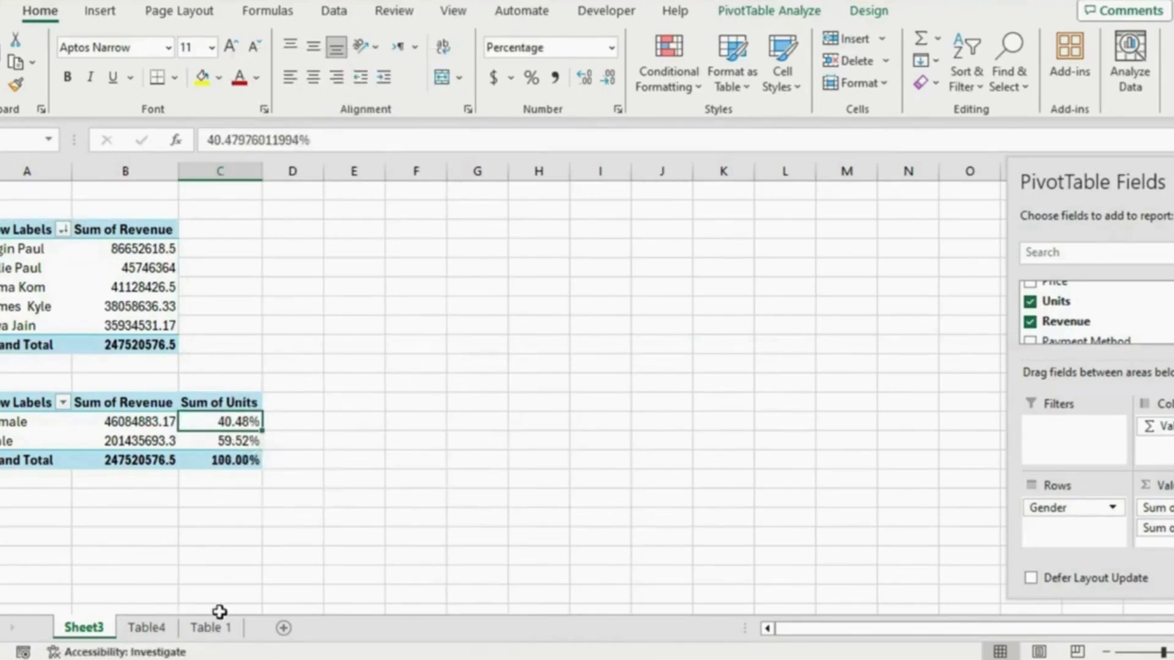
Step: Run Analyze Data on the cleaned order table in the Table4 sheet
left_click(155, 631)
scroll(438, 354, "up", 1)
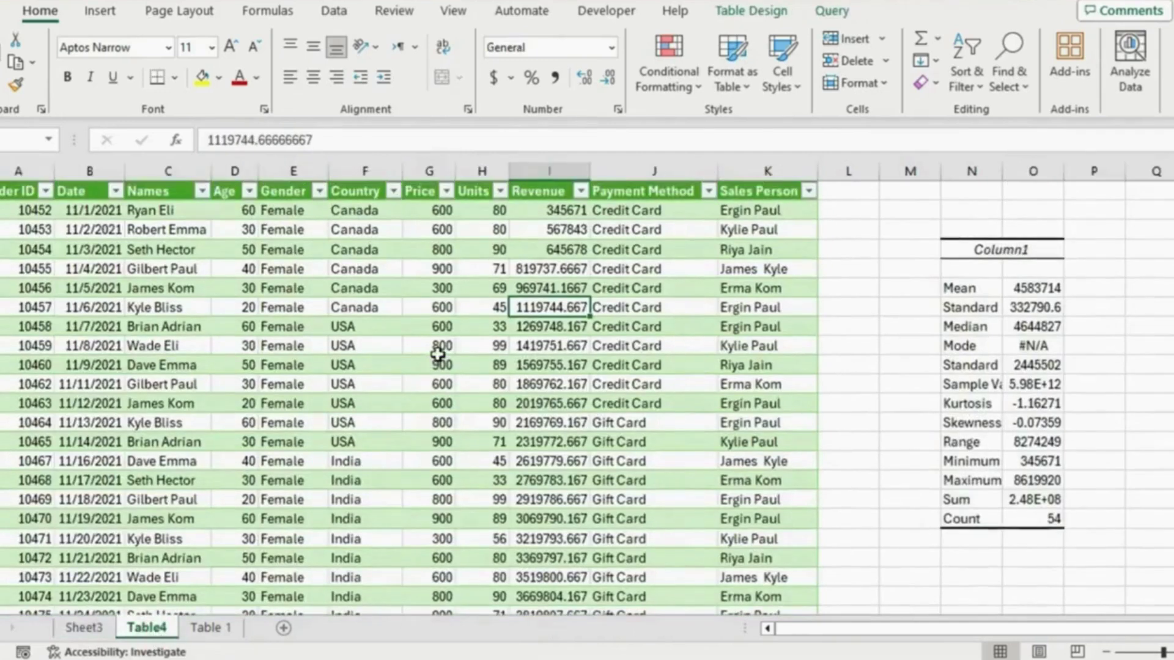
left_click(739, 273)
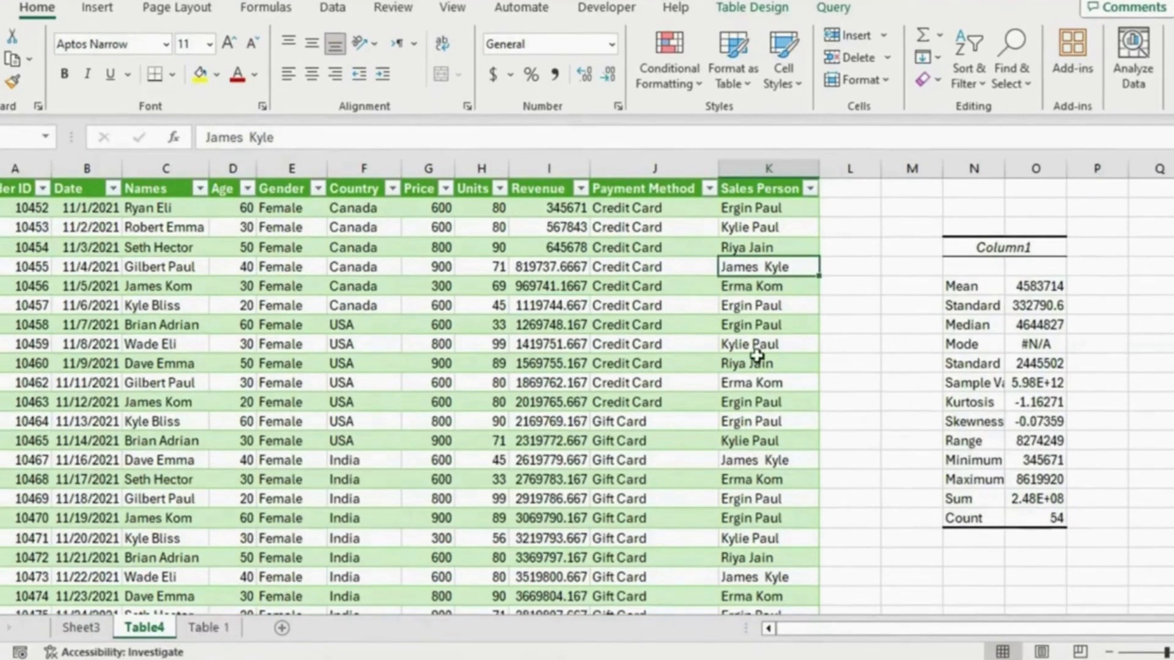
left_click(1117, 62)
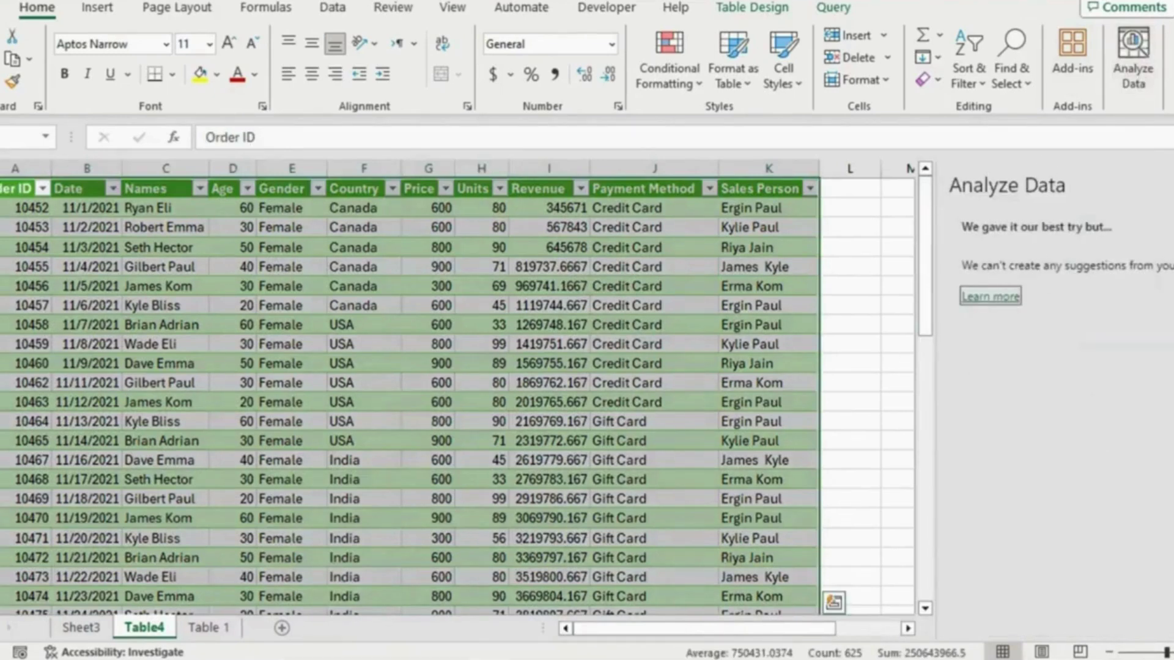
left_click(1127, 63)
left_click(1126, 64)
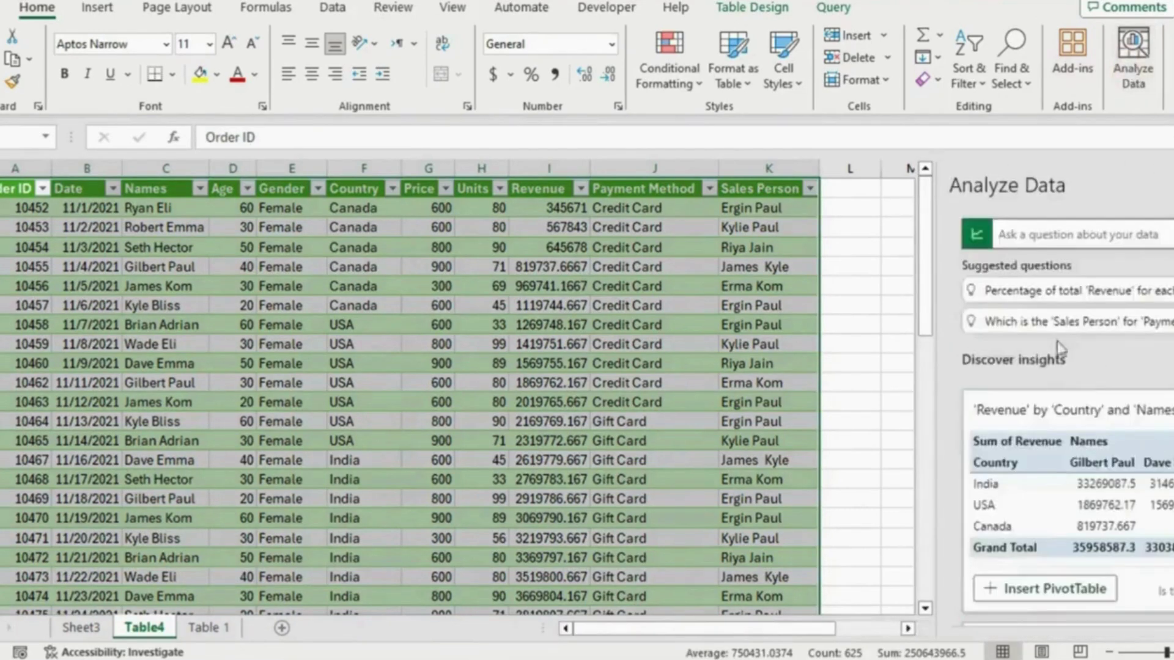
Step: Ask Analyze Data for "Revenu by sales person", then return to the order table
left_click(1028, 233)
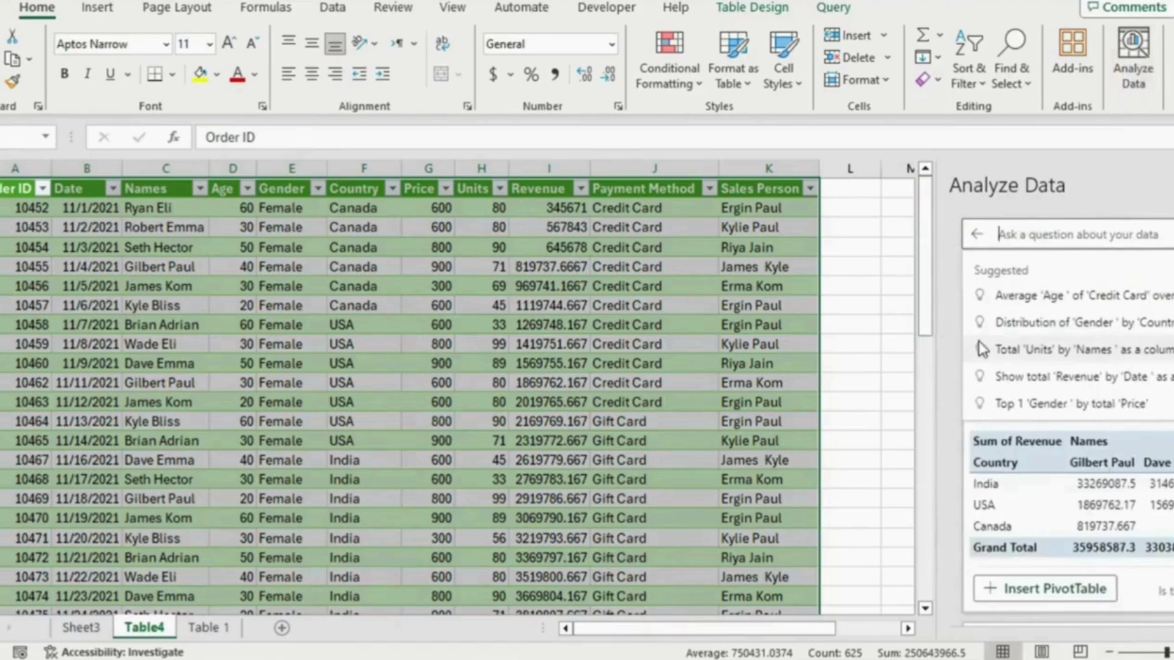
type("Revenu")
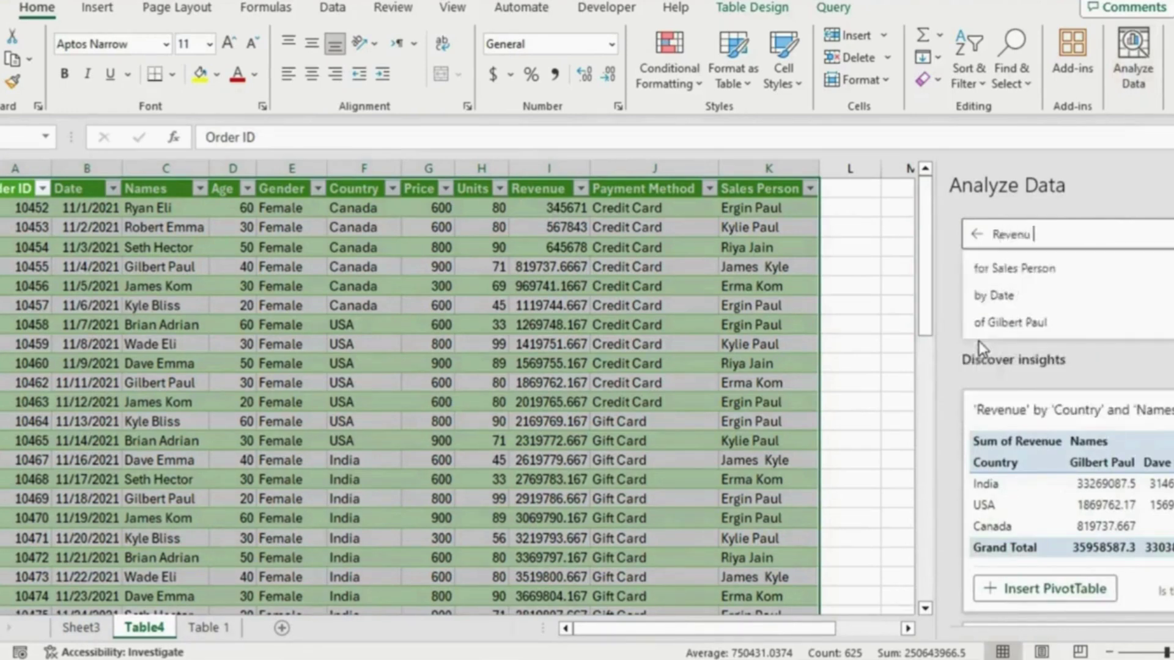
key("BackSpace")
type("u by sales person")
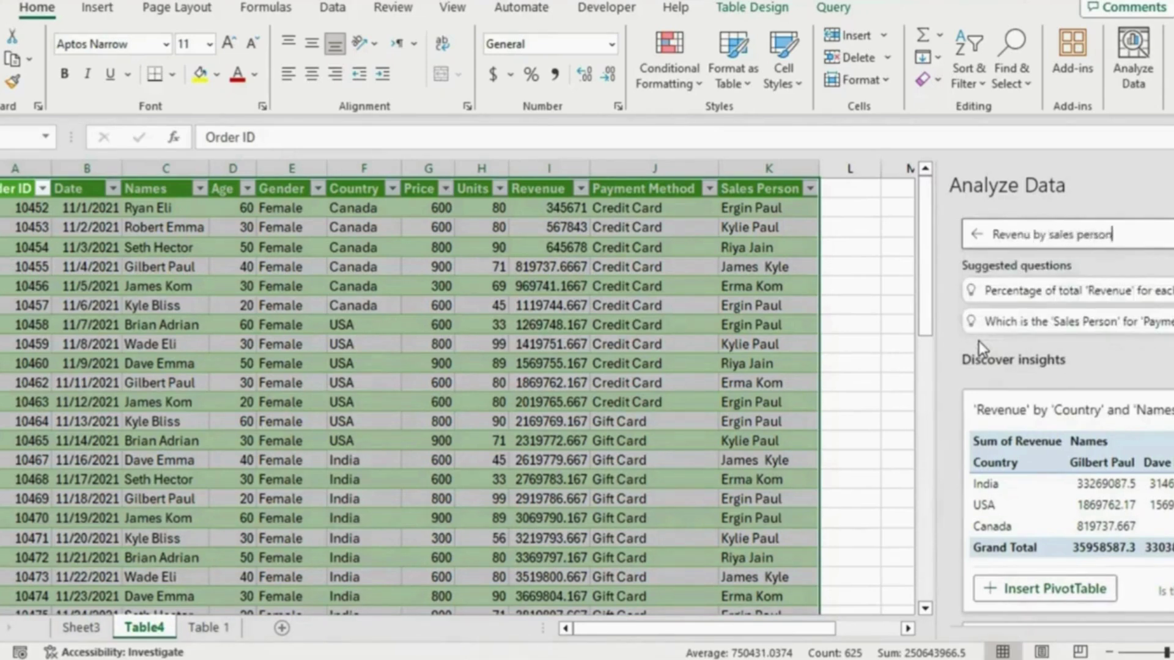
key("Return")
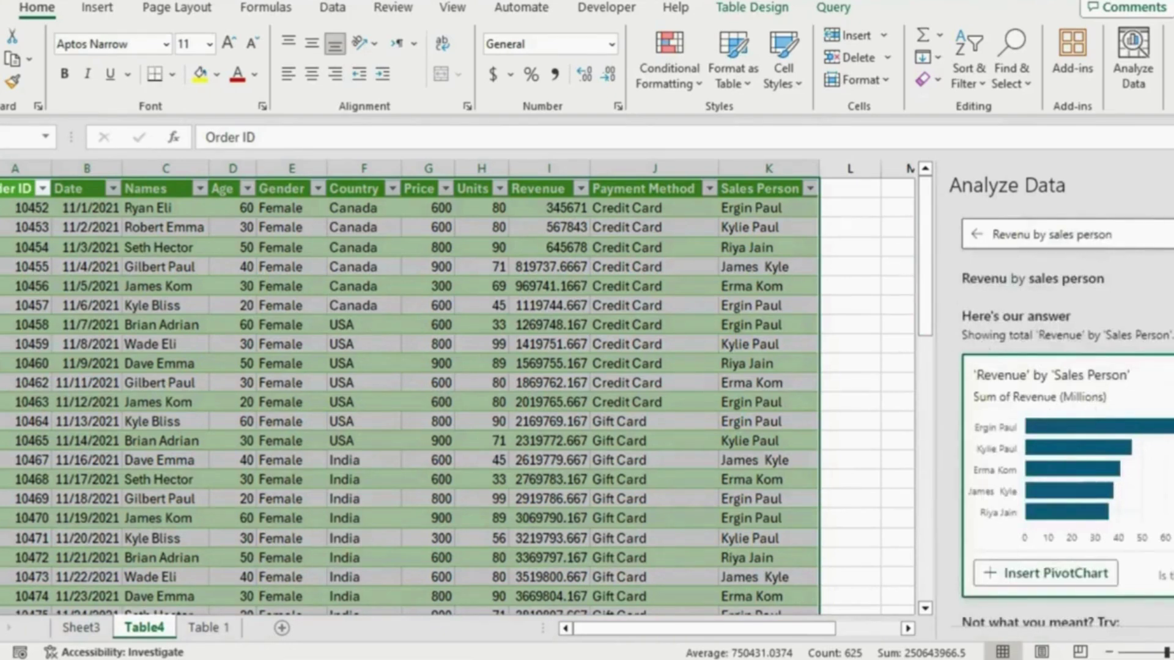
left_click(559, 208)
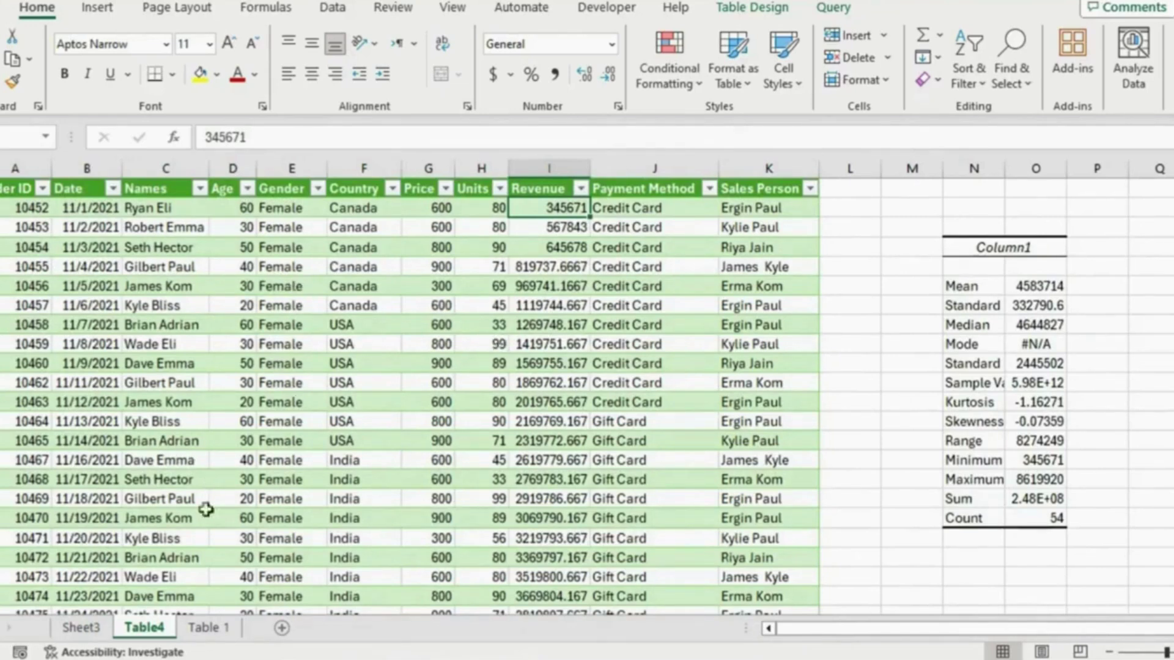
Step: Apply red gradient-fill data bars to the Sum of Revenue values of the sales person PivotTable on Sheet3, excluding the grand total
left_click(81, 628)
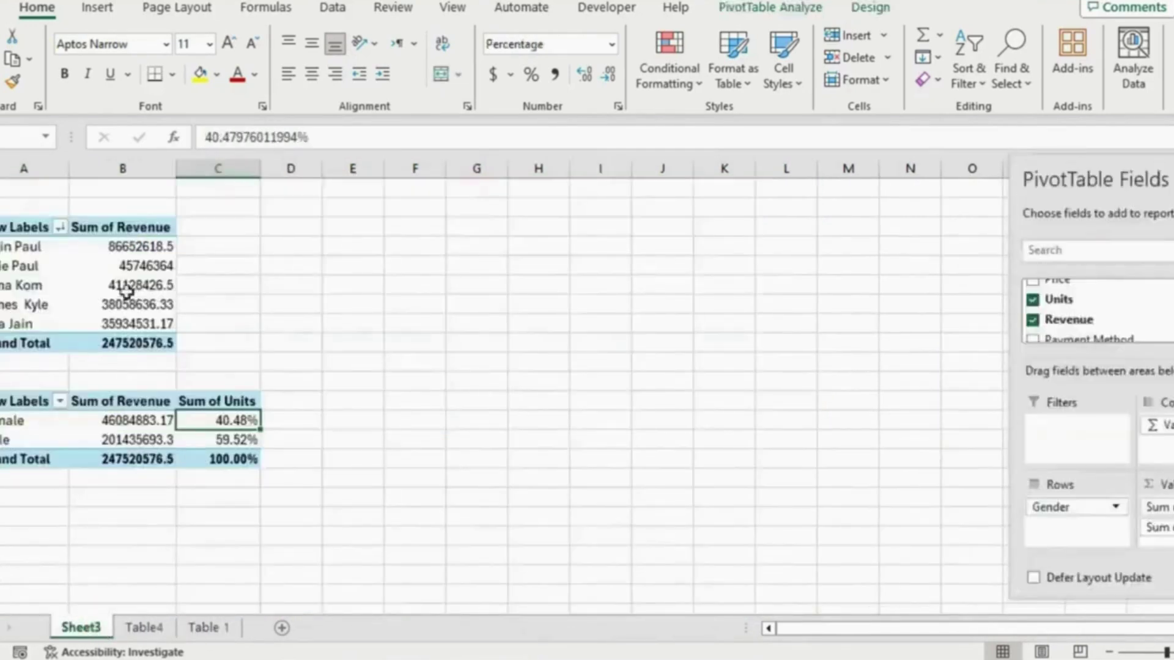
left_click_drag(11, 227, 122, 342)
left_click(92, 293)
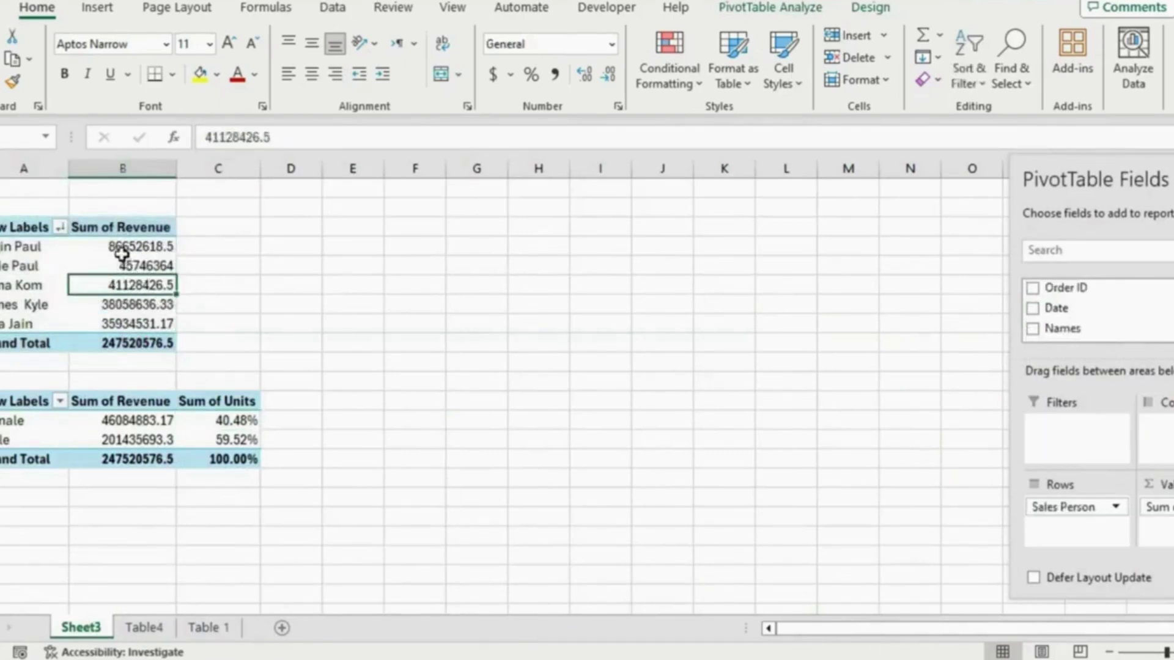
left_click_drag(119, 247, 98, 324)
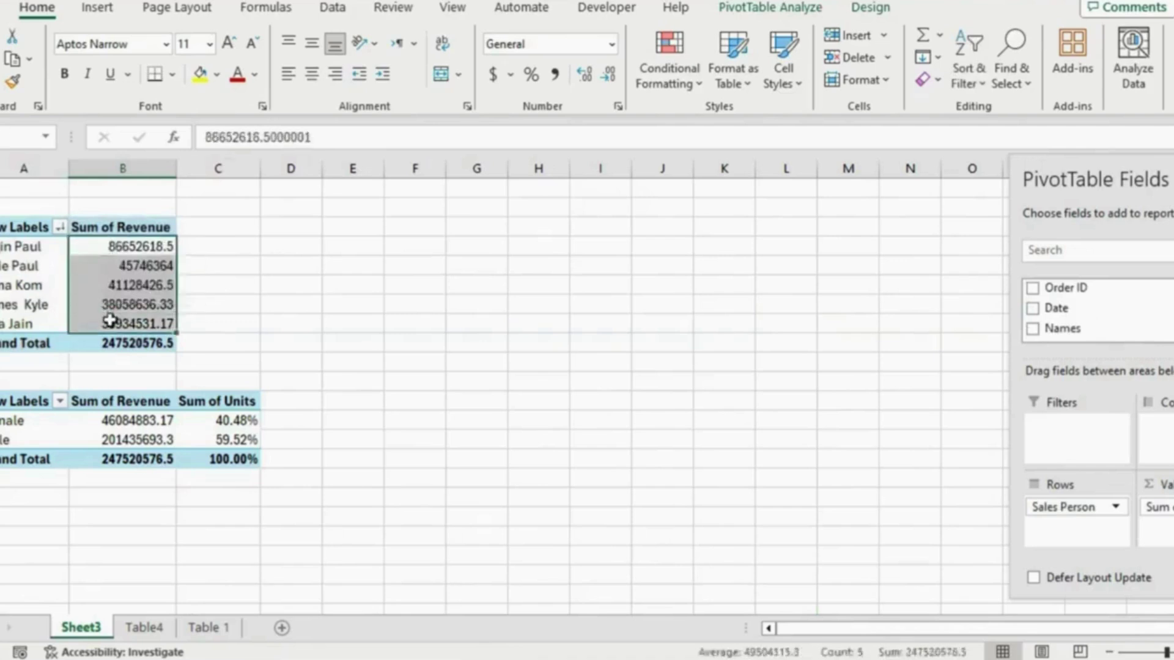
left_click(689, 84)
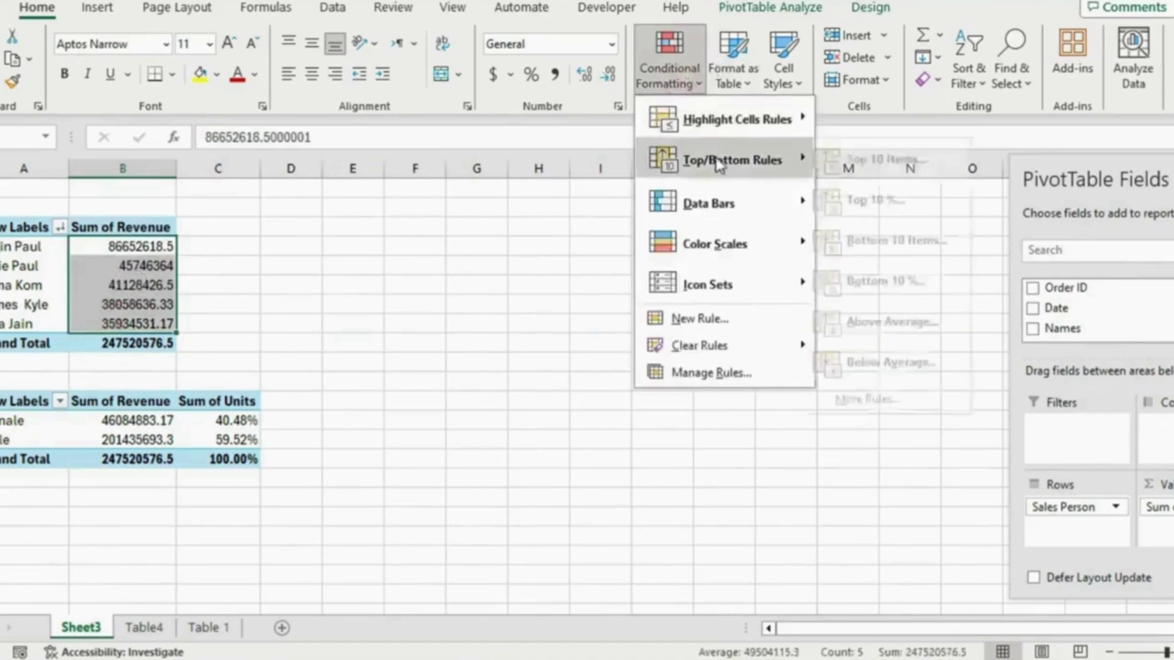
mouse_move(735, 208)
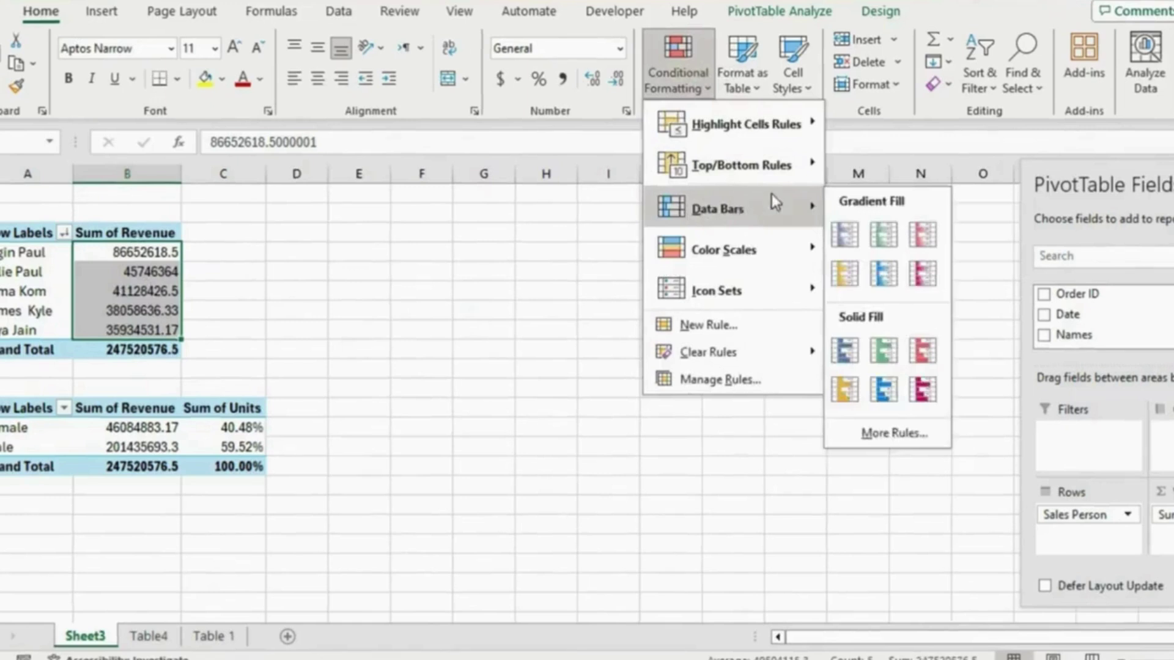
left_click(921, 232)
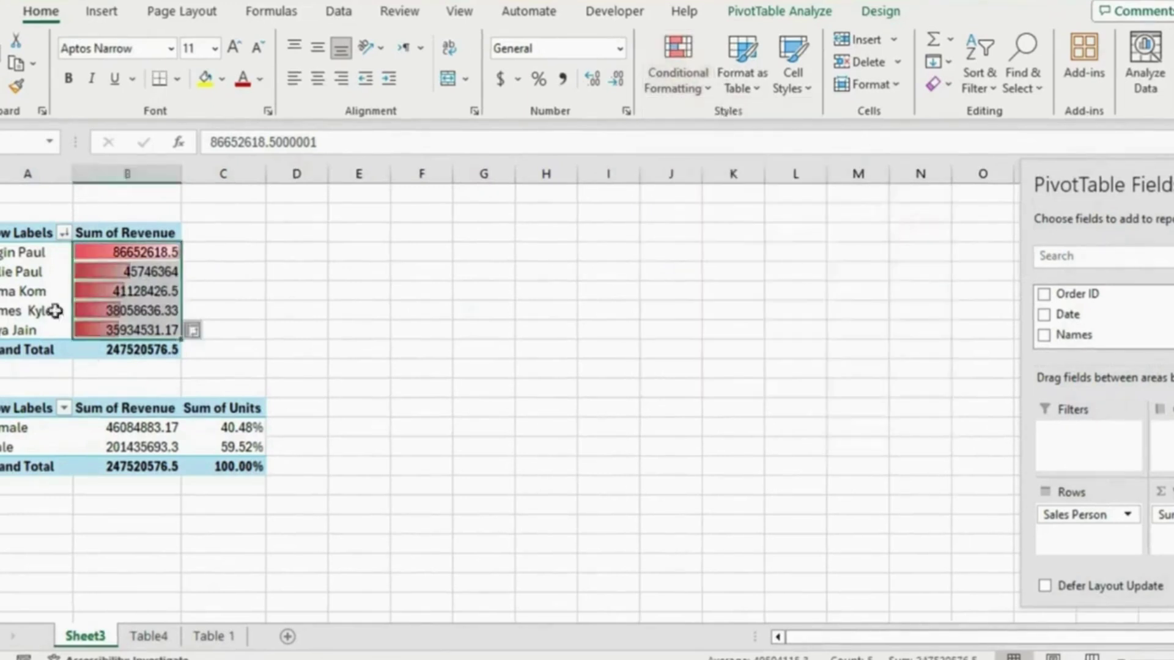
left_click(174, 289)
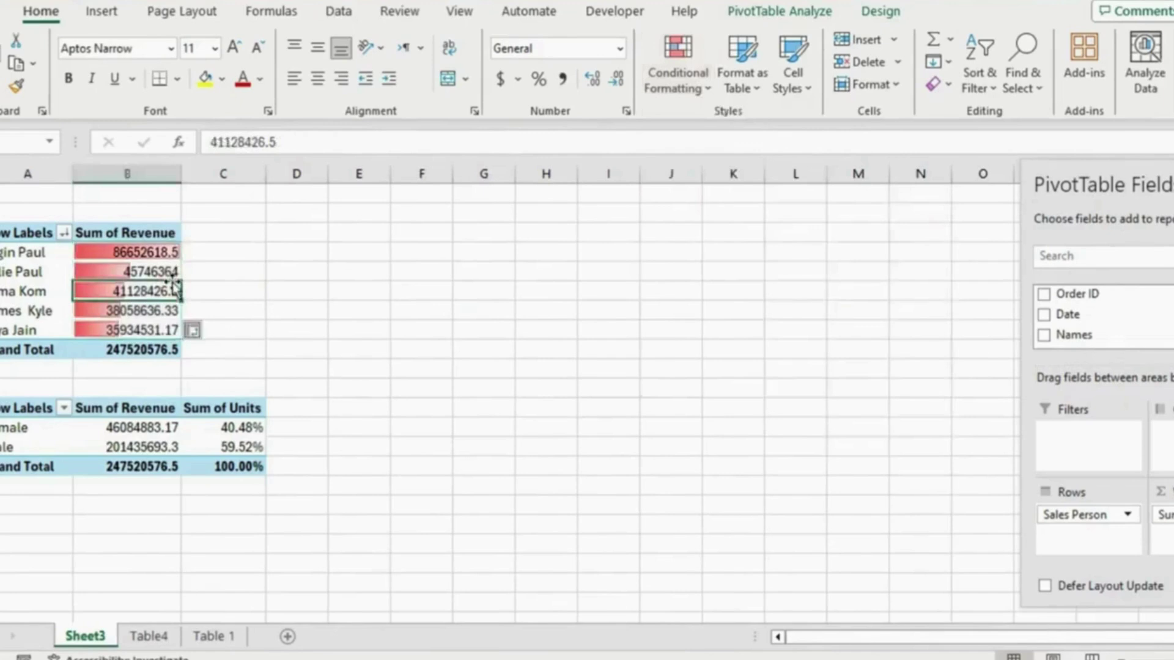
left_click(130, 252)
left_click(130, 272)
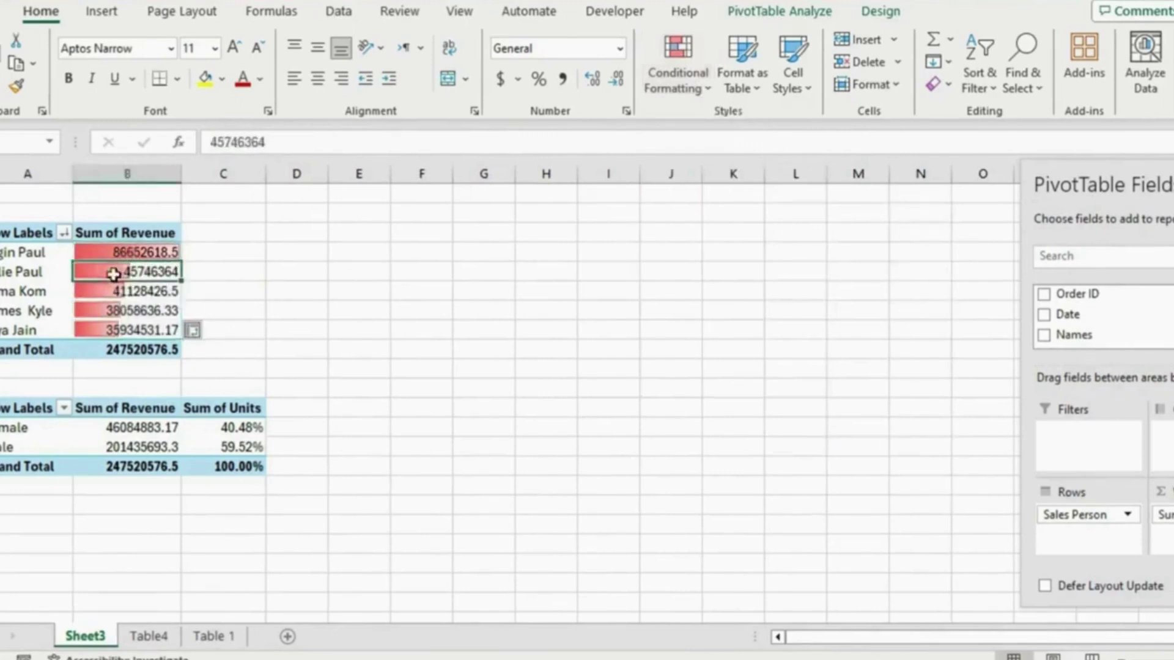
mouse_move(229, 430)
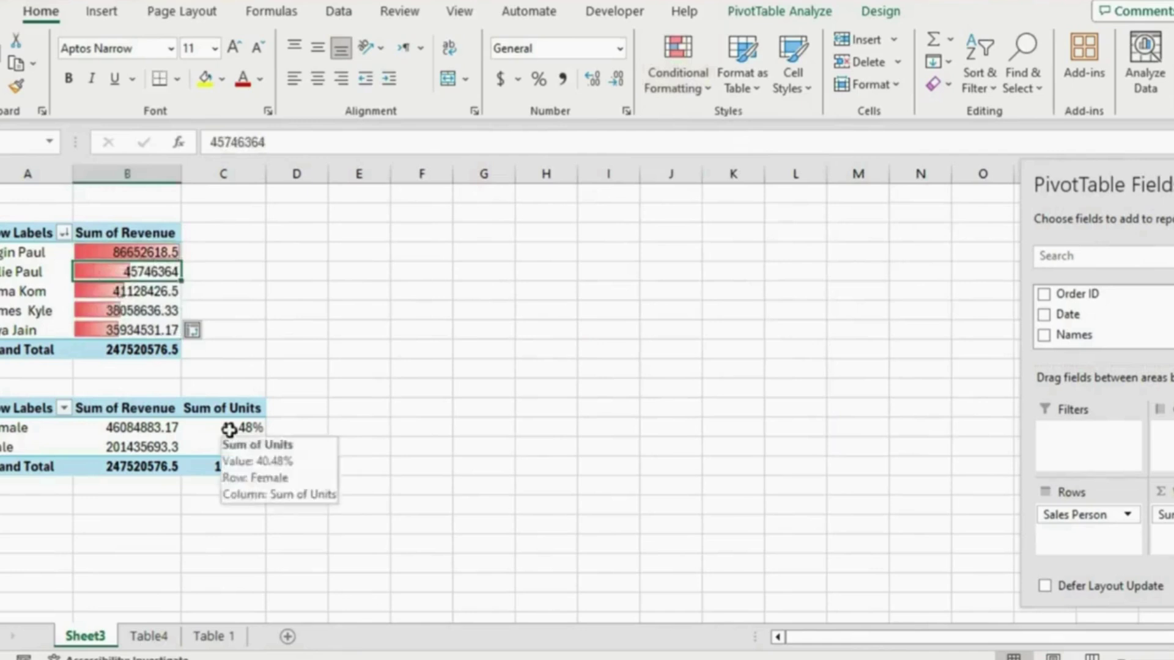
Step: Insert a scatter chart of the Age and Revenue columns of the order table on the Table4 sheet
left_click(148, 636)
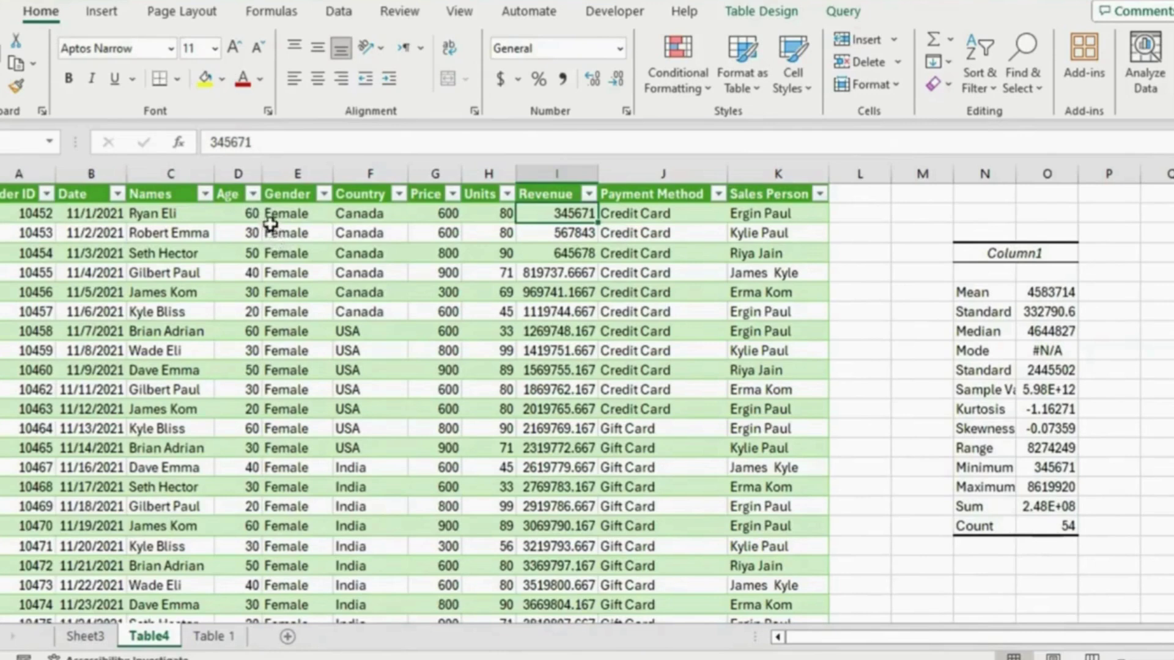
left_click(239, 174)
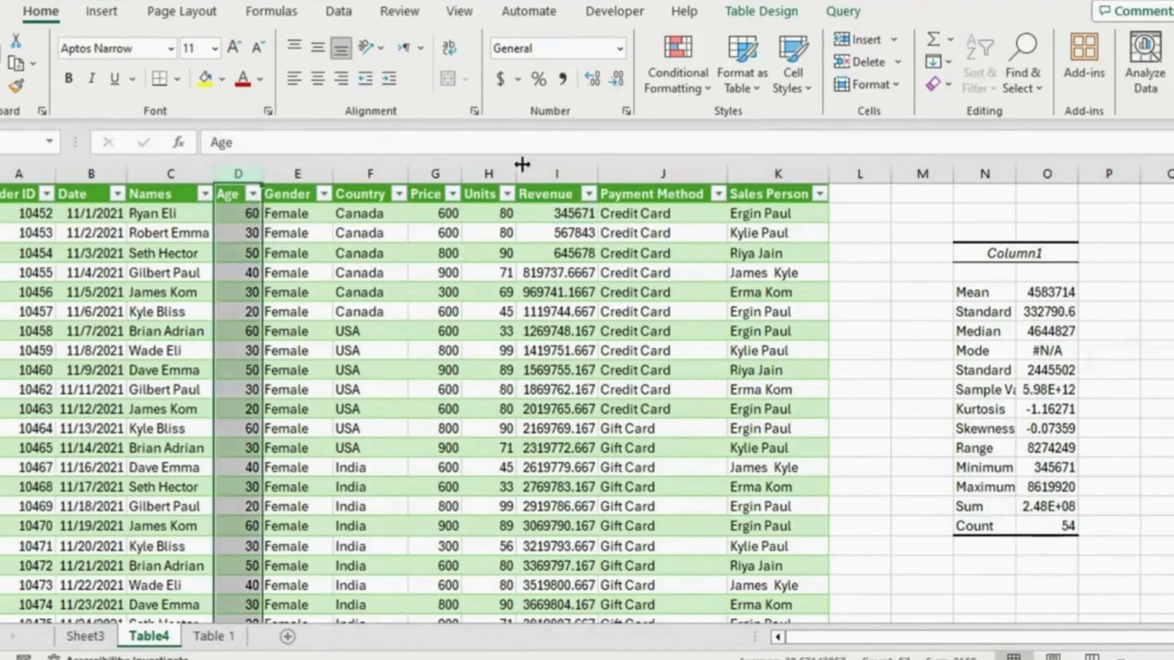
left_click(543, 173)
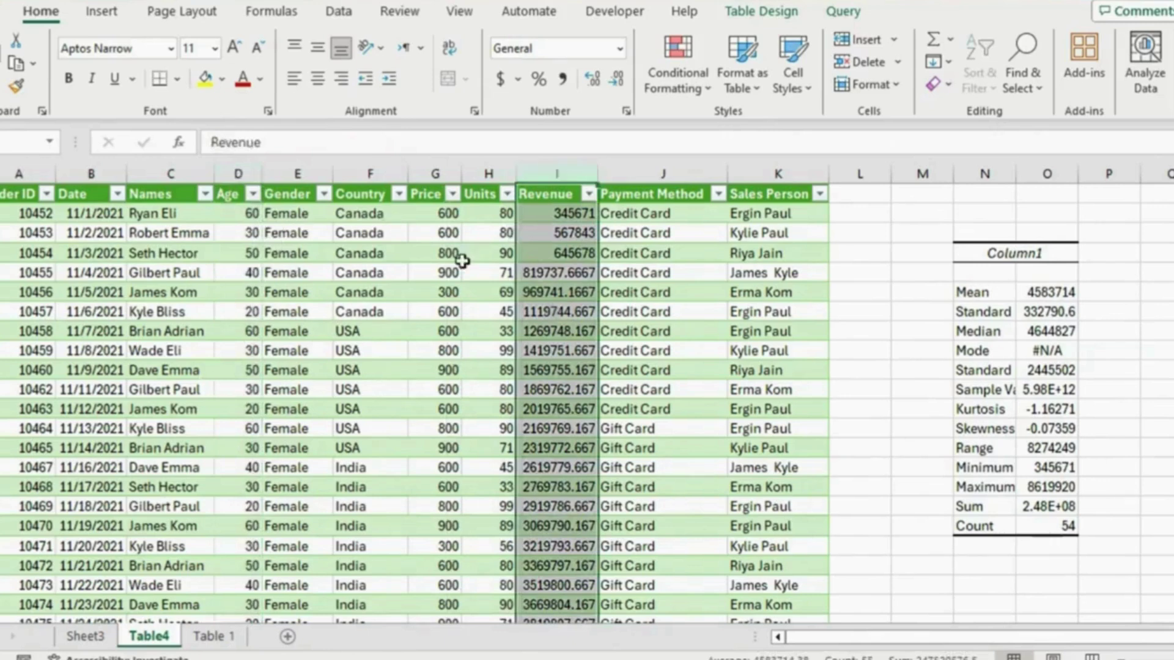
left_click(464, 258)
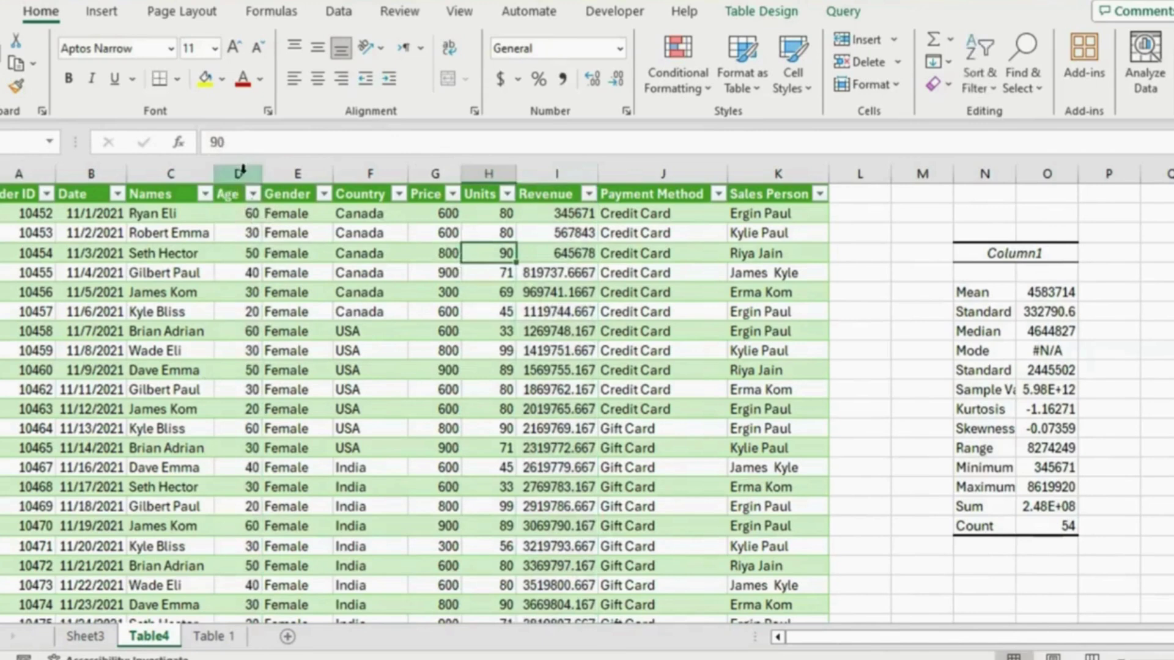
left_click(240, 217)
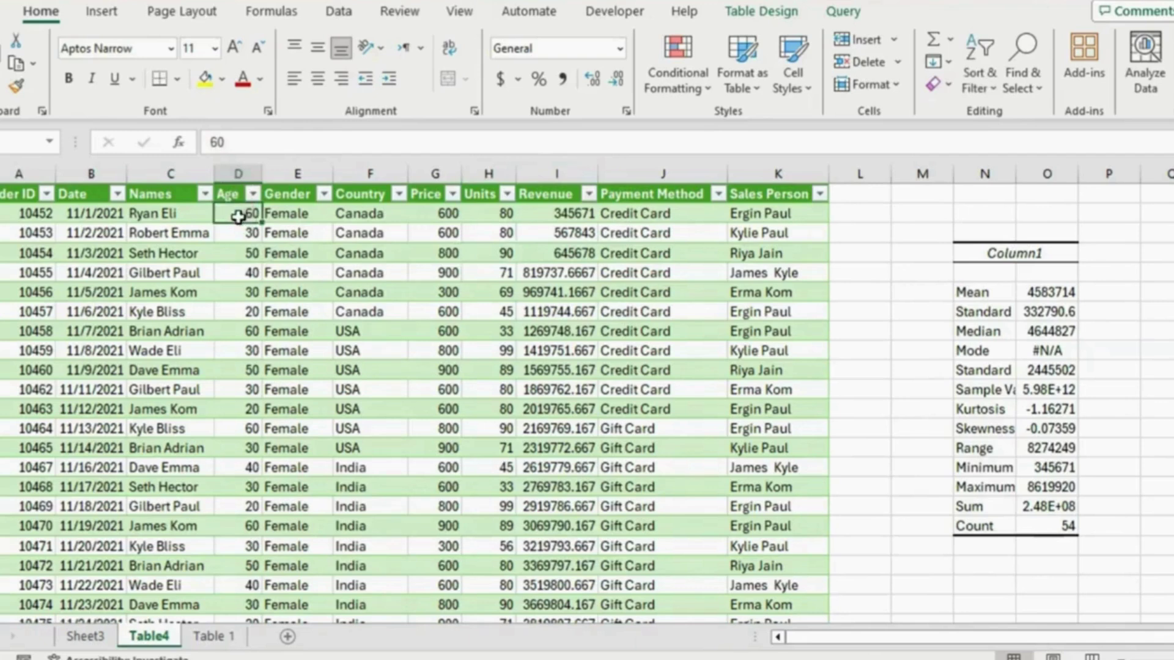
key("ctrl+shift+Down")
scroll(238, 217, "up", 10)
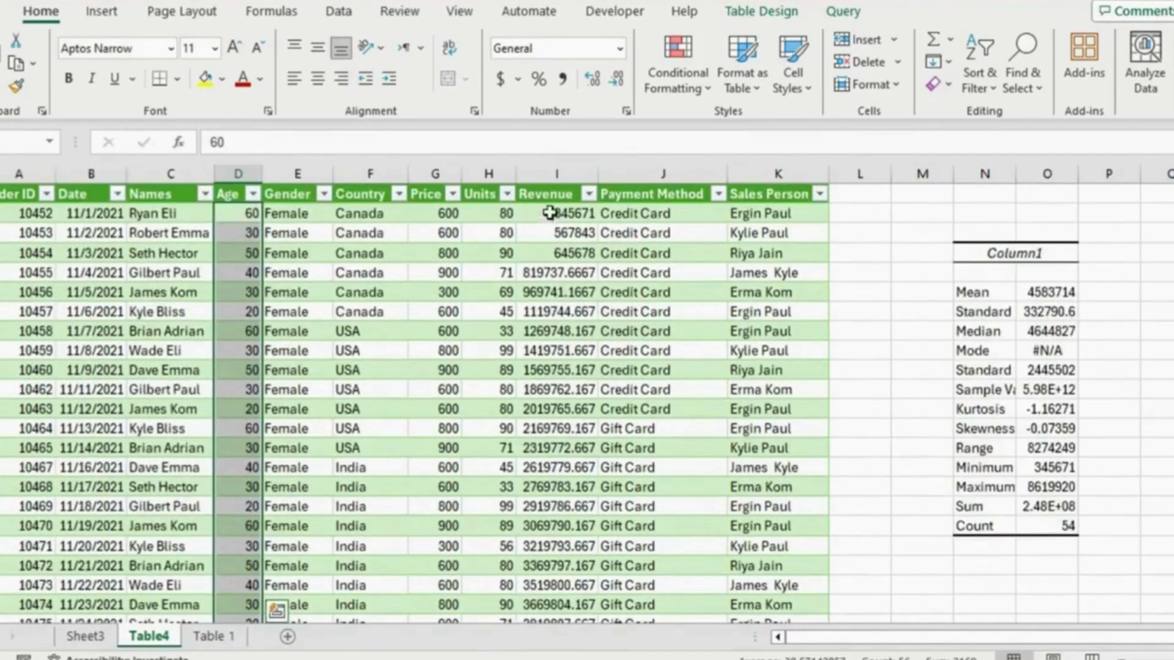
left_click(556, 175, "ctrl")
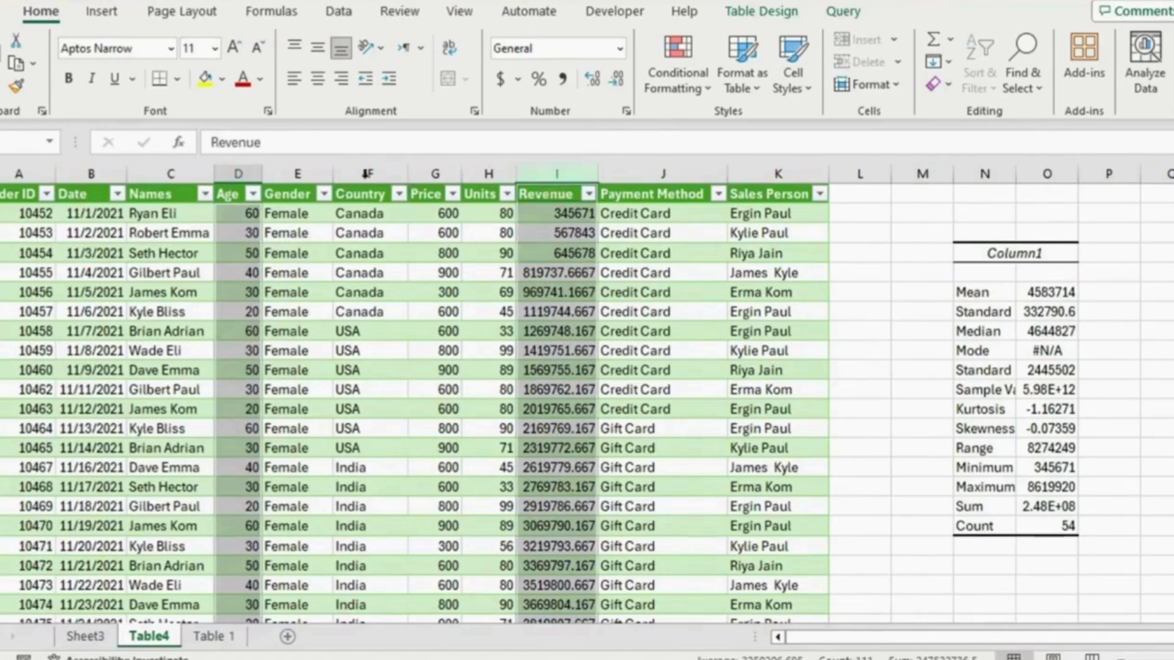
left_click(102, 13)
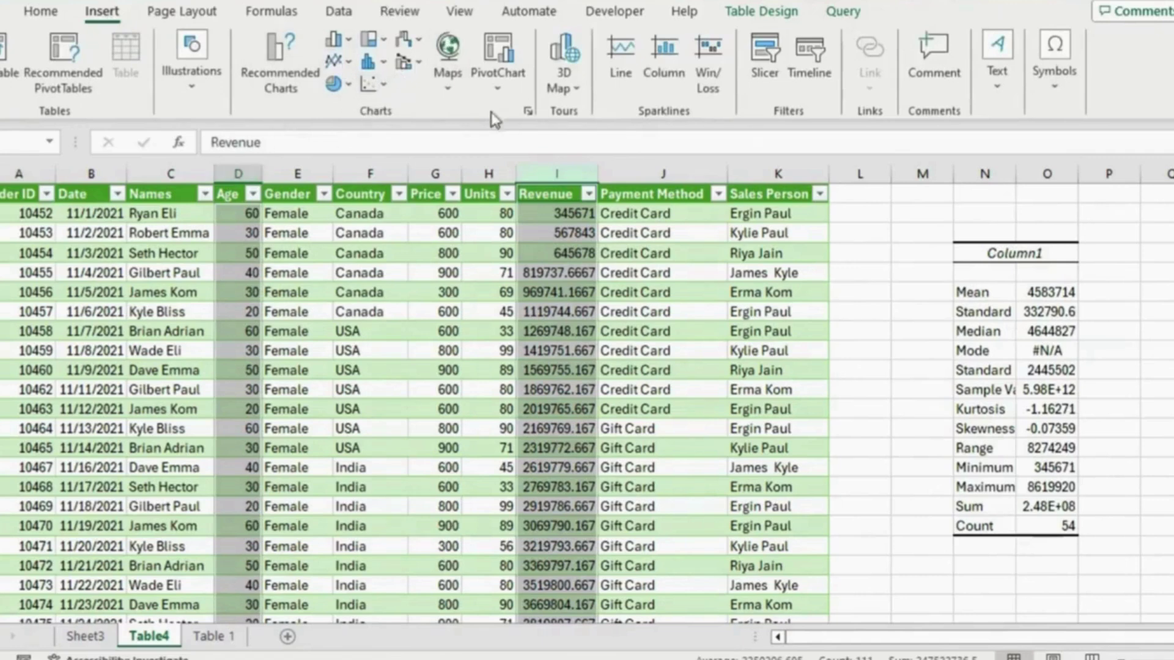
left_click(382, 85)
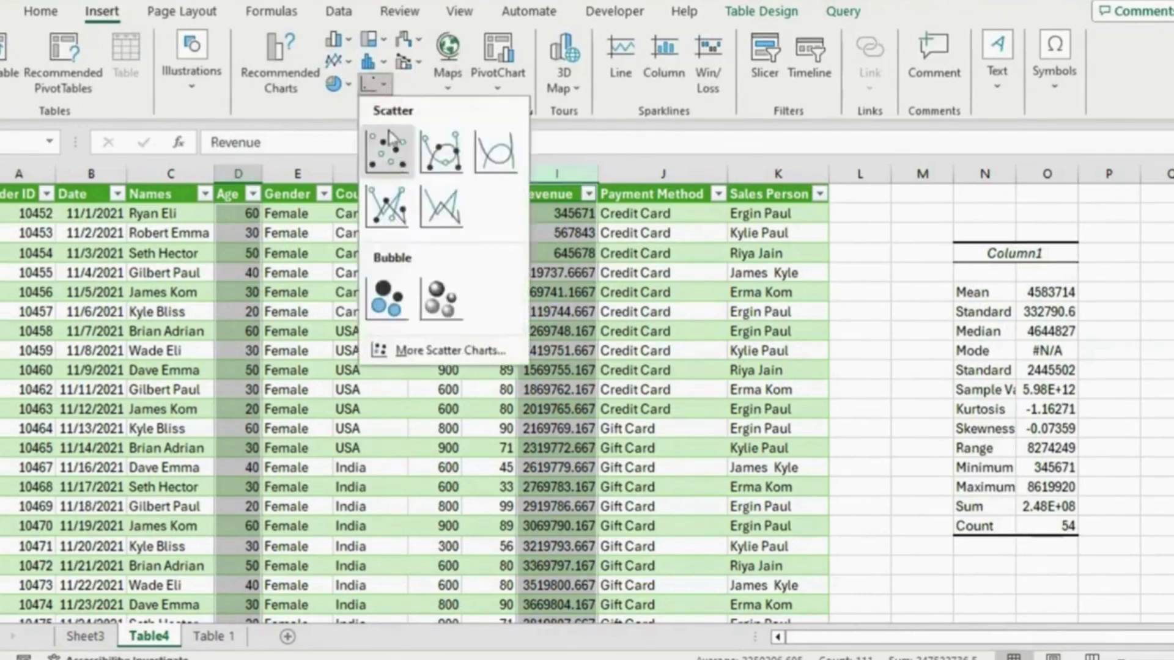
left_click(390, 157)
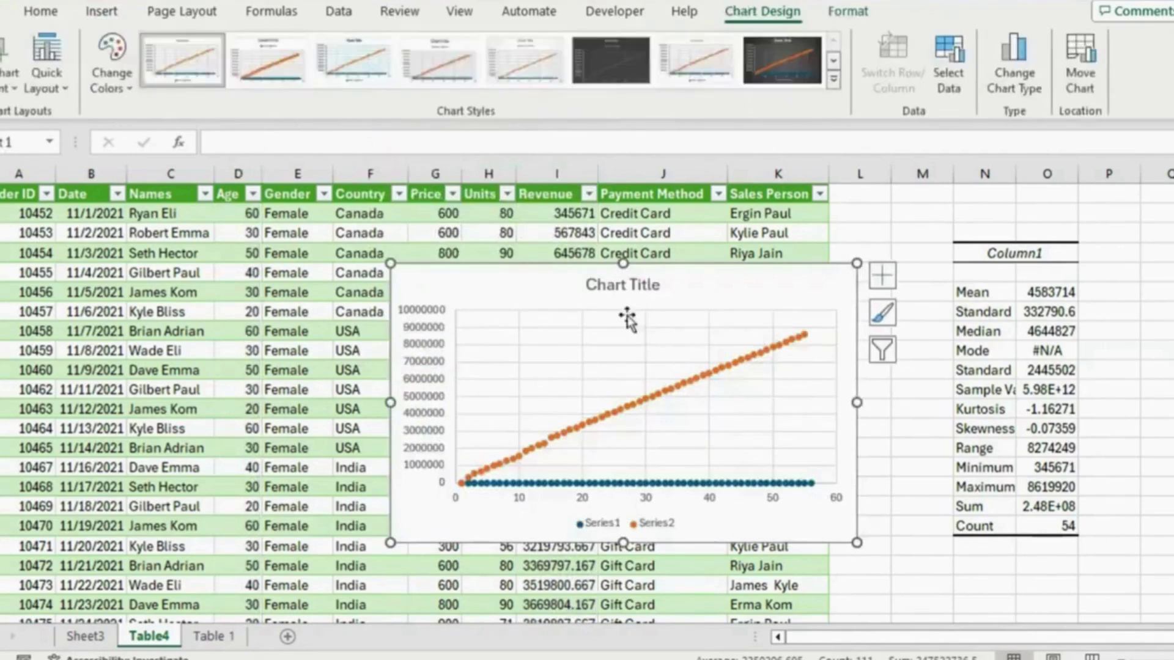
Step: Move the scatter chart off the order table to the empty cells below the descriptive statistics, starting in column M
left_click_drag(689, 293, 847, 290)
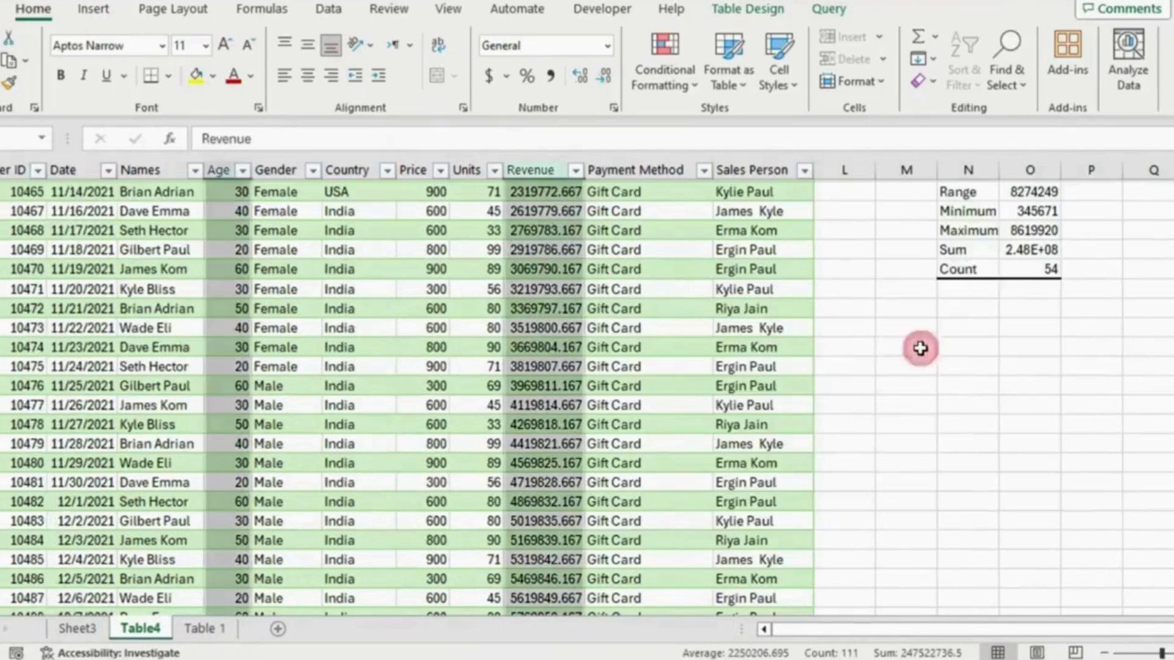
left_click(920, 349)
key("ctrl+v")
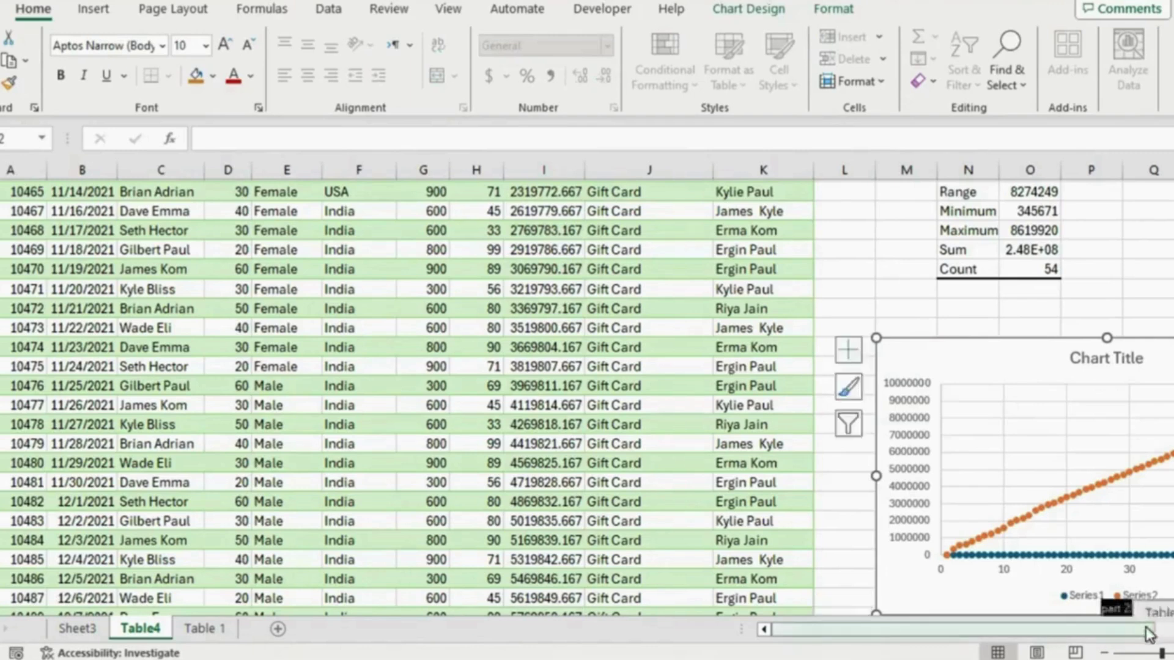
scroll(1164, 630, "right", 4)
scroll(1171, 337, "down", 1)
scroll(1171, 337, "down", 1)
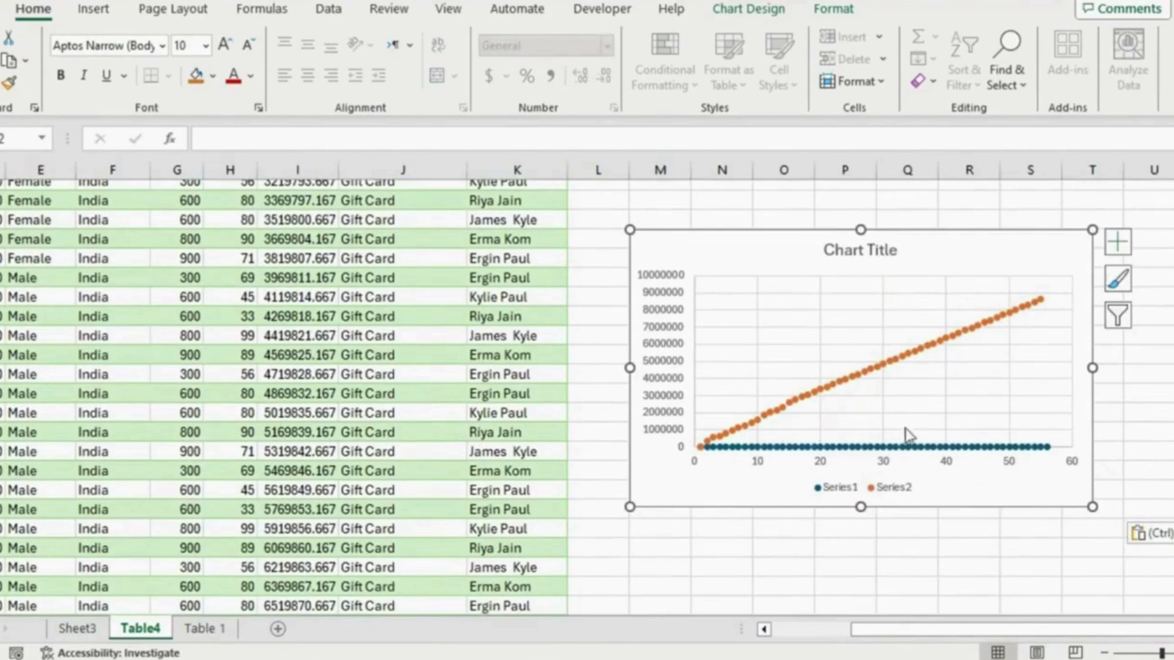
Step: Insert a box and whisker chart of the Revenue column
left_click_drag(979, 630, 845, 653)
scroll(665, 516, "up", 6)
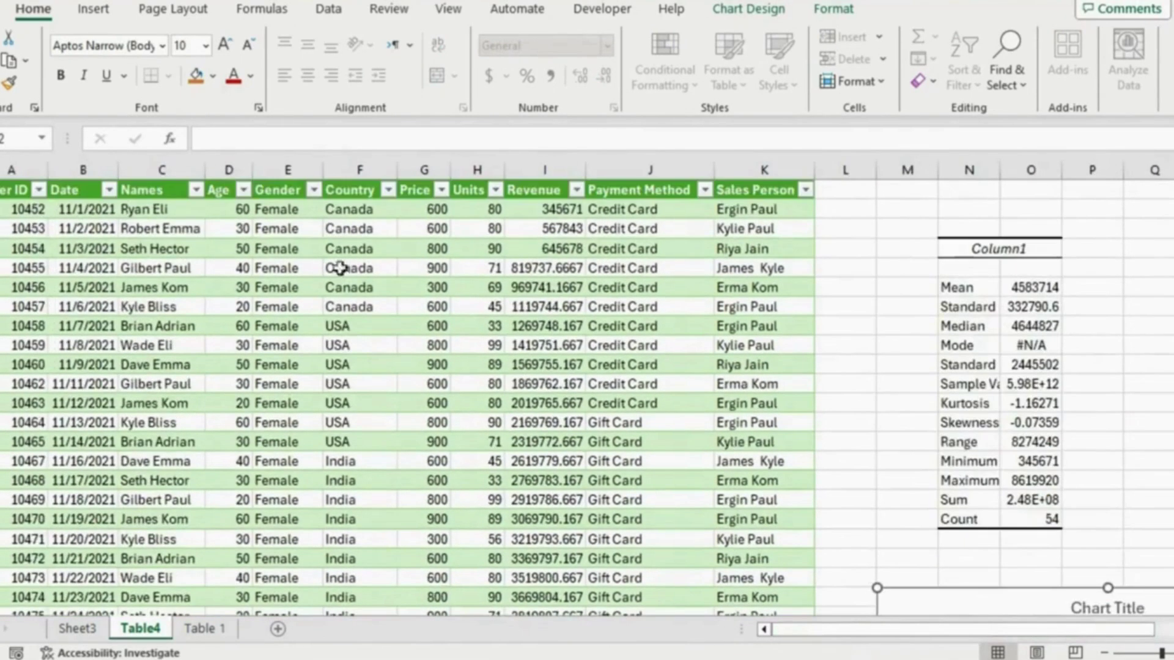
left_click(555, 172)
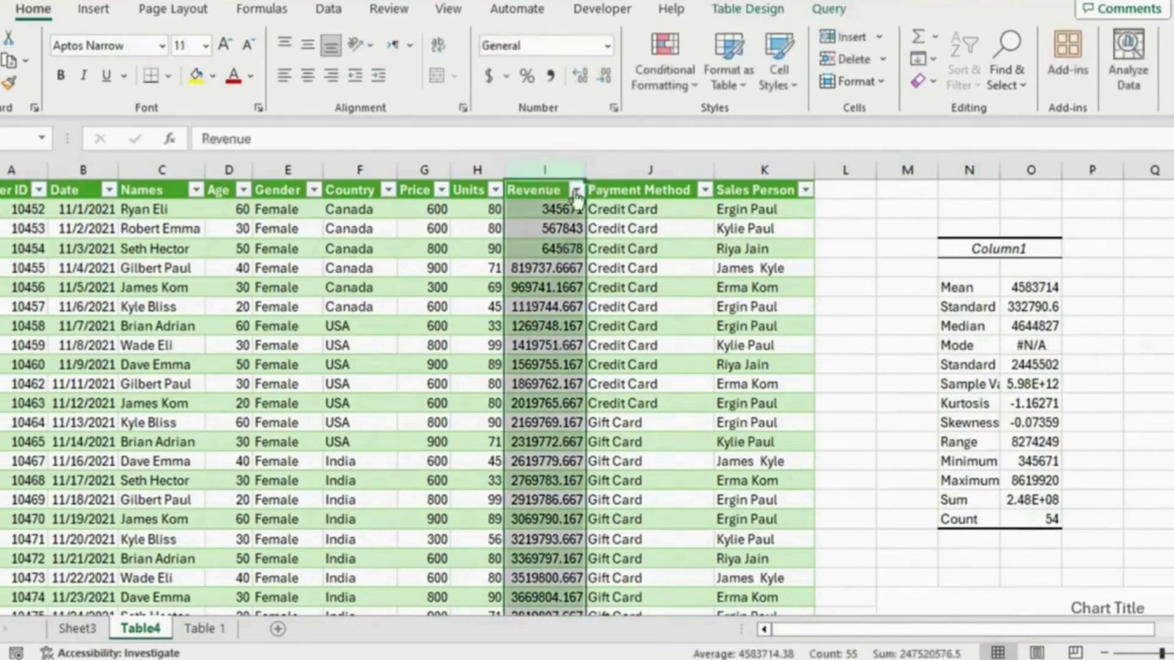
left_click(95, 9)
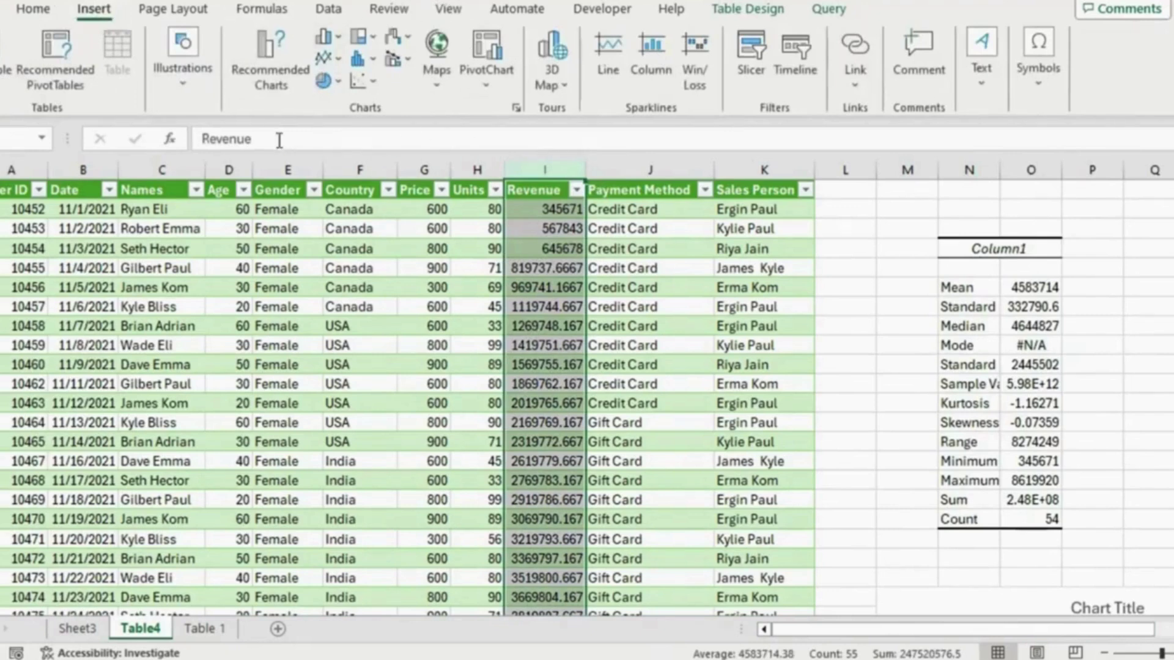
left_click(360, 59)
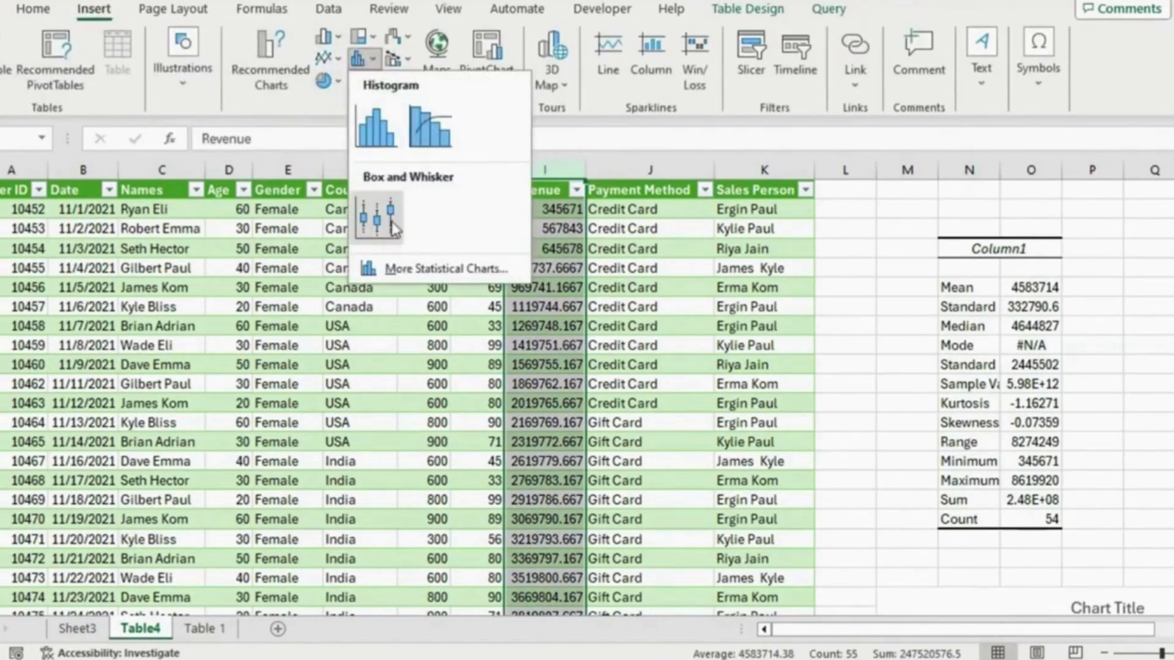
left_click(370, 215)
left_click(371, 214)
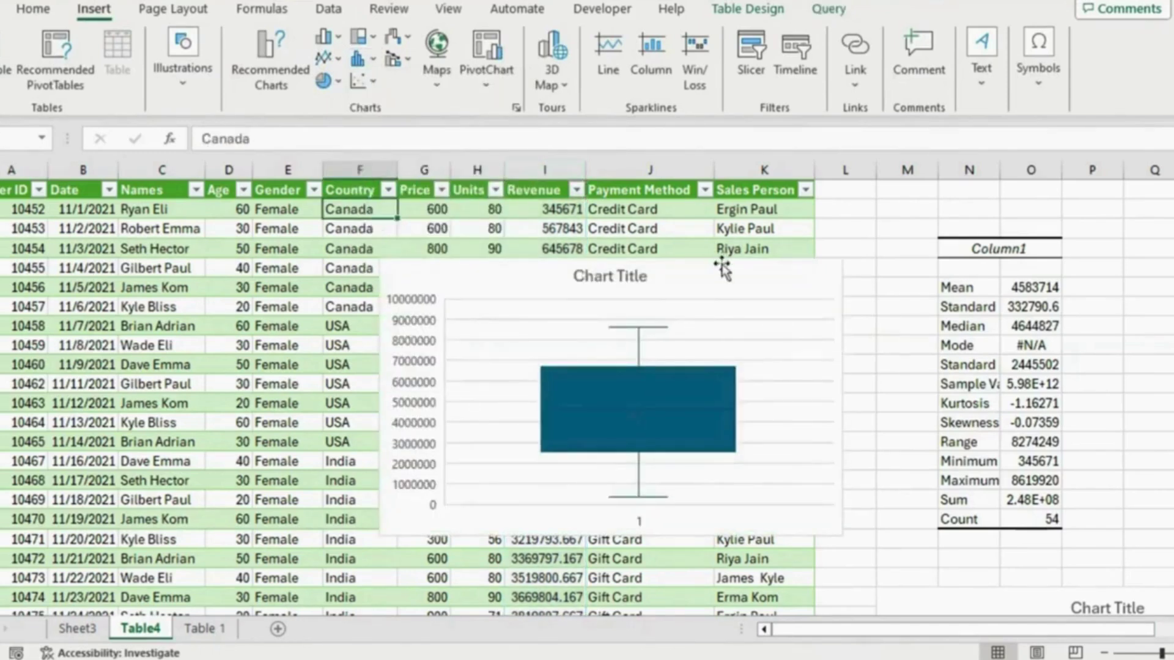
Step: Move the box and whisker chart away from the Revenue column so that it starts over the Payment Method column
left_click_drag(690, 257, 724, 220)
left_click_drag(681, 296, 726, 251)
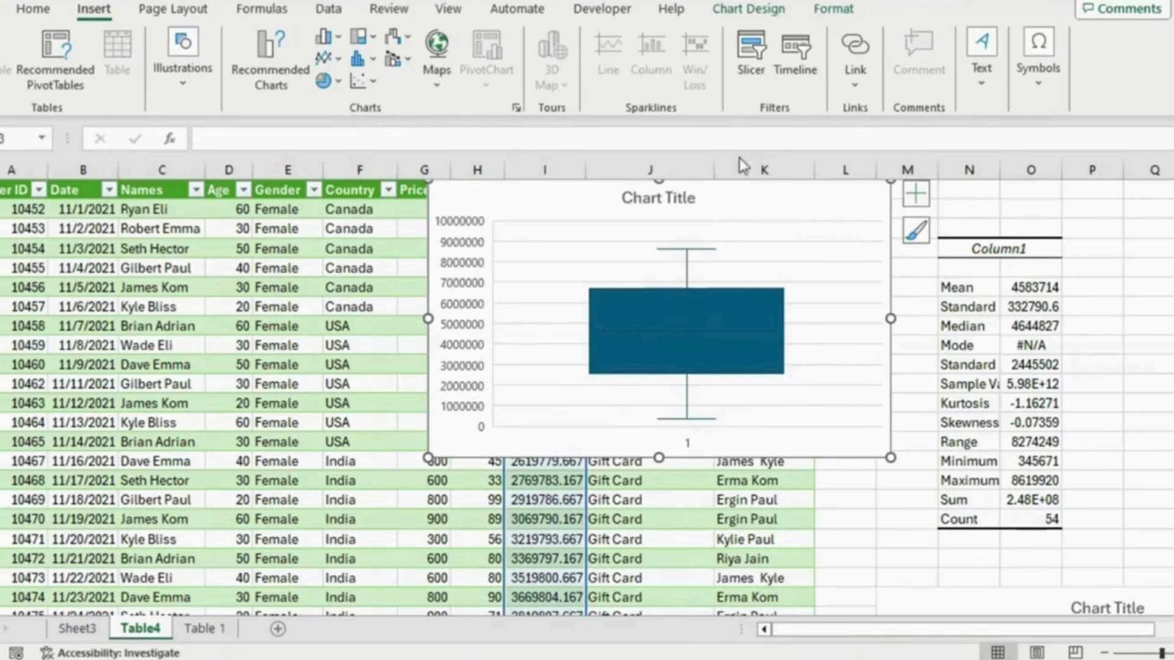
left_click_drag(760, 196, 963, 279)
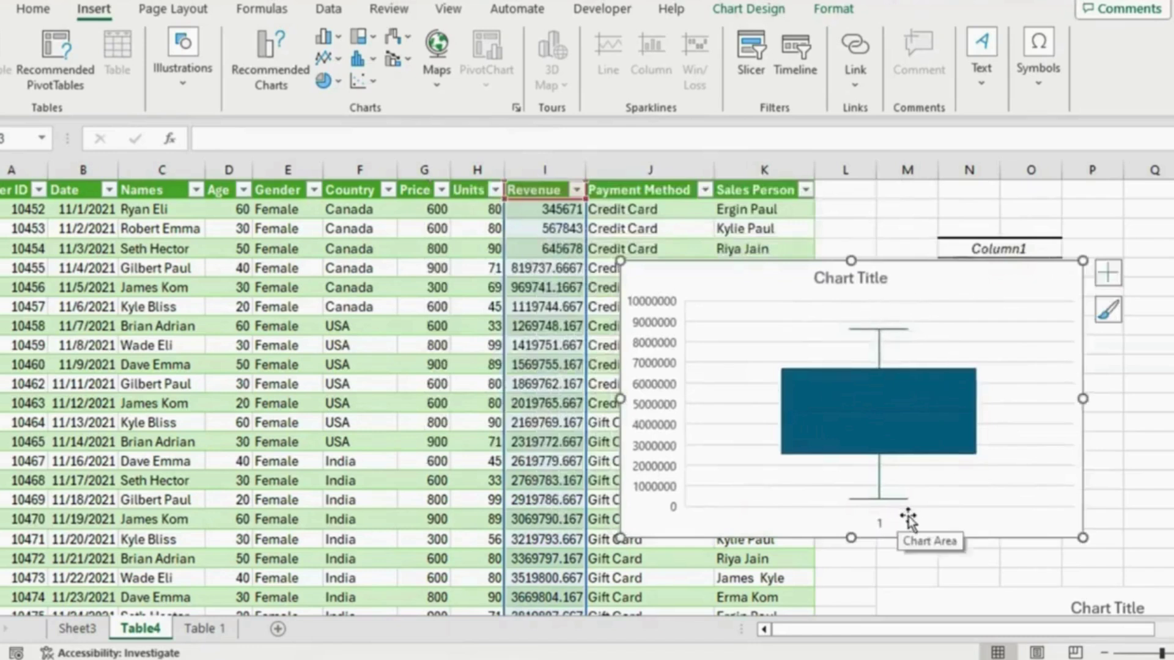
Step: Set the third order's Revenue to 64567800 to test the box plot with an outlier, and undo the edit
left_click(571, 251)
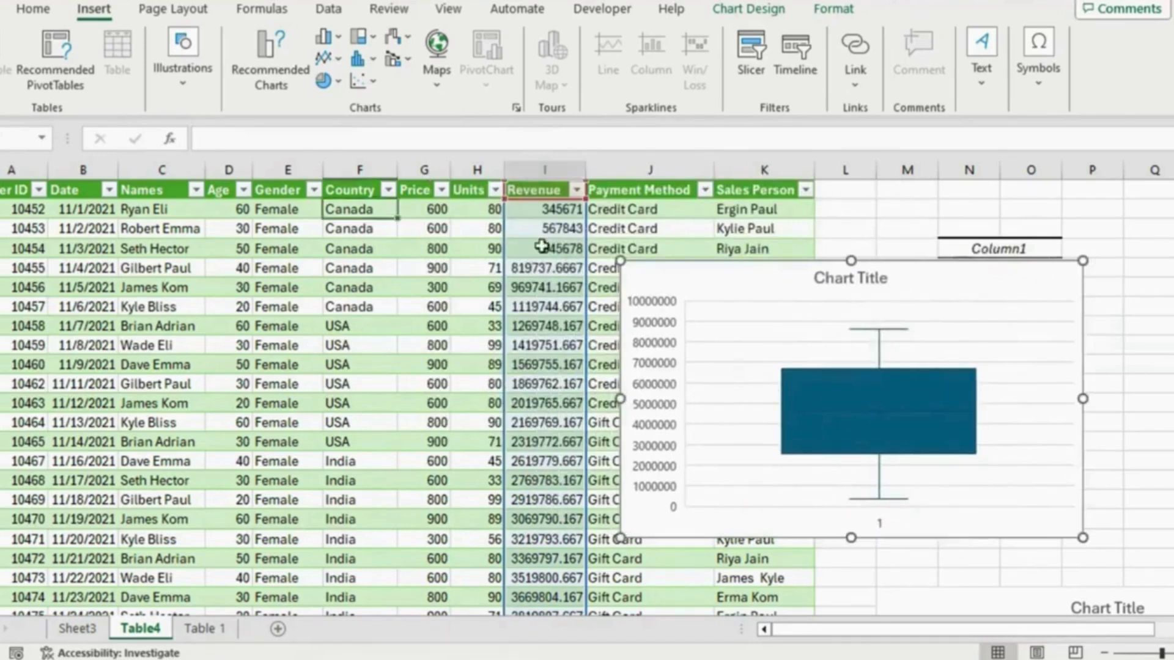
double_click(578, 248)
type("00")
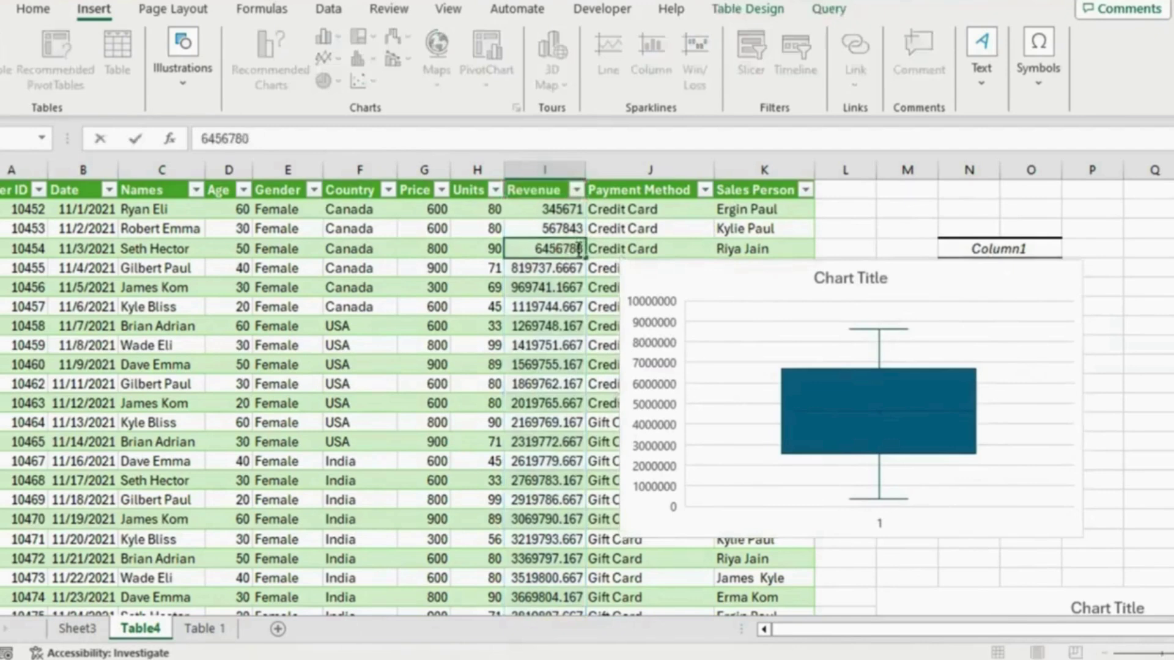
key("Return")
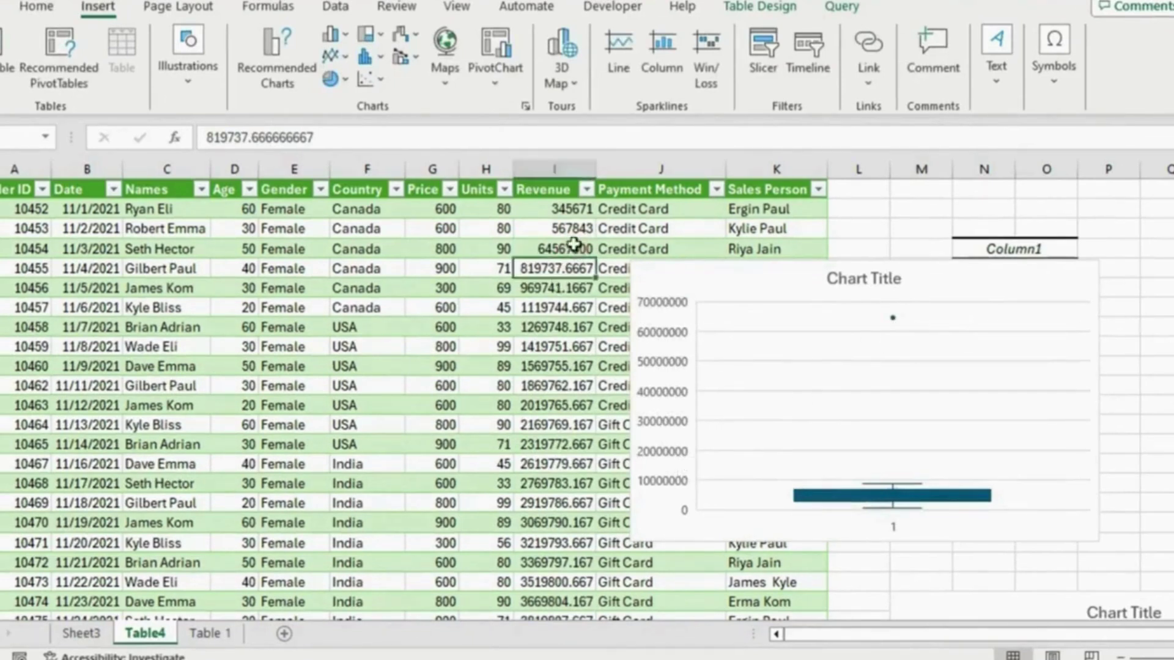
key("ctrl+z")
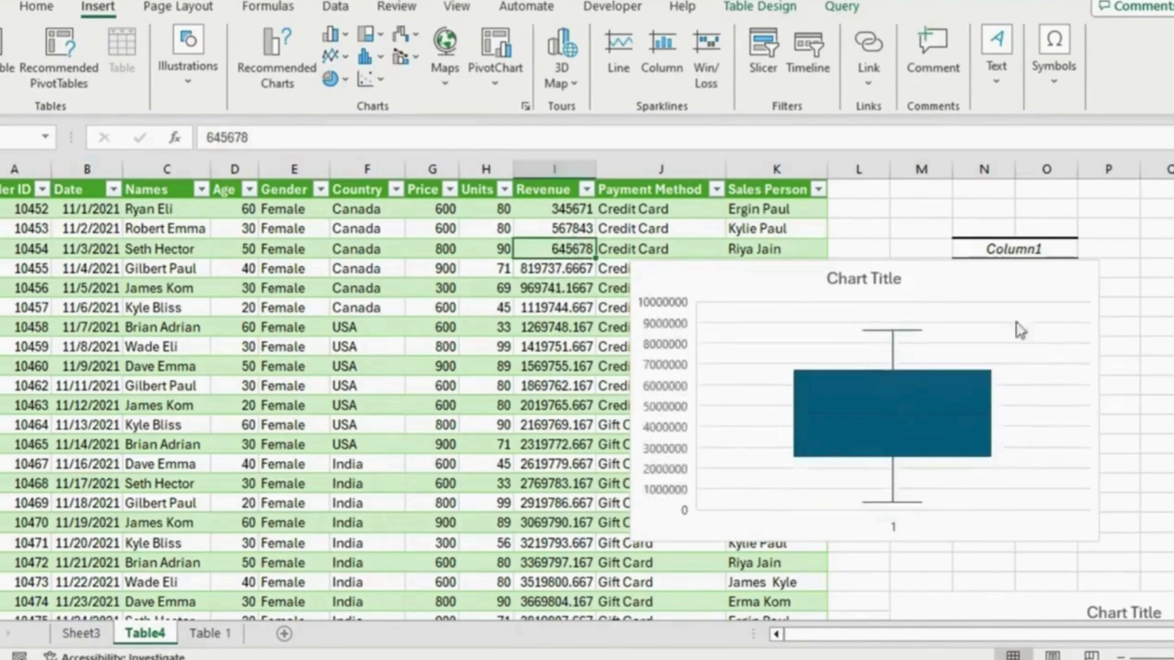
Step: Delete the box and whisker chart from the Table4 sheet
left_click(1010, 292)
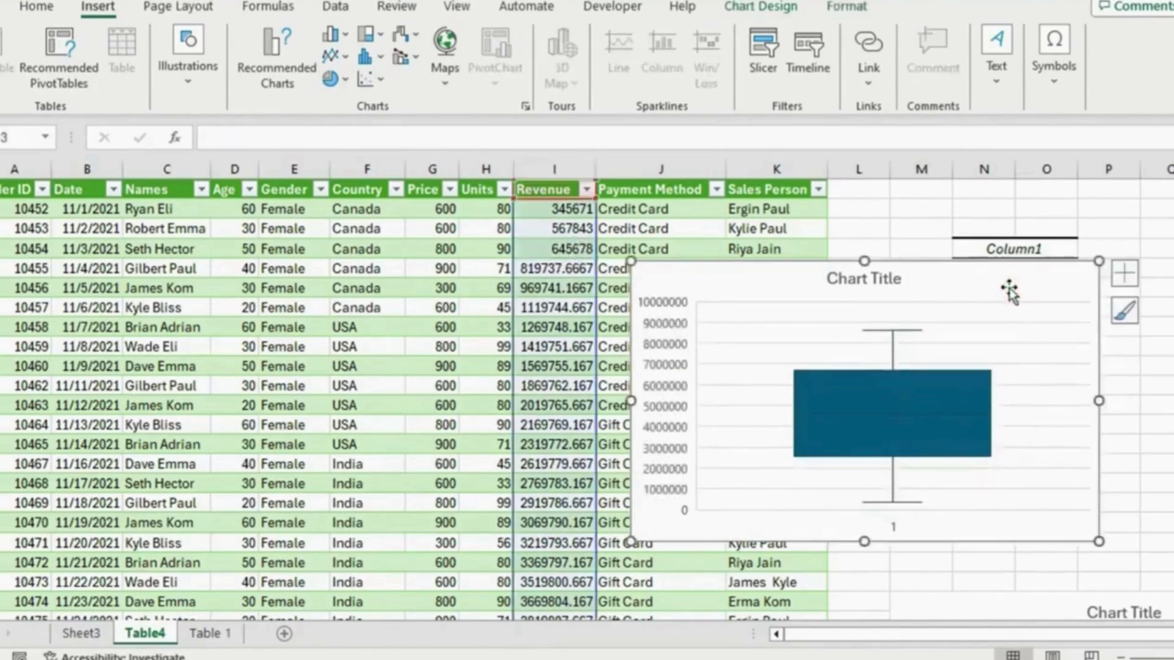
key("Delete")
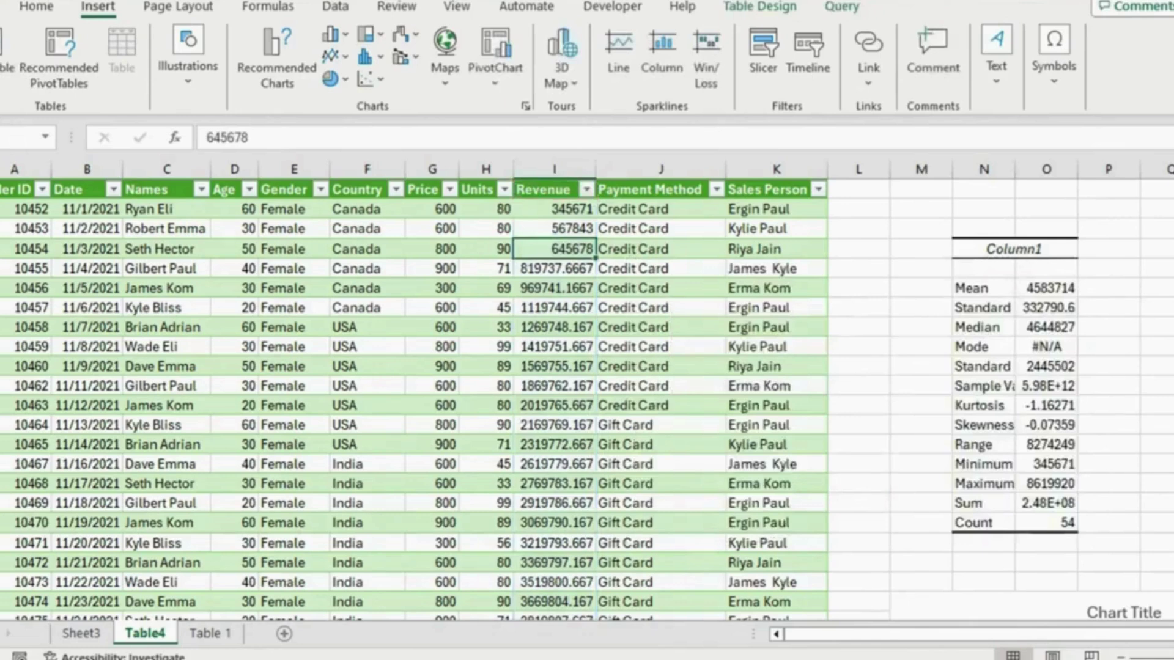
scroll(587, 398, "down", 5)
scroll(587, 397, "up", 3)
scroll(451, 431, "up", 3)
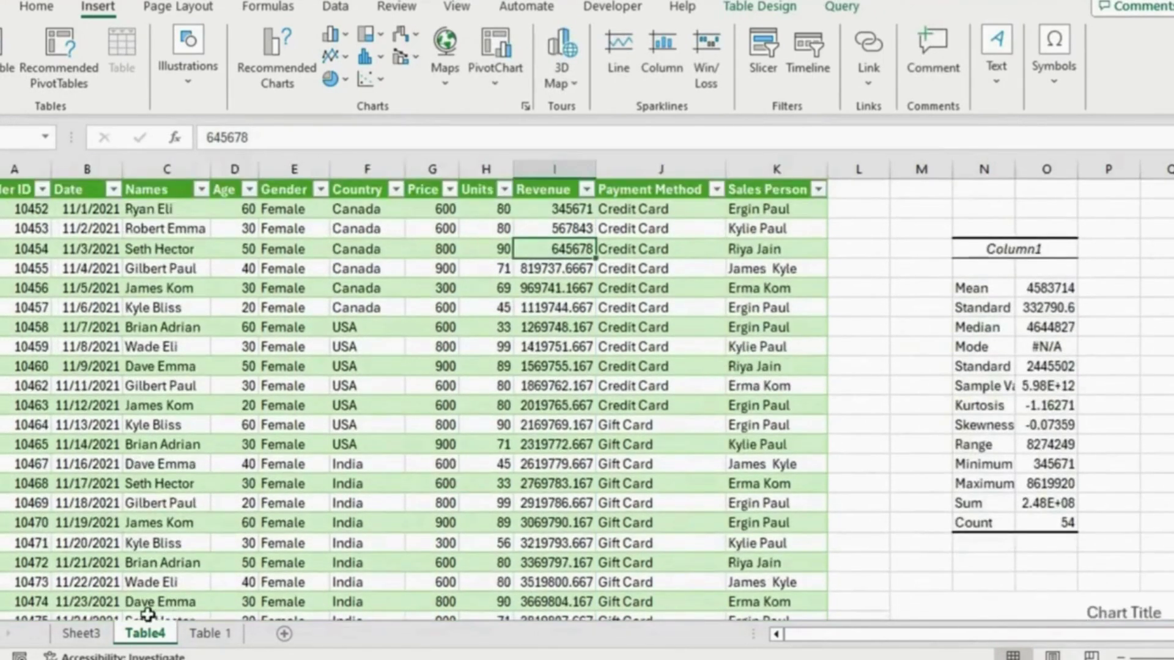